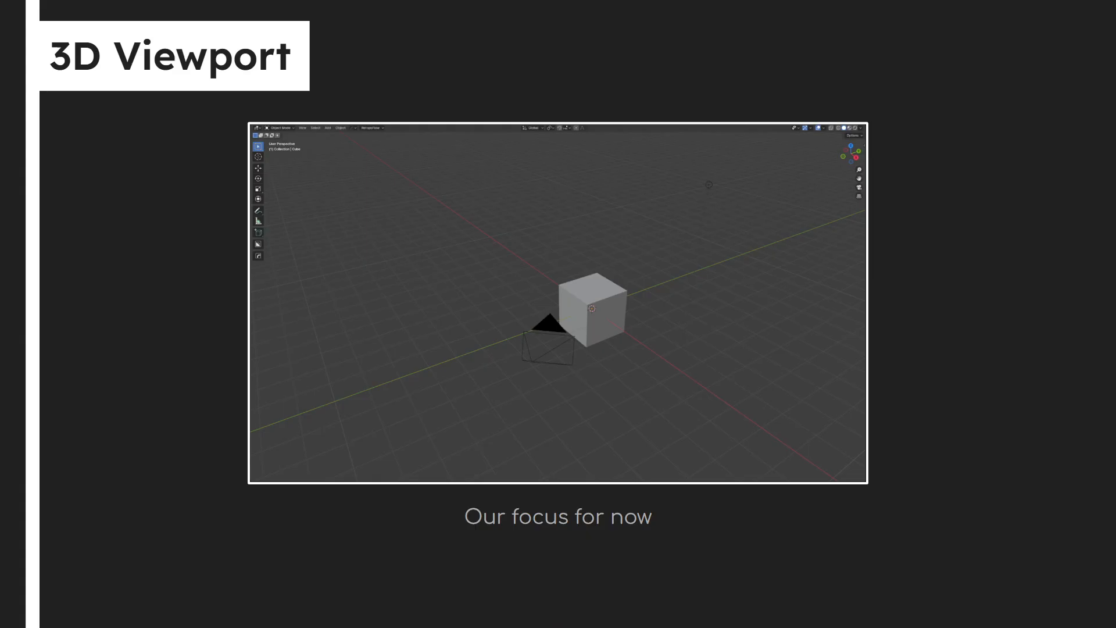
Step: Exit the slideshow and launch Blender 4.4
key("Escape")
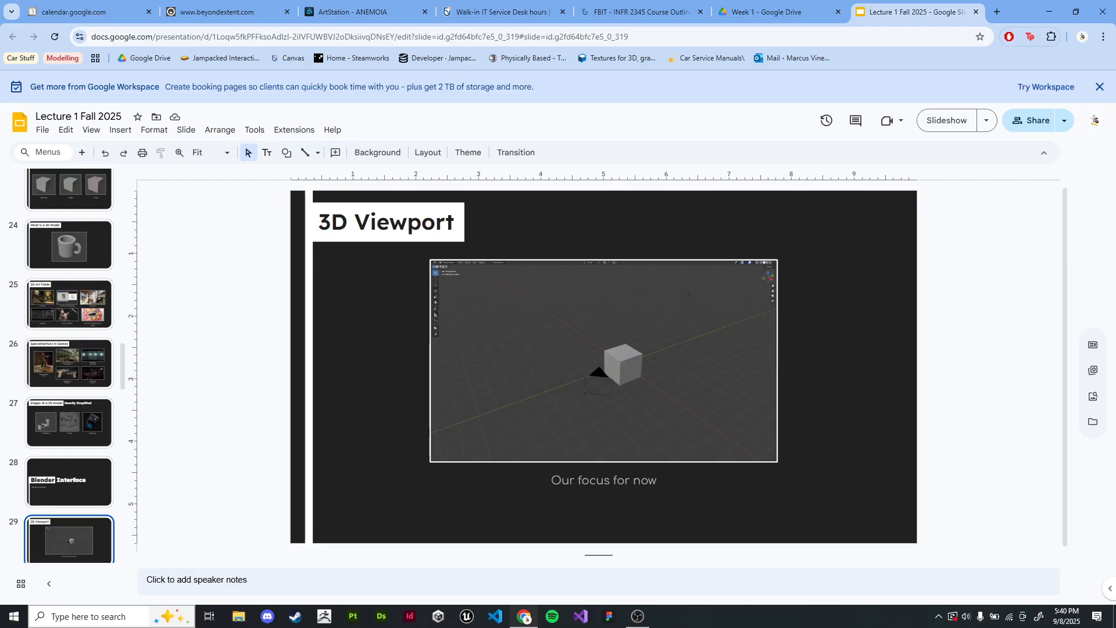
left_click(104, 616)
type("blender")
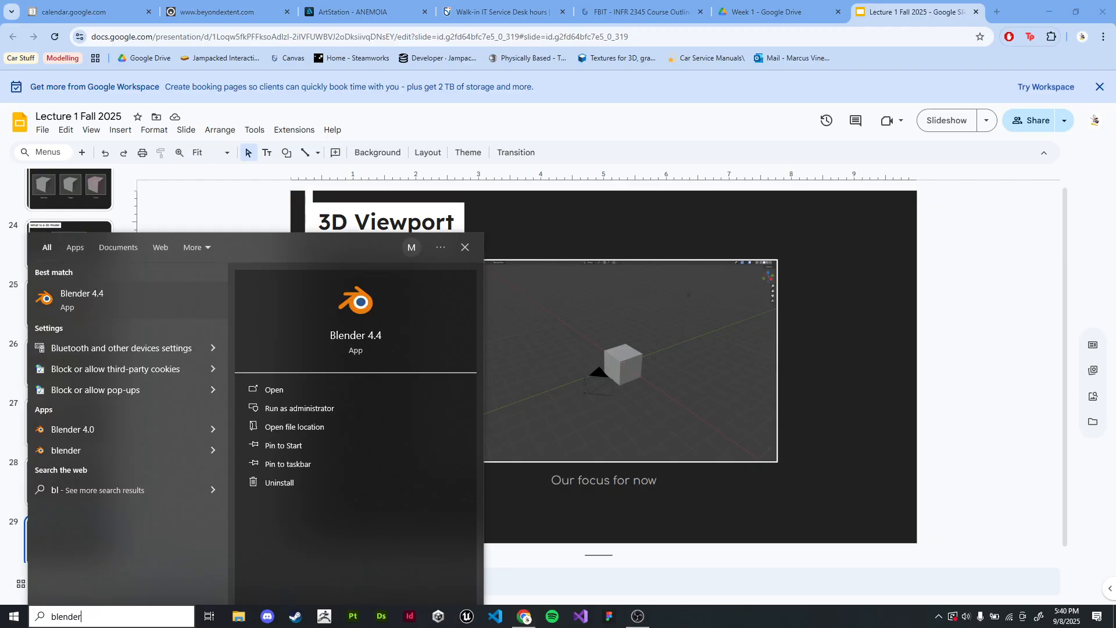
key("Return")
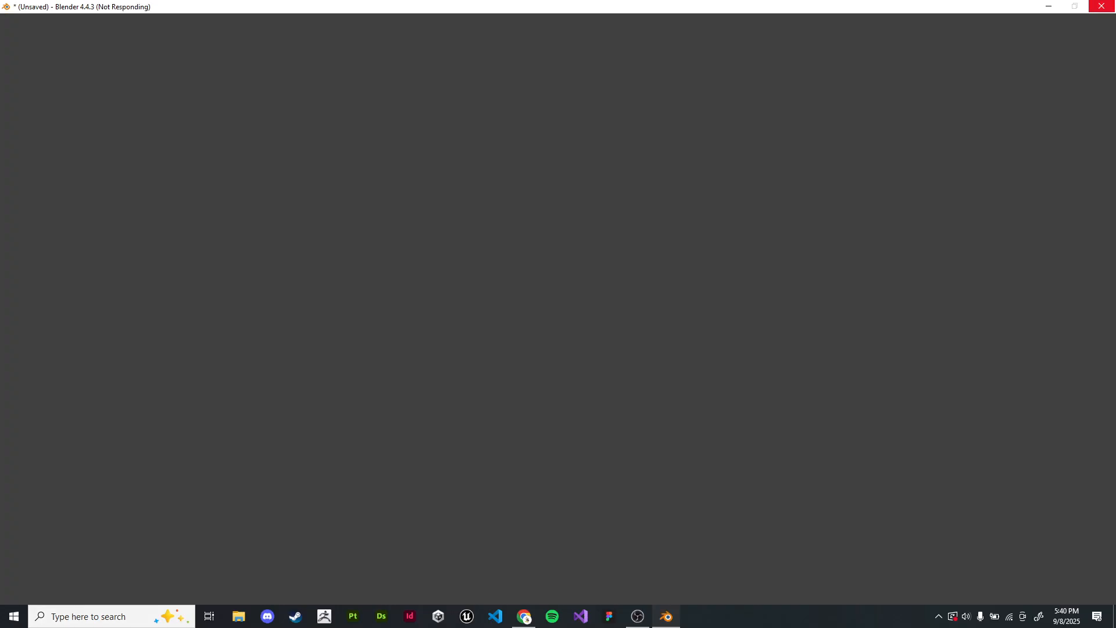
Step: Return to the Google Slides lecture and present the 3D Viewport slide full screen while Blender loads
key("alt+Tab")
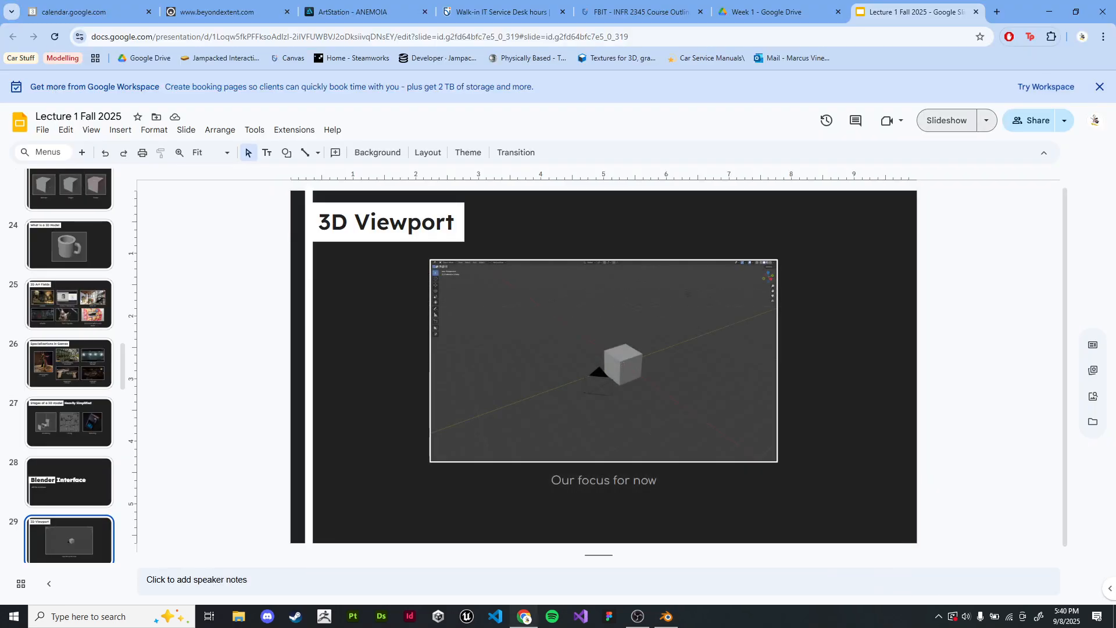
left_click(947, 120)
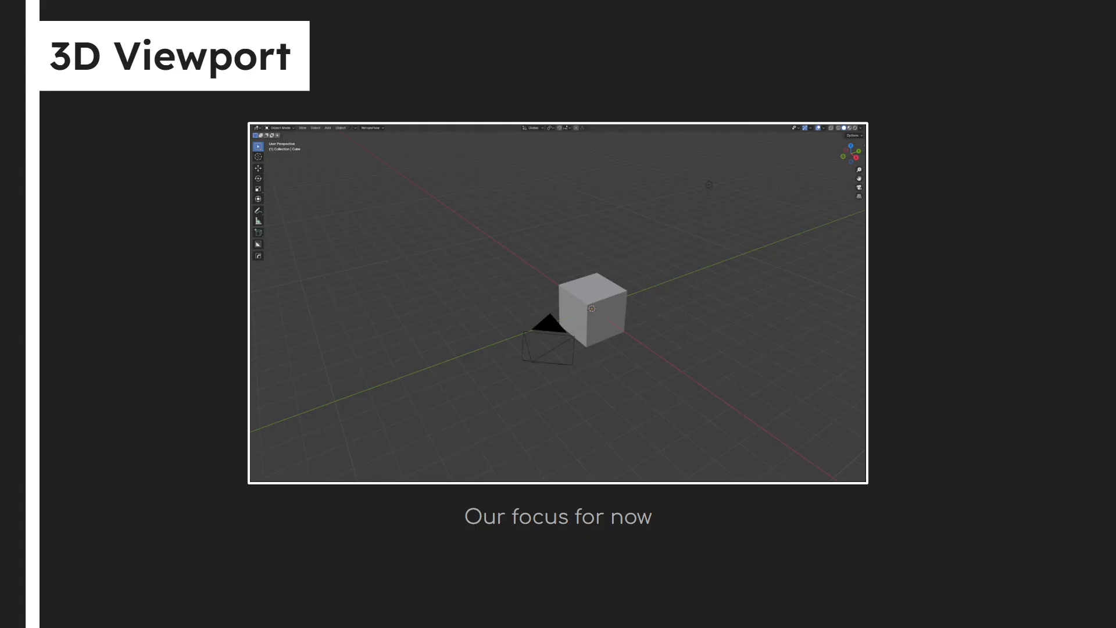
key("Escape")
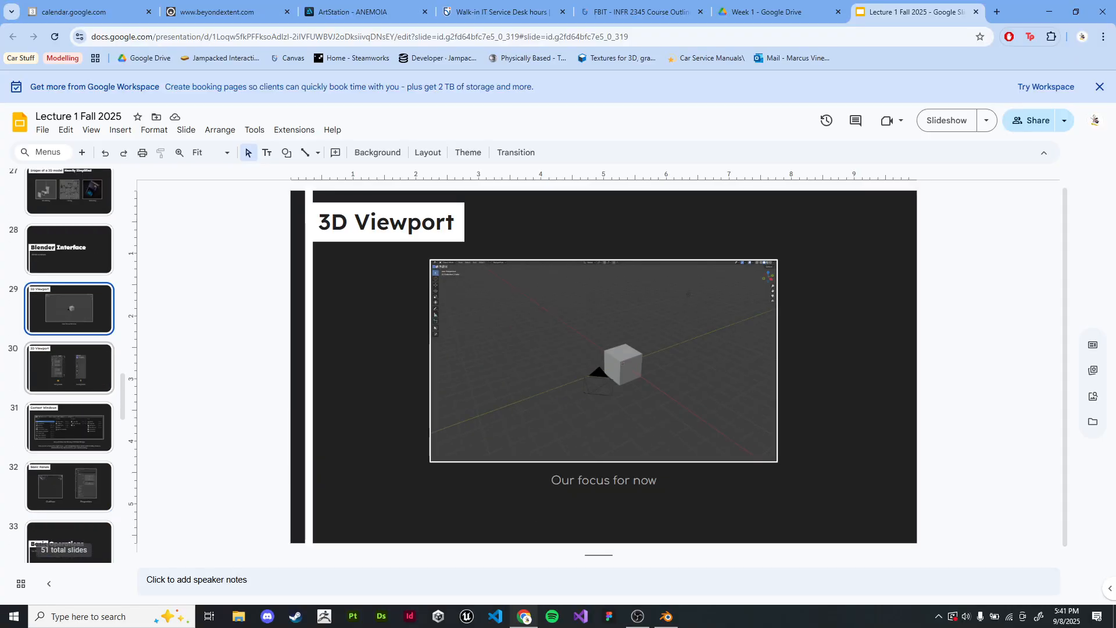
Step: Switch to Blender and start a new General file from the splash screen
key("alt+Tab")
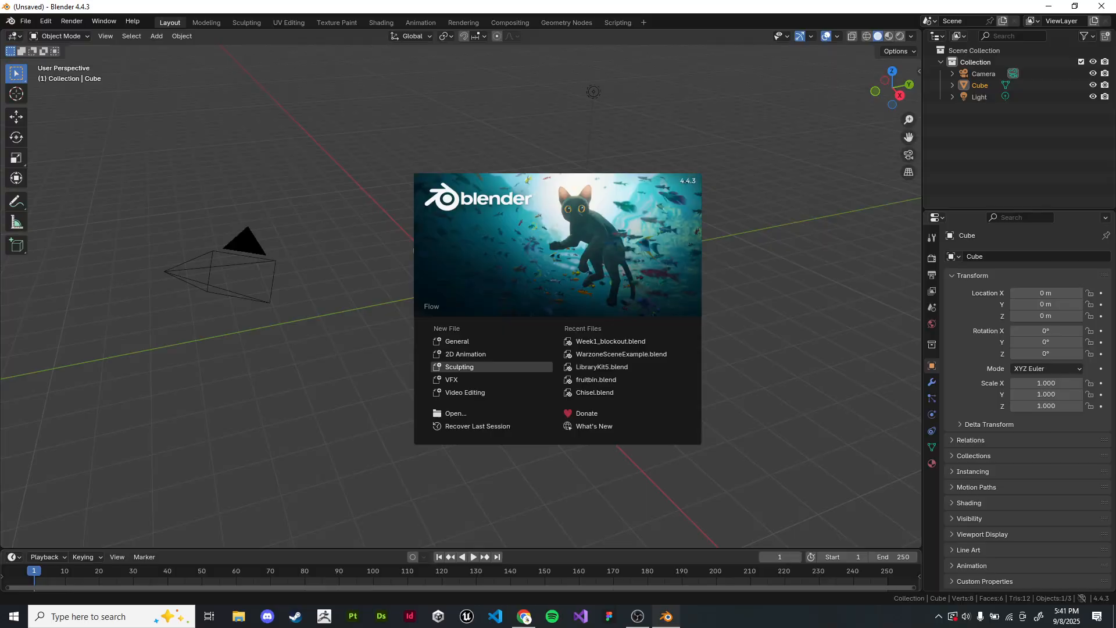
left_click(492, 342)
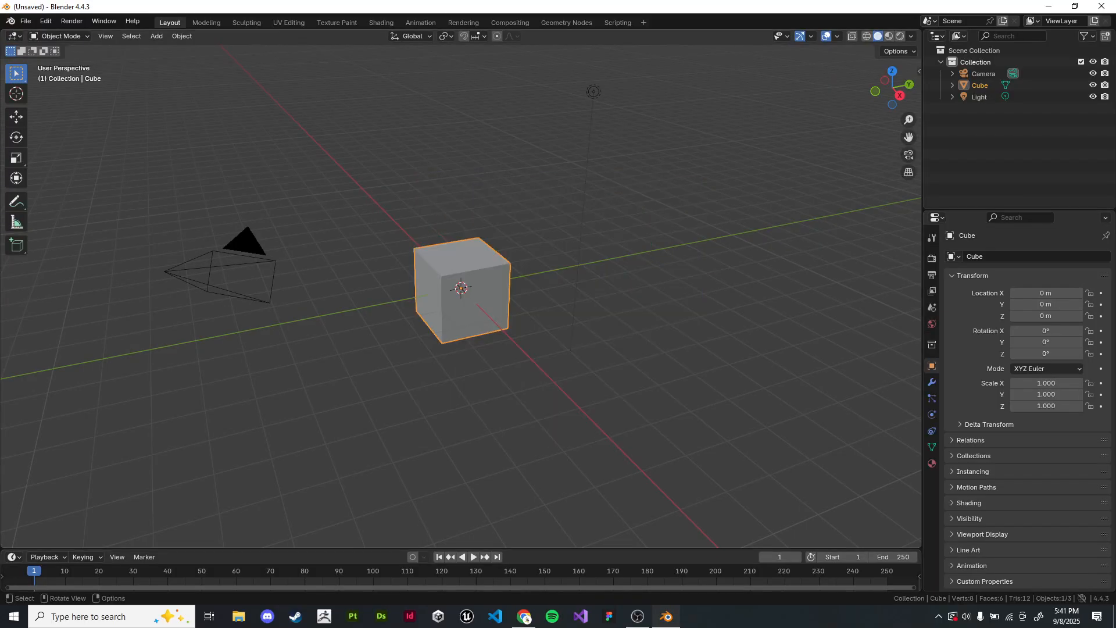
Step: Enable the Screencast Keys display for the 3D viewport and hide its settings again
key("n")
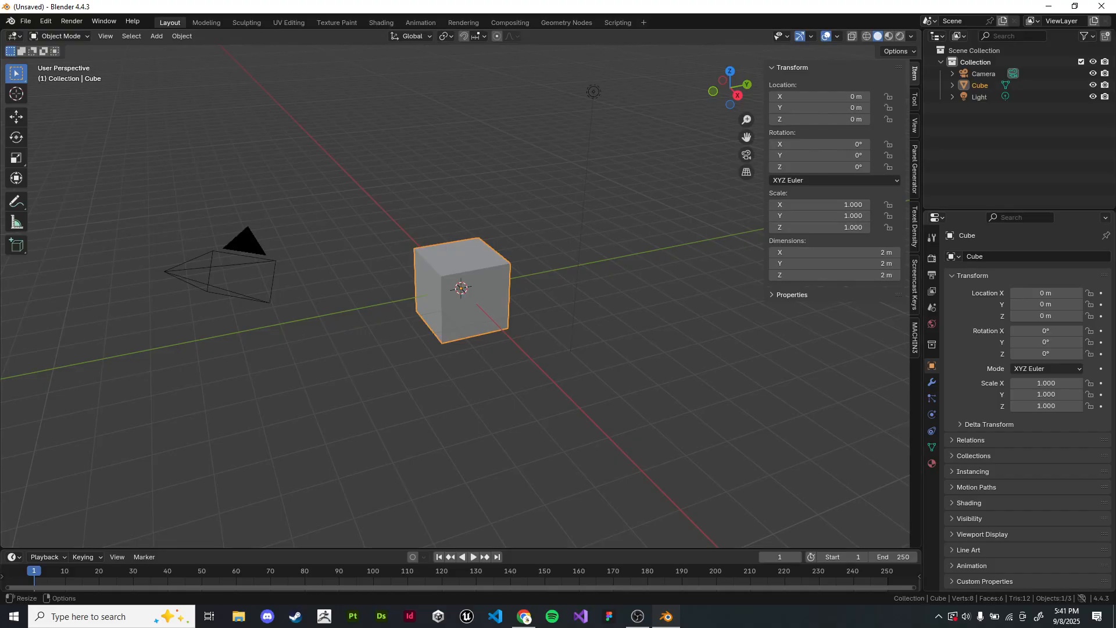
left_click(780, 68)
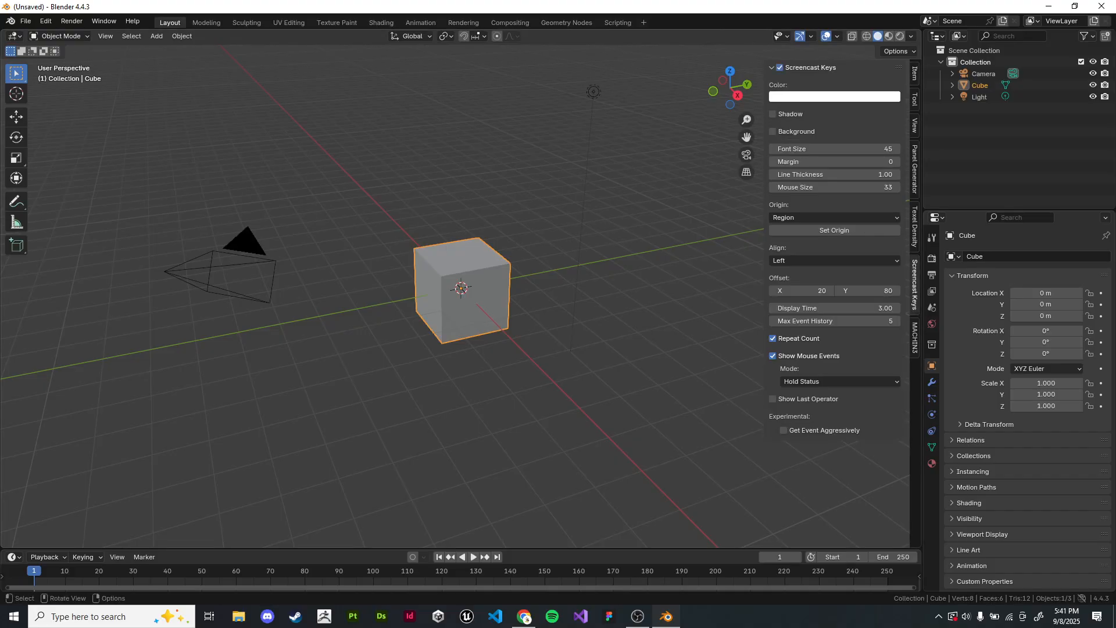
middle_click_drag(581, 261, 588, 273)
left_click(588, 273)
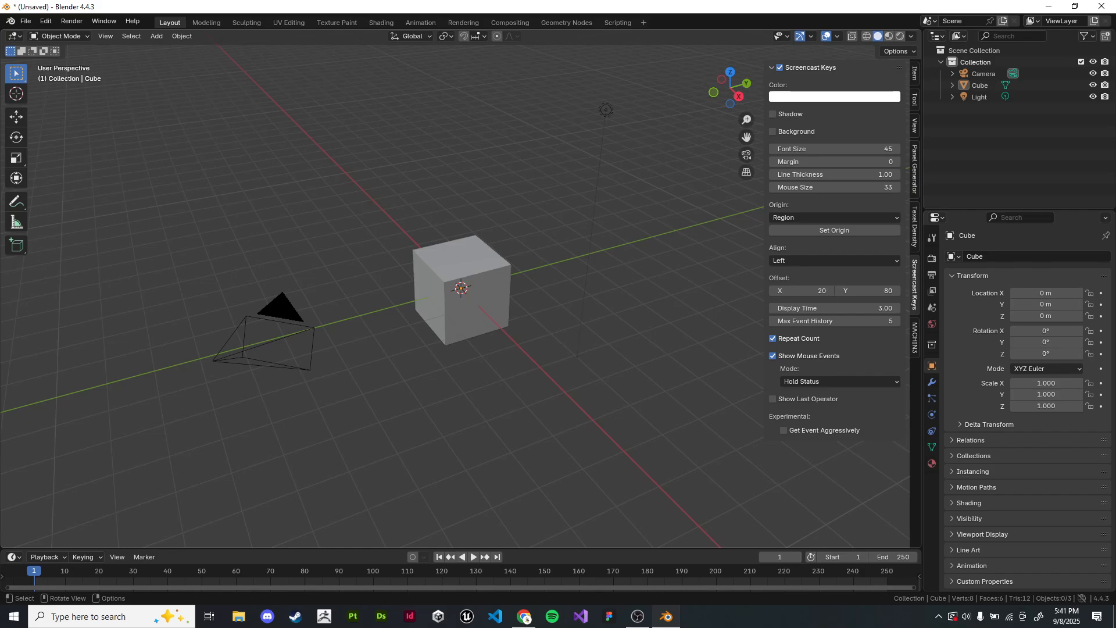
left_click(780, 67)
left_click(780, 68)
key("Tab")
key("Tab")
mouse_move(462, 288)
middle_mouse_down("shift")
mouse_move(486, 269)
mouse_move(429, 289)
mouse_move(399, 339)
mouse_move(388, 331)
mouse_move(418, 319)
mouse_move(443, 249)
mouse_move(426, 229)
mouse_move(474, 266)
mouse_move(341, 189)
mouse_move(387, 299)
mouse_move(442, 269)
mouse_move(465, 239)
mouse_move(463, 291)
mouse_move(474, 271)
mouse_move(430, 284)
mouse_move(447, 288)
mouse_move(420, 259)
mouse_move(446, 277)
middle_mouse_up("shift")
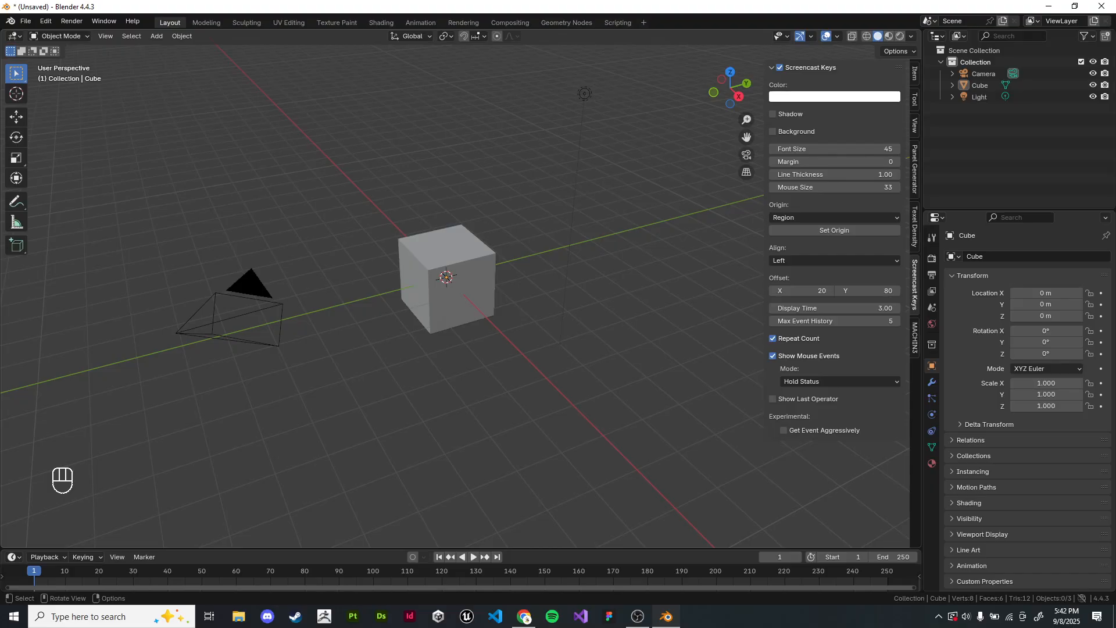
key("n")
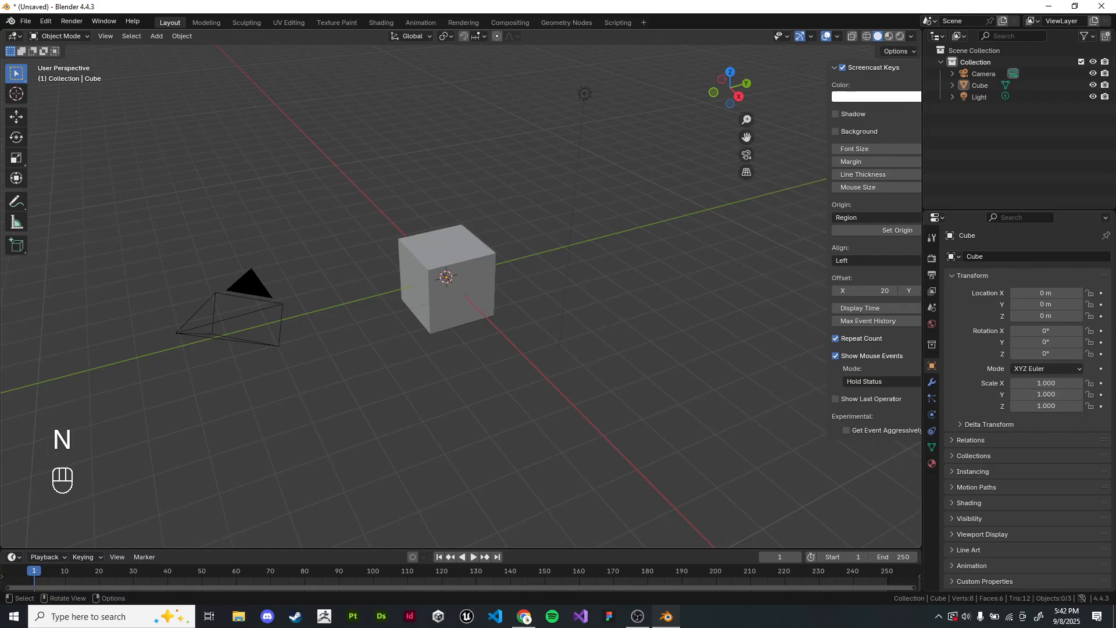
Step: Select the default cube and examine it from different angles and distances by orbiting and zooming
middle_click_drag(446, 278, 416, 389)
middle_click_drag(446, 484, 628, 163)
middle_click_drag(378, 279, 479, 279)
left_click(480, 280)
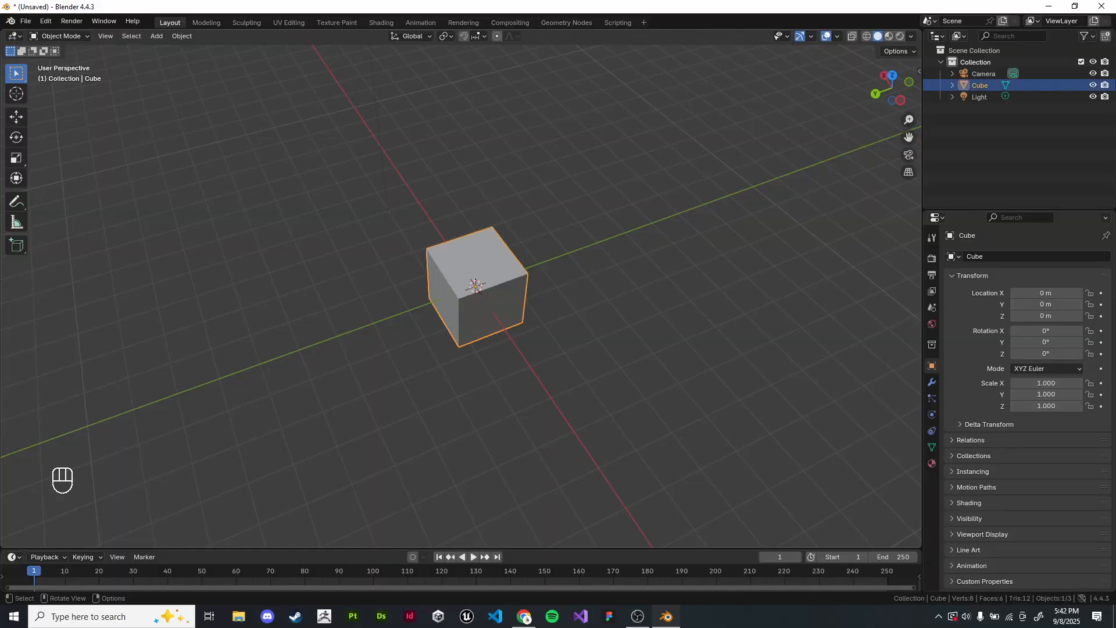
scroll(483, 285, "up", 2)
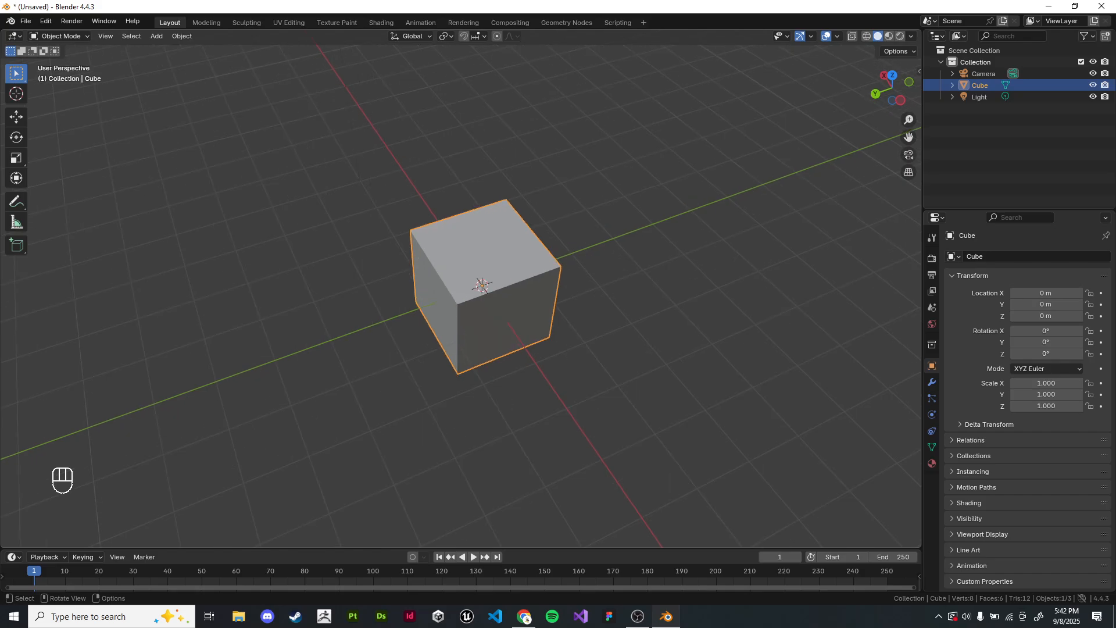
middle_click_drag(482, 285, 558, 279, "shift")
scroll(558, 279, "down", 6)
Step: Deselect the cube and move the view away until the cube is out of sight
middle_click_drag(558, 279, 587, 244)
middle_click_drag(523, 262, 610, 326, "shift")
middle_click_drag(611, 326, 453, 227)
left_click(453, 227)
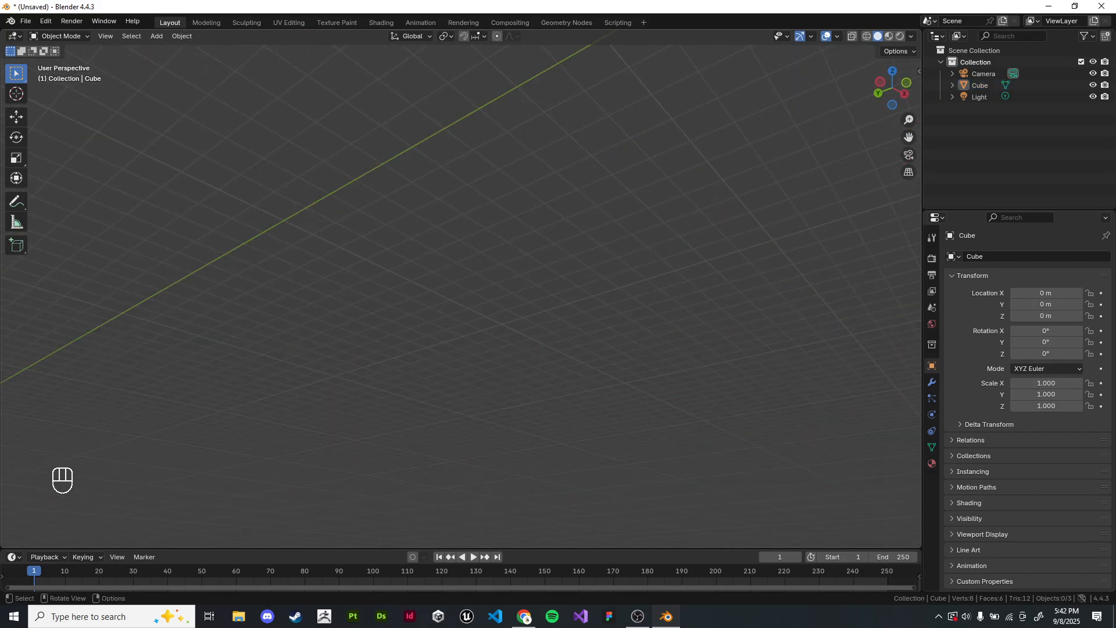
middle_click_drag(500, 279, 549, 282)
middle_click_drag(524, 262, 558, 303)
middle_click_drag(500, 279, 445, 279)
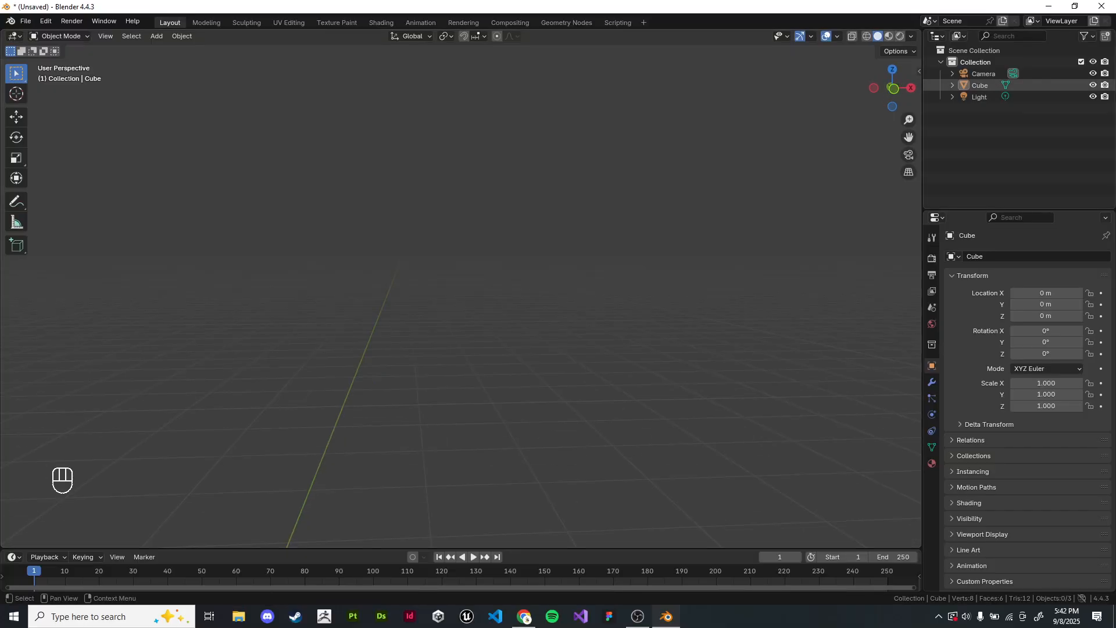
Step: Select the Cube object by name and center the view on it with View Selected
left_click(980, 86)
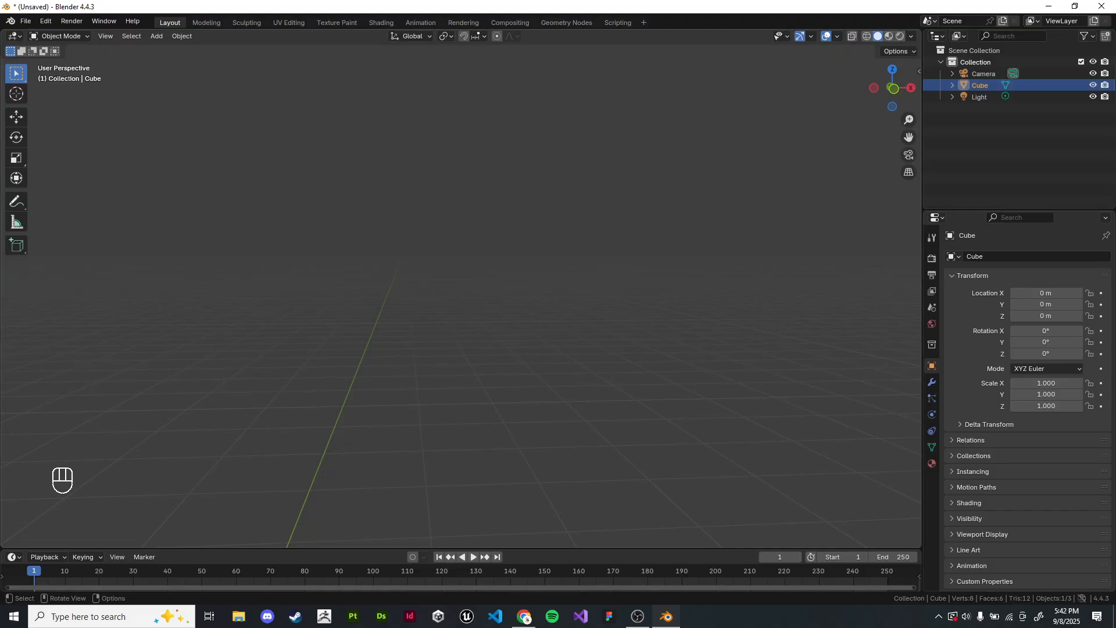
key("grave")
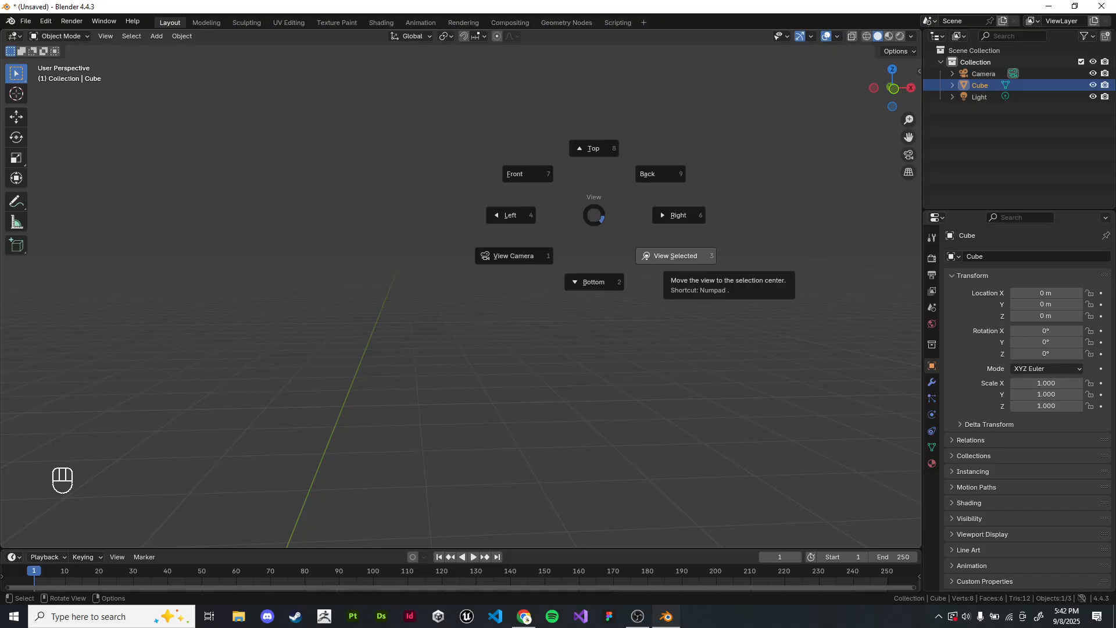
left_click(667, 256)
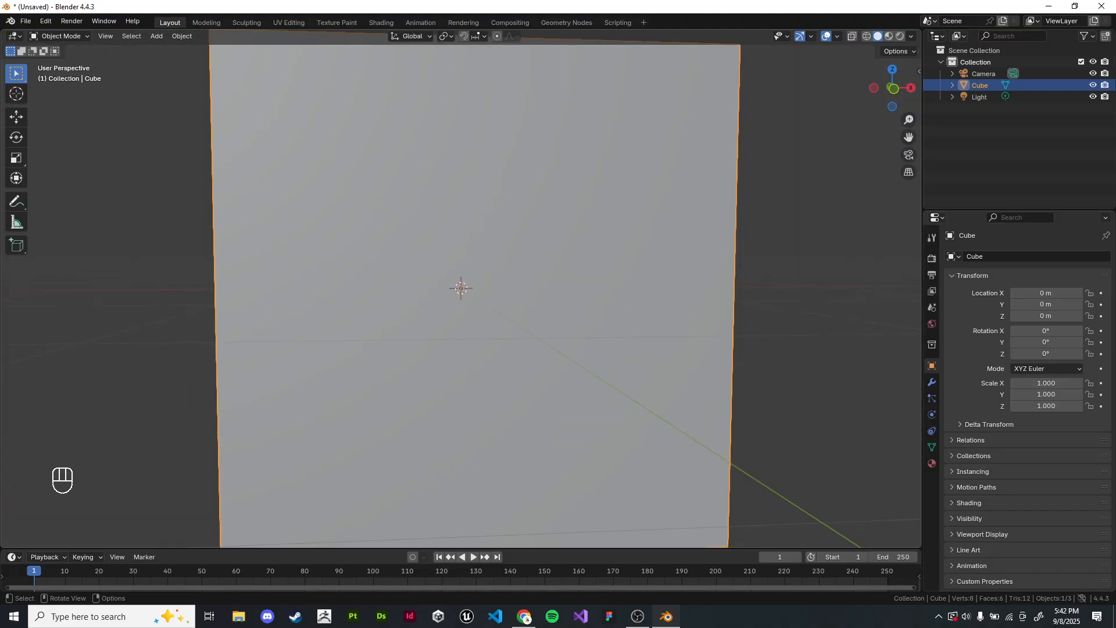
Step: Orbit around the cube and zoom in and out to inspect it from several sides
scroll(523, 279, "down", 2)
middle_click_drag(523, 279, 854, 347)
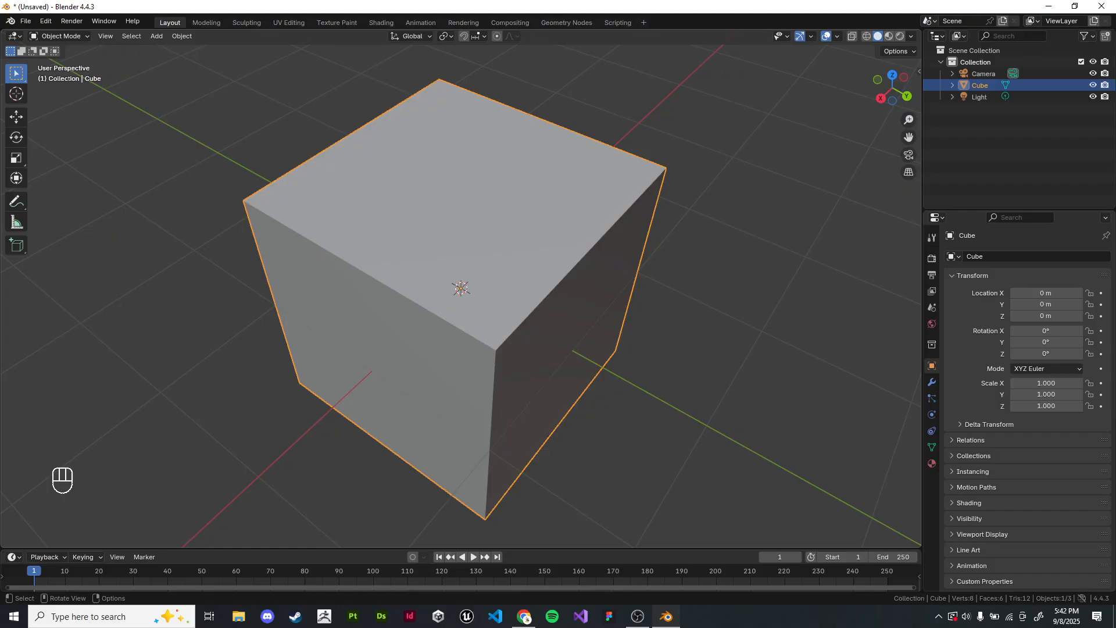
middle_click_drag(582, 319, 454, 315)
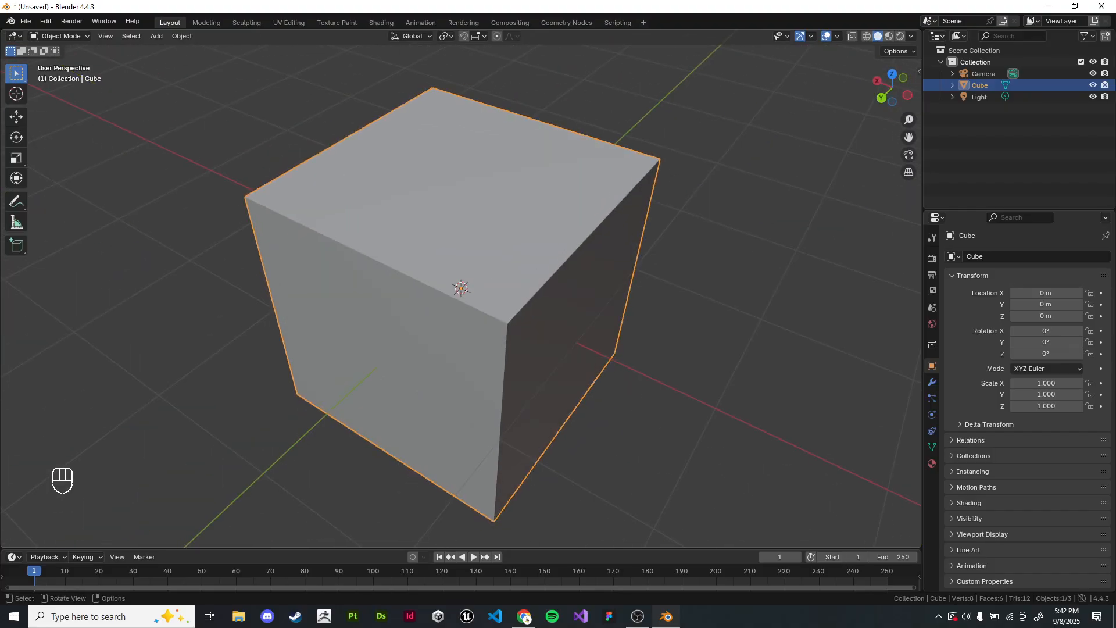
scroll(461, 297, "up", 3)
scroll(461, 296, "down", 12)
middle_click_drag(540, 314, 378, 290)
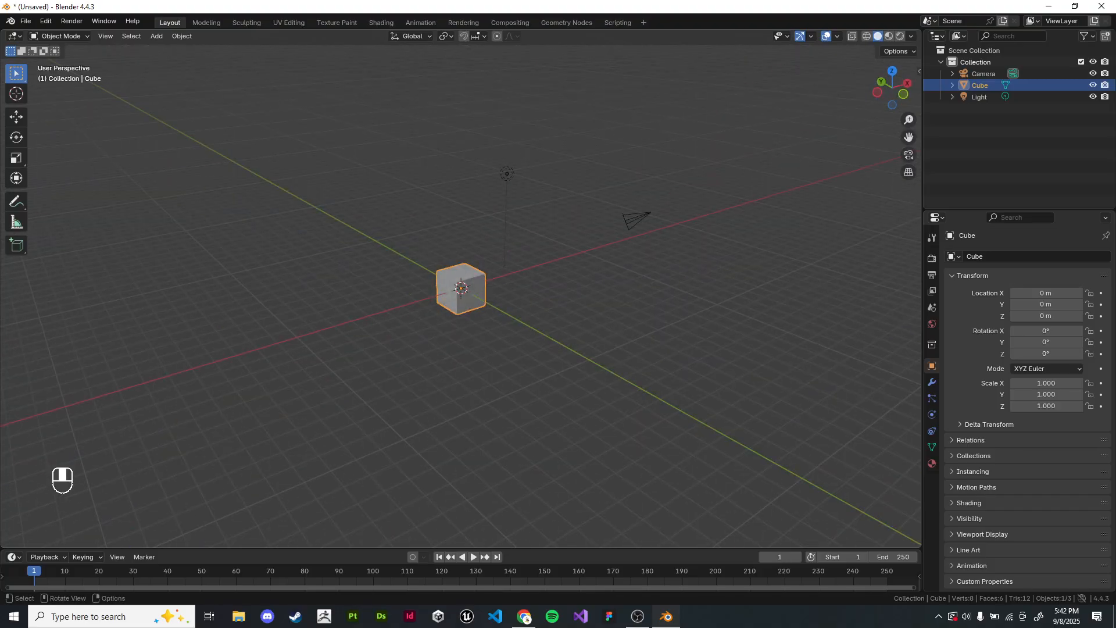
scroll(378, 291, "up", 1)
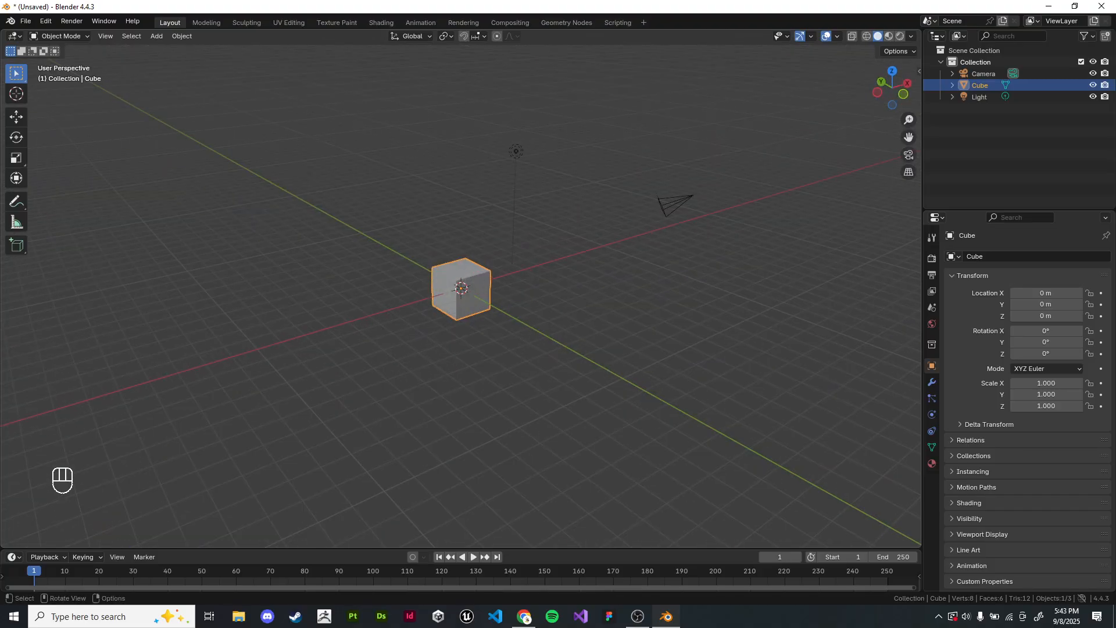
Step: Frame the selected cube again with View Selected, and zoom and pan to view it at different distances
key("KP_Decimal")
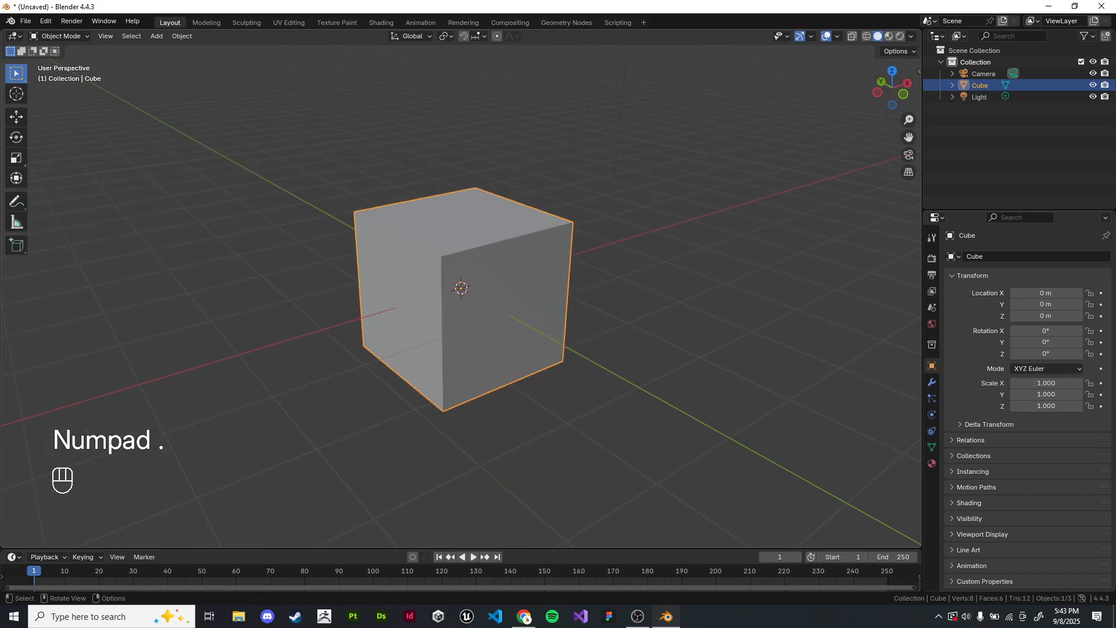
key("KP_Decimal")
key("KP_Decimal")
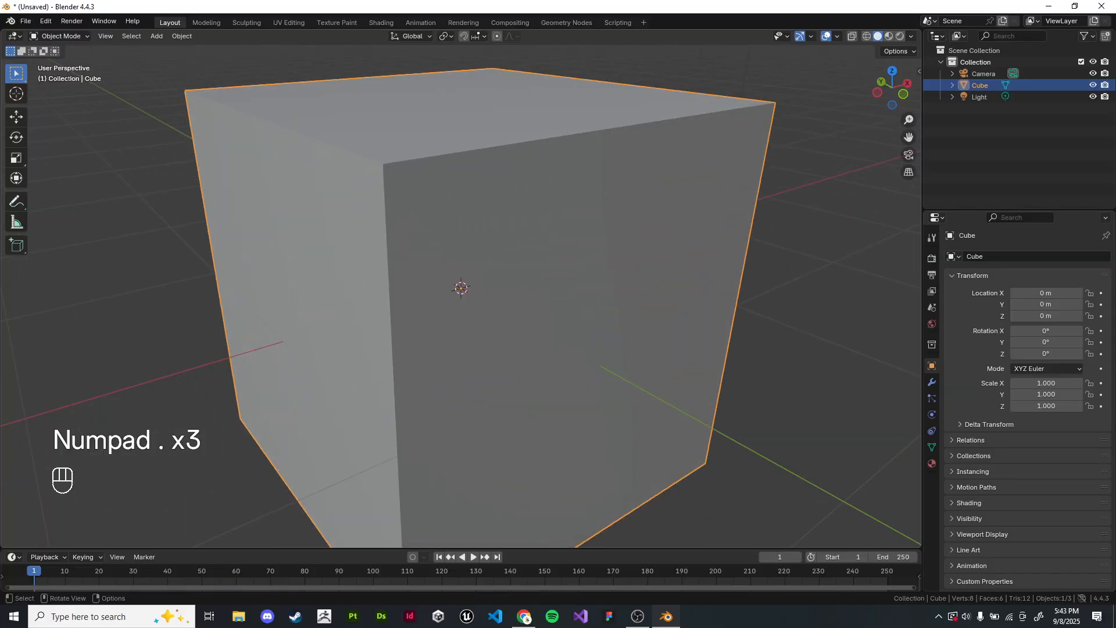
scroll(461, 296, "down", 1)
scroll(461, 297, "down", 7)
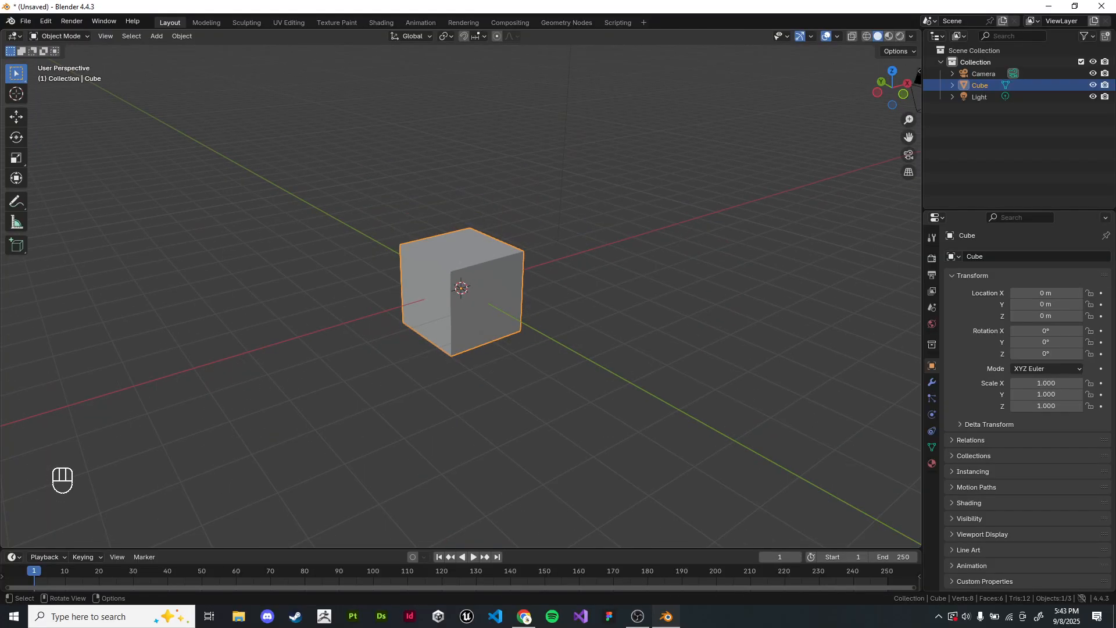
scroll(461, 297, "up", 4)
middle_click_drag(461, 297, 338, 323, "shift")
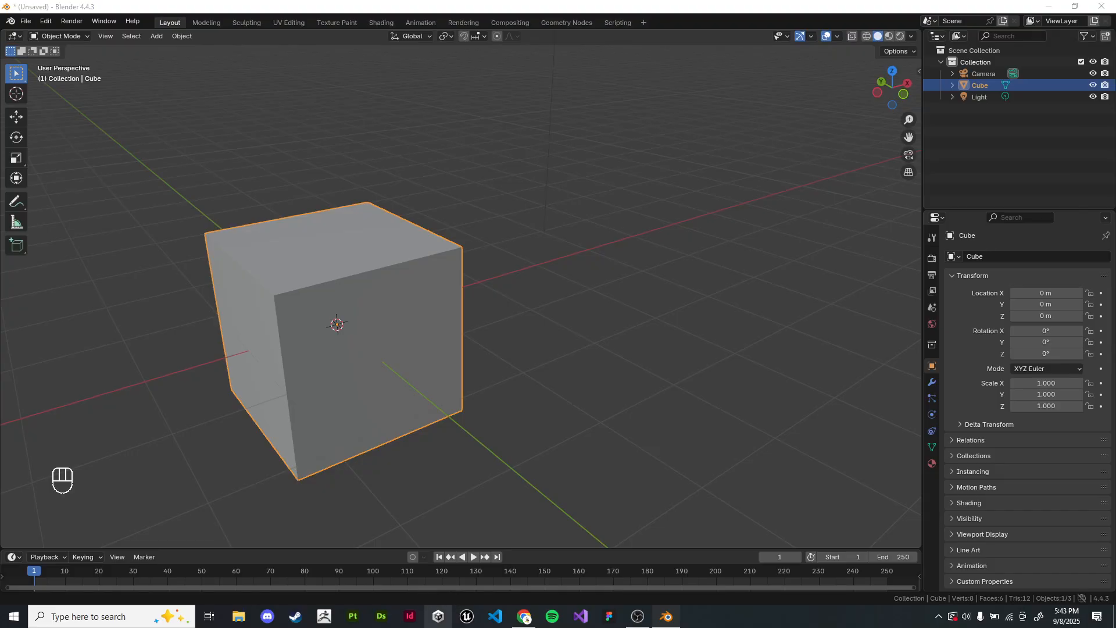
Step: Open Unity Hub, return to Blender and view the cube from another side with panning and zooming
left_click(439, 616)
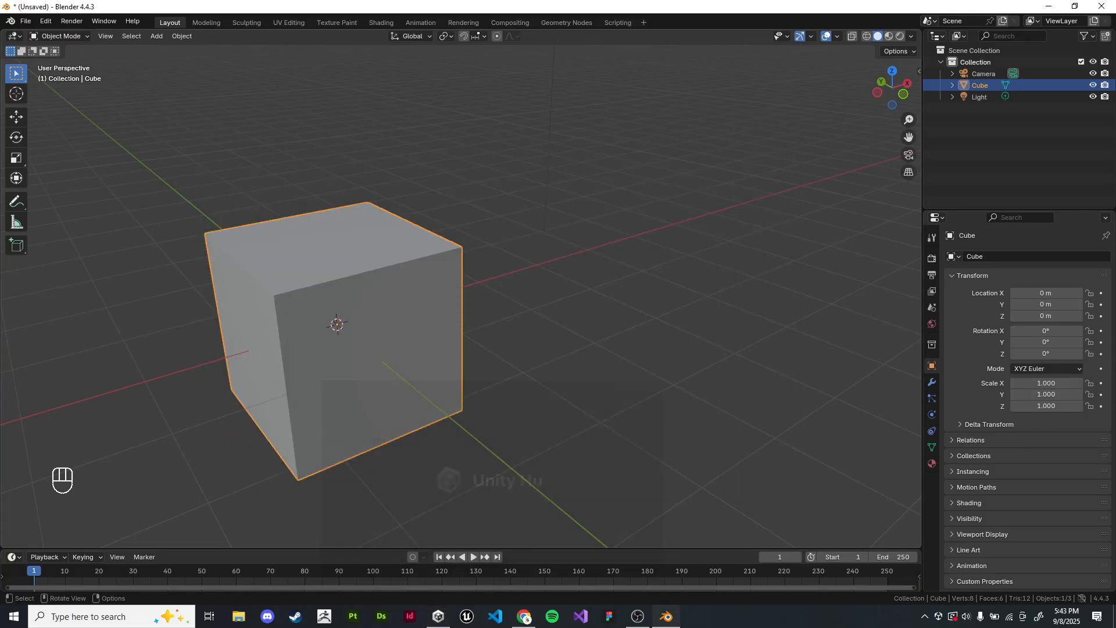
middle_click_drag(407, 325, 569, 198, "shift")
middle_click_drag(570, 198, 646, 165)
middle_click_drag(465, 233, 692, 262)
middle_click_drag(692, 261, 707, 215, "shift")
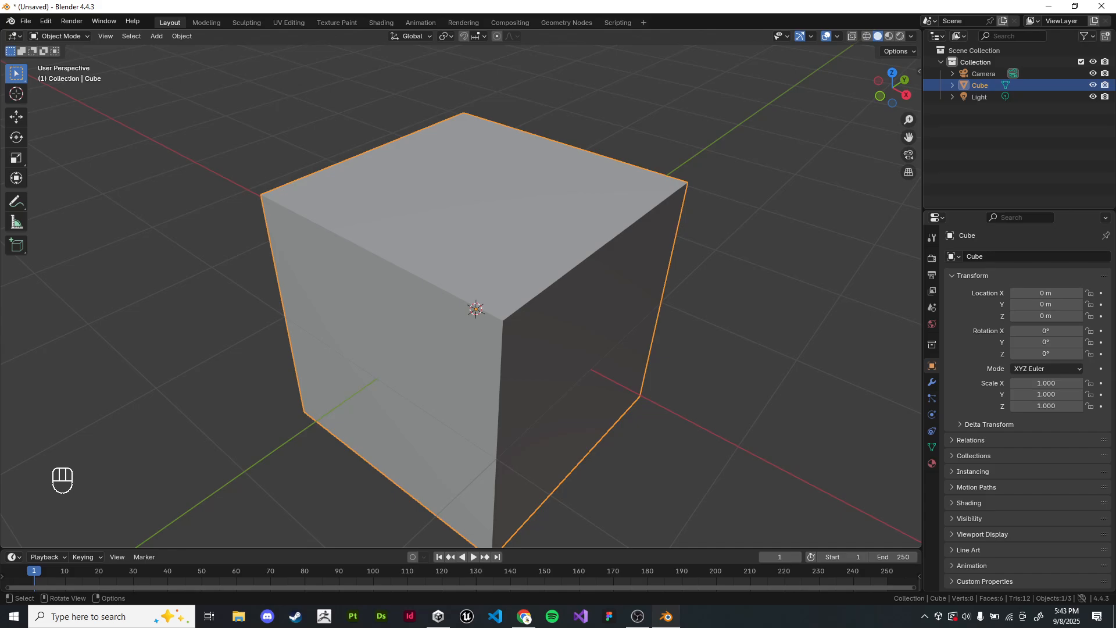
middle_click_drag(570, 268, 474, 311, "shift")
scroll(474, 311, "down", 1)
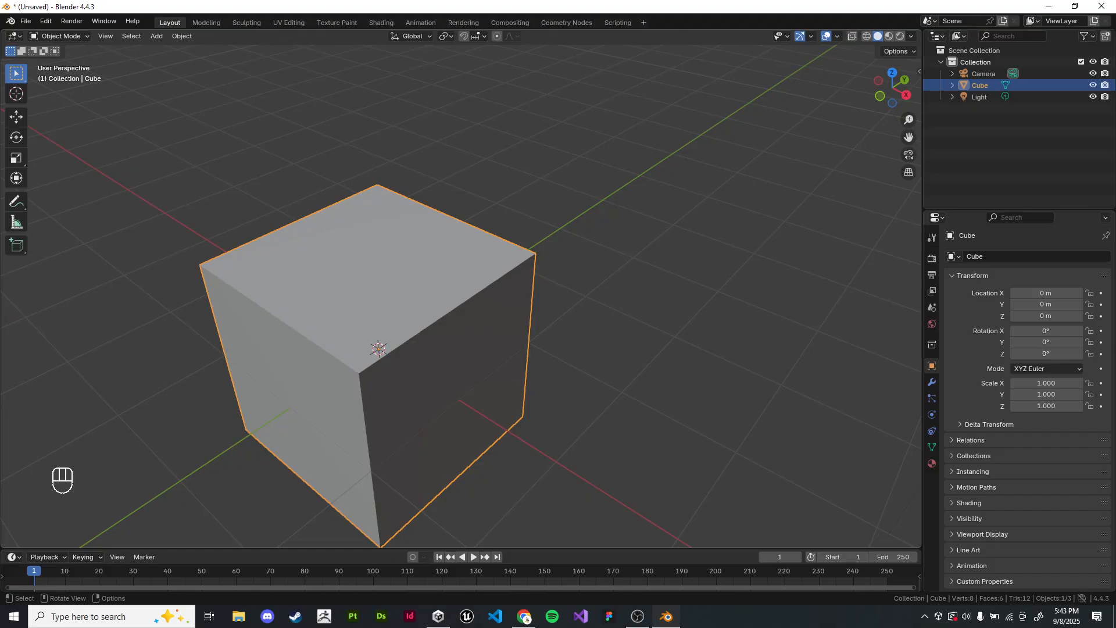
Step: Go through the preset viewpoints around the cube, including front, right and top, ending in Front Orthographic
key("KP_1")
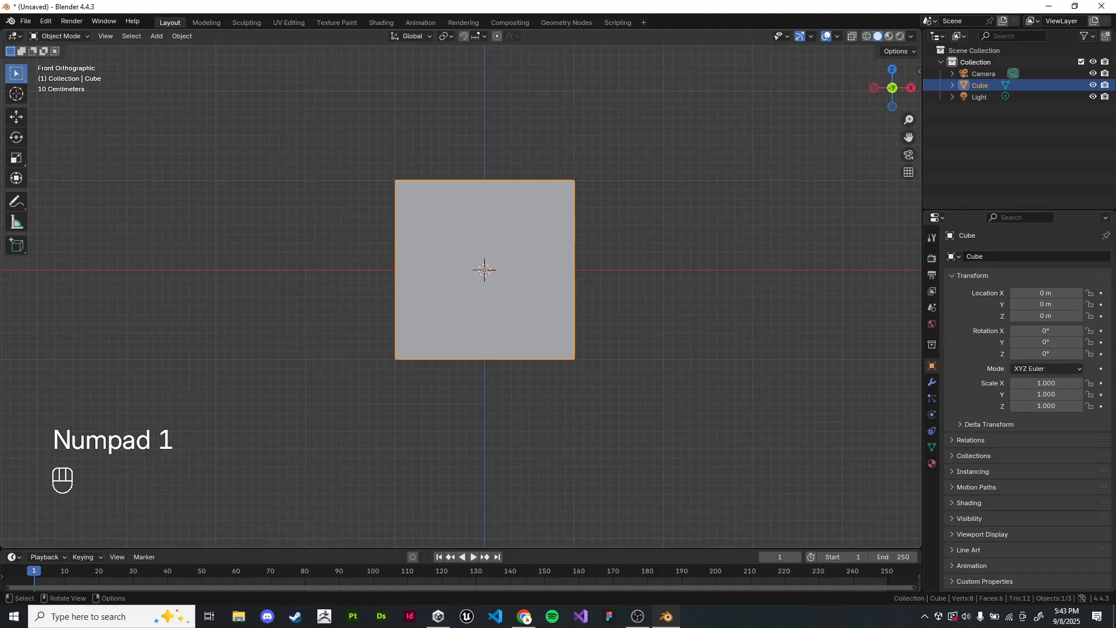
key("KP_2")
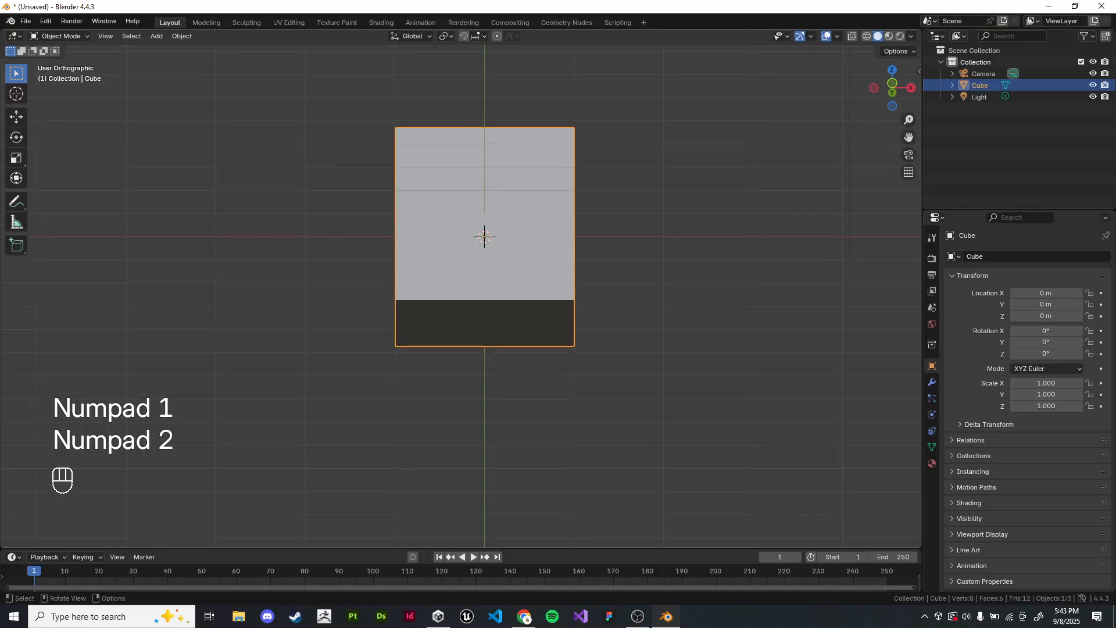
key("KP_3")
key("KP_4")
key("KP_5")
key("KP_6")
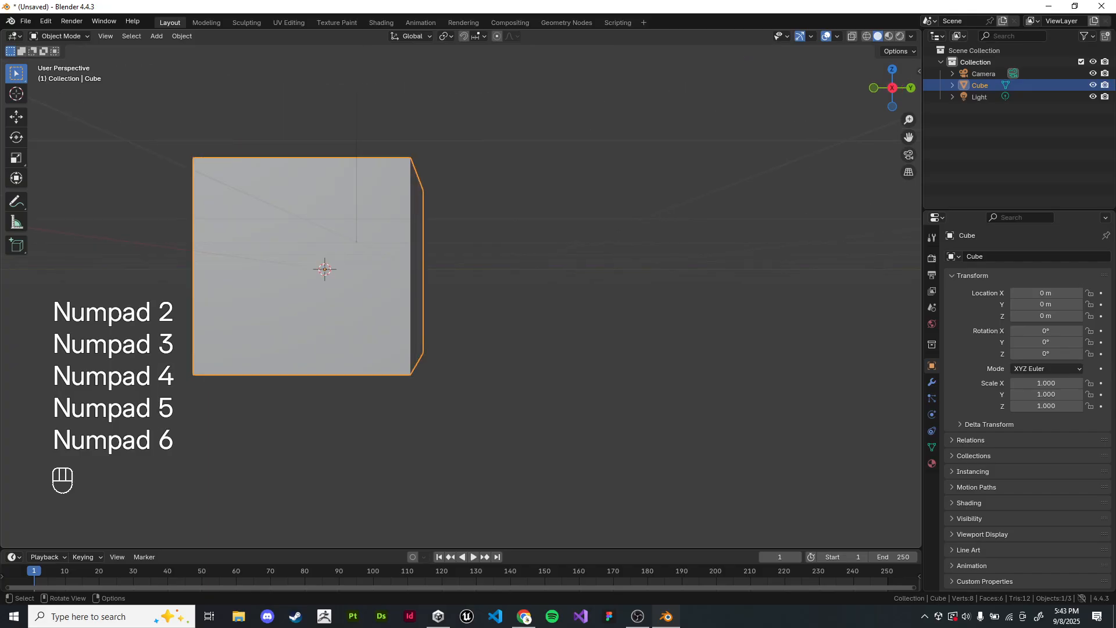
key("KP_7")
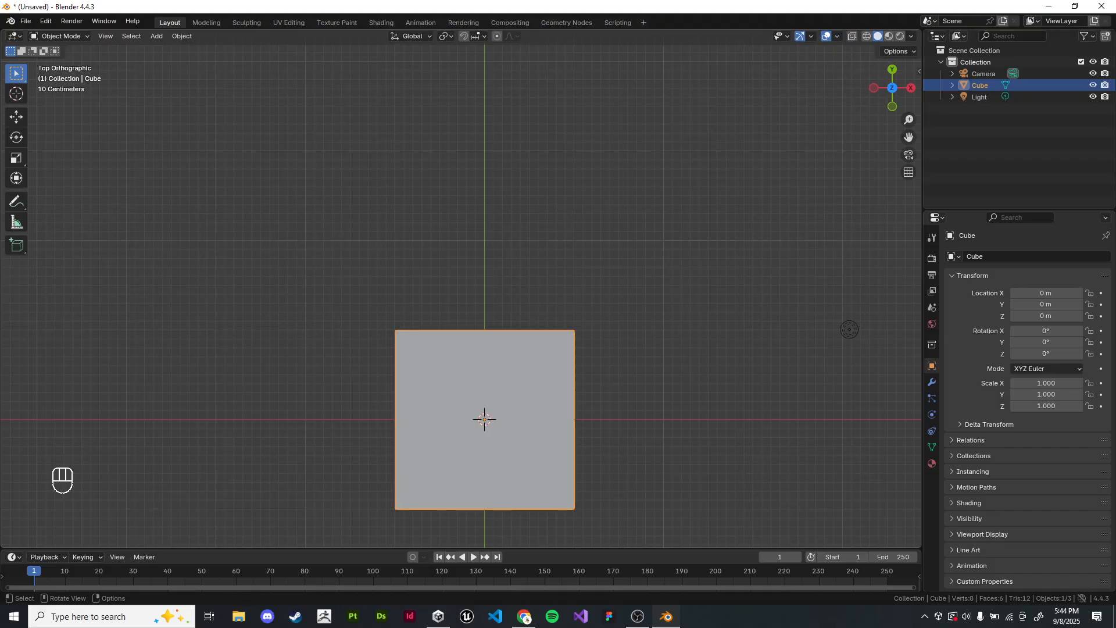
key("KP_1")
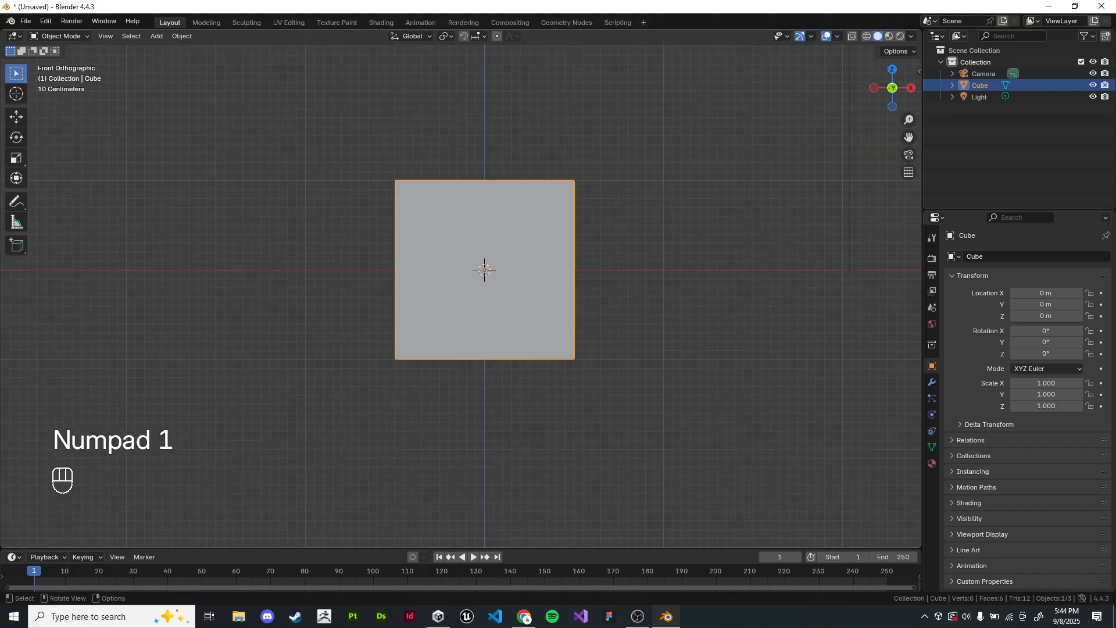
Step: Compare the front and right preset views of the cube, and orbit from the front view into a perspective view
key("KP_1")
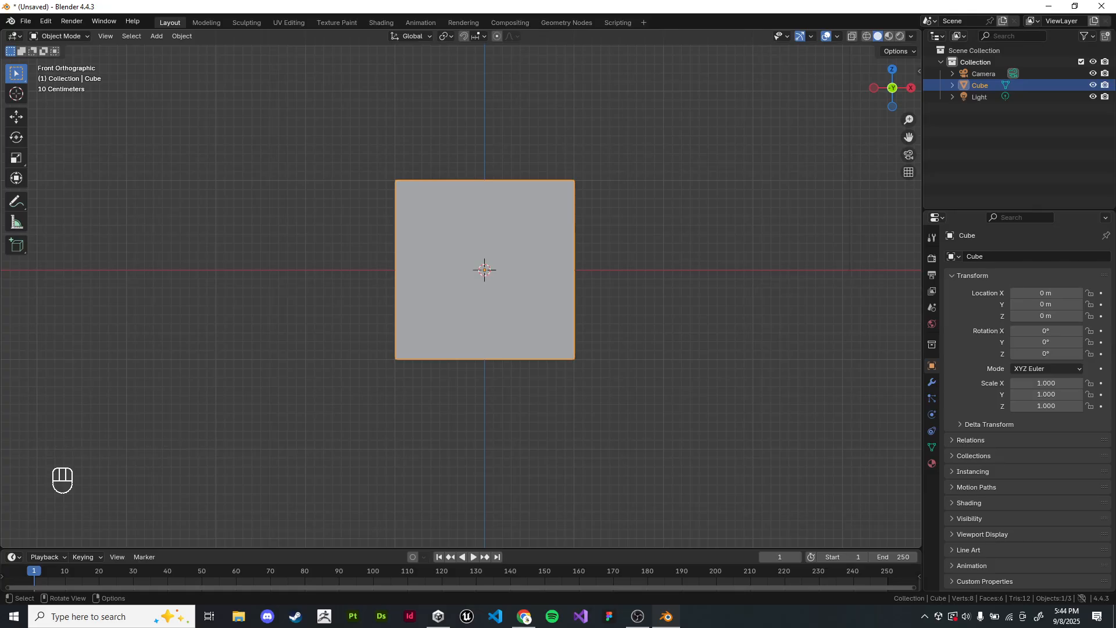
key("KP_3")
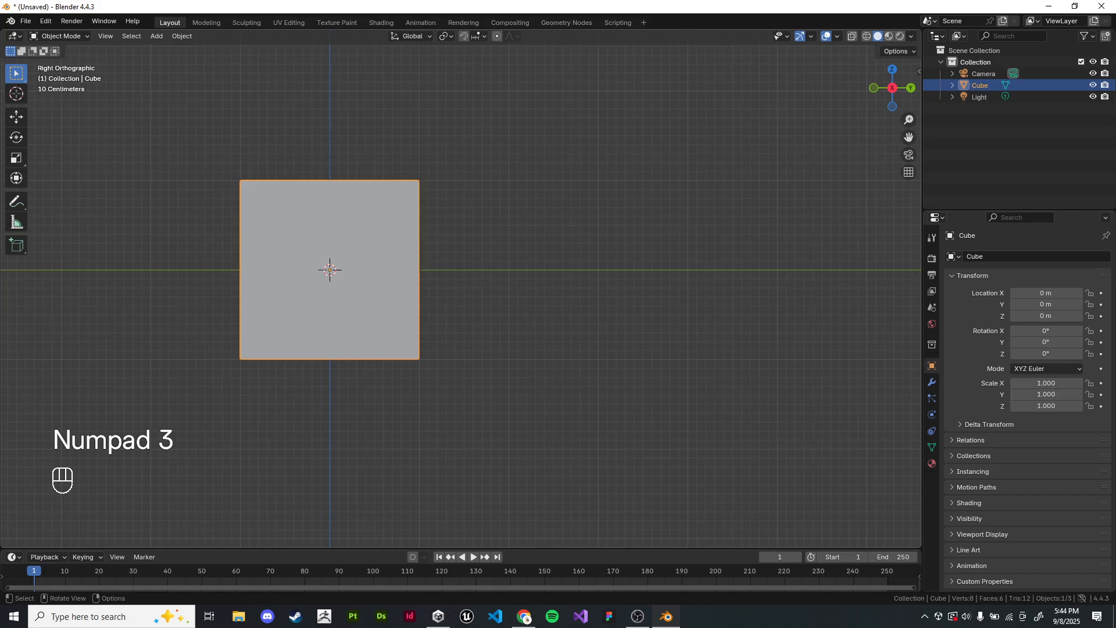
key("KP_1")
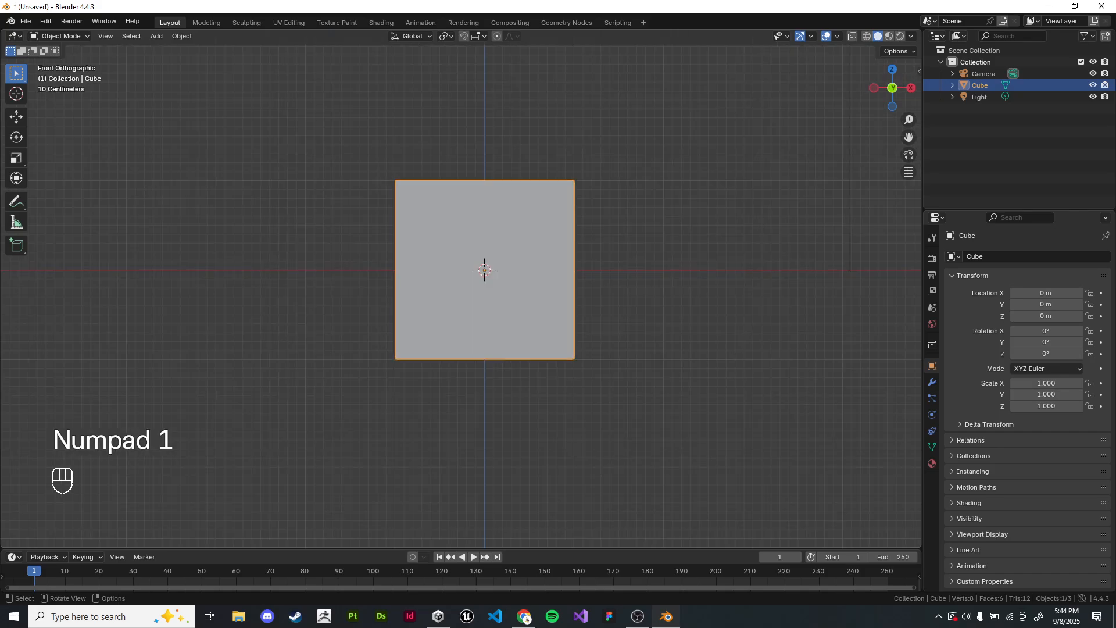
middle_click_drag(459, 290, 523, 262)
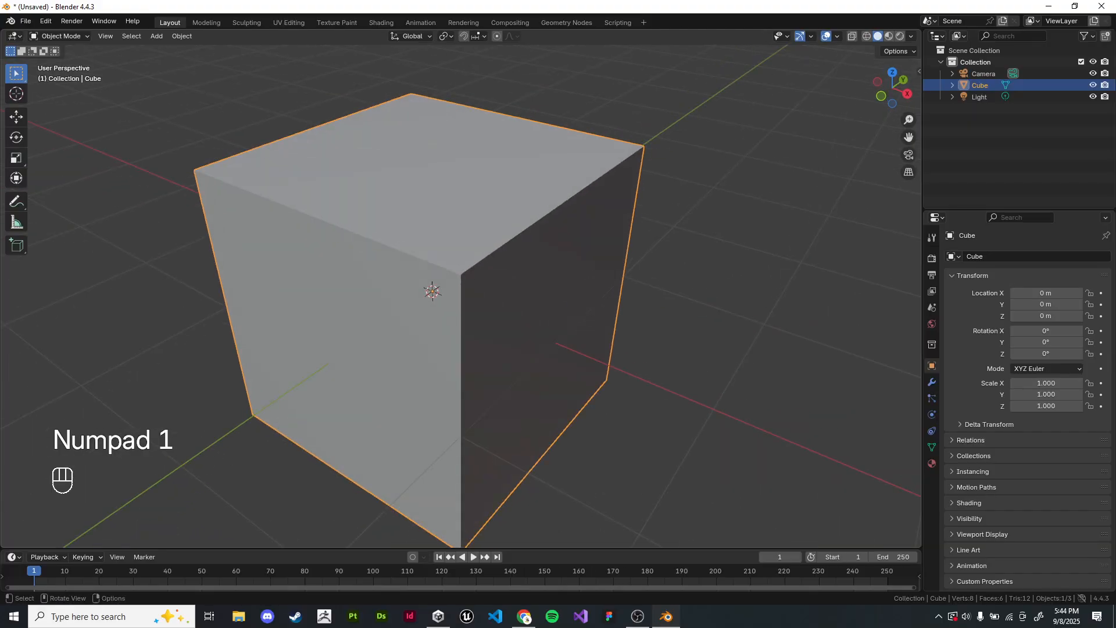
Step: Activate the Annotate tool with Surface placement and write FRONT on the cube's front face
left_click(16, 201)
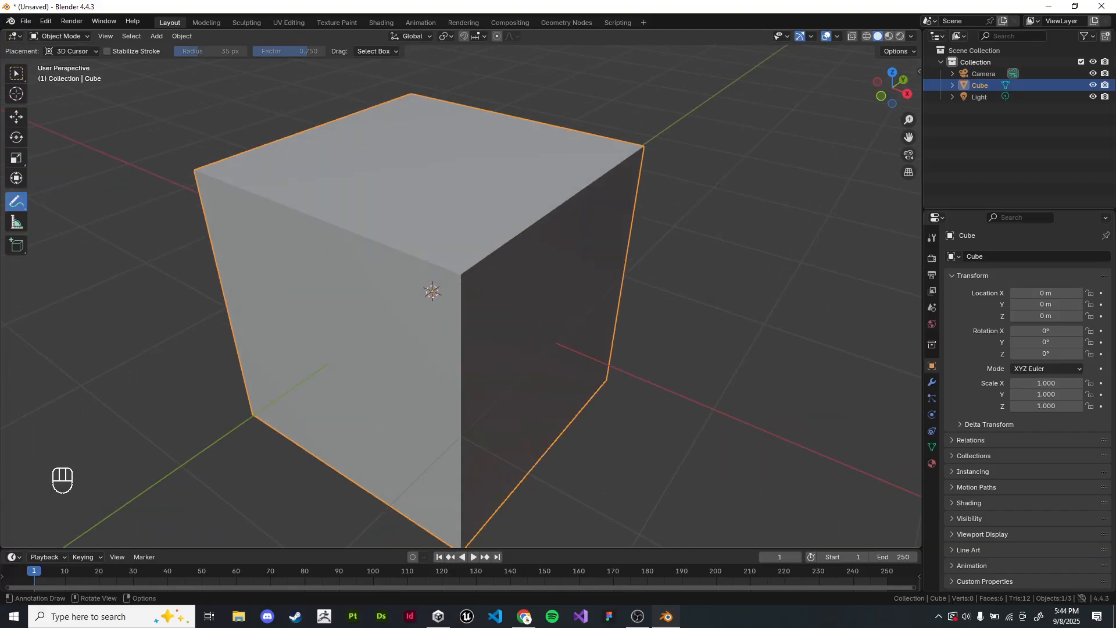
mouse_move(418, 291)
middle_mouse_down()
mouse_move(515, 247)
mouse_move(492, 268)
middle_mouse_up()
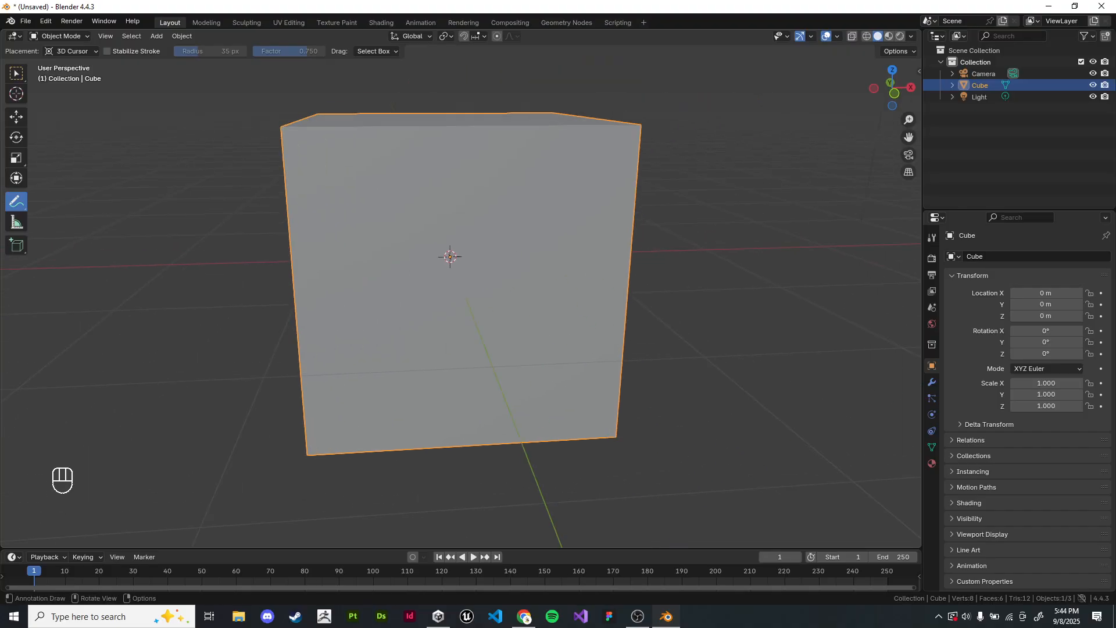
left_click(72, 51)
left_click(72, 90)
mouse_move(361, 256)
middle_mouse_down()
mouse_move(328, 247)
mouse_move(348, 246)
middle_mouse_up()
scroll(349, 245, "down", 1)
mouse_move(384, 199)
left_mouse_down()
mouse_move(359, 232)
mouse_move(463, 217)
mouse_move(484, 224)
left_mouse_up()
middle_click_drag(483, 226, 364, 233)
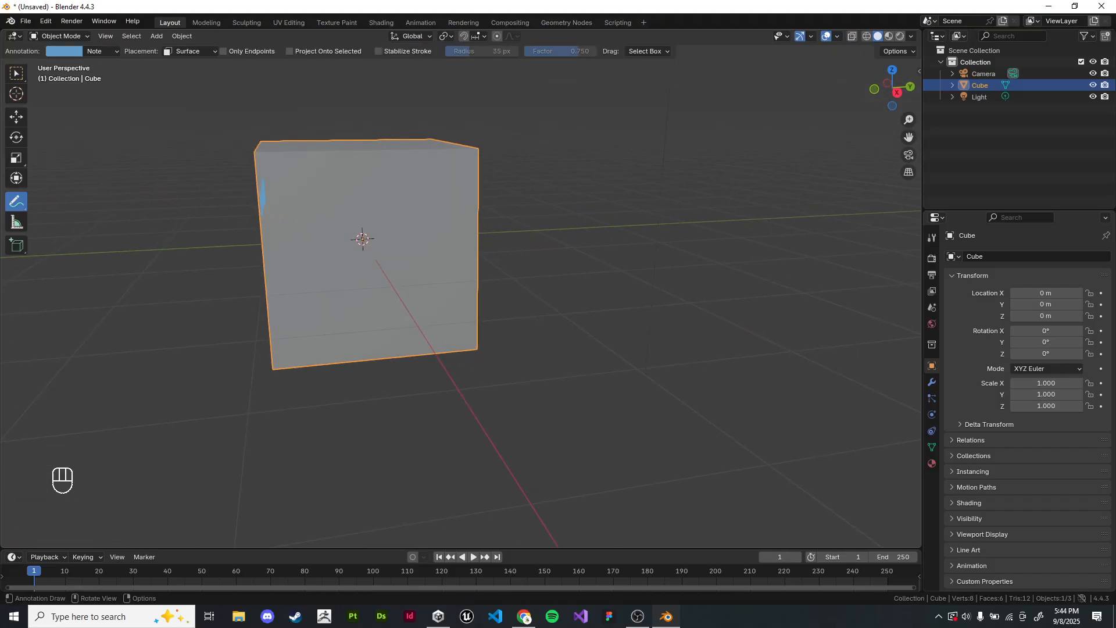
Step: Write SIDE on the cube's right face and TOP on its top face with surface annotations
mouse_move(321, 206)
left_mouse_down()
mouse_move(324, 229)
mouse_move(345, 228)
left_mouse_up()
left_click_drag(374, 208, 379, 223)
middle_click_drag(381, 224, 504, 304)
left_click_drag(382, 294, 388, 331)
left_click_drag(371, 304, 414, 302)
left_click_drag(448, 307, 451, 323)
Step: Write BACK on the cube's back face and BOTTOM on its underside with surface annotations
mouse_move(459, 324)
middle_mouse_down()
mouse_move(441, 302)
mouse_move(235, 265)
mouse_move(206, 245)
middle_mouse_up()
left_click_drag(419, 207, 455, 232)
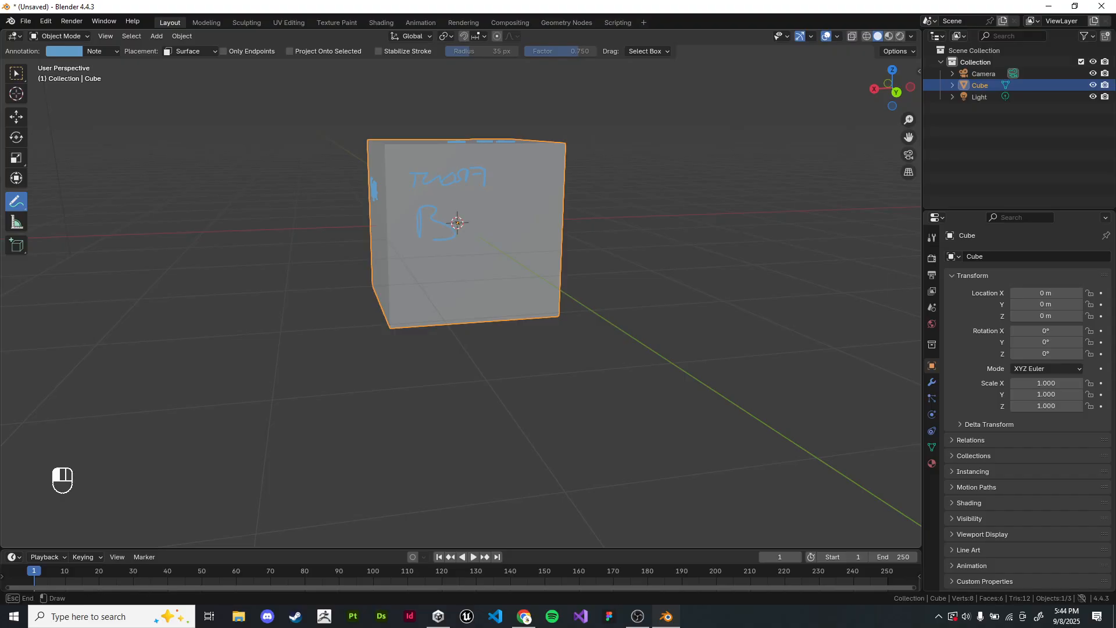
left_click_drag(520, 216, 536, 240)
mouse_move(442, 140)
middle_mouse_down()
mouse_move(636, 44)
mouse_move(672, 45)
middle_mouse_up()
mouse_move(367, 220)
left_mouse_down()
mouse_move(375, 222)
mouse_move(368, 246)
left_mouse_up()
left_click_drag(395, 223, 417, 243)
mouse_move(405, 219)
left_mouse_down()
mouse_move(427, 216)
mouse_move(437, 243)
left_mouse_up()
left_click_drag(427, 221, 457, 219)
left_click_drag(472, 236, 499, 236)
middle_click_drag(502, 237, 476, 352)
Step: Check the labels in the front, right and top preset views, circling FRONT and undoing the circle
key("KP_1")
scroll(448, 252, "up", 6)
middle_click_drag(422, 236, 441, 325, "shift")
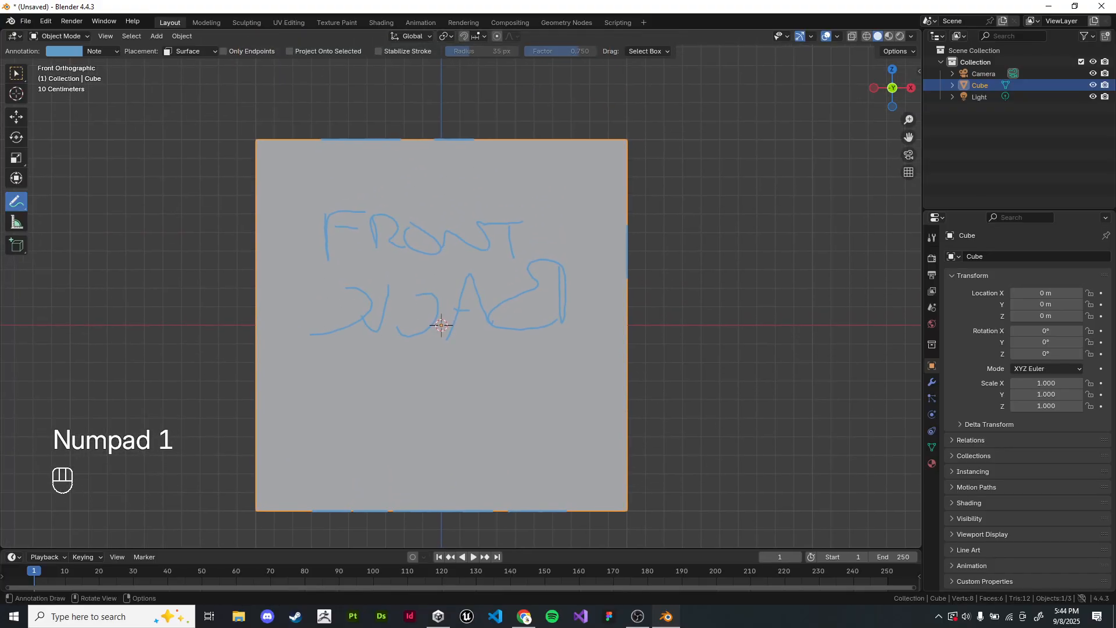
left_click_drag(534, 211, 468, 226)
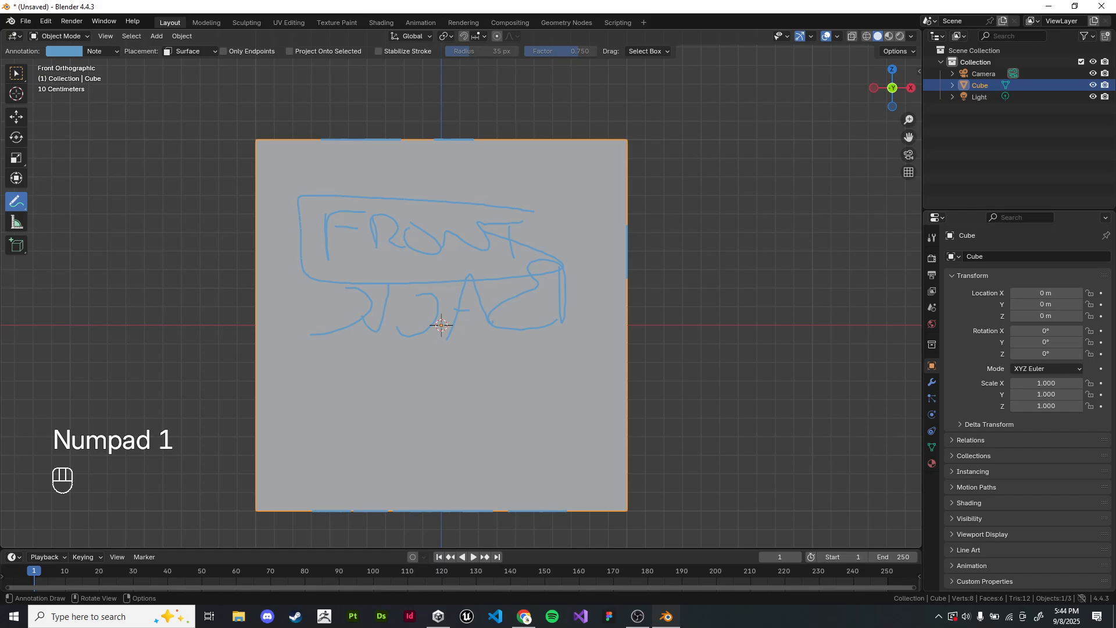
key("ctrl+z")
key("KP_3")
middle_click_drag(291, 326, 506, 362, "shift")
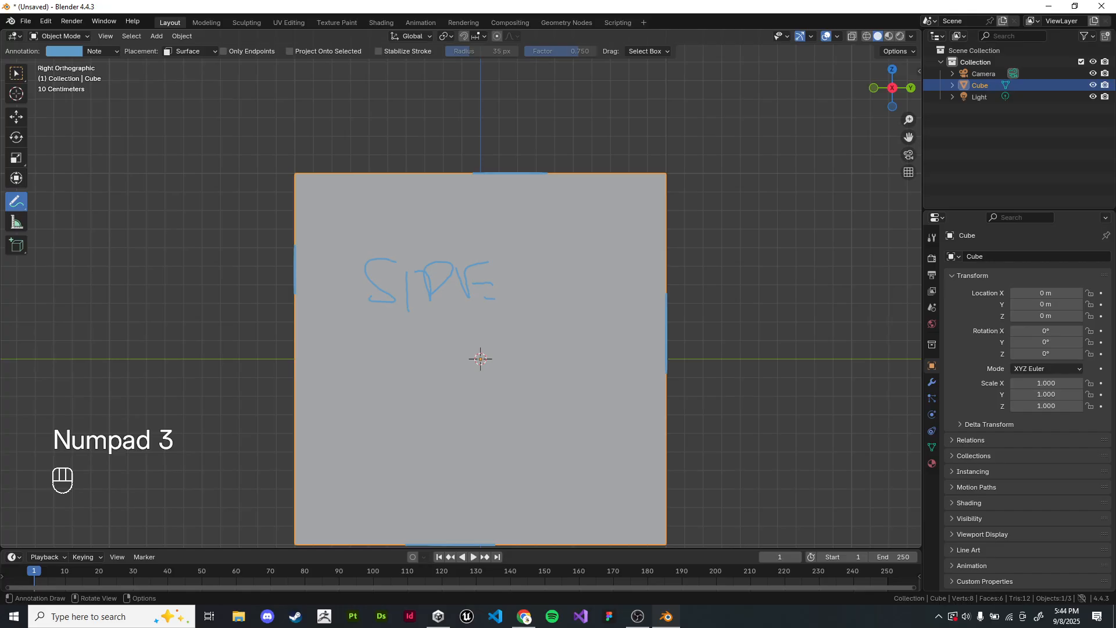
key("KP_7")
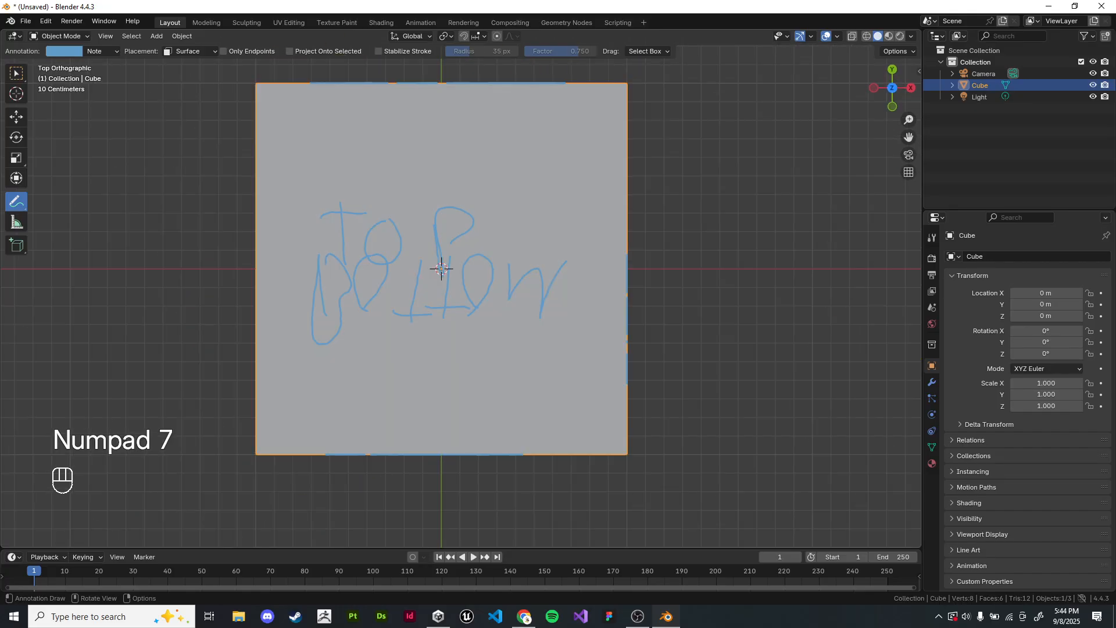
Step: Toggle repeatedly between orthographic and perspective projection while viewing the labelled cube from an angle
key("KP_5")
scroll(506, 349, "down", 4)
middle_click_drag(506, 348, 421, 265)
key("KP_5")
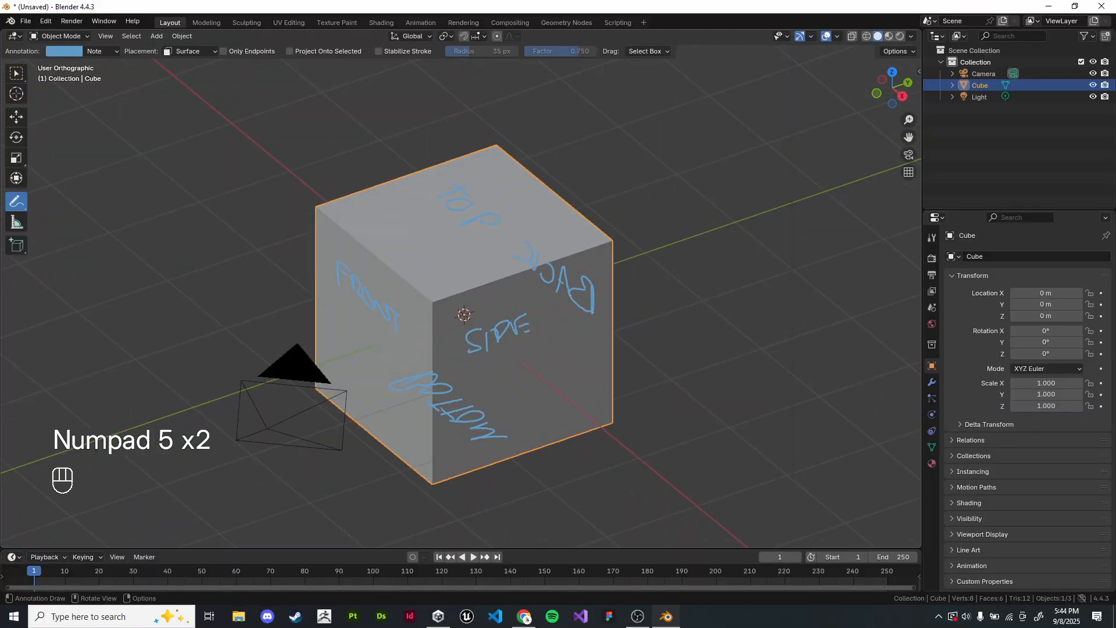
key("KP_5")
key("KP_5")
key("KP_5")
key("KP_5")
key("KP_5")
key("KP_5")
key("KP_5")
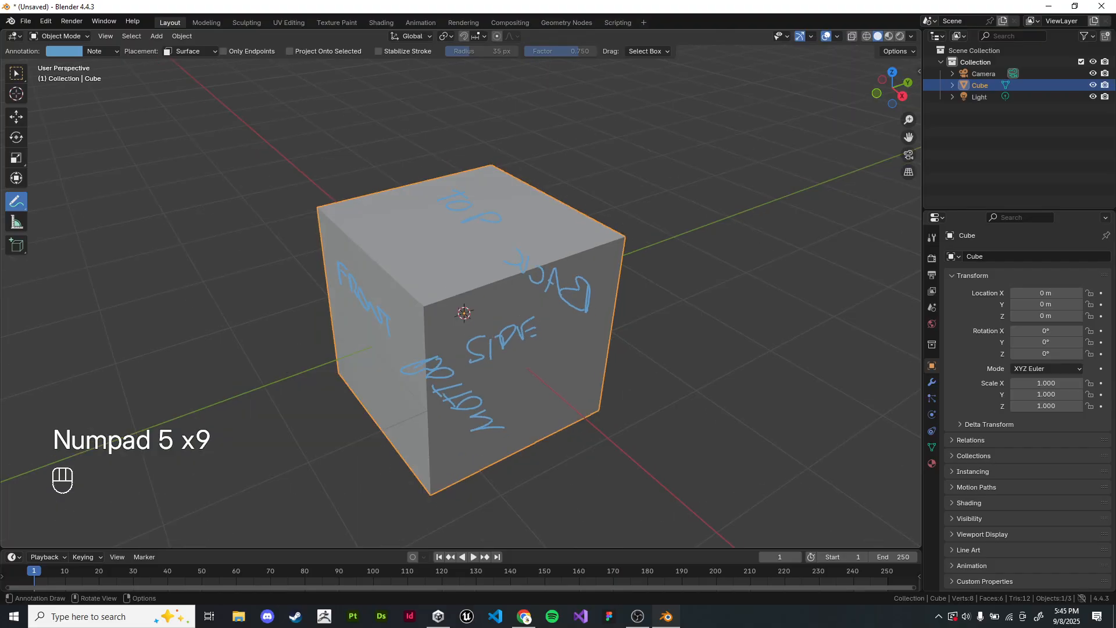
Step: Clear the label annotations from the cube and switch to the top orthographic view
mouse_move(461, 288)
middle_mouse_down()
mouse_move(549, 341)
mouse_move(540, 379)
mouse_move(588, 273)
mouse_move(590, 259)
mouse_move(573, 253)
mouse_move(586, 266)
middle_mouse_up()
scroll(544, 369, "down", 1)
scroll(544, 369, "down", 2)
scroll(544, 368, "up", 3)
mouse_move(512, 211)
left_mouse_down("ctrl")
mouse_move(496, 268)
mouse_move(524, 314)
left_mouse_up("ctrl")
middle_click_drag(523, 314, 536, 321, "shift")
scroll(537, 322, "up", 1)
middle_click_drag(536, 321, 543, 319, "shift")
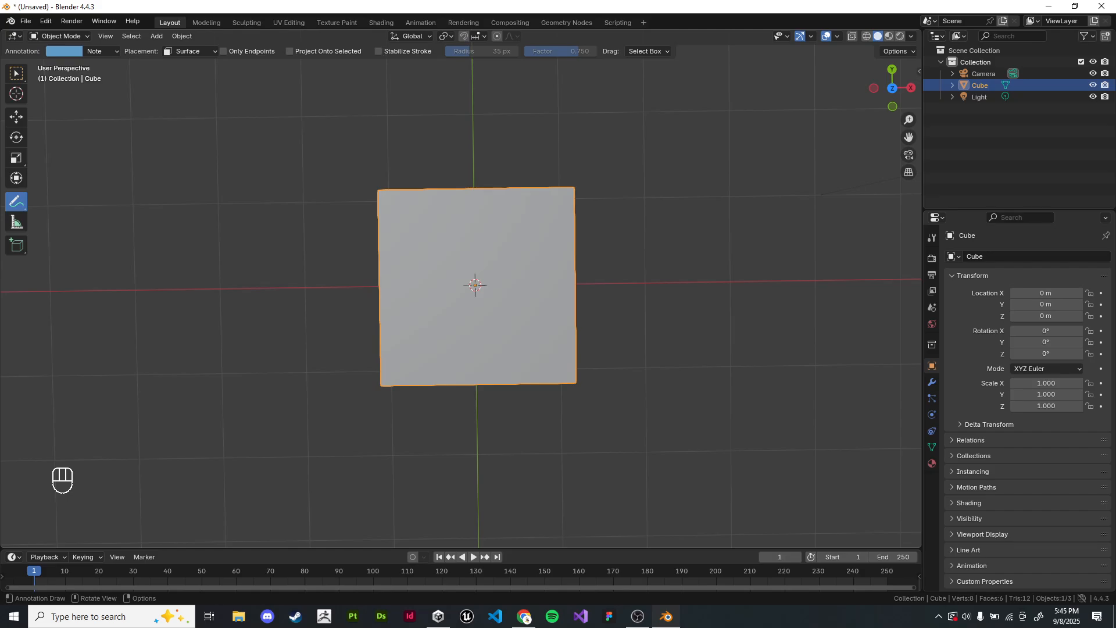
middle_click_drag(544, 320, 544, 309)
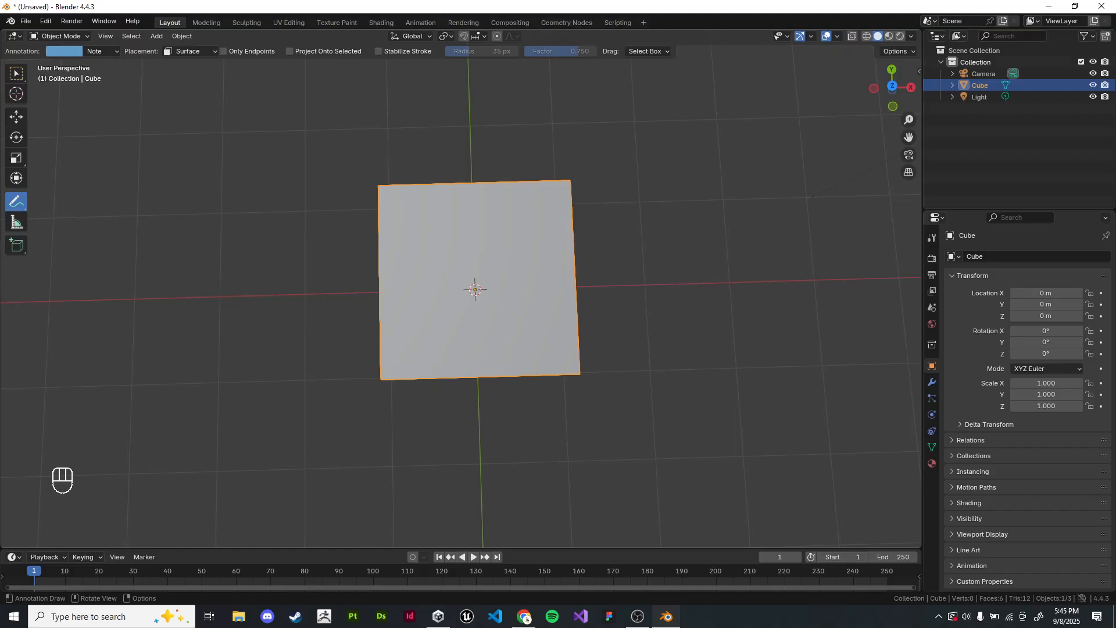
key("KP_7")
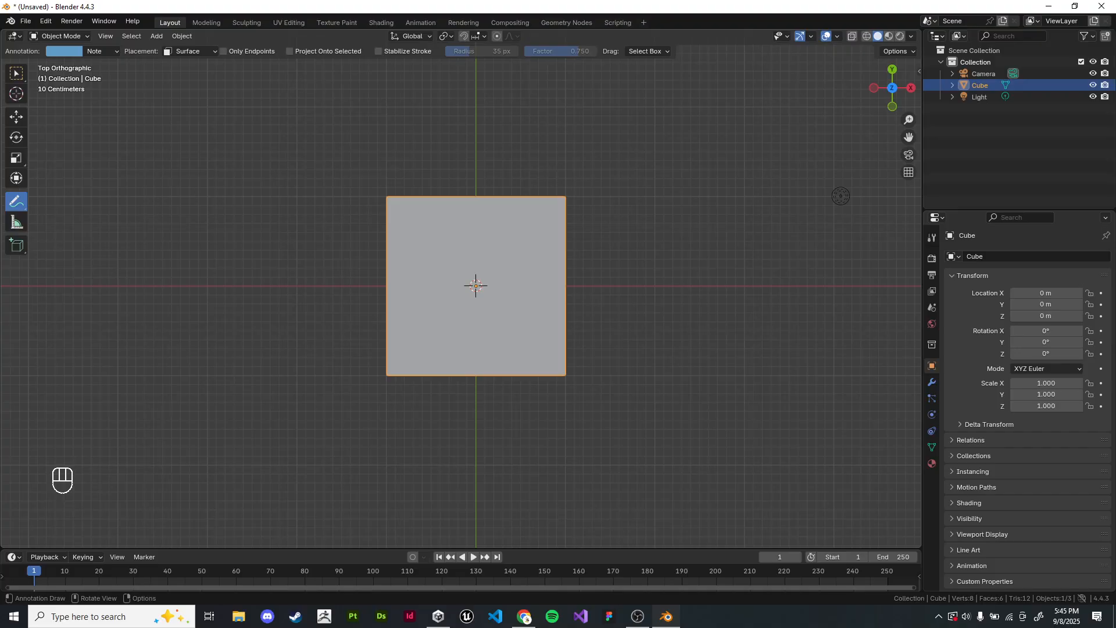
Step: Annotate one slanted line of a V-shaped perspective diagram beside the cube, undoing the unwanted strokes
middle_click_drag(567, 180, 557, 194, "shift")
left_click_drag(556, 194, 561, 419)
key("ctrl+z")
middle_click_drag(731, 339, 477, 380, "shift")
left_click_drag(479, 380, 426, 188)
key("ctrl+z")
key("ctrl+z")
key("ctrl+z")
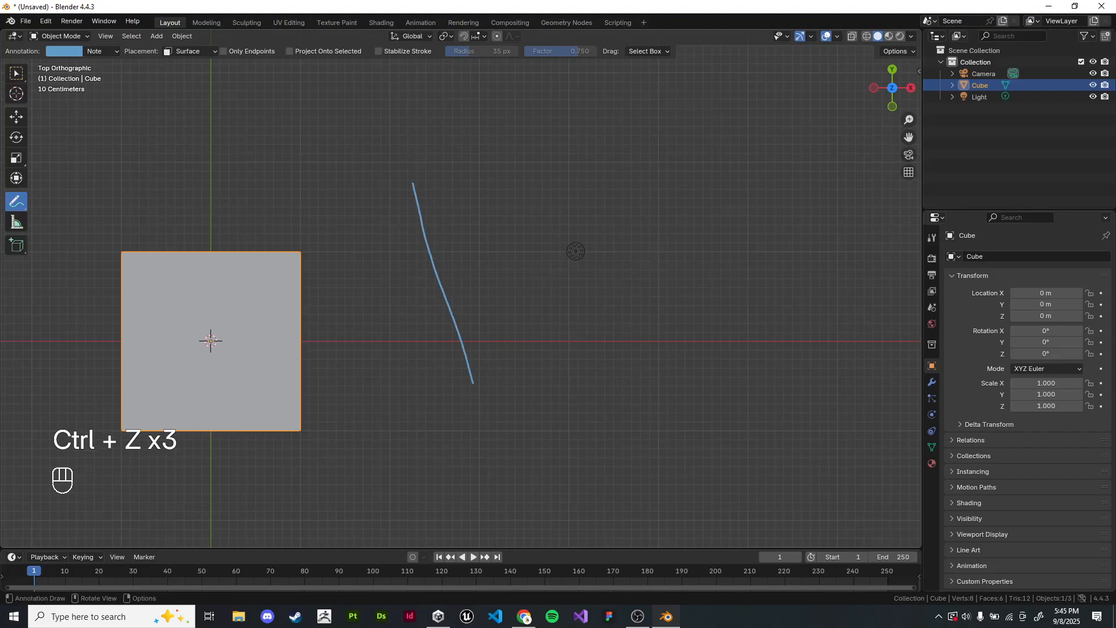
Step: Complete the V-shaped diagram with a square inside it, undoing the extra strokes outside the V
mouse_move(467, 192)
left_mouse_down()
mouse_move(470, 237)
mouse_move(448, 247)
mouse_move(510, 201)
left_mouse_up()
key("ctrl+z")
left_click_drag(451, 255, 496, 254)
left_click_drag(512, 198, 507, 261)
left_click_drag(414, 205, 442, 261)
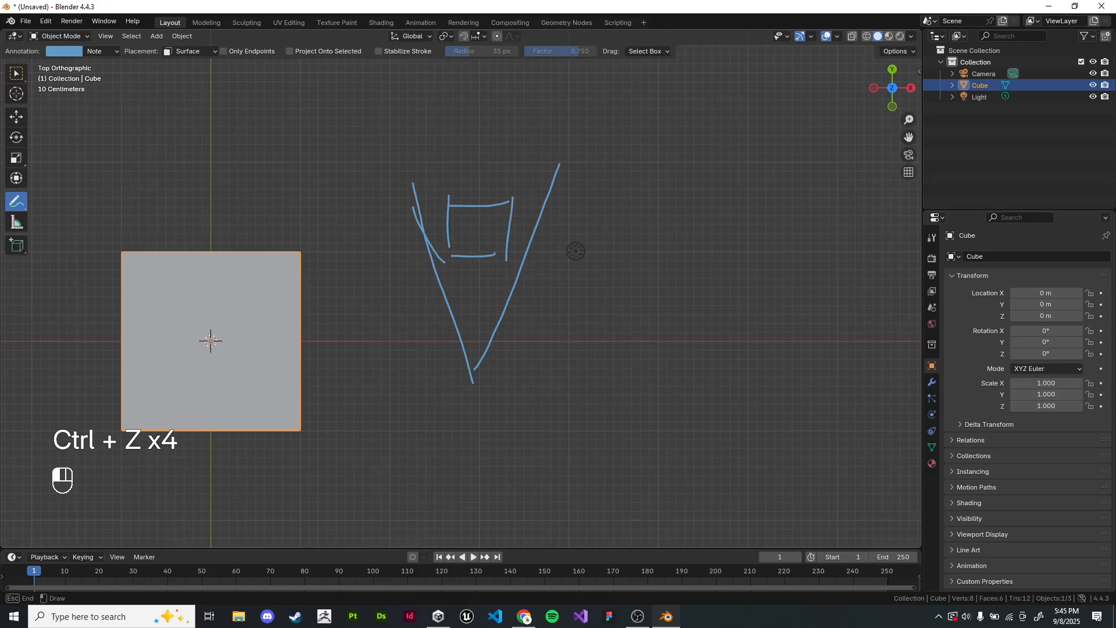
key("ctrl+z")
left_click_drag(382, 207, 404, 207)
left_click_drag(398, 262, 392, 261)
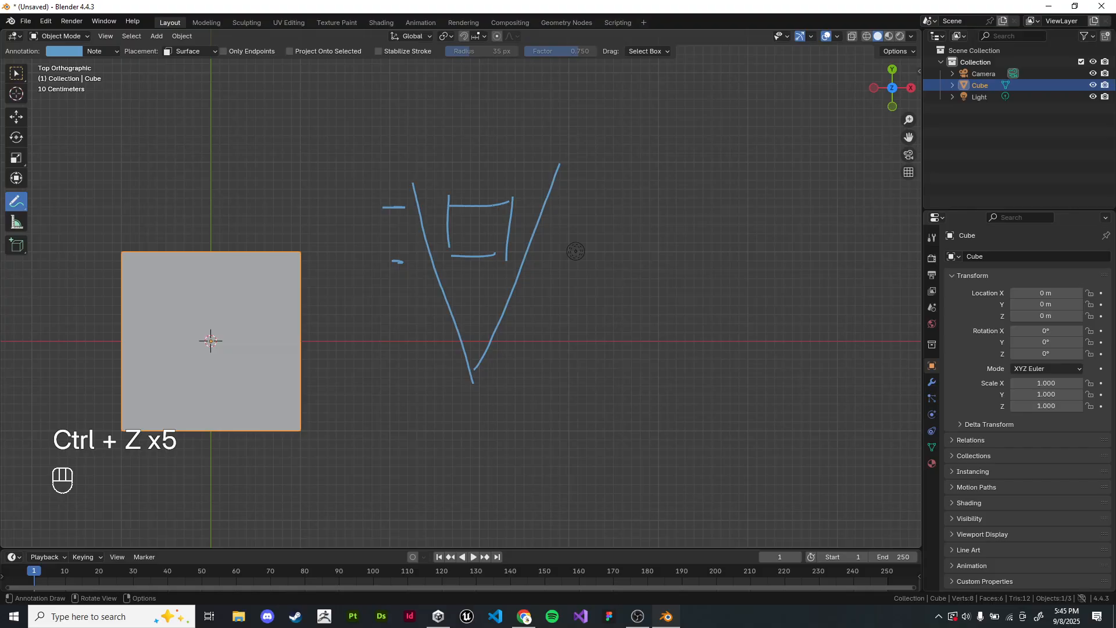
key("ctrl+z")
key("ctrl+z")
Step: Annotate two parallel vertical lines with a square between them beside the V-shaped diagram to illustrate orthographic projection
middle_click_drag(575, 251, 500, 248, "shift")
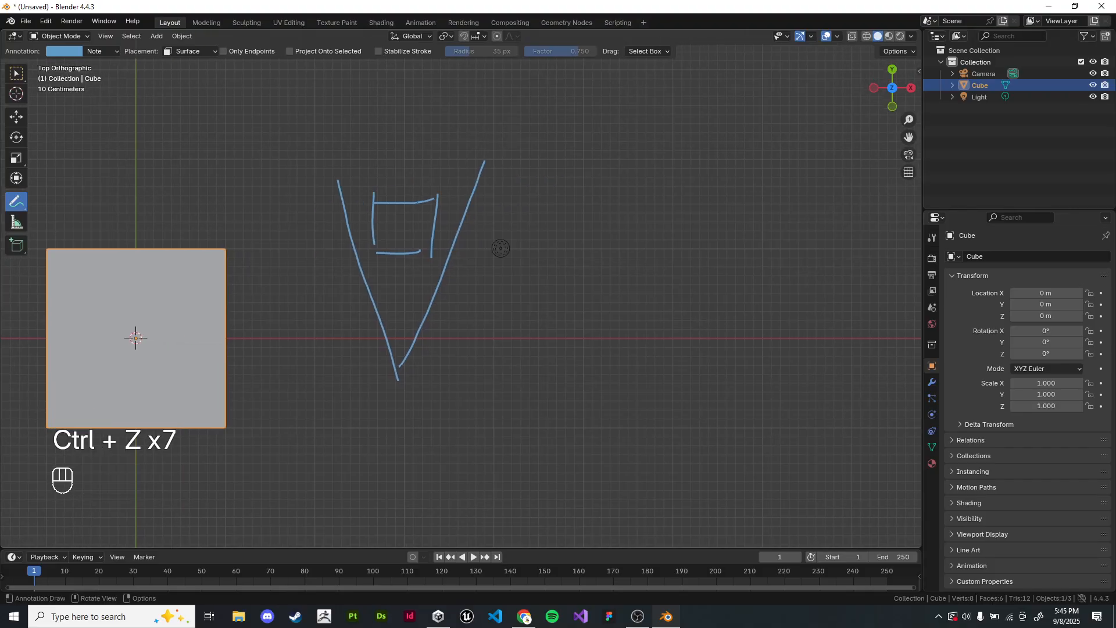
left_click_drag(542, 163, 544, 372)
left_click_drag(679, 159, 678, 381)
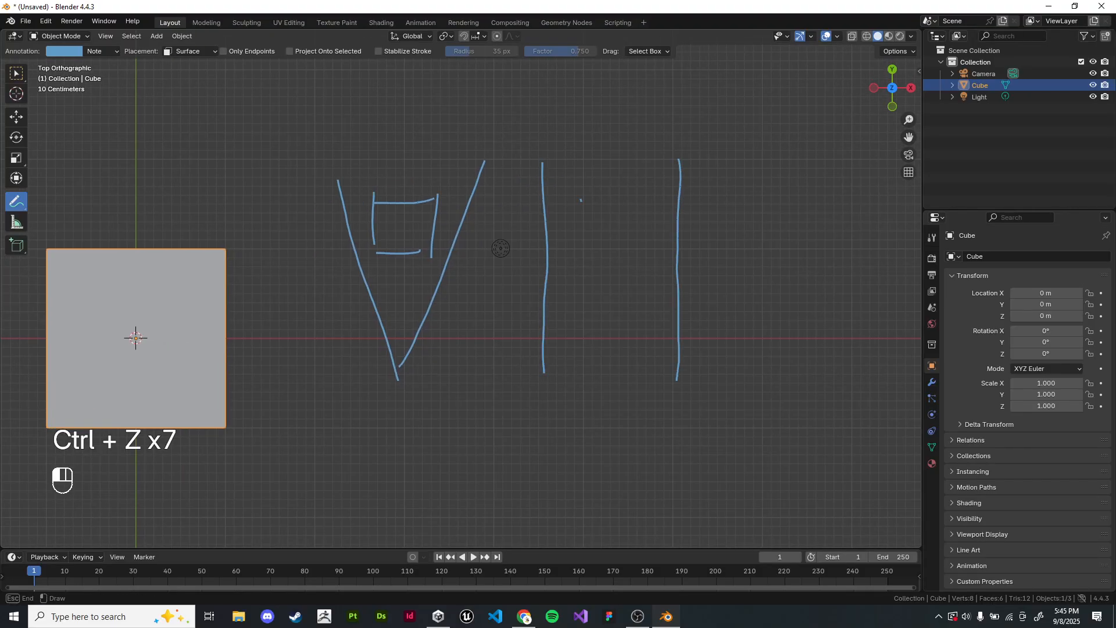
mouse_move(581, 200)
left_mouse_down()
mouse_move(585, 254)
mouse_move(639, 194)
mouse_move(584, 260)
left_mouse_up()
mouse_move(500, 248)
middle_mouse_down("shift")
mouse_move(530, 223)
mouse_move(540, 267)
middle_mouse_up("shift")
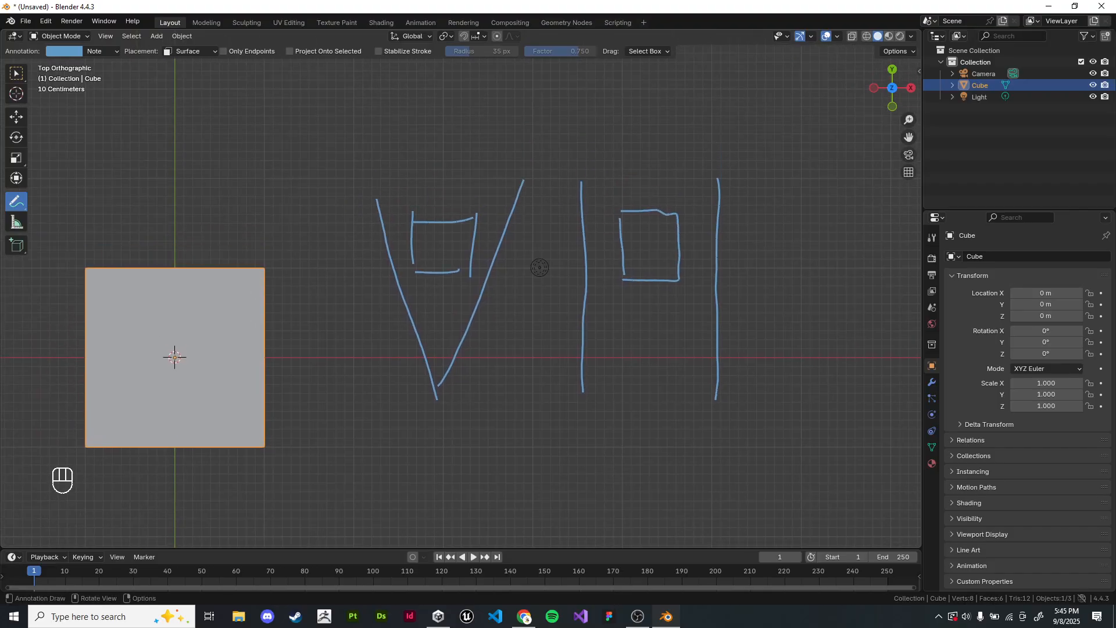
Step: Erase both projection diagrams and return to the Select Box tool in an angled perspective view
mouse_move(539, 268)
left_mouse_down("ctrl")
mouse_move(295, 217)
mouse_move(610, 267)
mouse_move(588, 379)
mouse_move(299, 291)
mouse_move(770, 391)
left_mouse_up("ctrl")
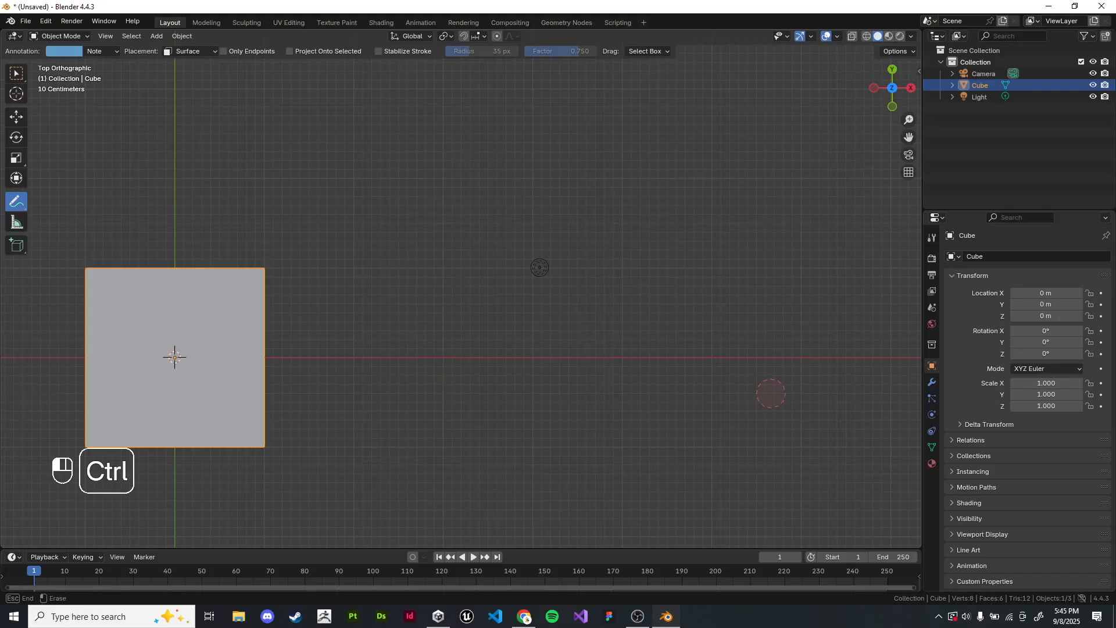
middle_click_drag(770, 391, 750, 349)
key("w")
scroll(462, 296, "down", 2)
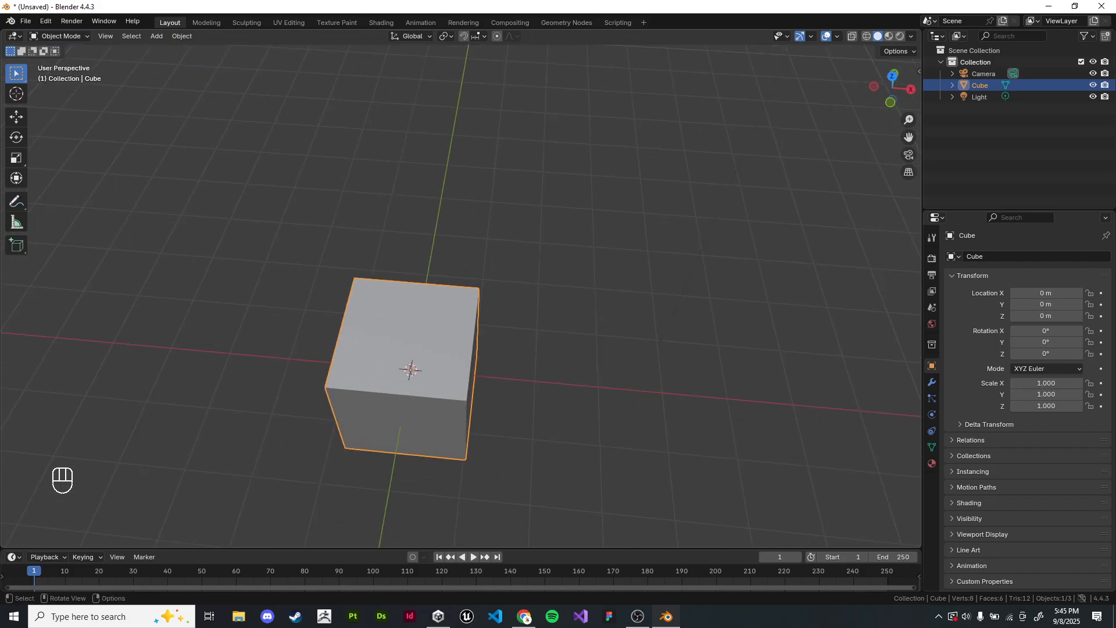
Step: Duplicate the cube in the top view and place the copy at about X 3.04 m, Y 9.69 m
key("KP_7")
scroll(462, 297, "down", 6)
key("shift+d")
left_click(514, 116)
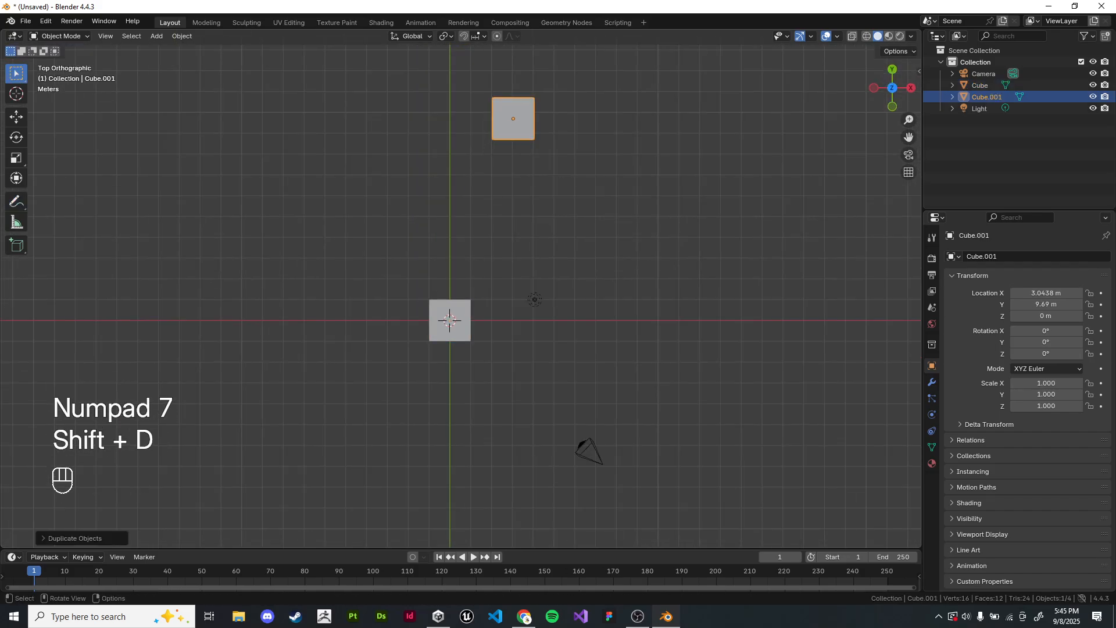
Step: View both cubes from a low angle and toggle between orthographic and perspective projection
middle_click_drag(513, 117, 516, 38)
middle_click_drag(462, 296, 440, 269)
scroll(441, 269, "up", 4)
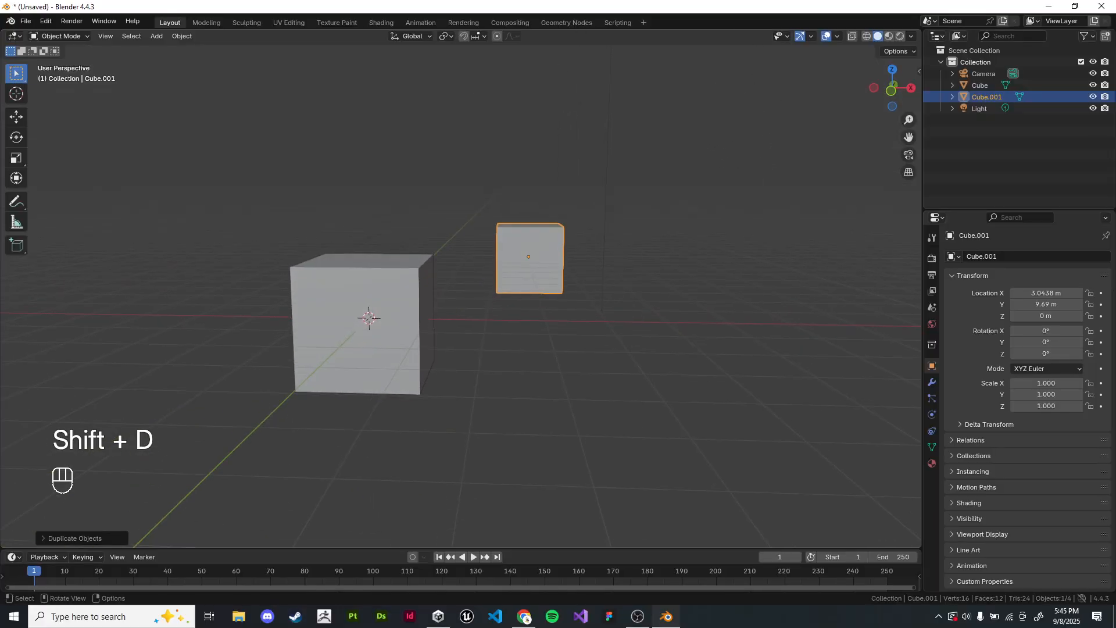
key("KP_5")
key("KP_5")
Step: Move the duplicated cube far back along the Y axis to about Y 120.47 m
scroll(462, 297, "down", 4)
key("g")
key("y")
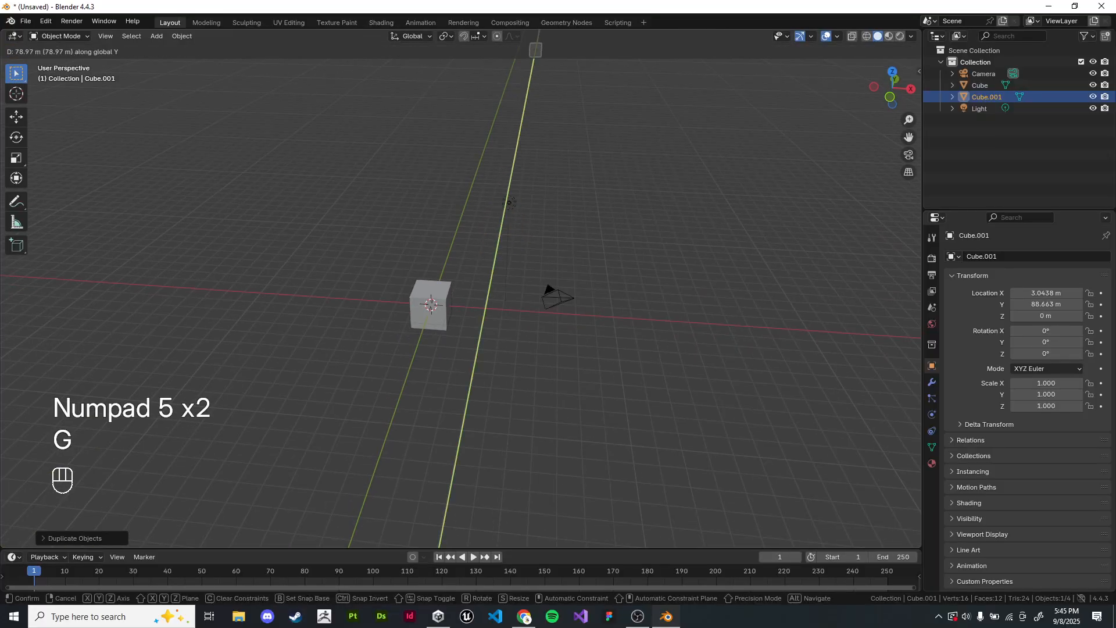
left_click(429, 321)
Step: Compare the apparent sizes of the two cubes in perspective and in the front orthographic view
middle_click_drag(429, 321, 404, 293)
scroll(407, 306, "up", 6)
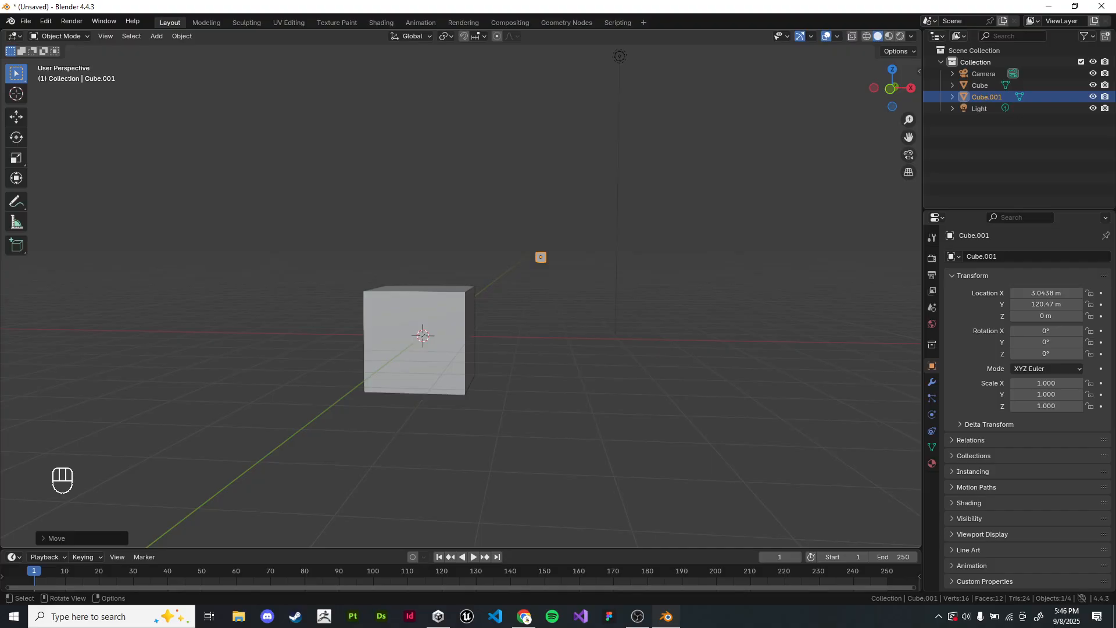
middle_click_drag(403, 292, 416, 325)
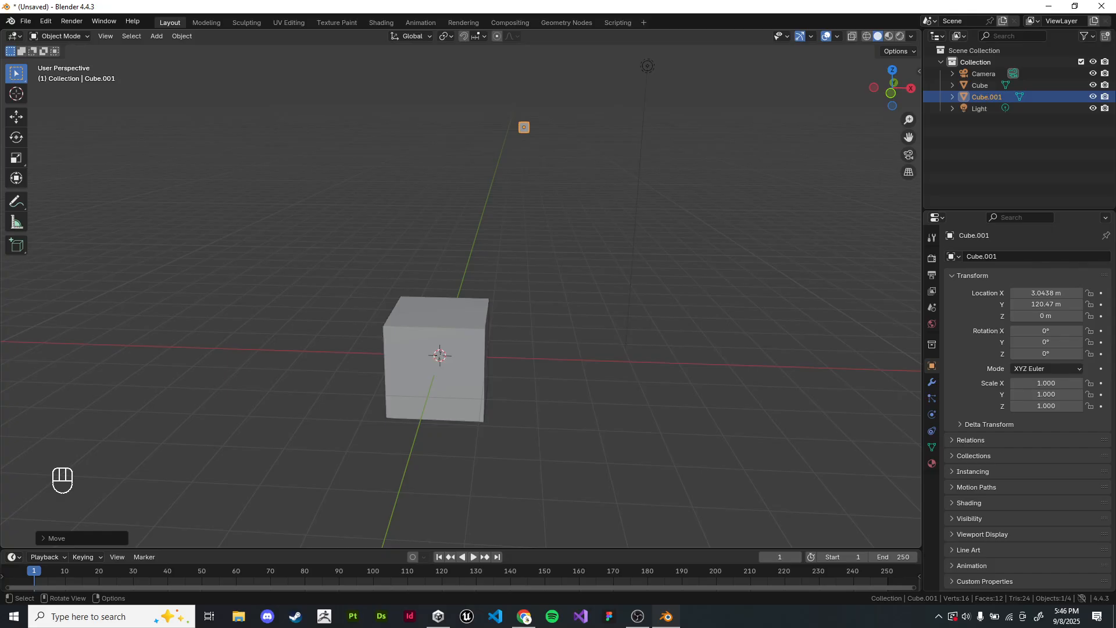
key("KP_1")
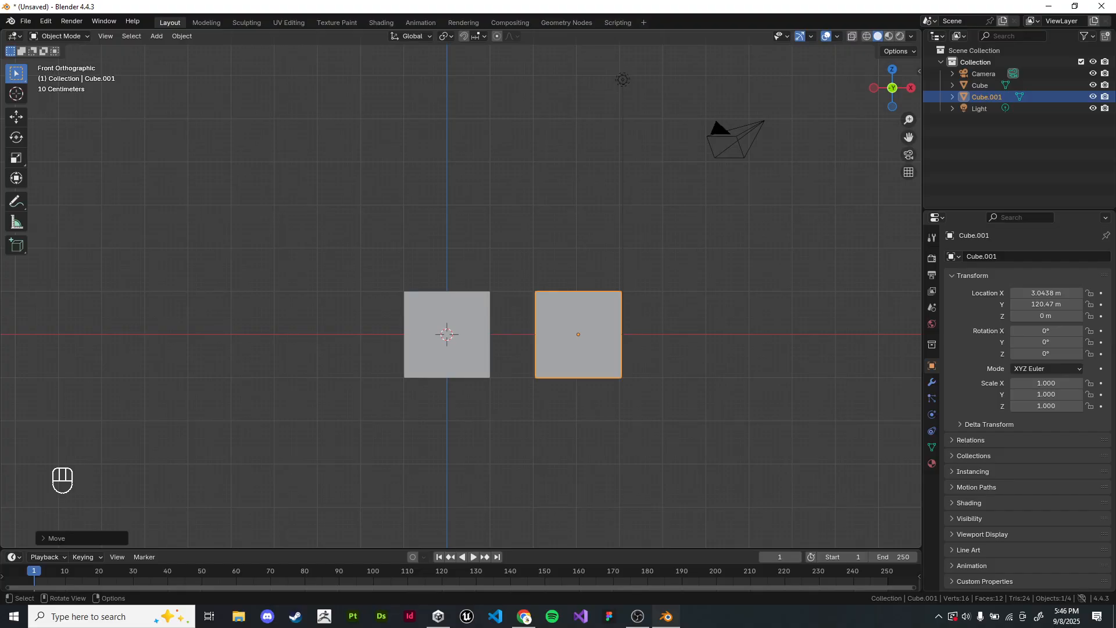
Step: Switch to Chrome and open the Assignments page of the Modelling & Animation course to review its list
key("alt+Tab")
key("Tab")
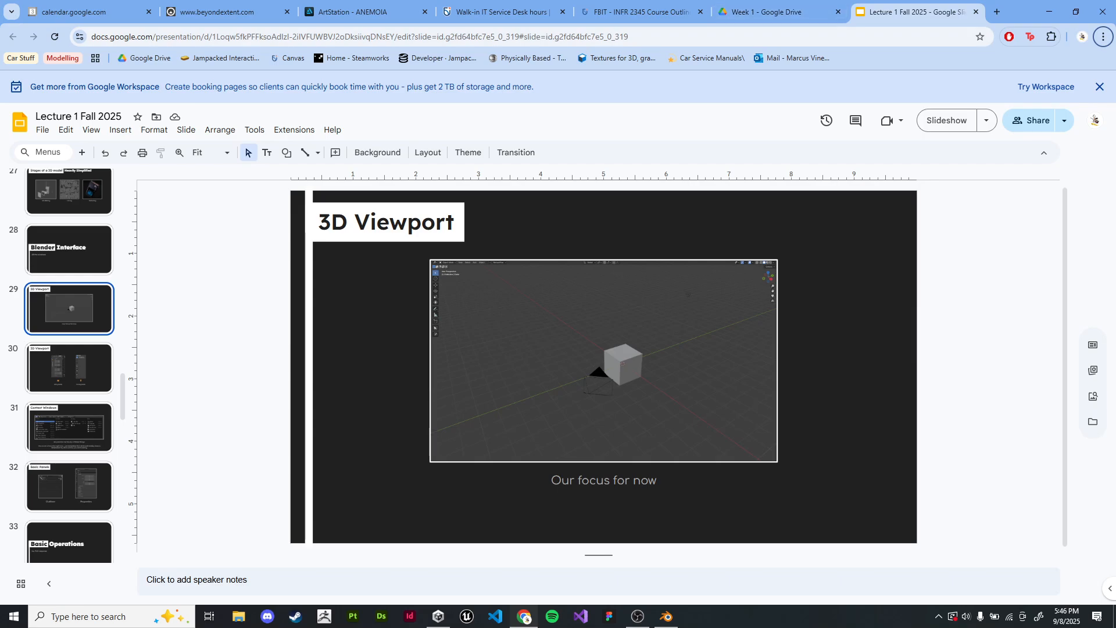
left_click(642, 11)
left_click(99, 175)
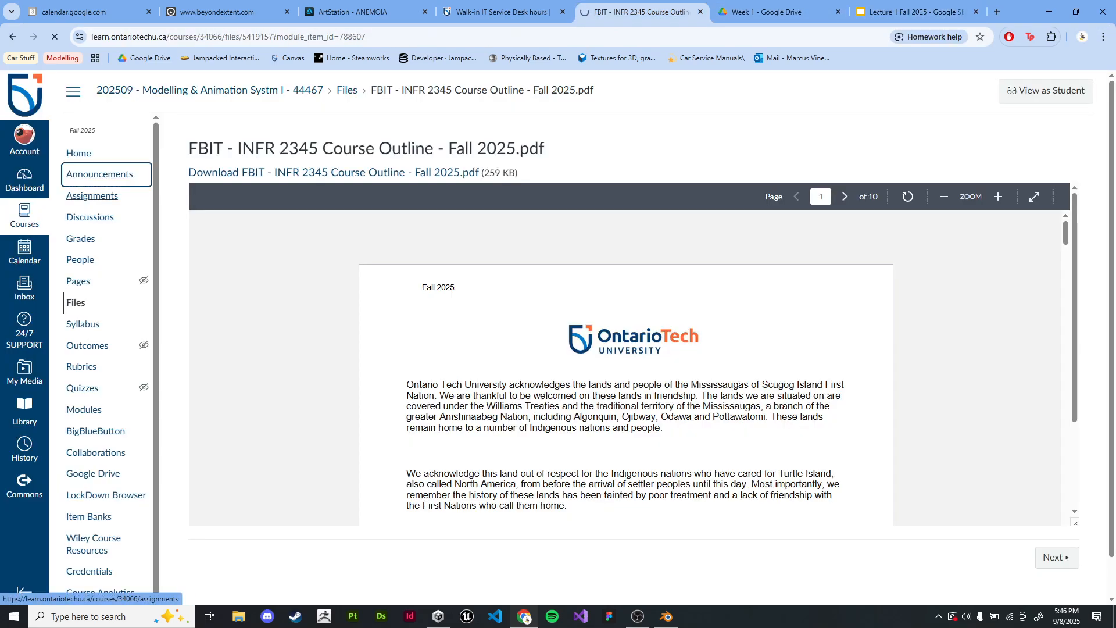
left_click(93, 196)
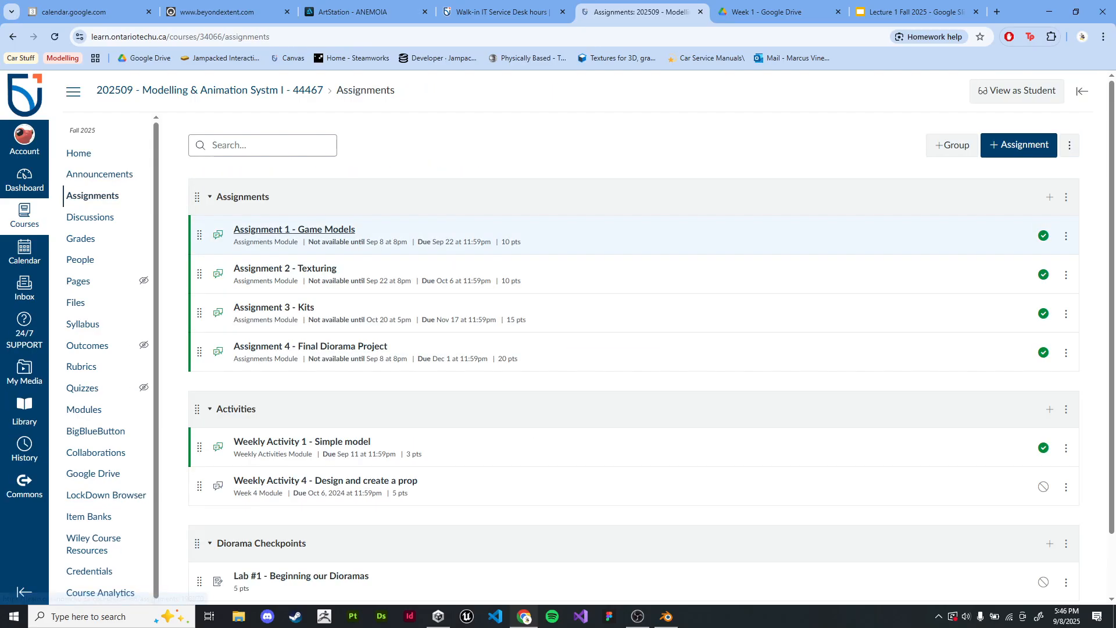
scroll(581, 242, "down", 1)
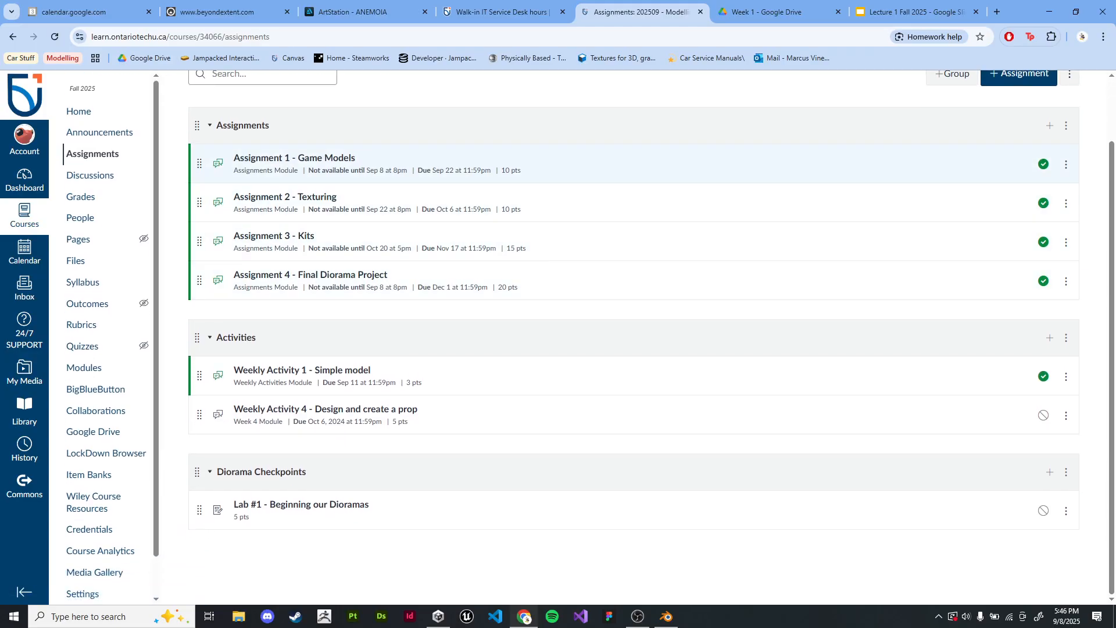
Step: Open Assignment 1 - Game Models and examine the chisel reference images for the Game Model Recreation
left_click(294, 158)
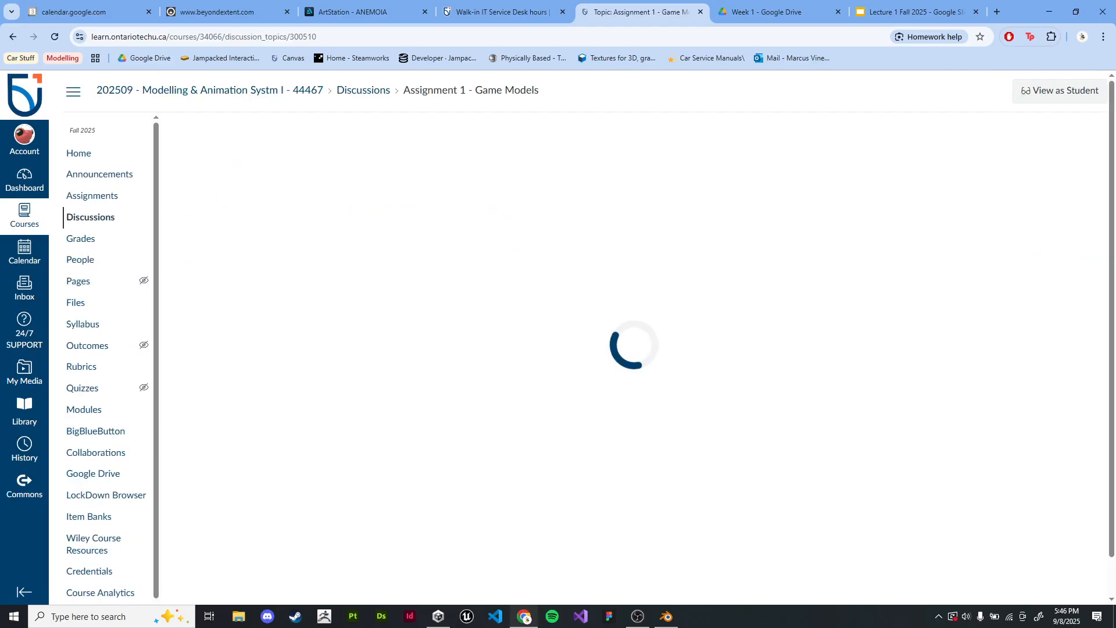
scroll(631, 337, "down", 2)
scroll(630, 337, "down", 2)
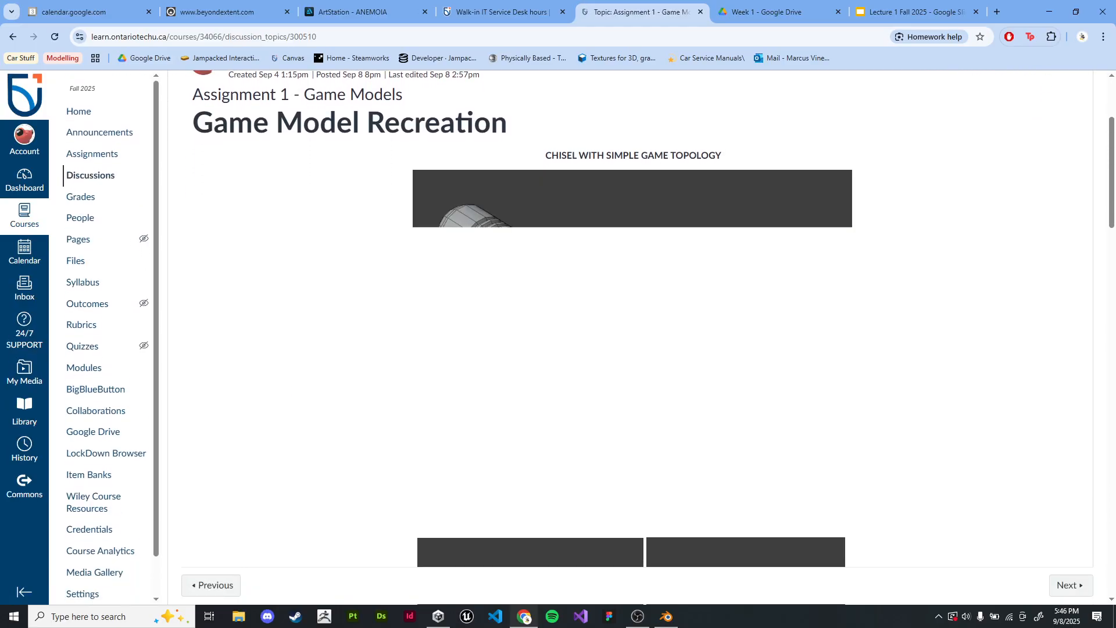
scroll(630, 337, "up", 4)
scroll(631, 337, "down", 3)
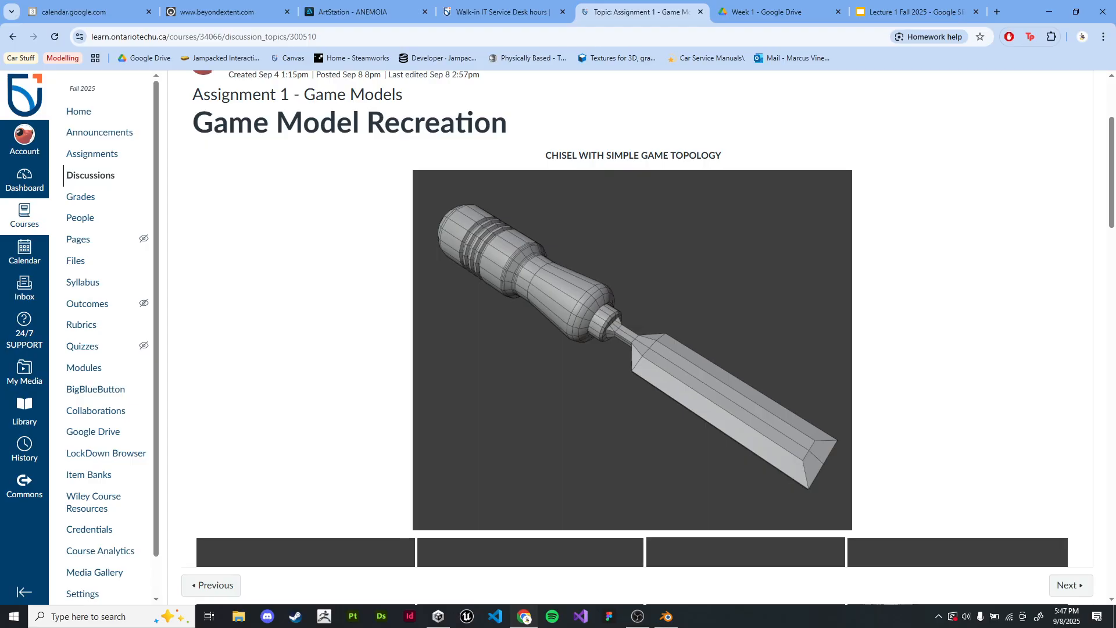
scroll(633, 320, "down", 5)
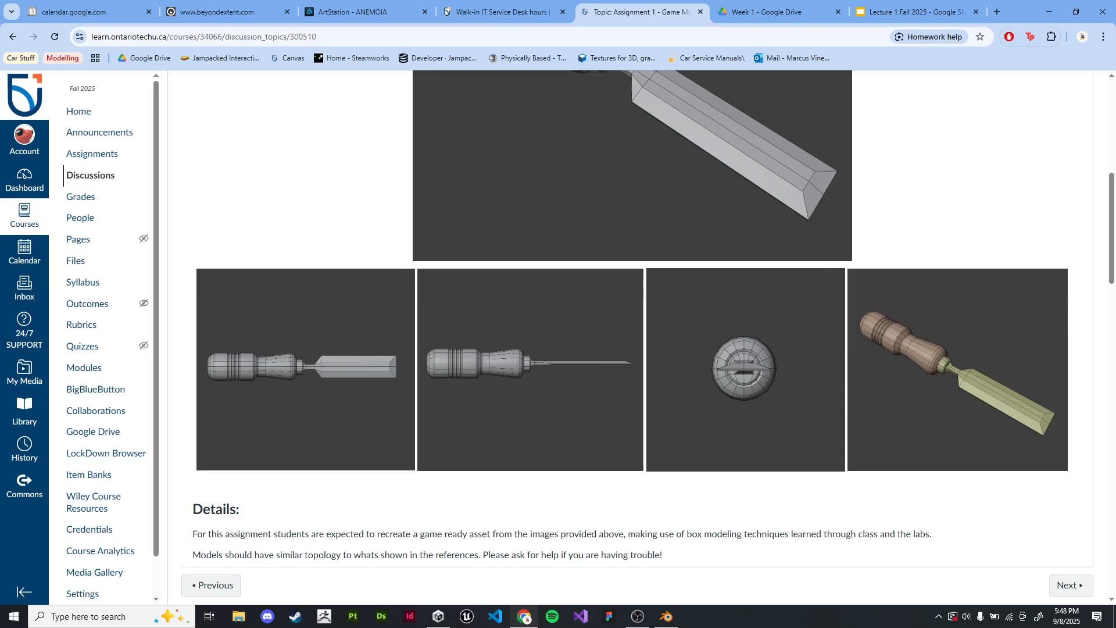
scroll(640, 320, "up", 5)
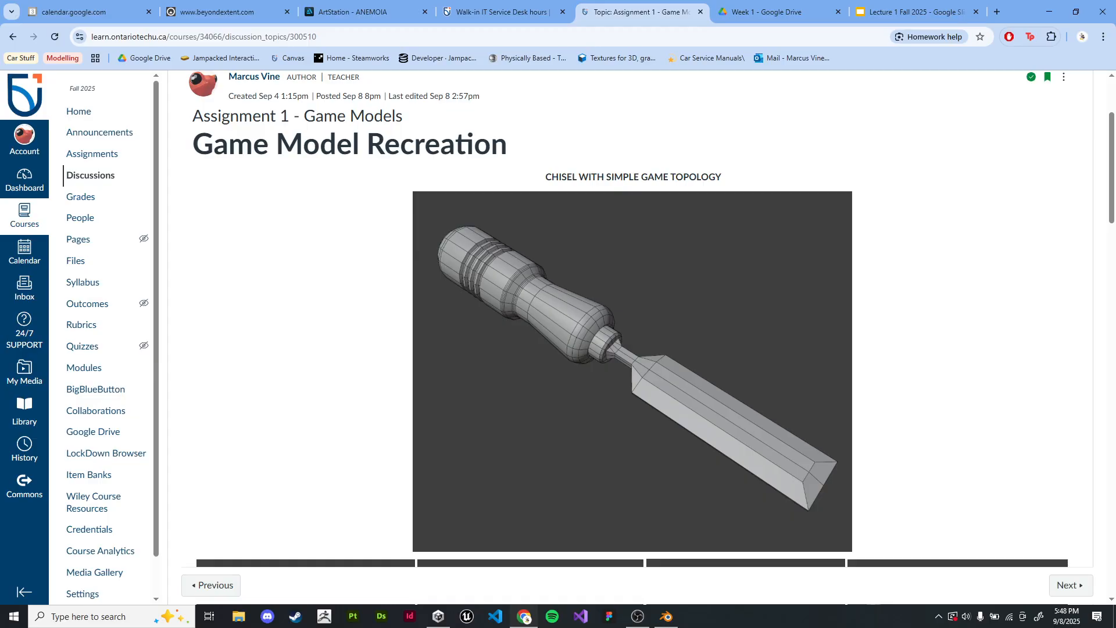
Step: Review the assignment's details, modelling tips and assessment criteria alongside the chisel's reference views
scroll(639, 320, "down", 6)
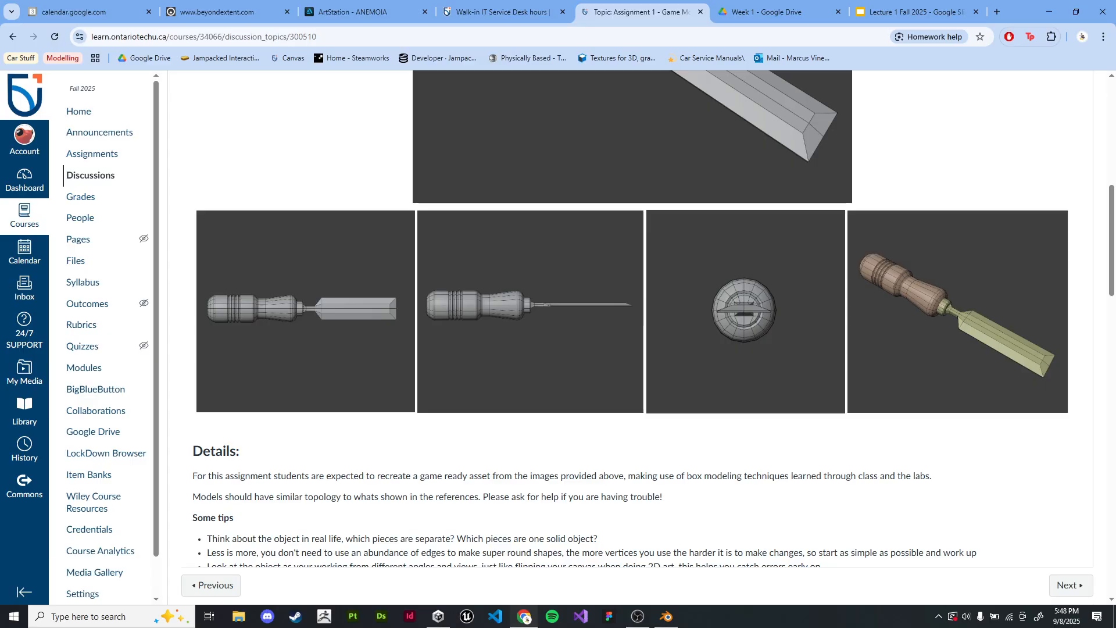
scroll(630, 319, "down", 4)
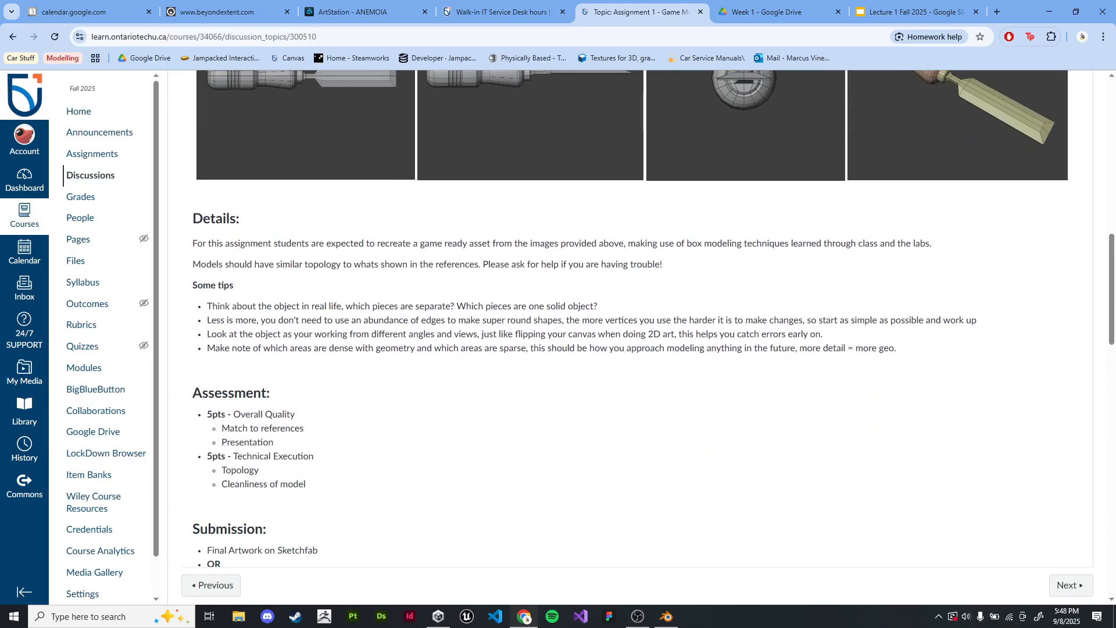
scroll(631, 318, "up", 2)
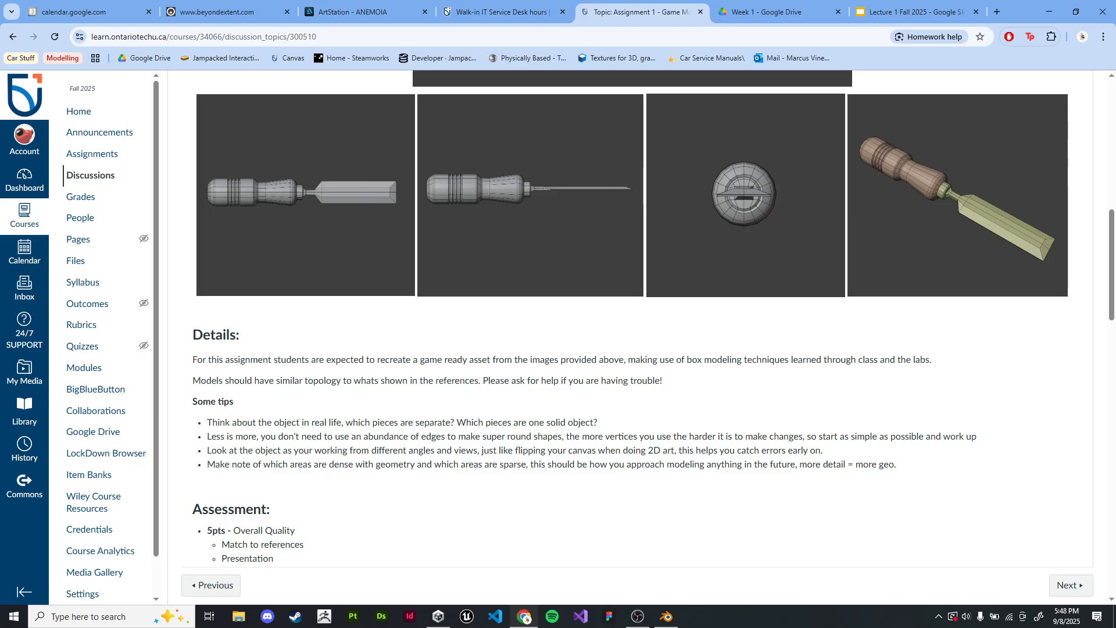
scroll(631, 318, "up", 12)
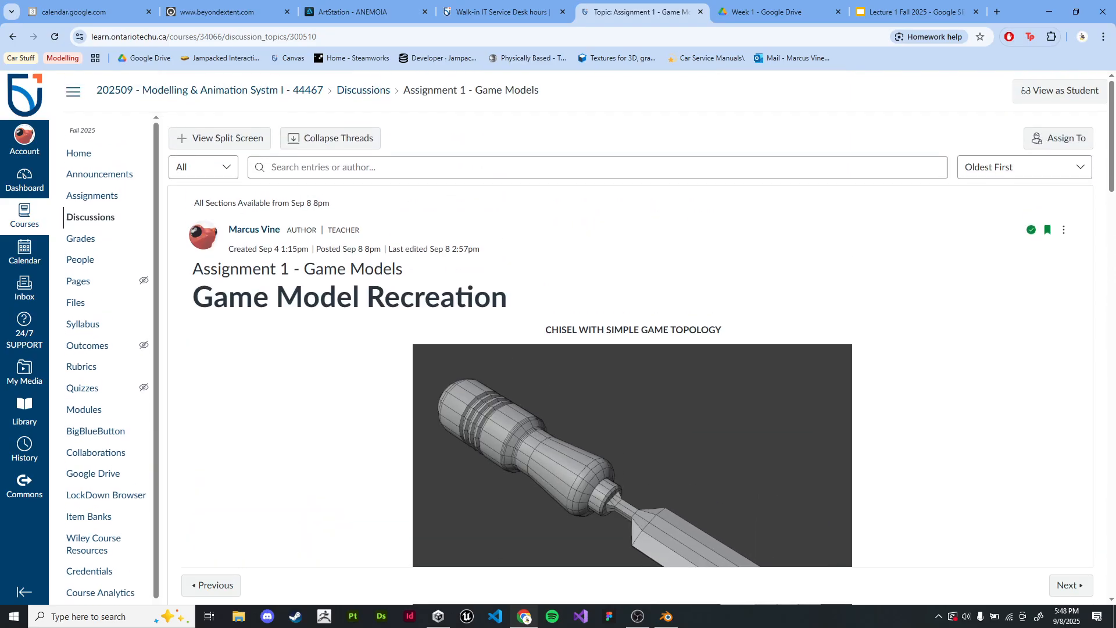
scroll(631, 318, "down", 13)
scroll(631, 319, "up", 7)
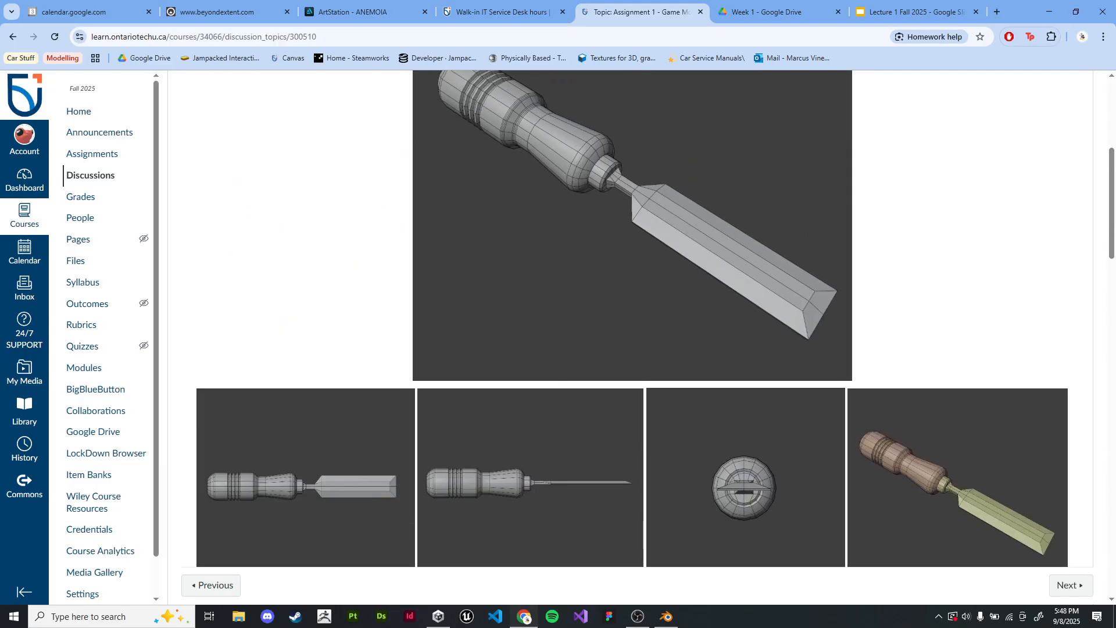
scroll(631, 318, "up", 5)
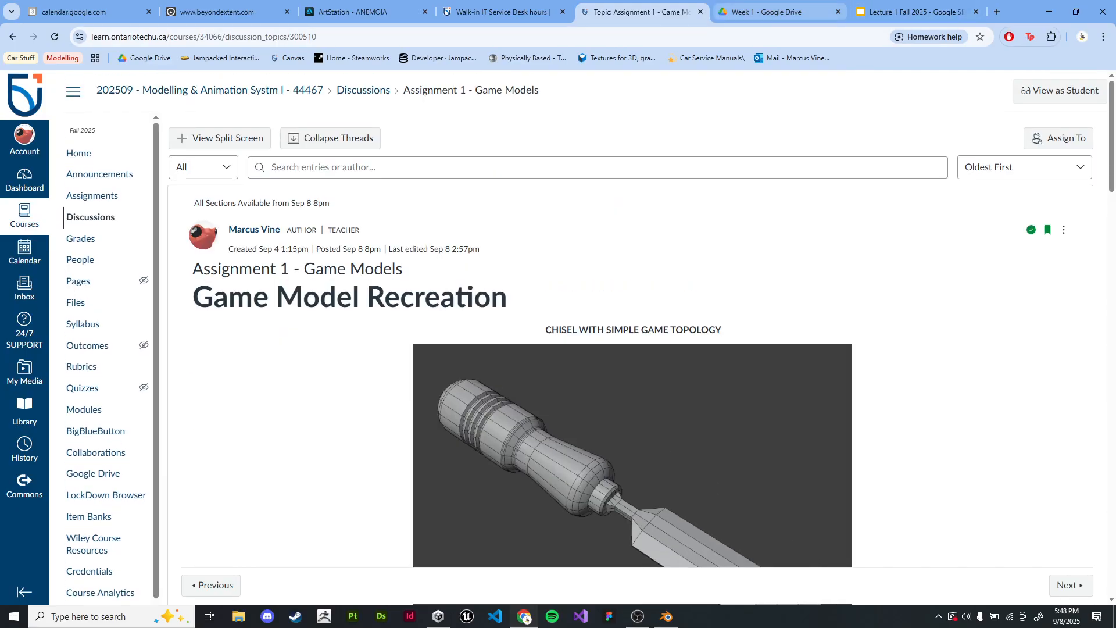
Step: Switch from the Lecture 1 slides back to Blender and delete the distant duplicated cube
left_click(773, 12)
left_click(916, 12)
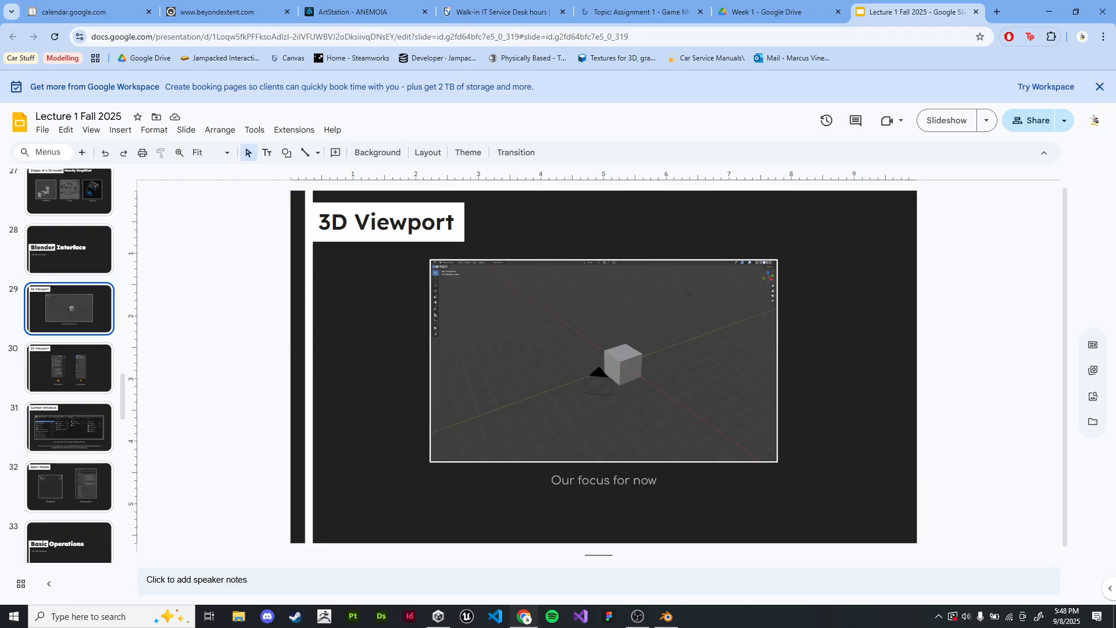
left_click(666, 617)
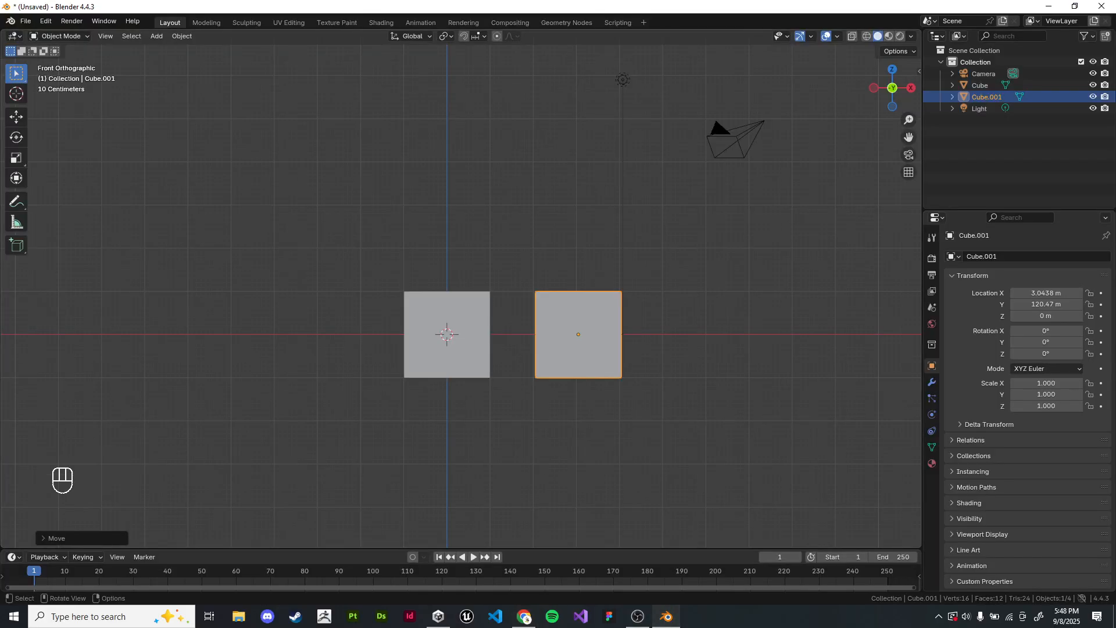
key("alt+Tab")
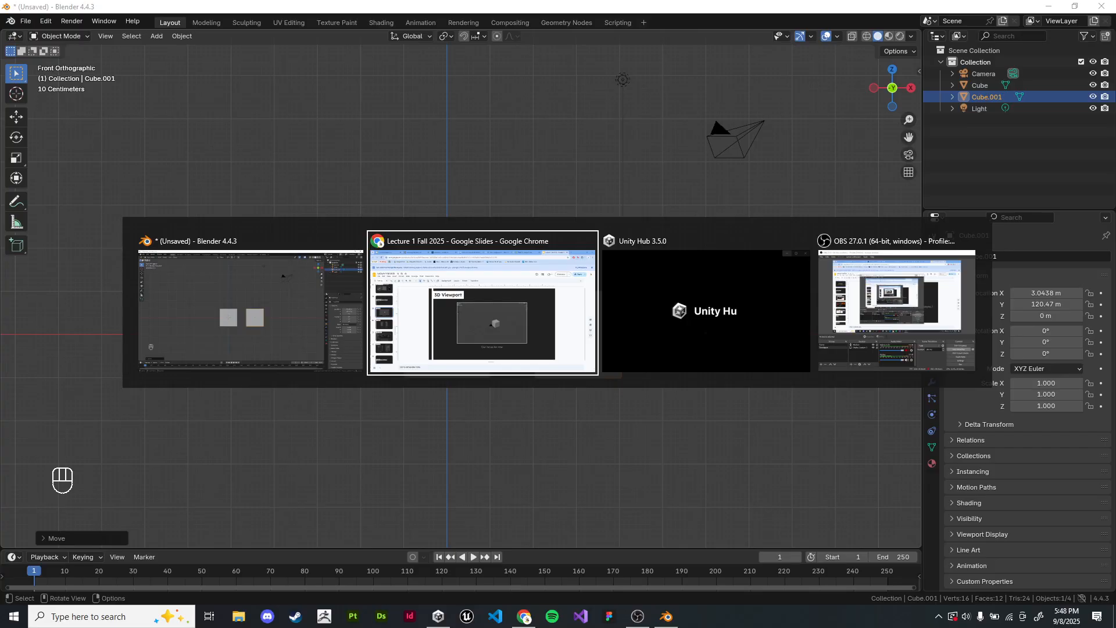
key("Escape")
scroll(461, 295, "down", 3)
middle_click_drag(461, 296, 461, 319)
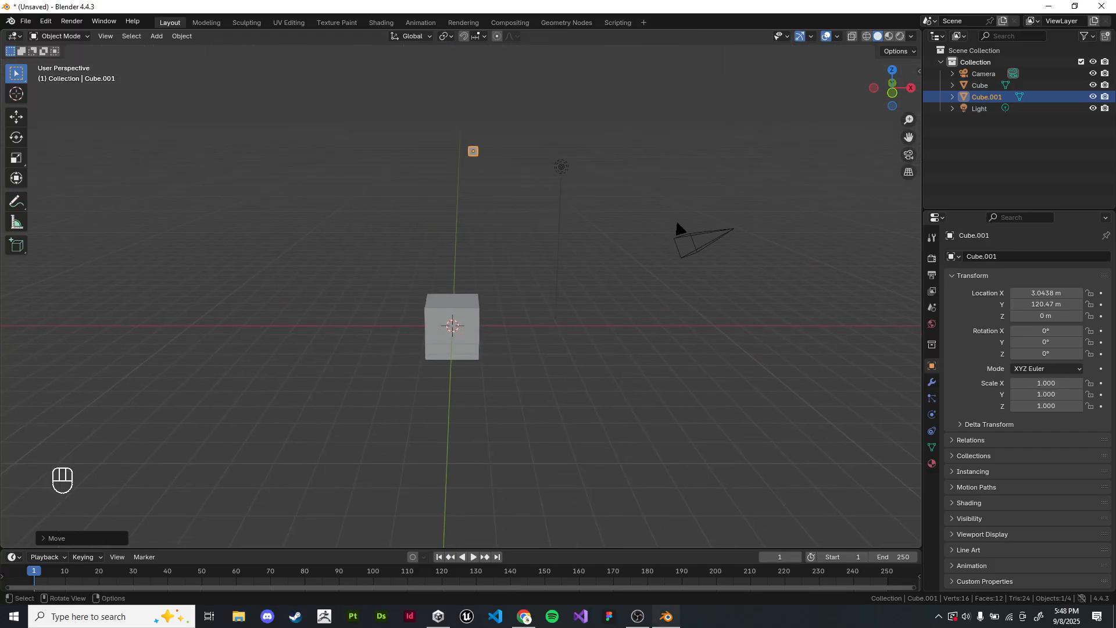
key("x")
key("Return")
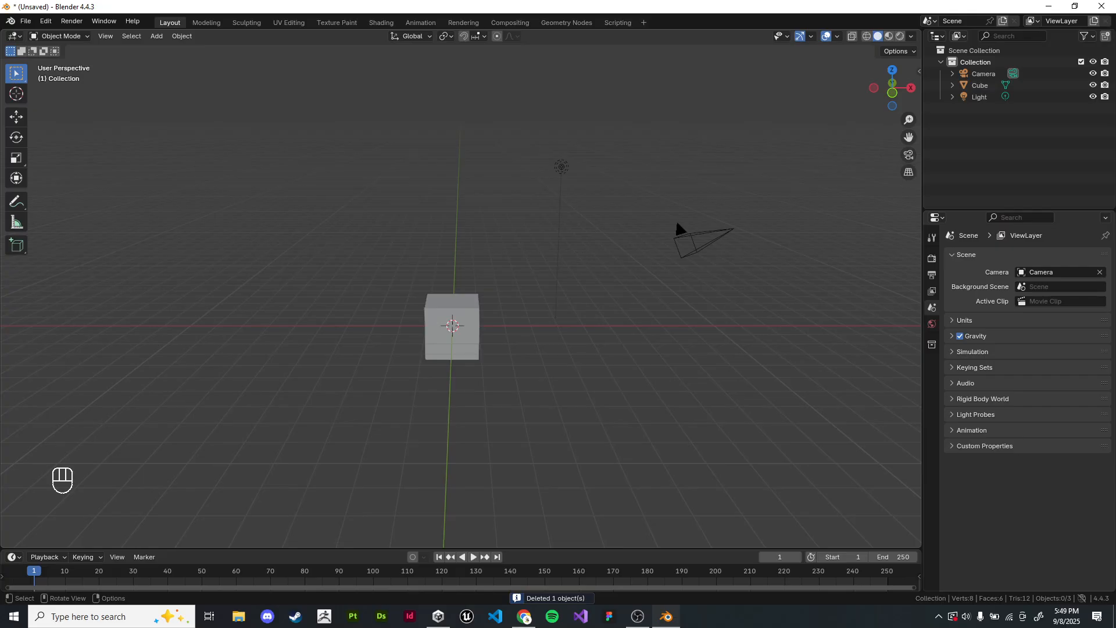
Step: Look up the Undo Steps setting under Memory & Limits in the System preferences, then close the preferences
left_click(46, 21)
left_click(75, 171)
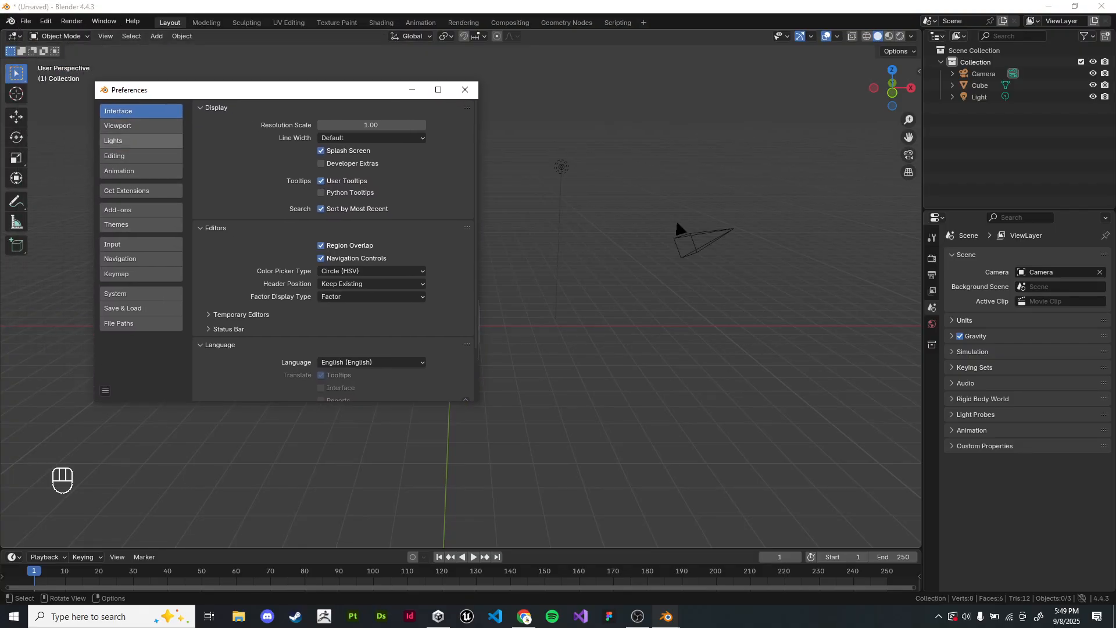
left_click_drag(157, 90, 181, 90)
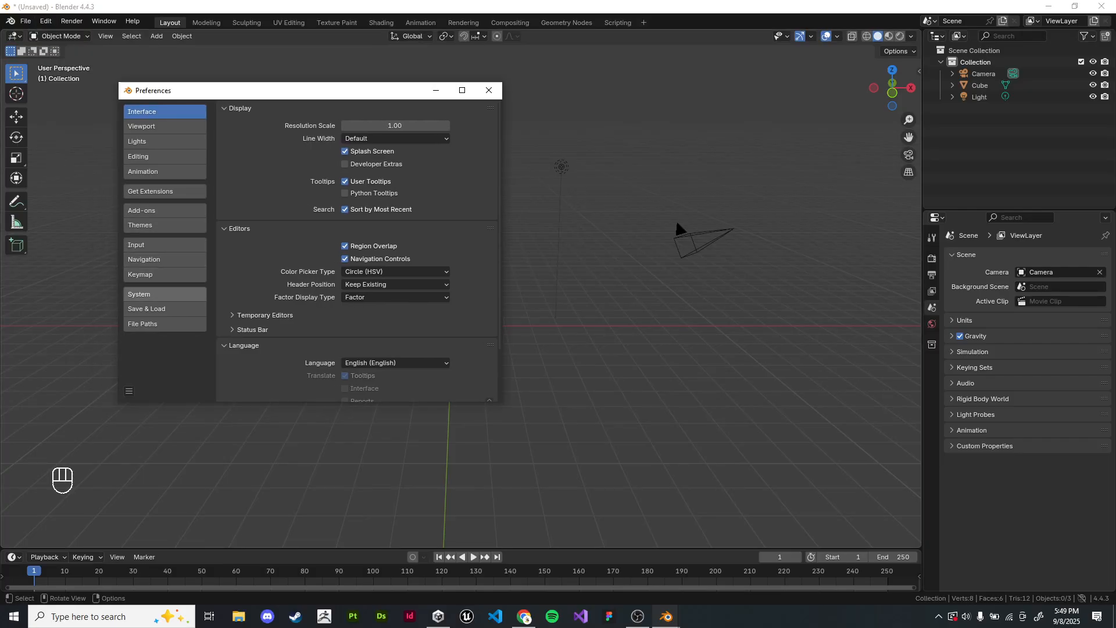
left_click(165, 294)
scroll(357, 250, "down", 8)
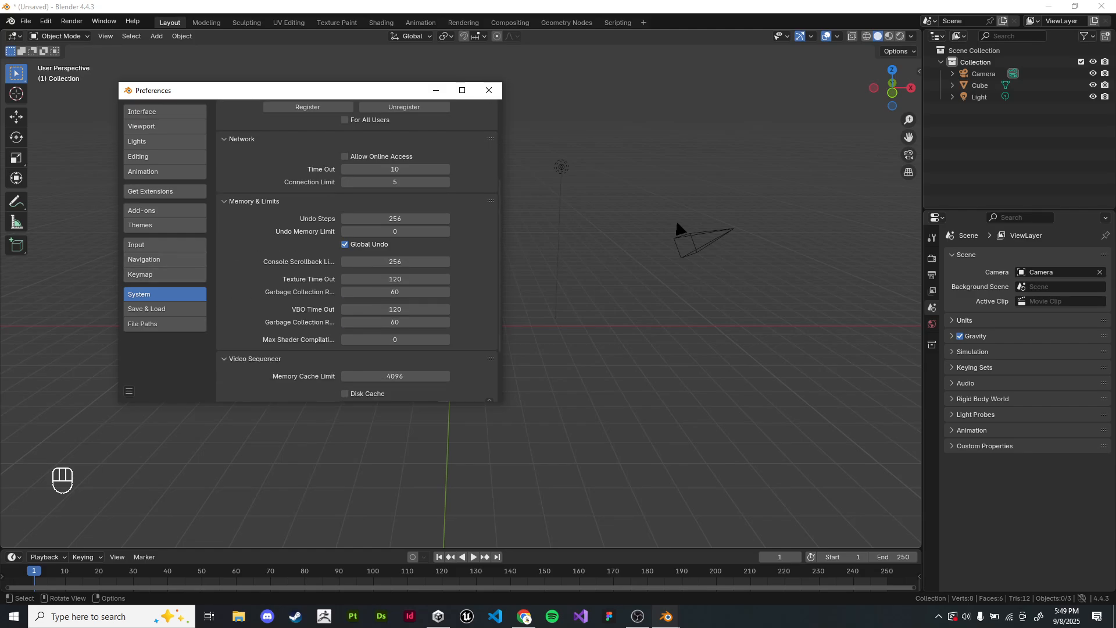
scroll(357, 250, "up", 4)
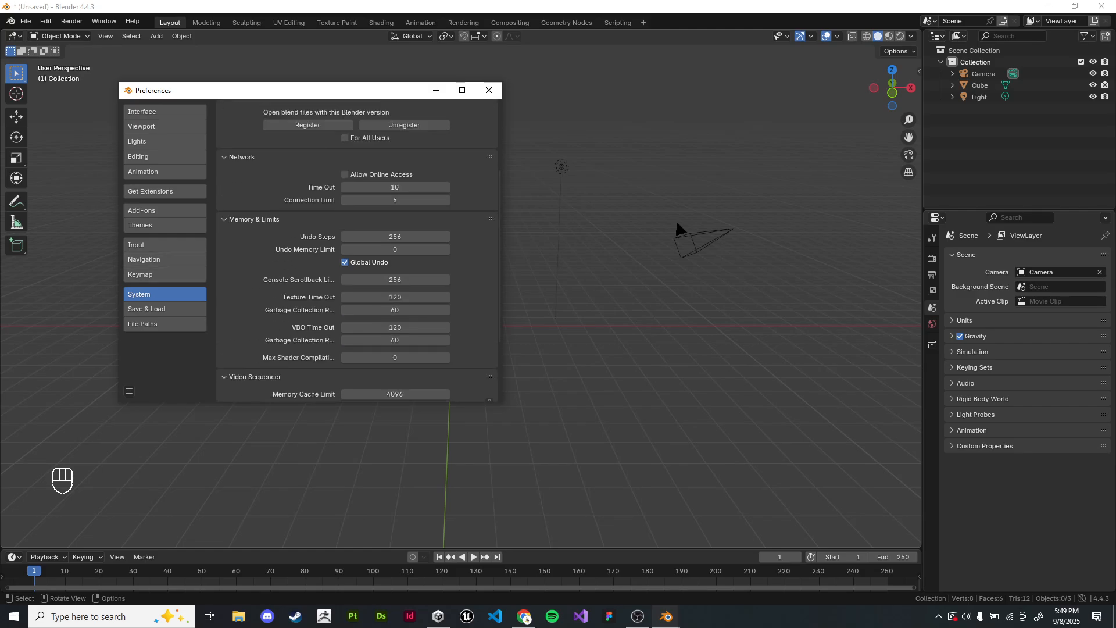
scroll(357, 250, "up", 1)
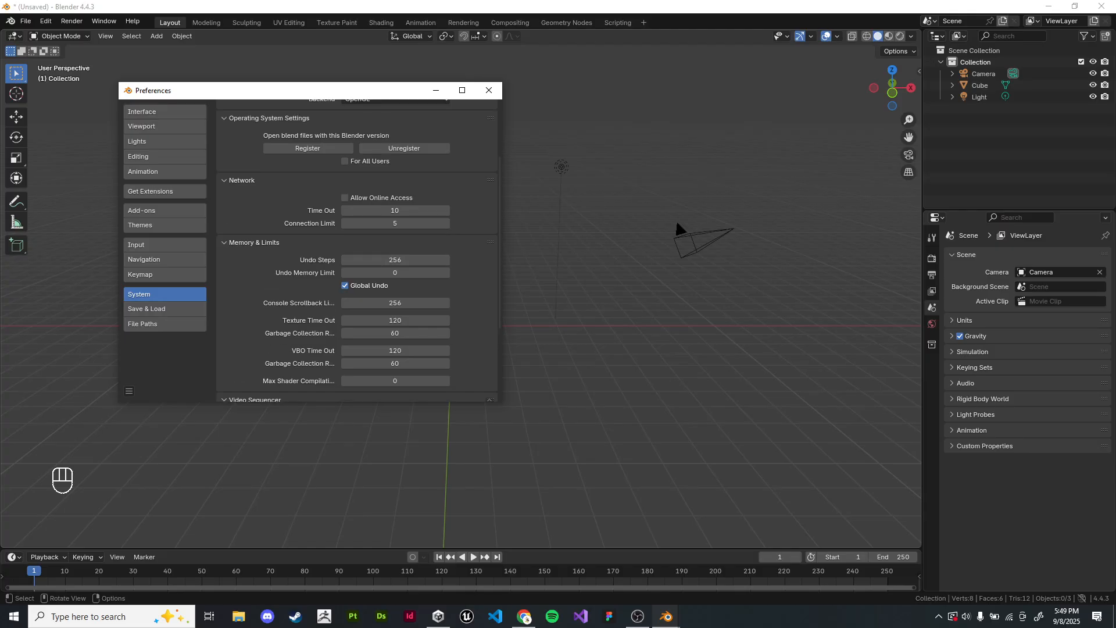
scroll(395, 260, "up", 1)
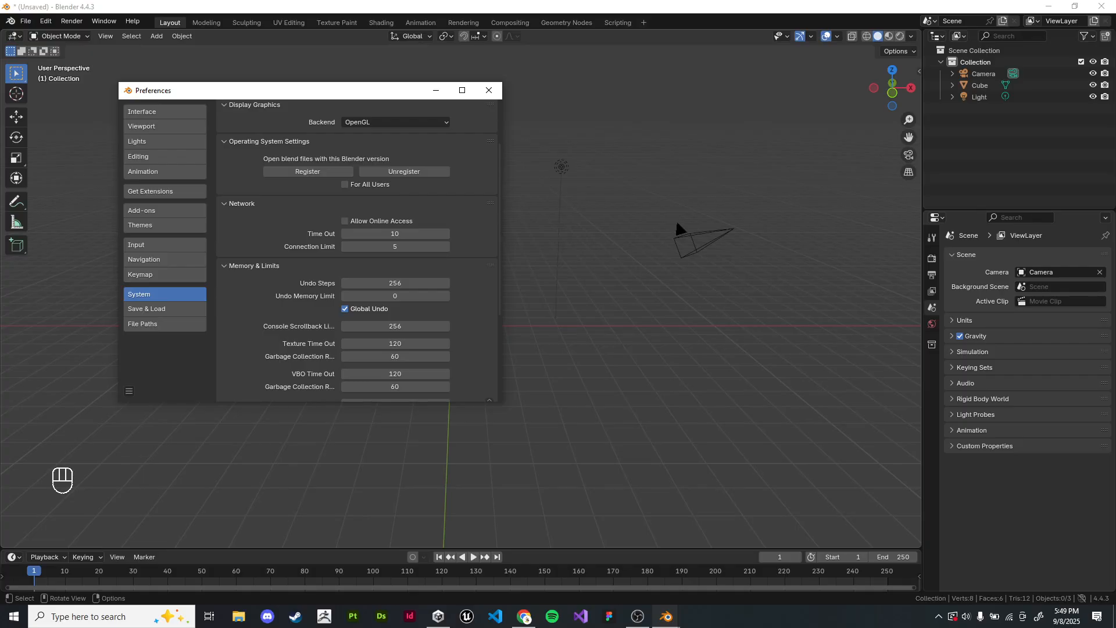
left_click(395, 284)
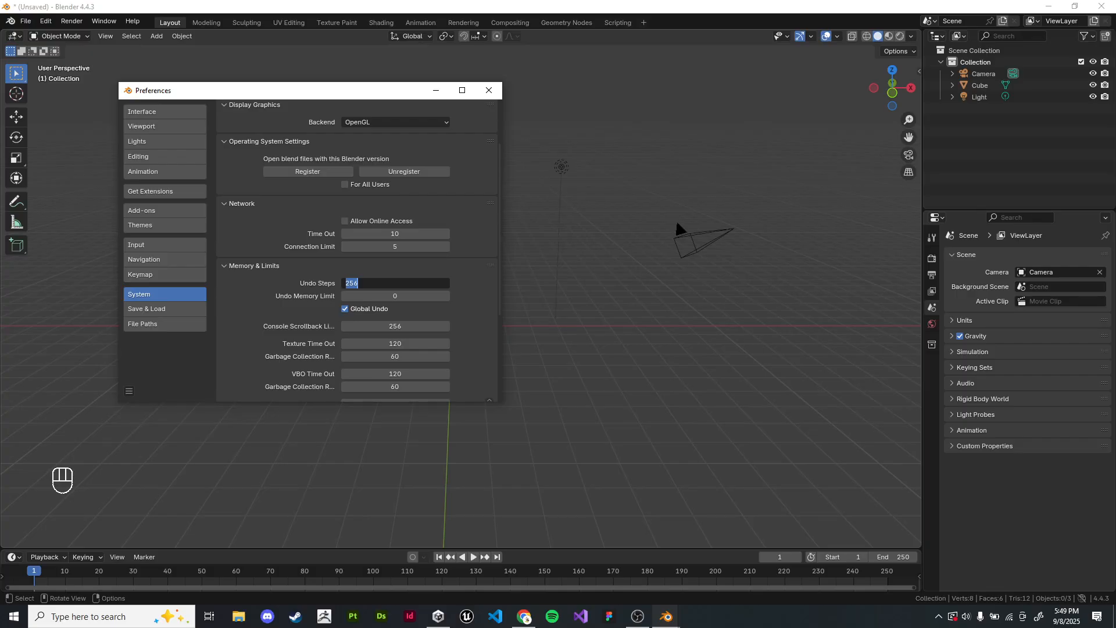
left_click(489, 90)
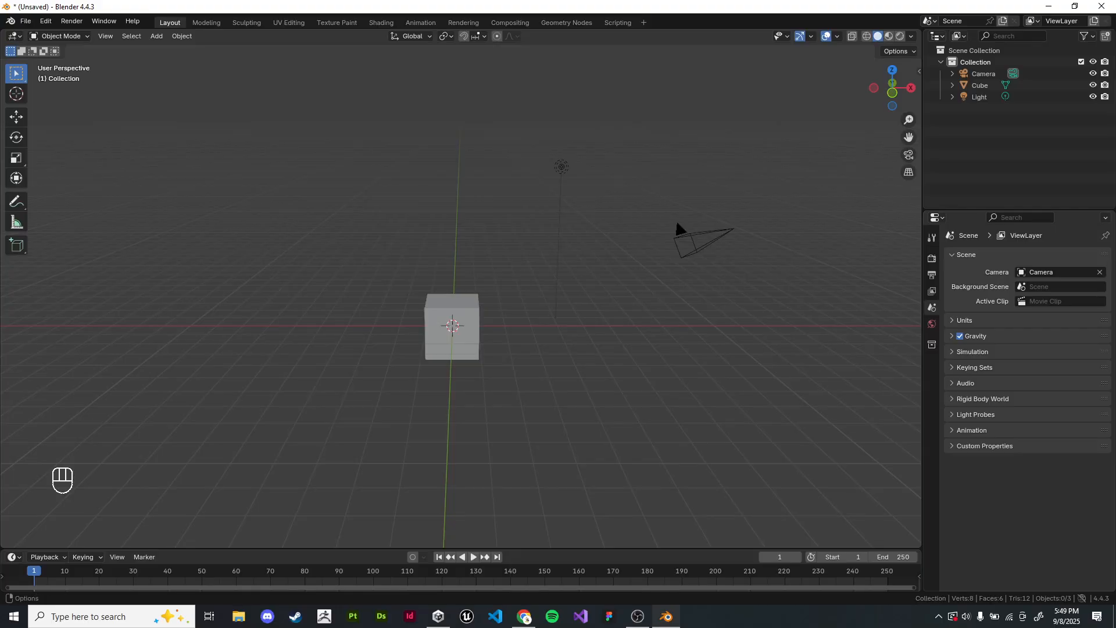
Step: Reopen the preferences to review the System graphics backend and memory settings and the Input keyboard and mouse settings, then close them
left_click(45, 22)
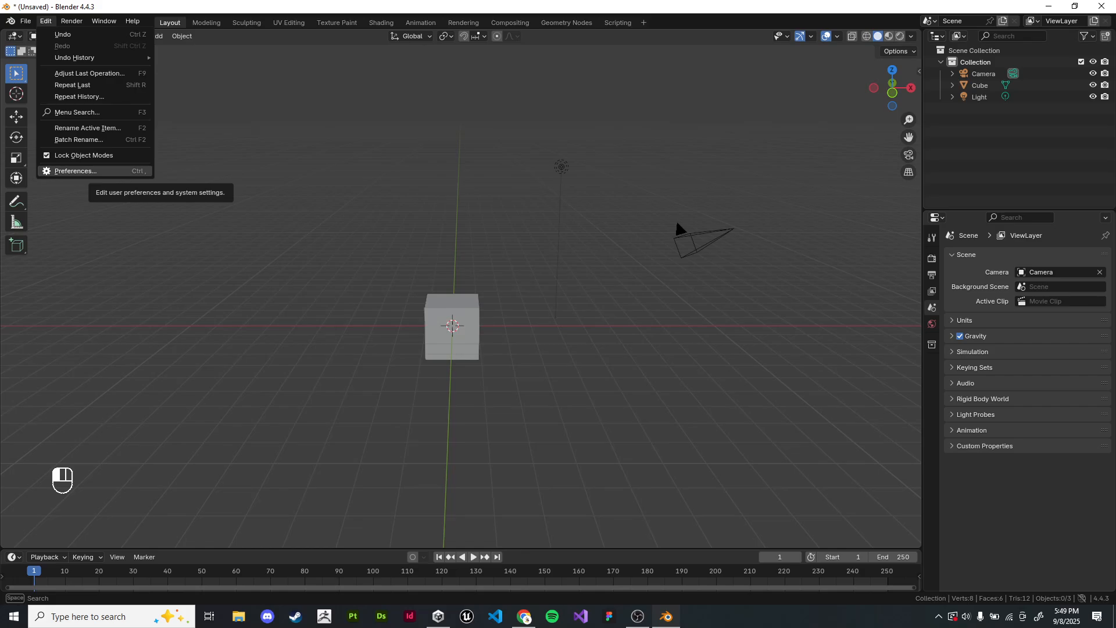
left_click(75, 171)
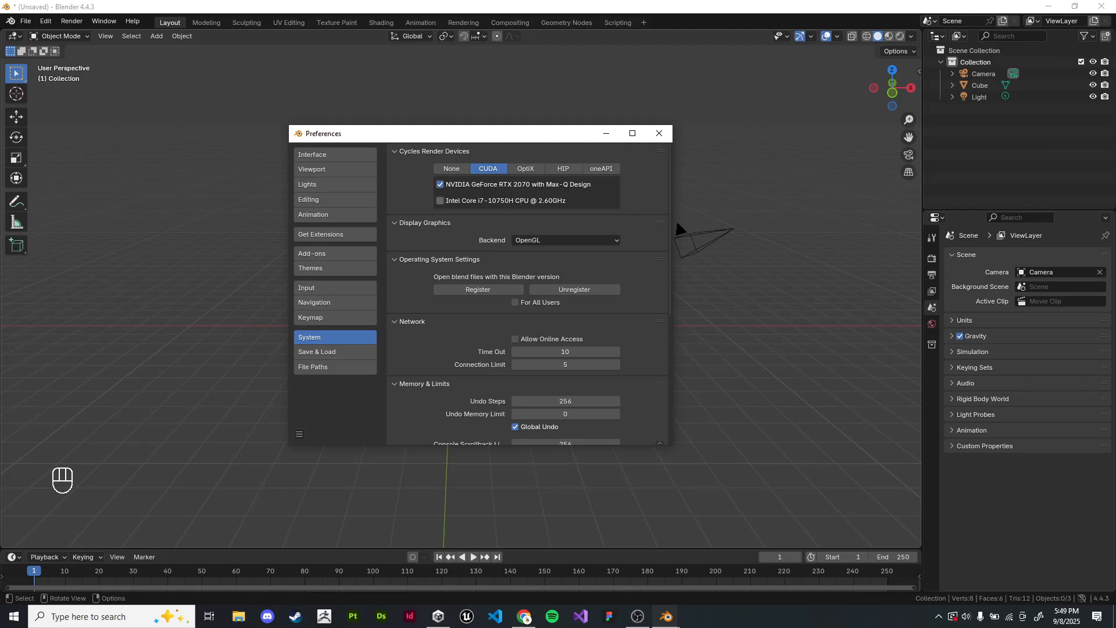
left_click(565, 240)
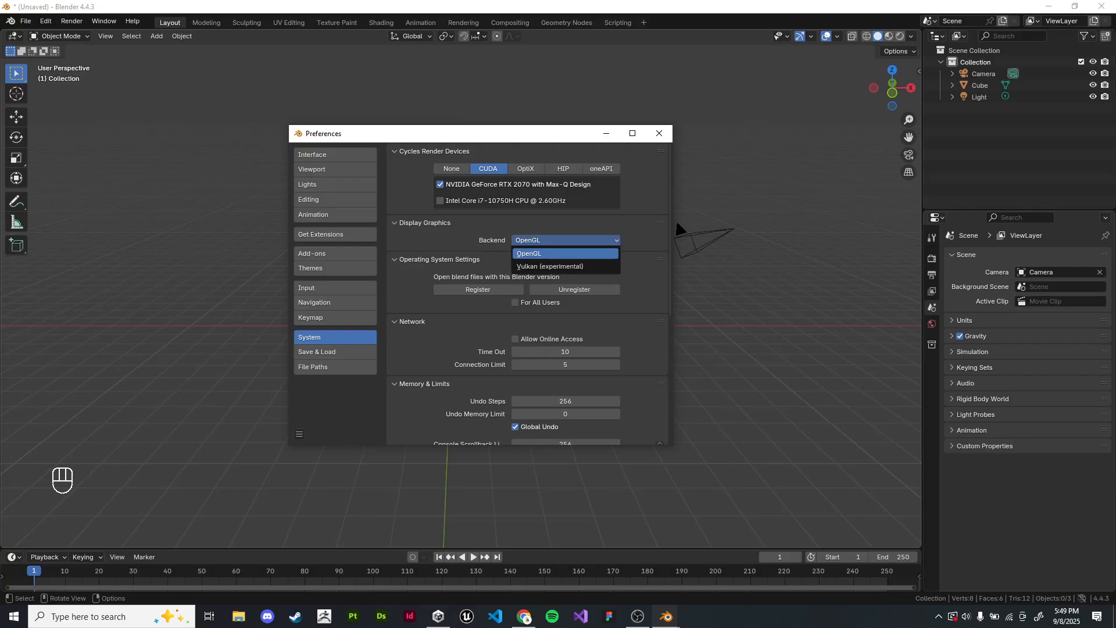
scroll(676, 219, "down", 6)
scroll(676, 219, "up", 6)
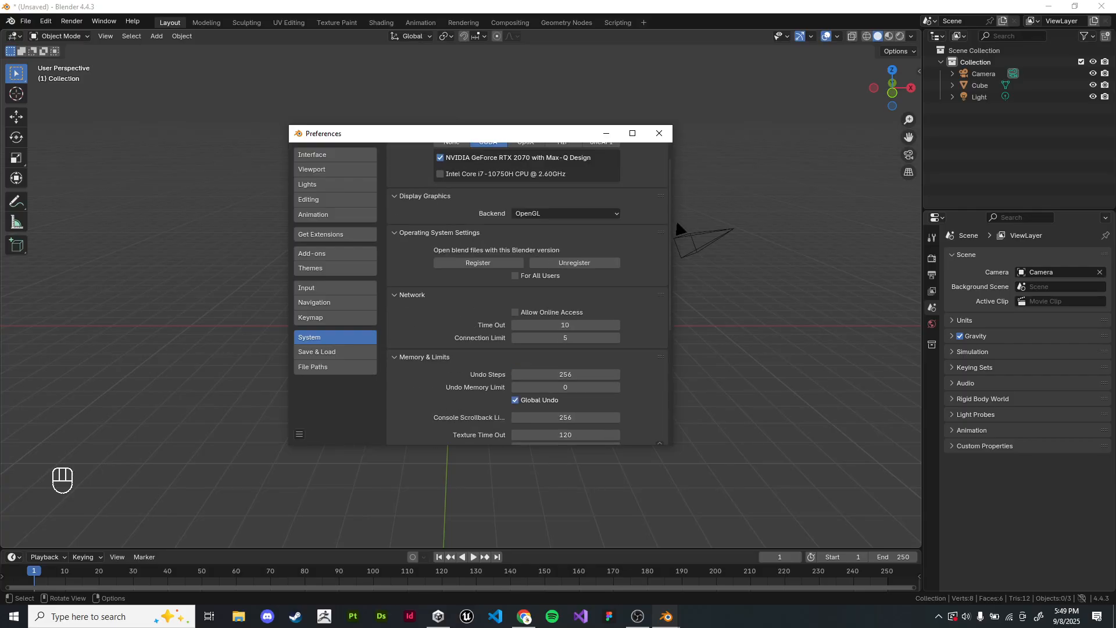
scroll(566, 286, "down", 5)
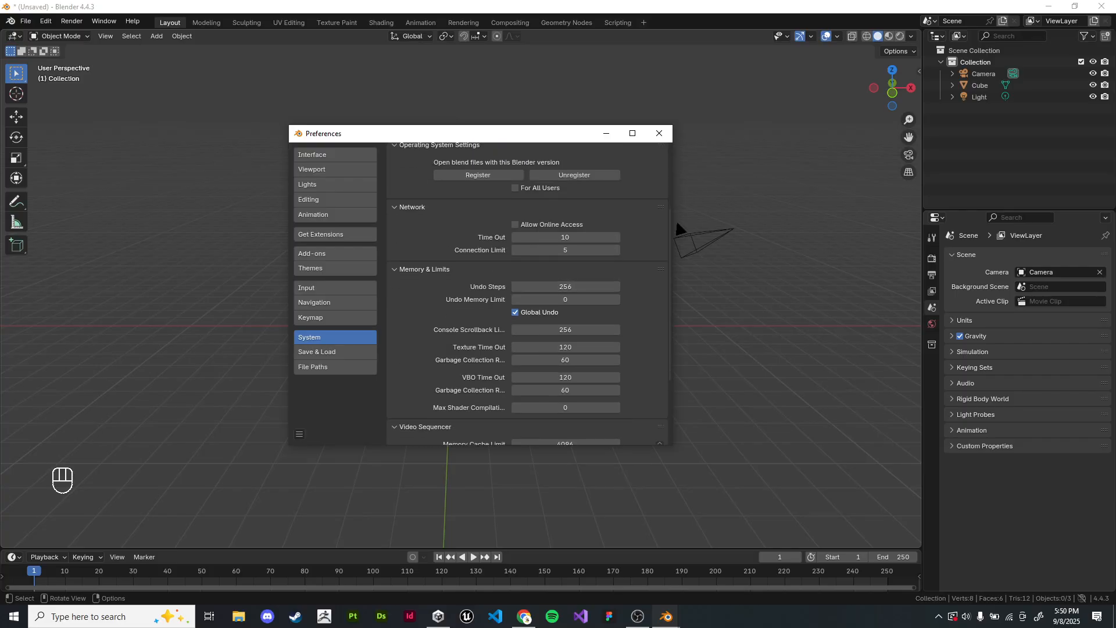
scroll(566, 286, "up", 5)
left_click(335, 288)
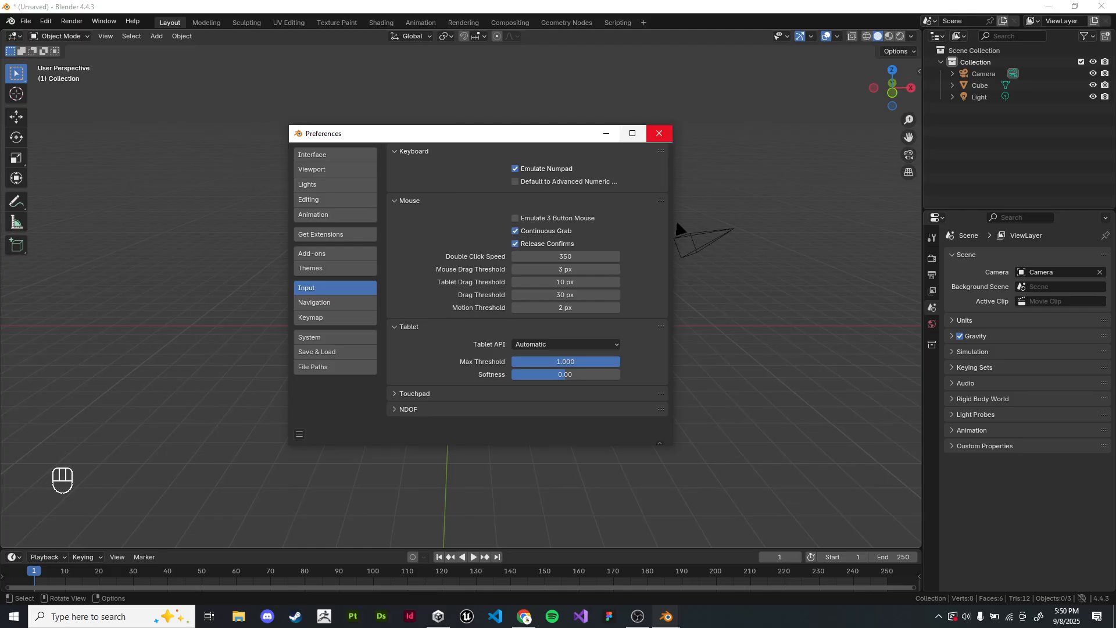
left_click(660, 133)
Step: Cycle repeatedly through the front and right preset views, rotating the view in increments and toggling between perspective and orthographic projection
key("KP_1")
key("KP_2")
key("KP_3")
key("KP_4")
key("KP_4")
key("KP_5")
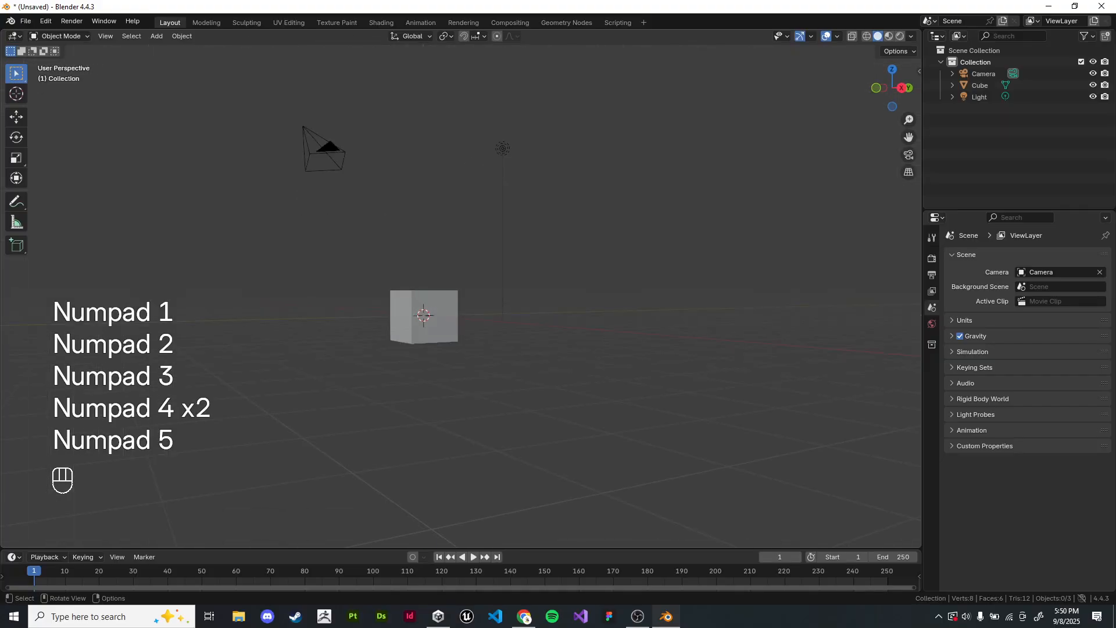
key("KP_5")
key("KP_1")
key("KP_2")
key("KP_3")
key("KP_1")
key("KP_2")
key("KP_3")
key("KP_1")
key("KP_1")
key("KP_2")
key("KP_3")
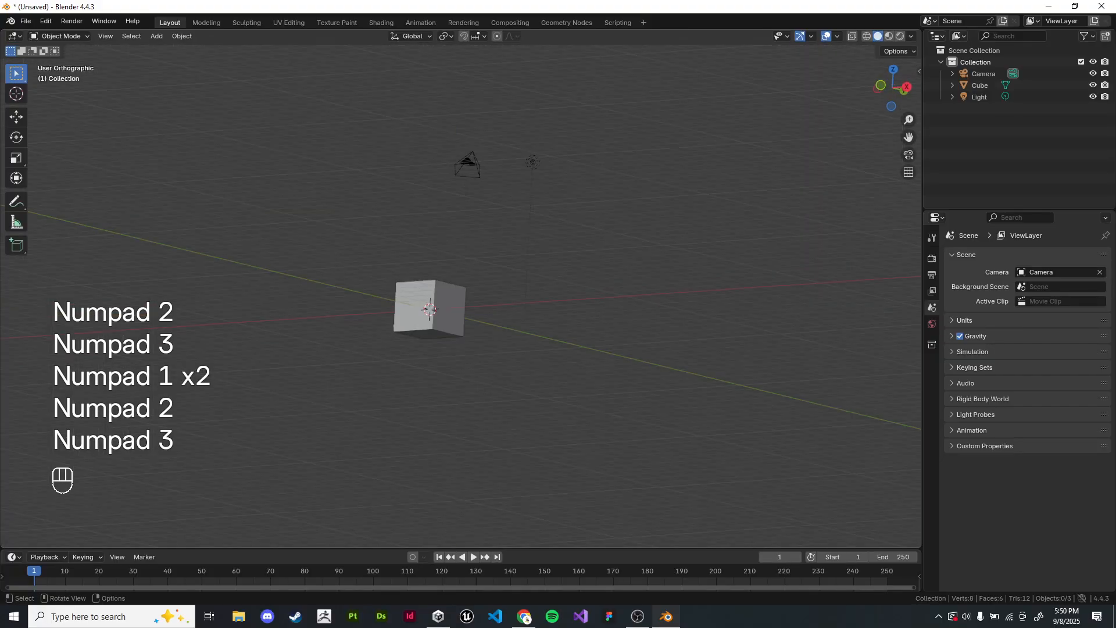
key("KP_4")
key("KP_4")
key("KP_5")
key("KP_1")
key("KP_1")
key("KP_2")
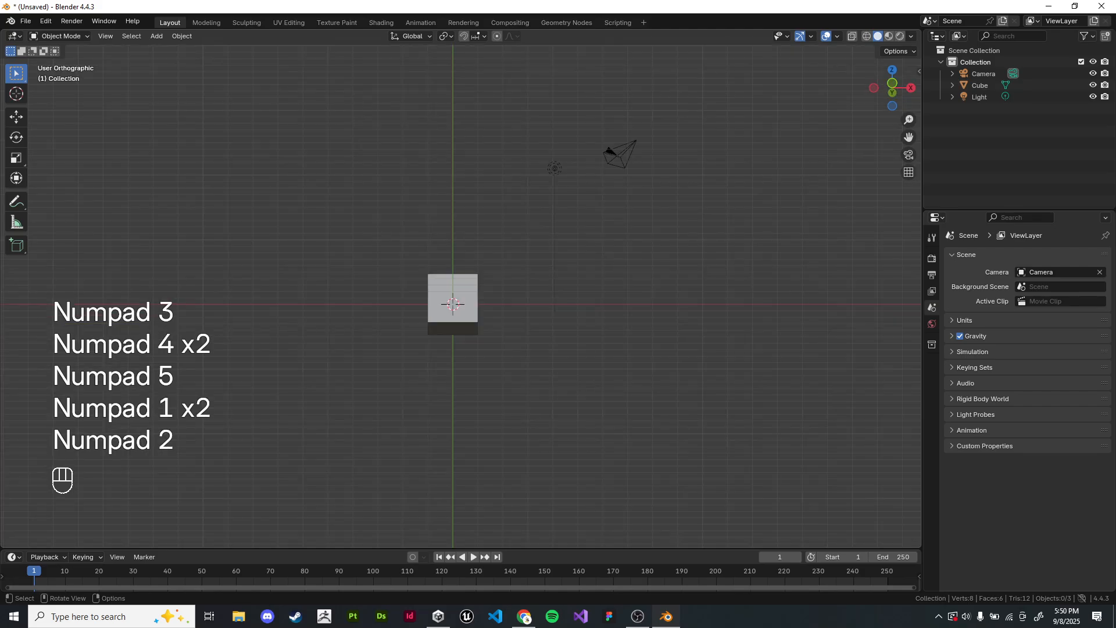
key("KP_3")
key("KP_1")
key("KP_2")
key("KP_3")
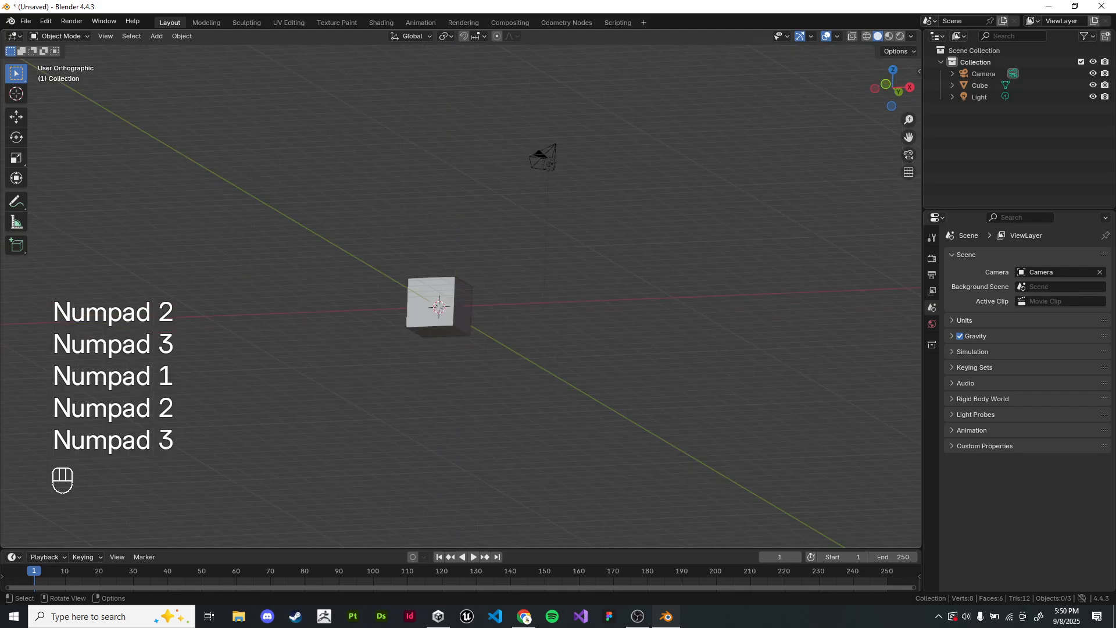
key("KP_4")
key("KP_5")
key("KP_1")
key("KP_2")
key("KP_3")
Step: Switch between the front and right preset views once more, tilting the view in increments with the numpad
key("KP_1")
key("KP_2")
key("KP_3")
key("KP_4")
key("KP_4")
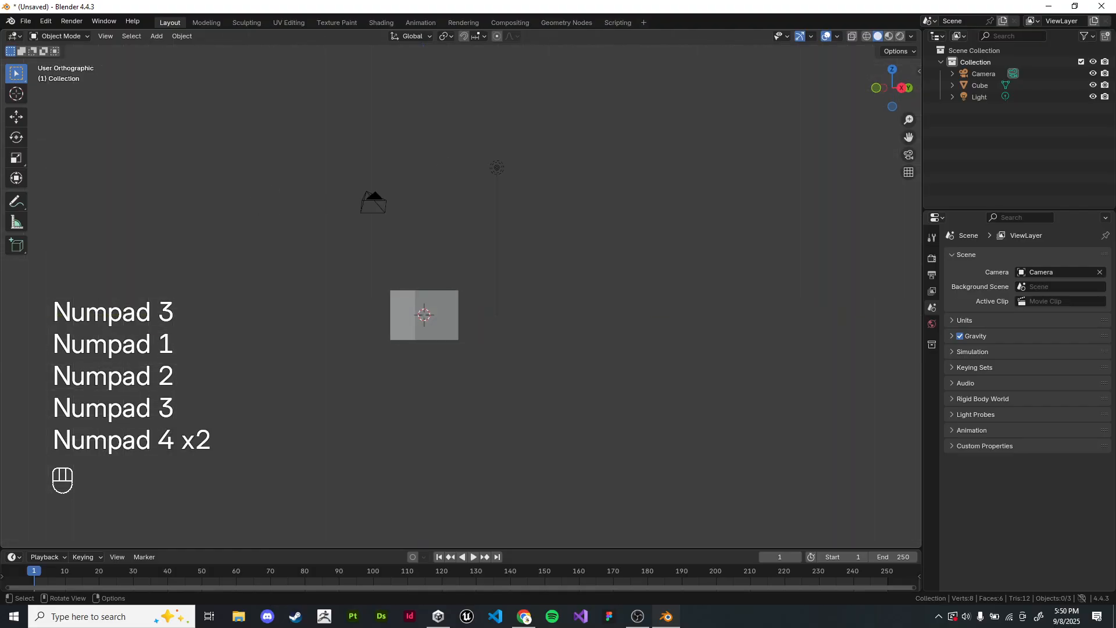
key("KP_1")
key("KP_2")
key("KP_3")
key("KP_1")
key("KP_2")
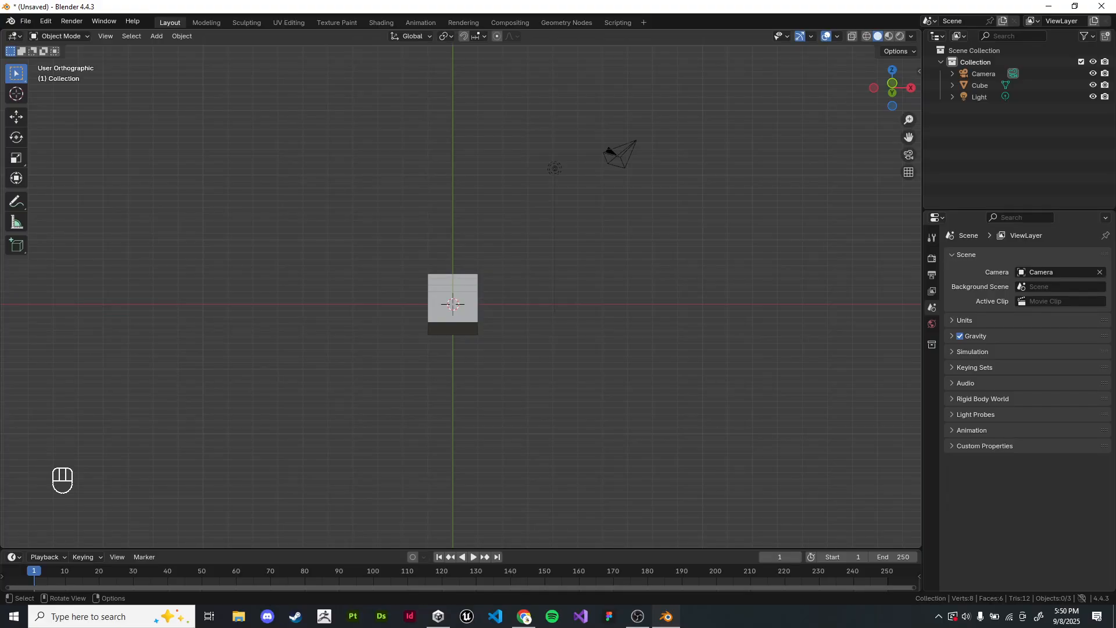
Step: Select the cube in a closer perspective view and enter Edit Mode with all its geometry selected
left_click(453, 304)
middle_click_drag(453, 305, 515, 368)
key("grave")
scroll(443, 322, "up", 4)
scroll(515, 368, "up", 3)
key("Tab")
middle_click_drag(552, 436, 456, 339, "shift")
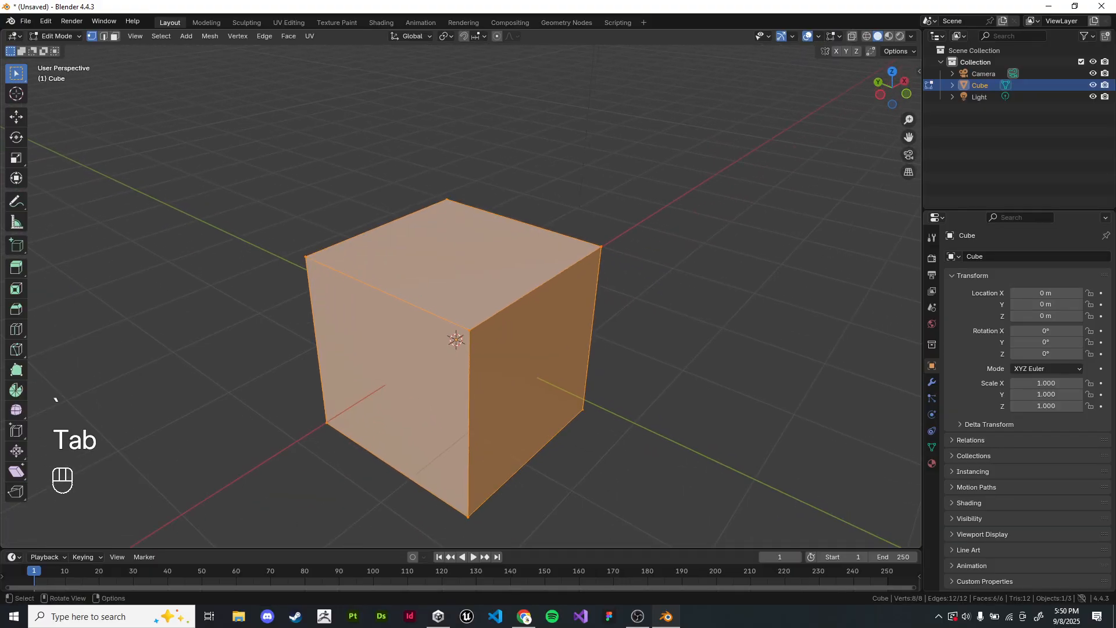
key("a")
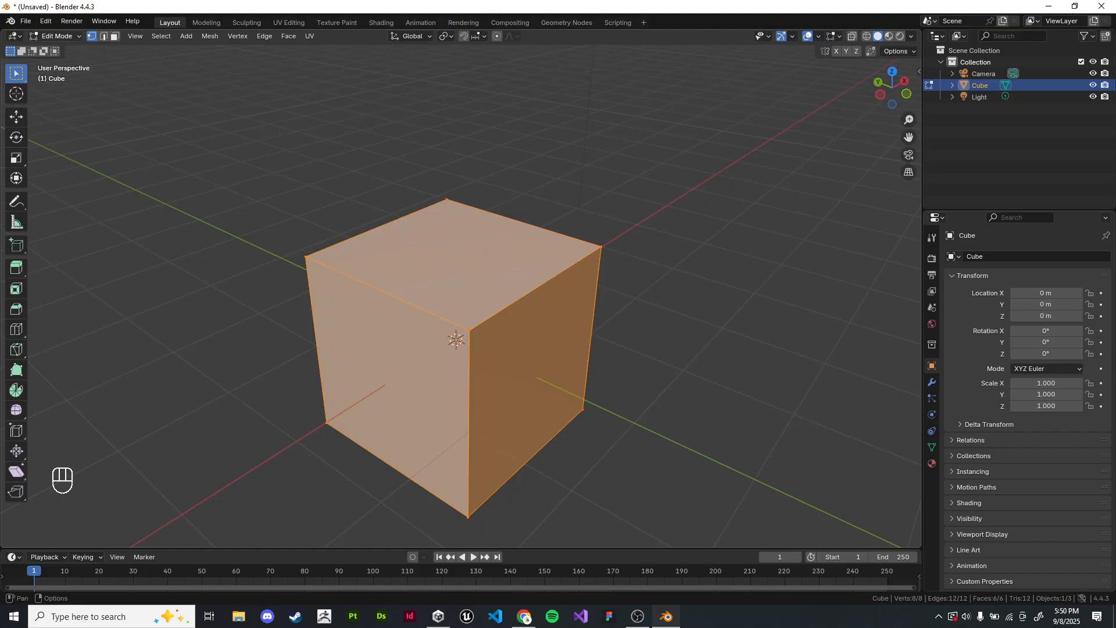
Step: Cycle through the front, right and top preset views in Edit Mode, toggling between perspective and orthographic projection
key("KP_1")
key("KP_2")
key("KP_3")
key("KP_1")
key("KP_3")
key("KP_1")
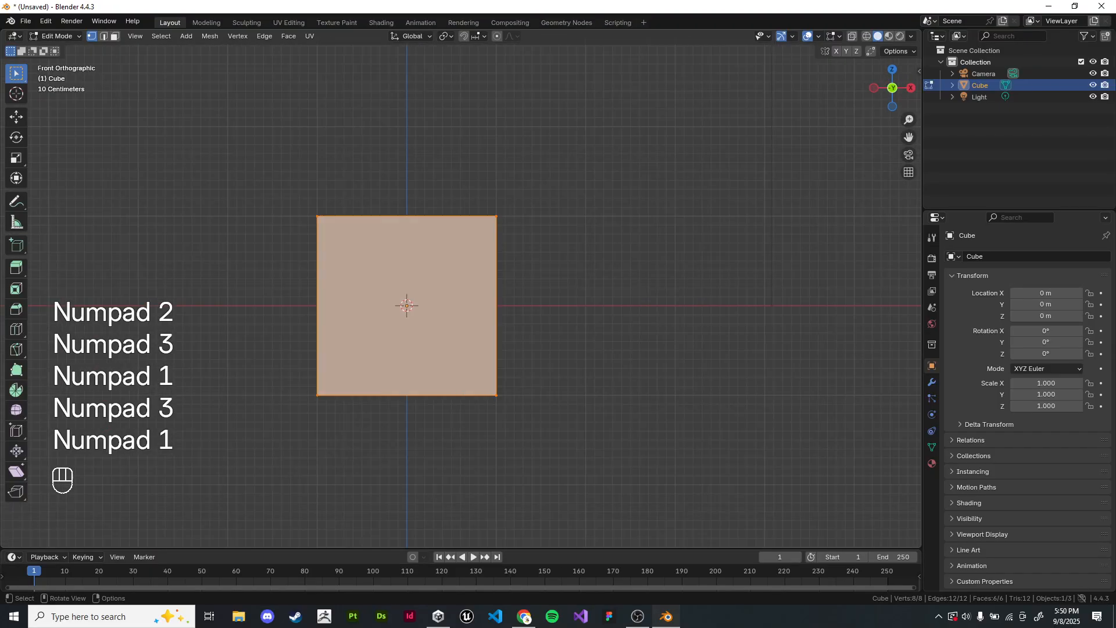
key("KP_5")
key("KP_7")
key("KP_5")
key("KP_1")
key("KP_4")
key("KP_1")
key("KP_7")
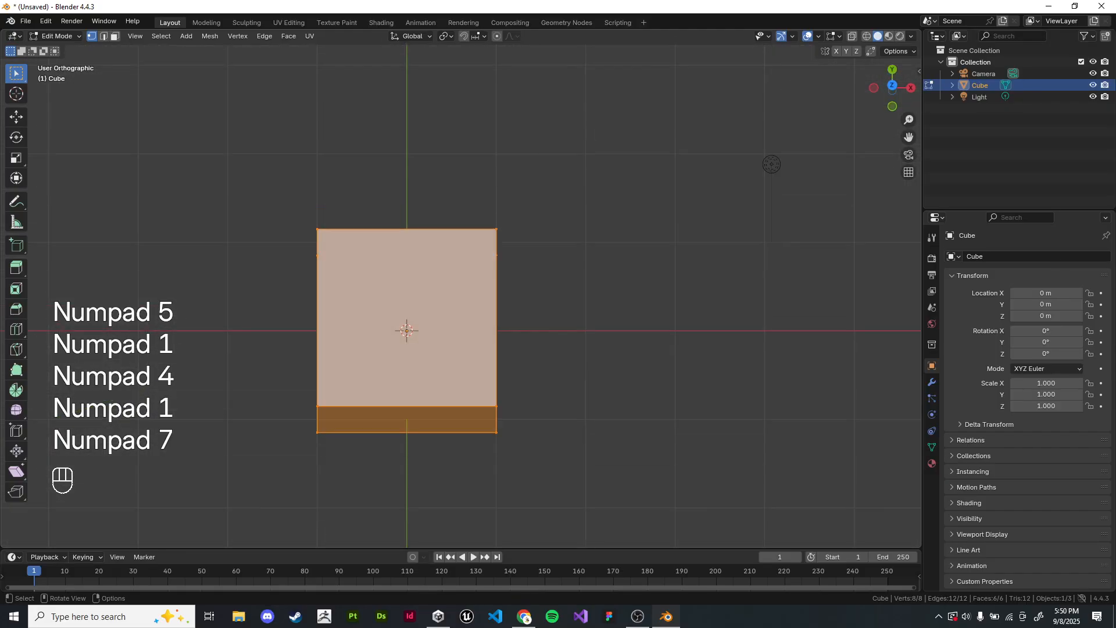
key("KP_1")
key("KP_1")
key("KP_1")
Step: Return to Object Mode, check the Emulate Numpad setting in the Input preferences, and close the preferences
middle_click_drag(407, 306, 427, 321, "shift")
key("Tab")
left_click(26, 21)
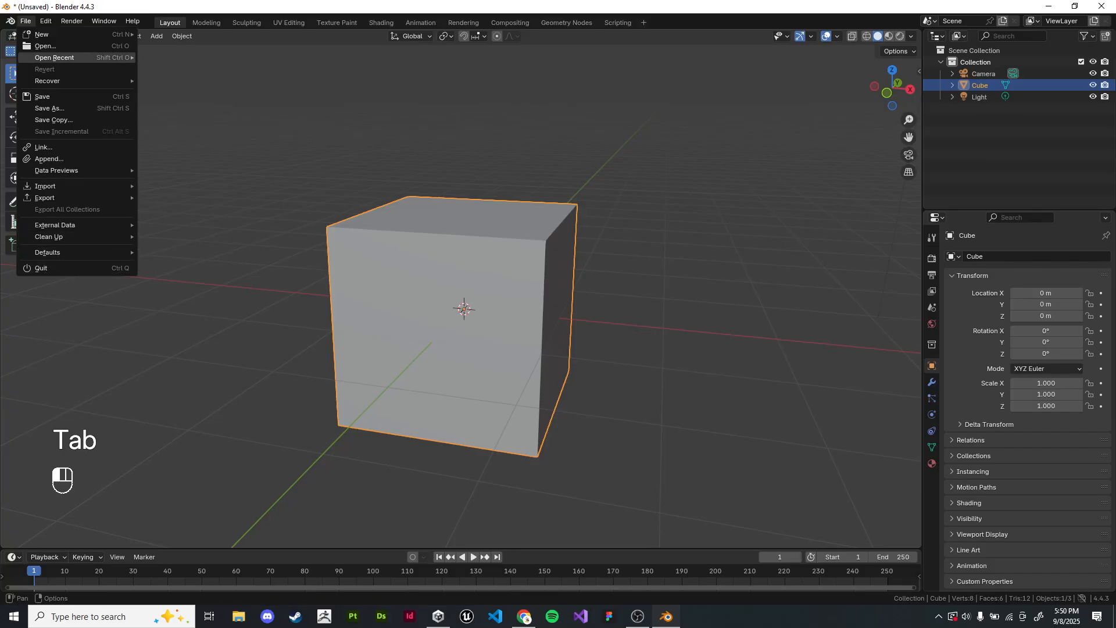
mouse_move(45, 20)
left_click(75, 171)
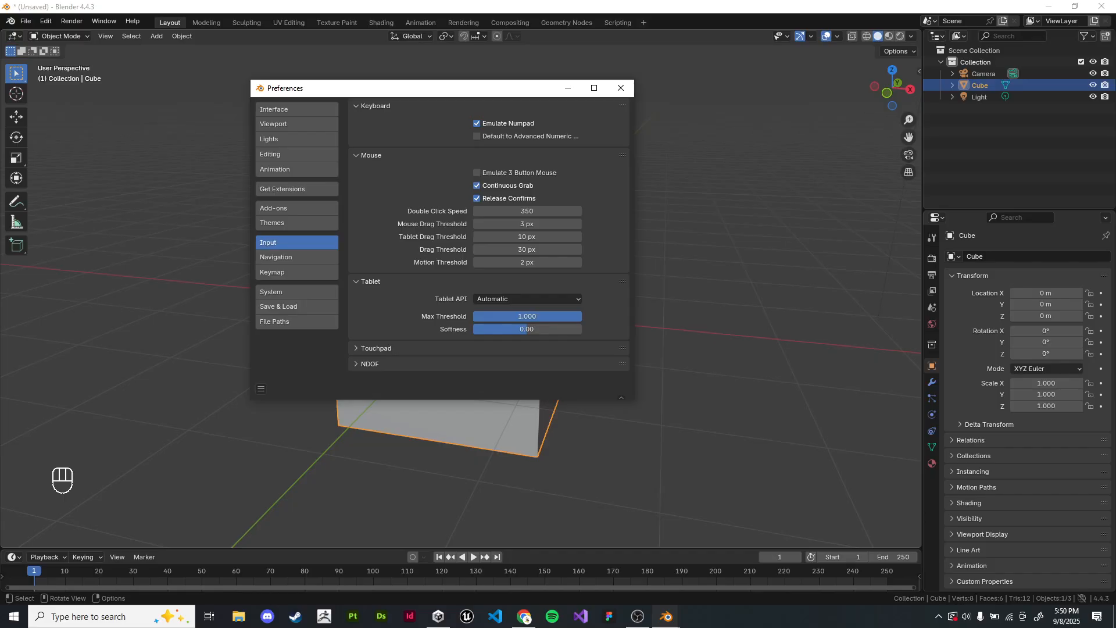
left_click(620, 88)
Step: Deselect all objects in the scene, keeping Blender as the active window
key("alt+a")
key("alt+Tab")
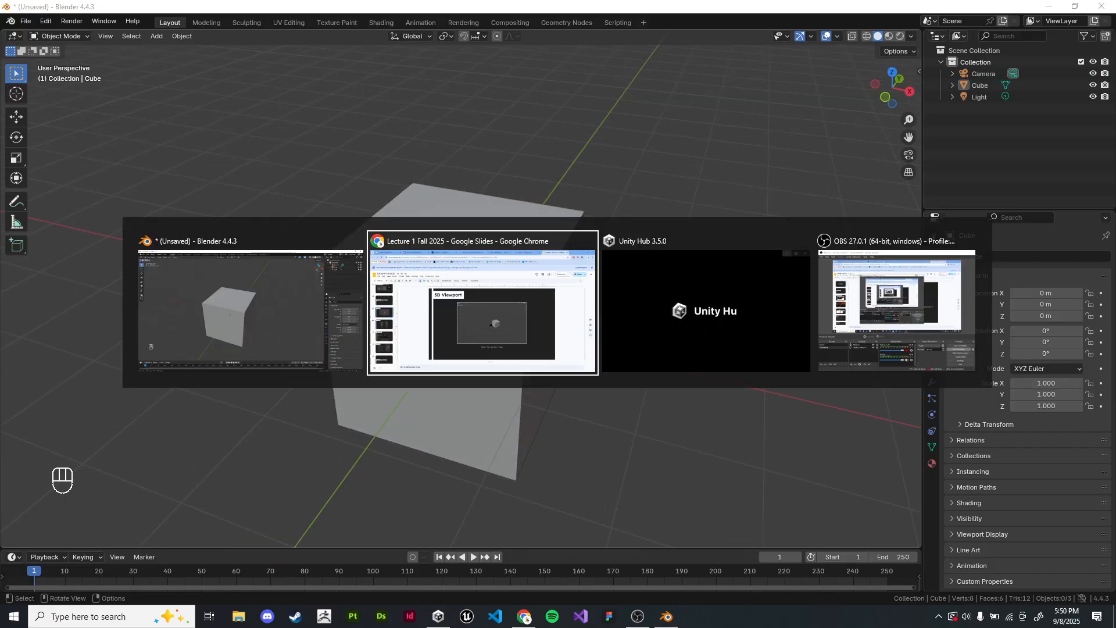
left_click(250, 311)
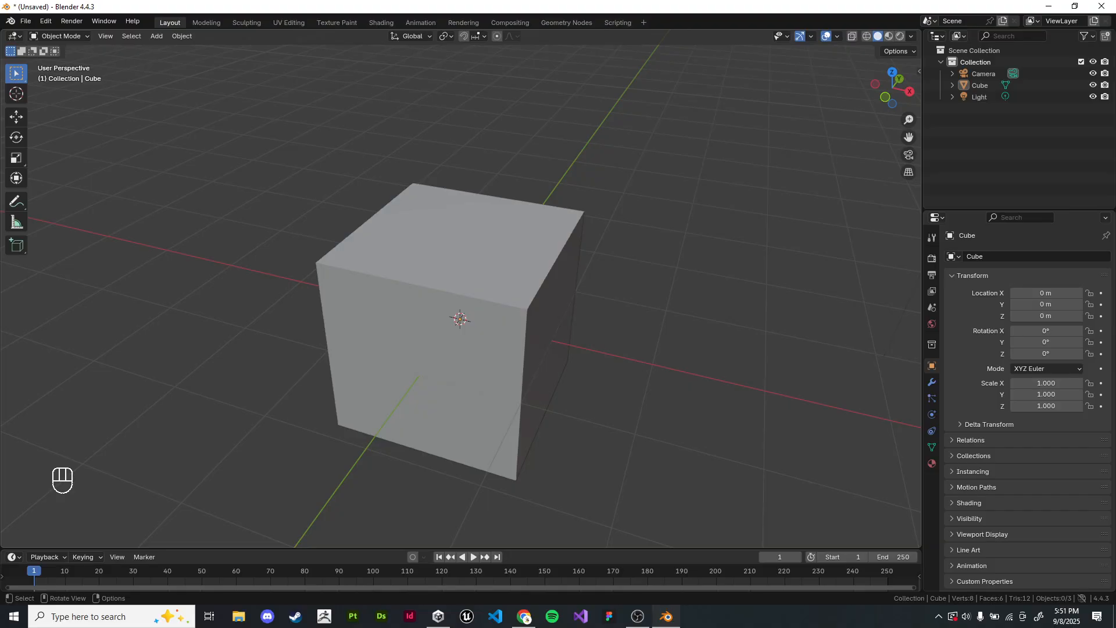
Step: Add a mesh circle at the world origin
middle_click_drag(460, 320, 515, 247, "shift")
middle_click_drag(515, 247, 456, 270)
middle_click_drag(456, 271, 407, 244, "shift")
scroll(471, 192, "down", 3)
middle_click_drag(407, 245, 506, 279, "shift")
scroll(505, 232, "up", 2)
scroll(505, 279, "up", 3)
middle_click_drag(506, 227, 575, 175)
key("shift+a")
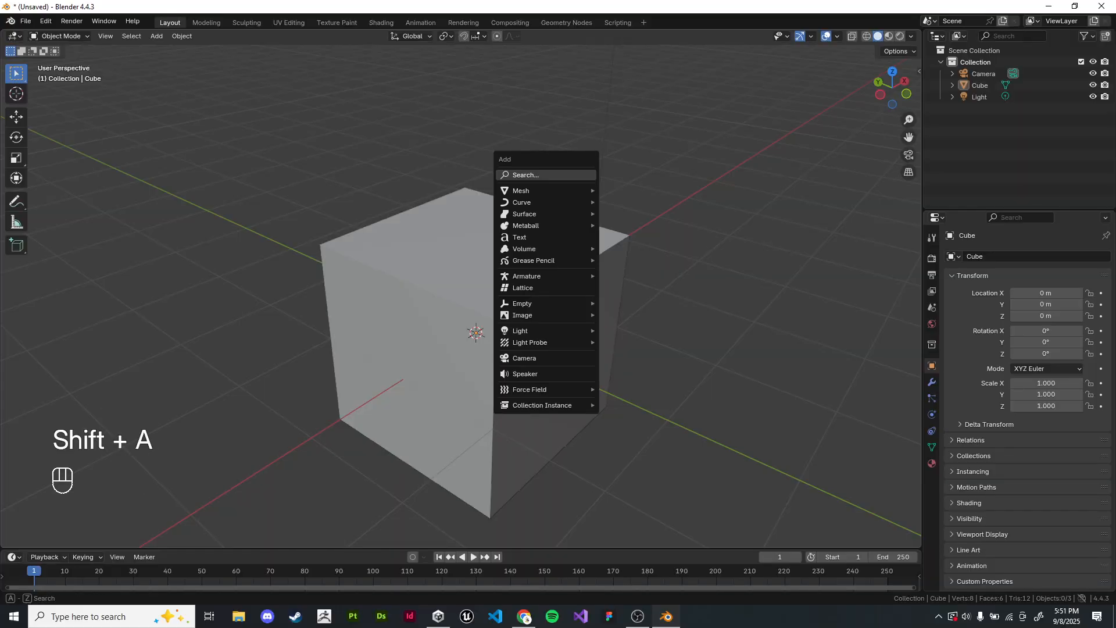
mouse_move(558, 191)
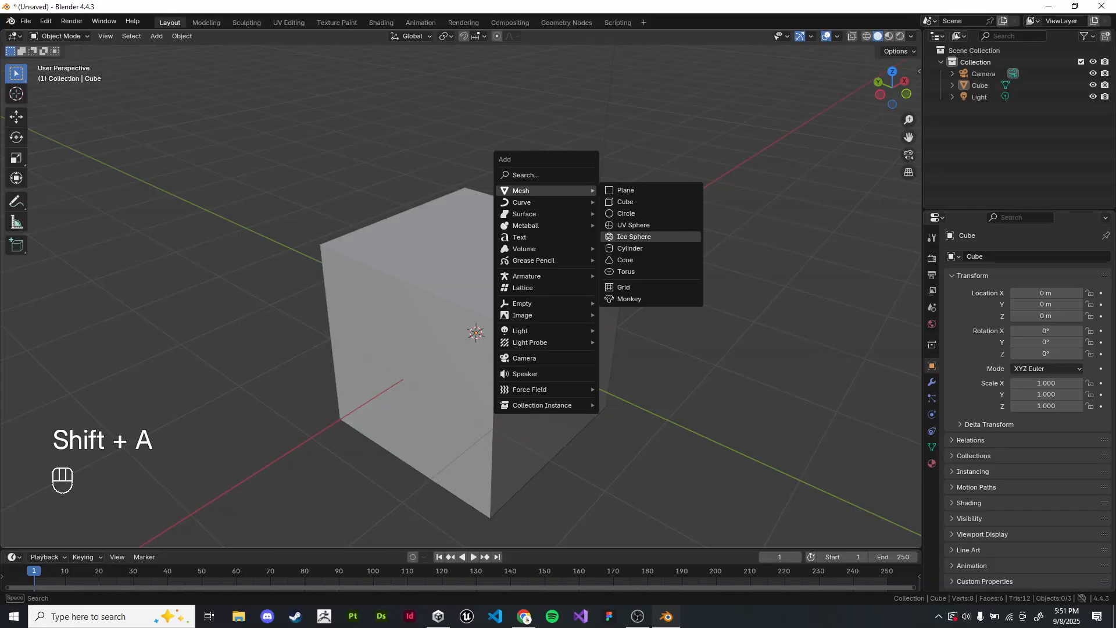
left_click(626, 213)
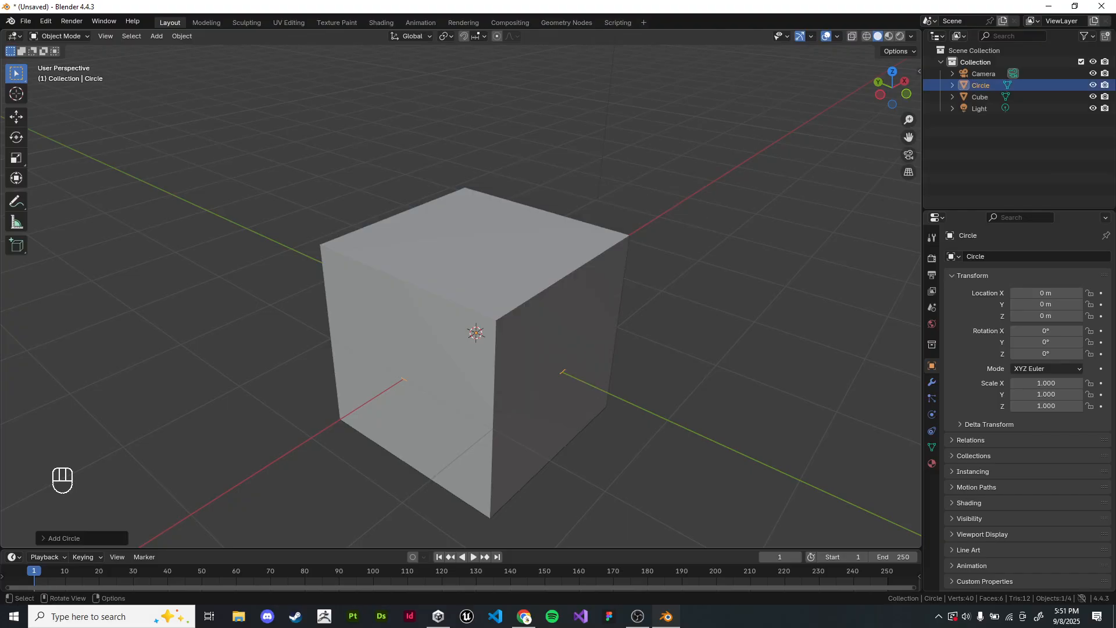
Step: Move the circle straight up along Z to about 4.22 m and frame it in the view
key("KP_Decimal")
key("KP_Decimal")
key("g")
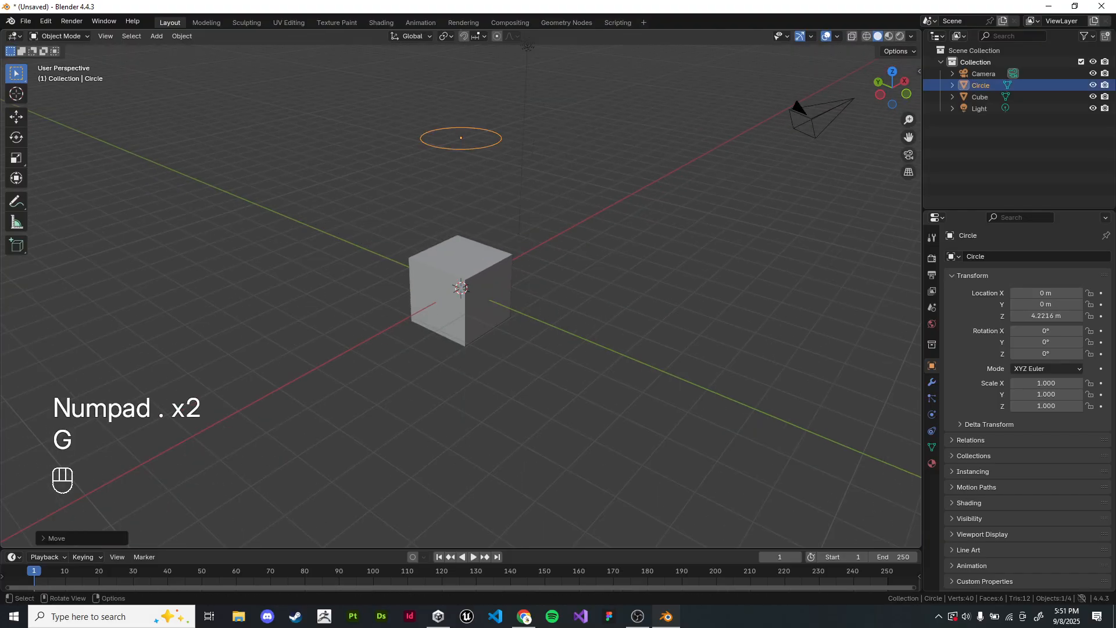
left_click(797, 104)
Step: Raise the circle further along Z to about 12.33 m and center the view on it
key("KP_Decimal")
scroll(461, 288, "down", 6)
middle_click_drag(461, 289, 461, 85)
key("g")
key("z")
right_click(495, 256)
scroll(494, 256, "down", 5)
key("g")
left_click(462, 85)
Step: Move the circle freely to about X -11.96 m, Y -1.24 m, Z 19.73 m and frame it in the view
key("KP_Decimal")
middle_click_drag(461, 233, 338, 264)
scroll(461, 294, "down", 6)
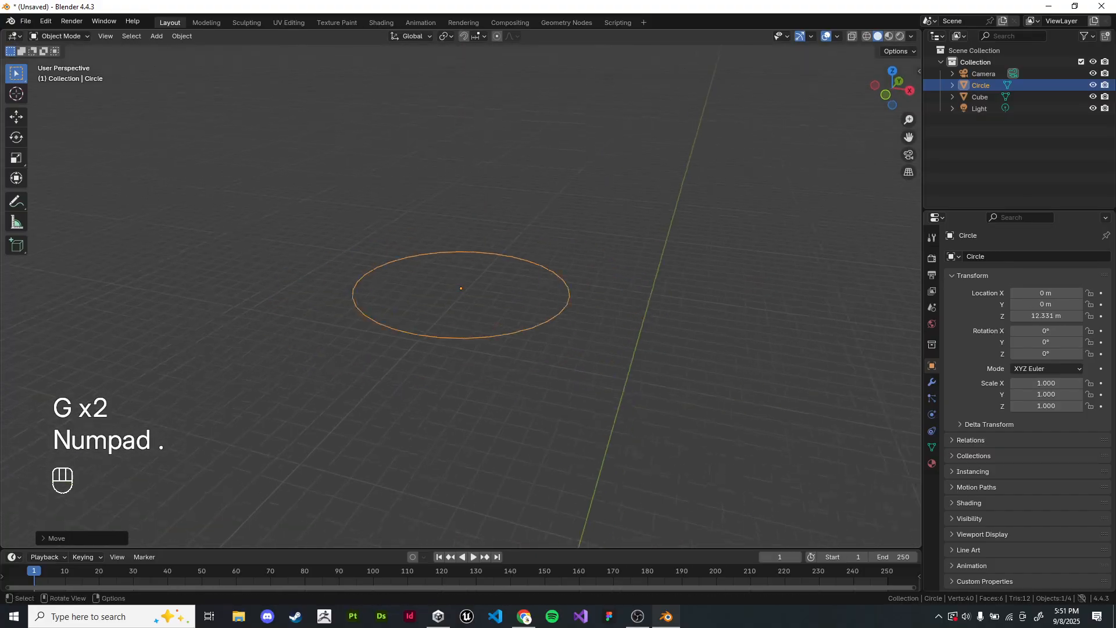
key("g")
left_click(73, 178)
scroll(461, 288, "down", 5)
key("g")
left_click(169, 87)
key("KP_Decimal")
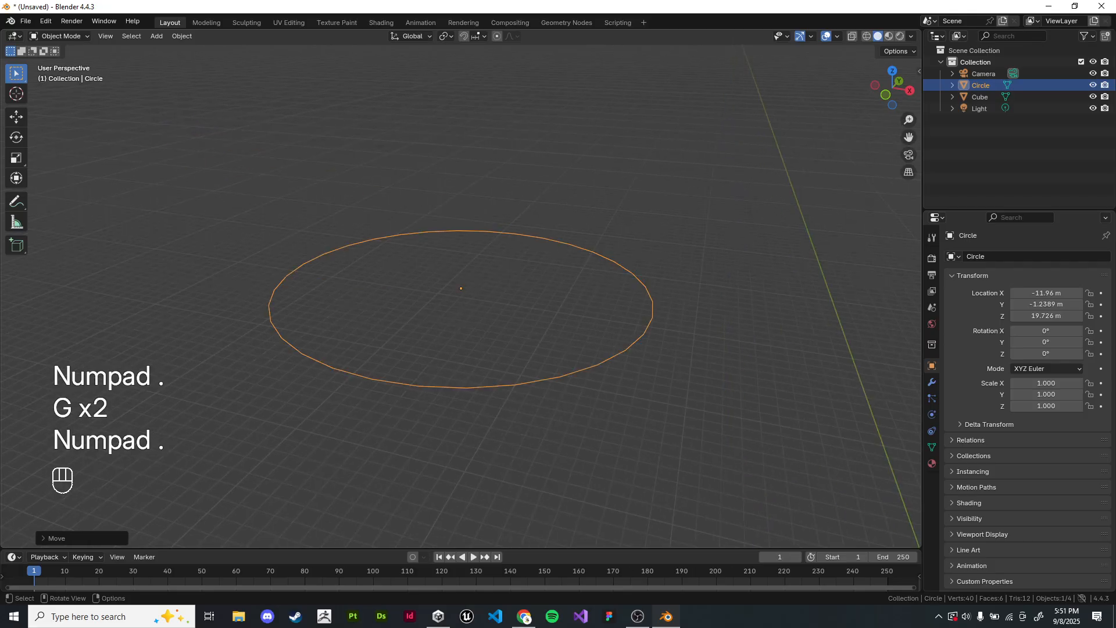
Step: Box-select the distant cube at the origin in a zoomed-out view of the scene
scroll(461, 288, "down", 15)
middle_click_drag(461, 288, 475, 321)
left_click_drag(520, 364, 563, 409)
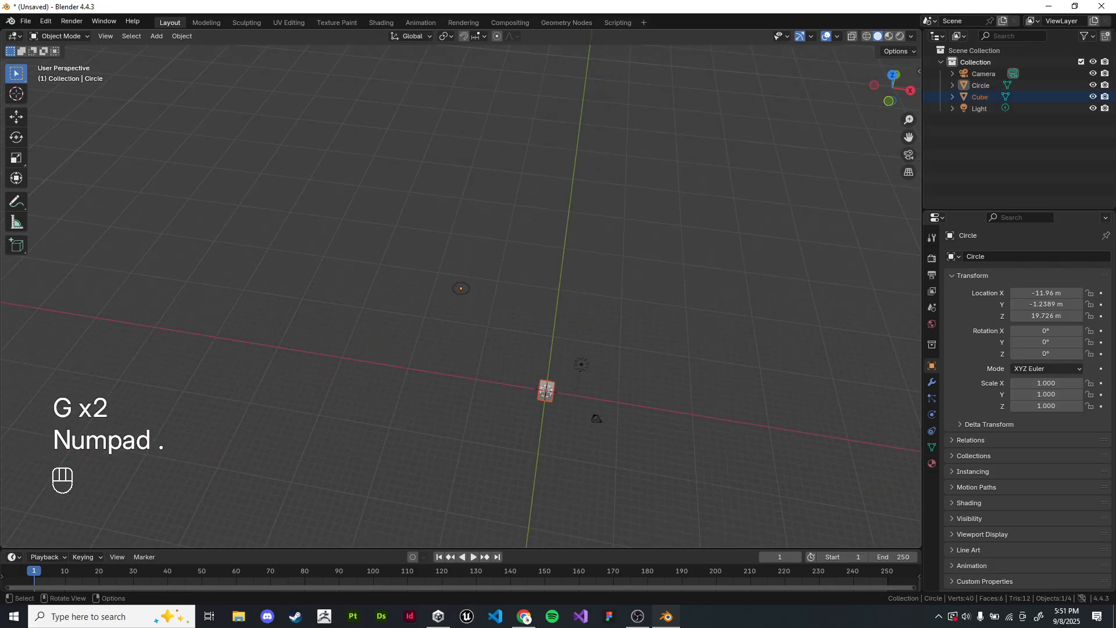
left_click_drag(434, 252, 457, 272)
Step: Switch to the Lecture 1 slides in Chrome and present the 3D Viewport slide about the info and tools panels
key("alt+Tab")
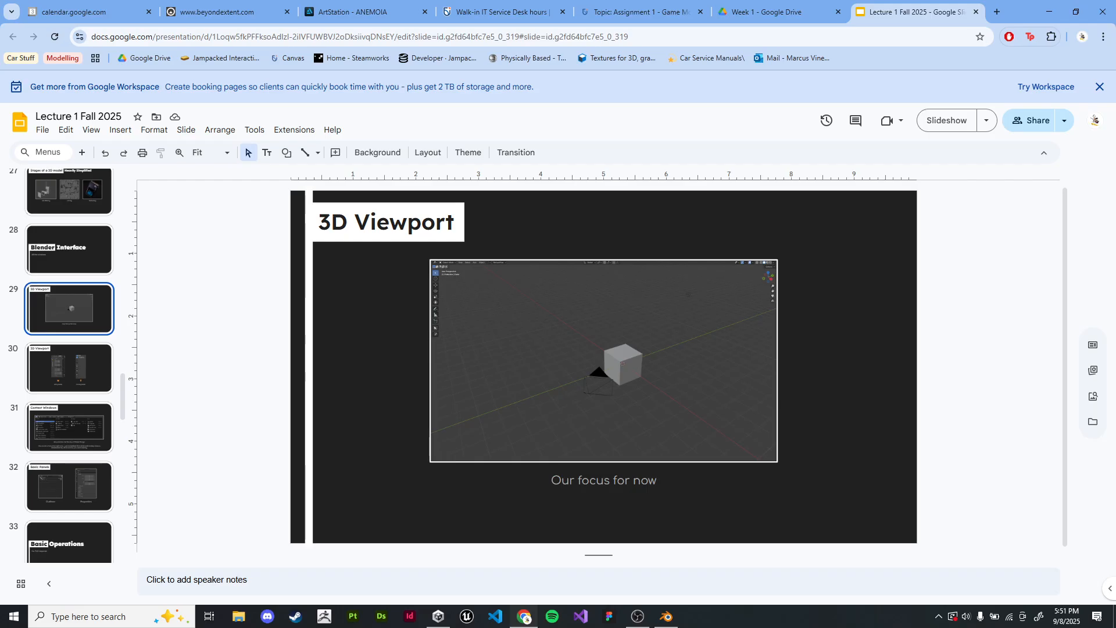
key("ctrl+F5")
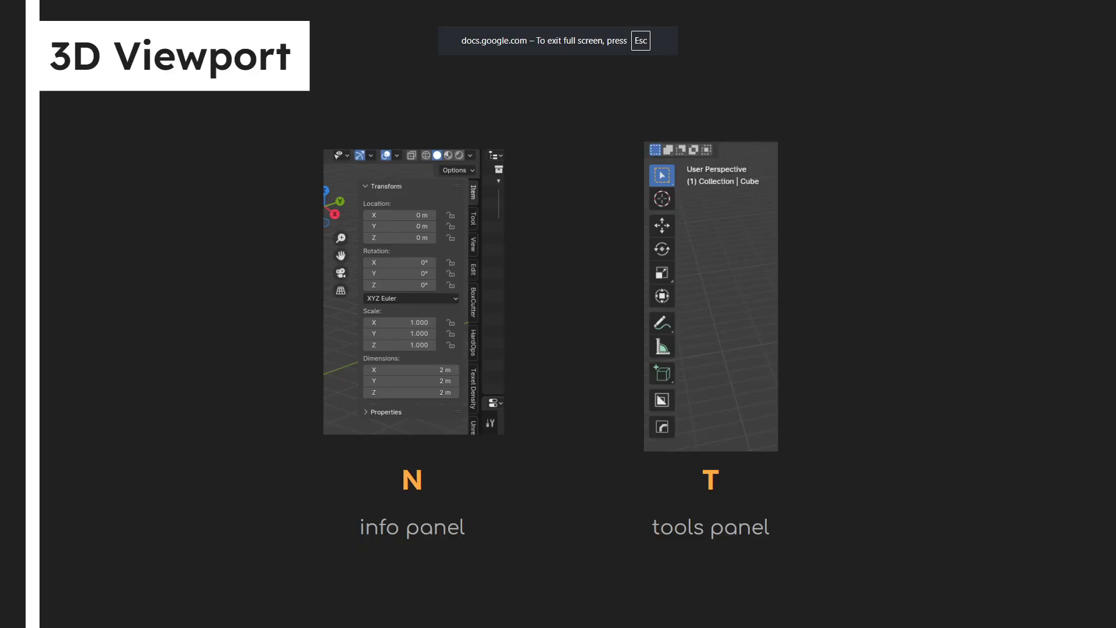
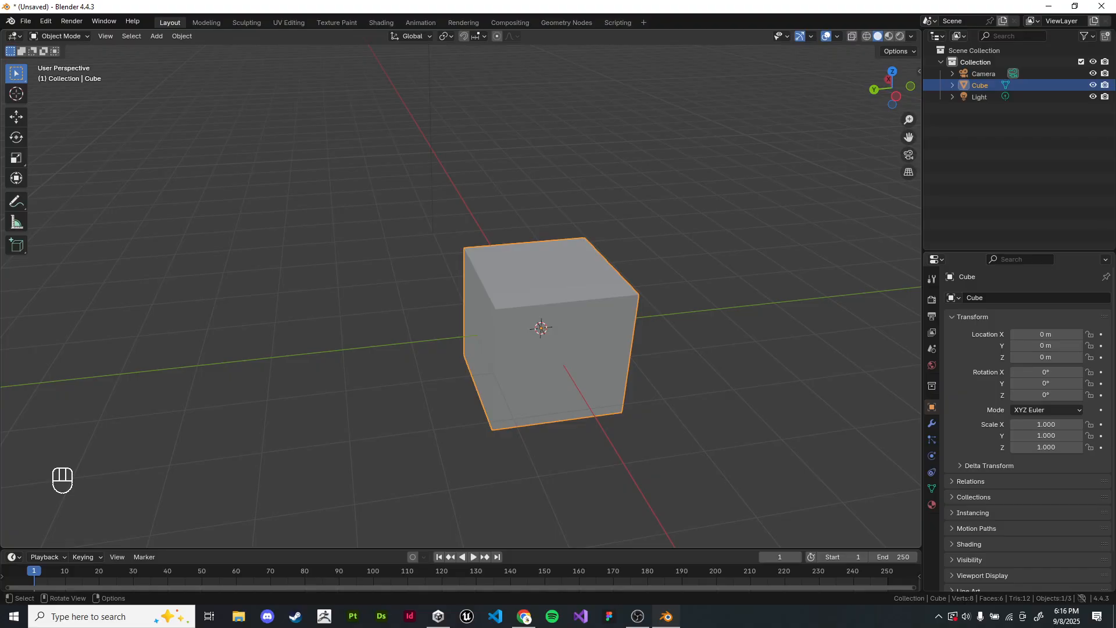
Step: Put the cube into Edit Mode and clear its mesh selection
left_click(58, 37)
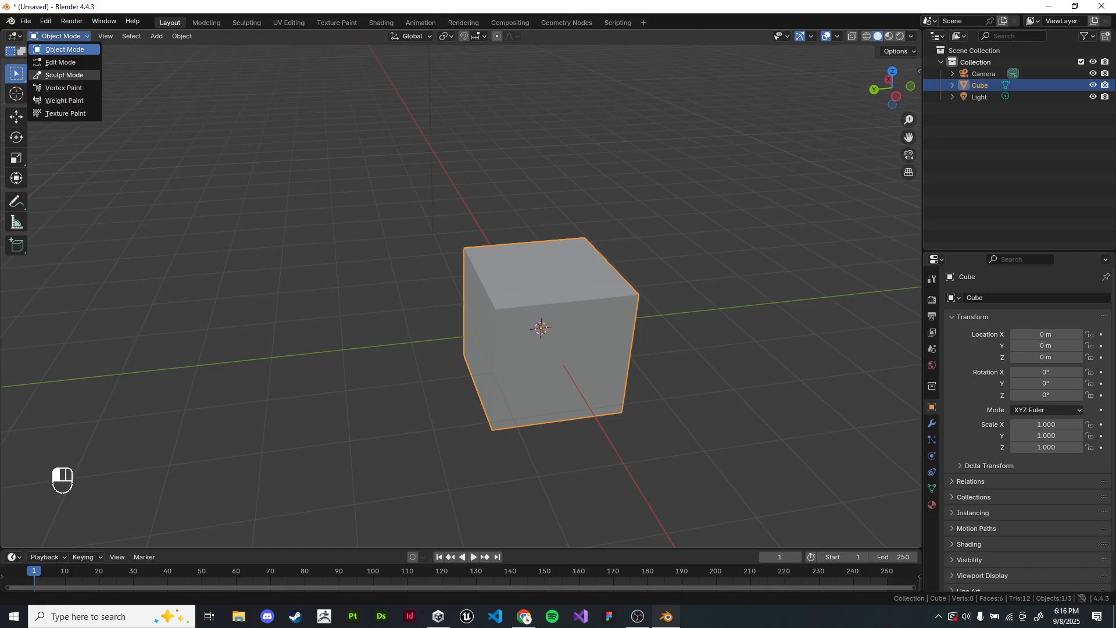
left_click(60, 62)
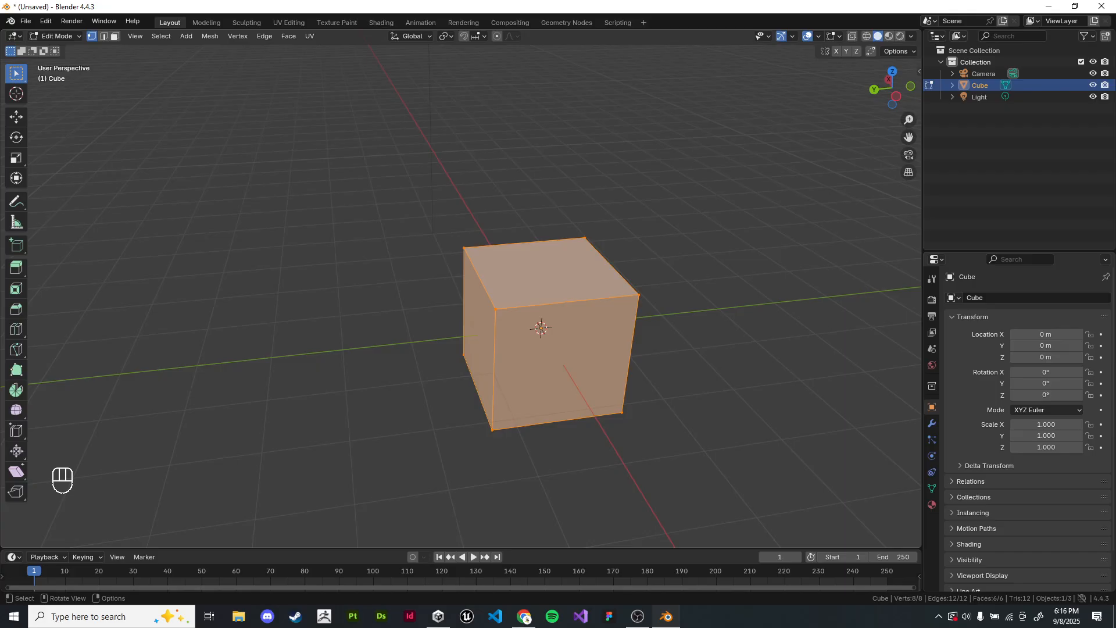
left_click(419, 215)
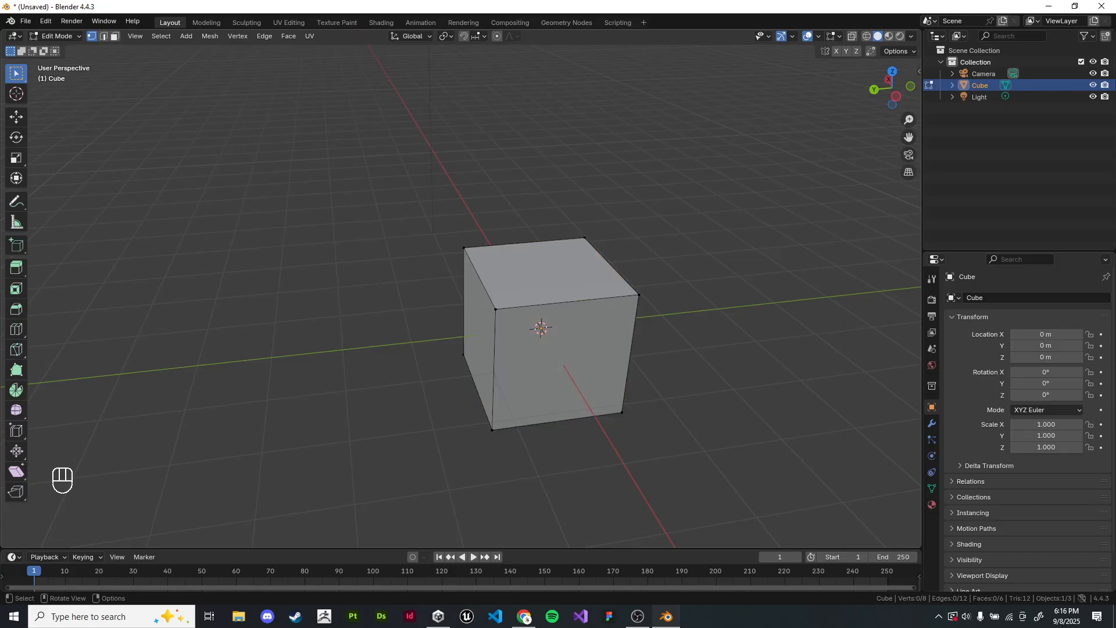
Step: Box-select all of the cube's vertices in wireframe shading and frame them in the view
left_click_drag(442, 221, 660, 325)
key("z")
left_click(528, 302)
left_click_drag(374, 206, 823, 500)
key("KP_Decimal")
key("KP_Decimal")
Step: Return the viewport to solid shading and deselect the cube's mesh
key("z")
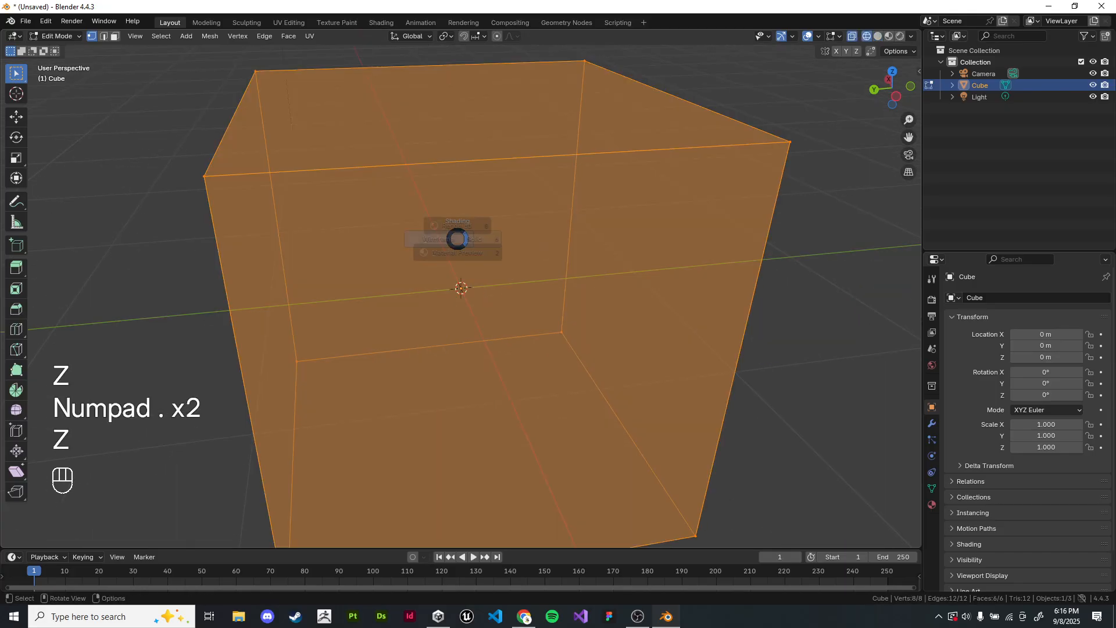
left_click(512, 239)
scroll(512, 238, "down", 4)
mouse_move(512, 239)
middle_mouse_down()
mouse_move(558, 237)
mouse_move(527, 254)
middle_mouse_up()
left_click(558, 237)
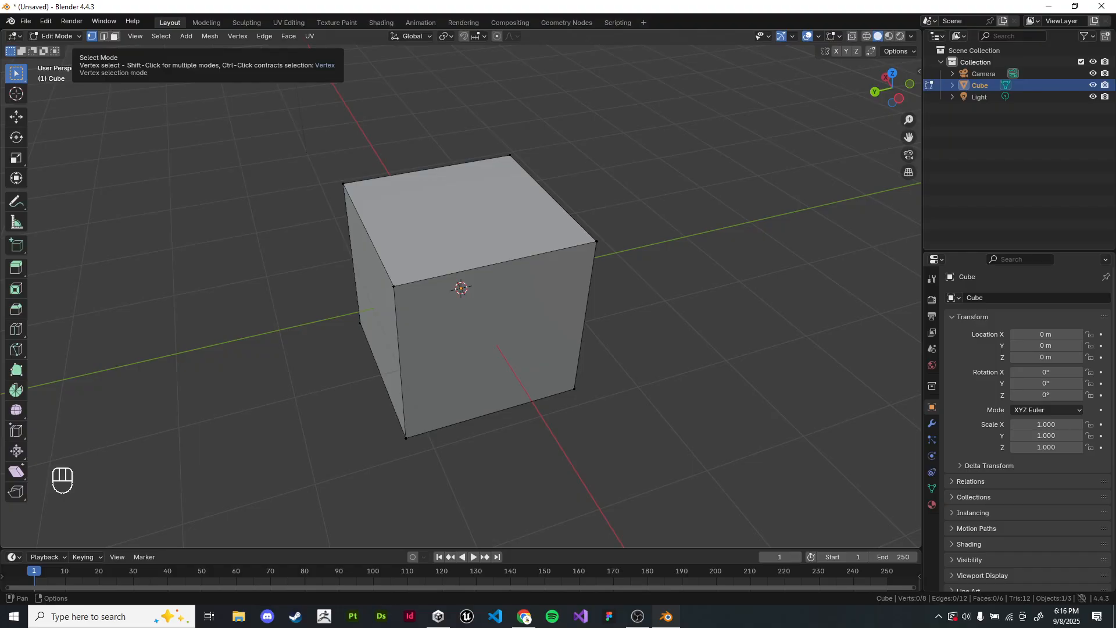
Step: Cycle through the edge and face selection modes back to vertex selection, and select the top corner vertices one at a time, ending with none selected
key("shift")
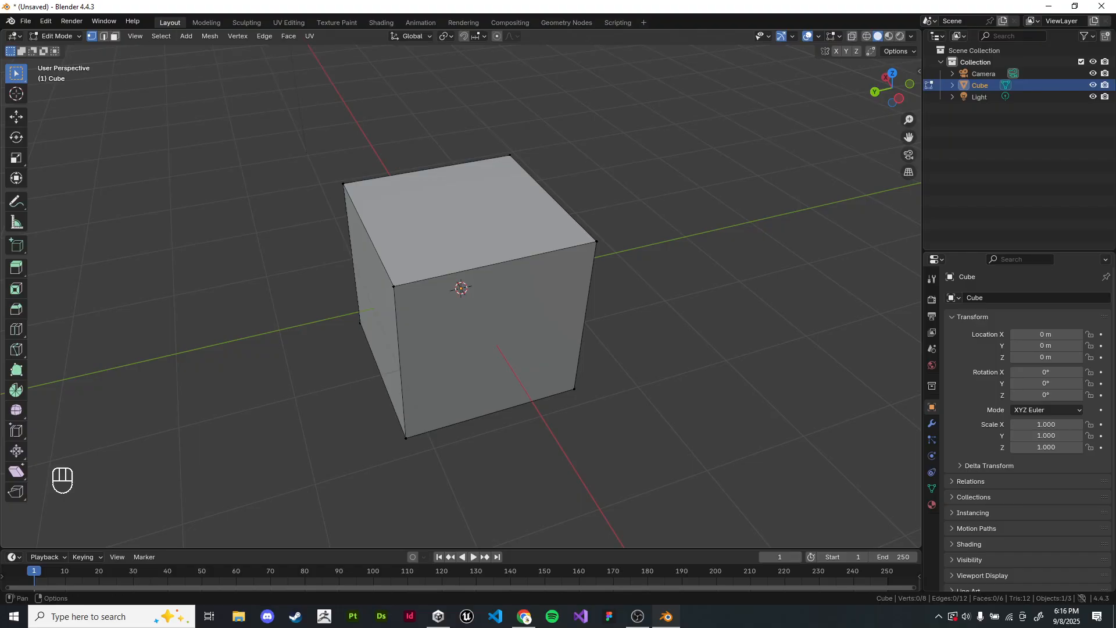
left_click(103, 36)
left_click(115, 36)
key("1")
left_click(343, 183)
left_click(394, 286)
left_click(596, 242)
left_click(510, 155)
left_click(393, 286)
left_click(308, 291)
Step: Select a single edge in edge selection mode and the top and front faces in face selection mode, and clear the selection
key("2")
left_click(369, 235)
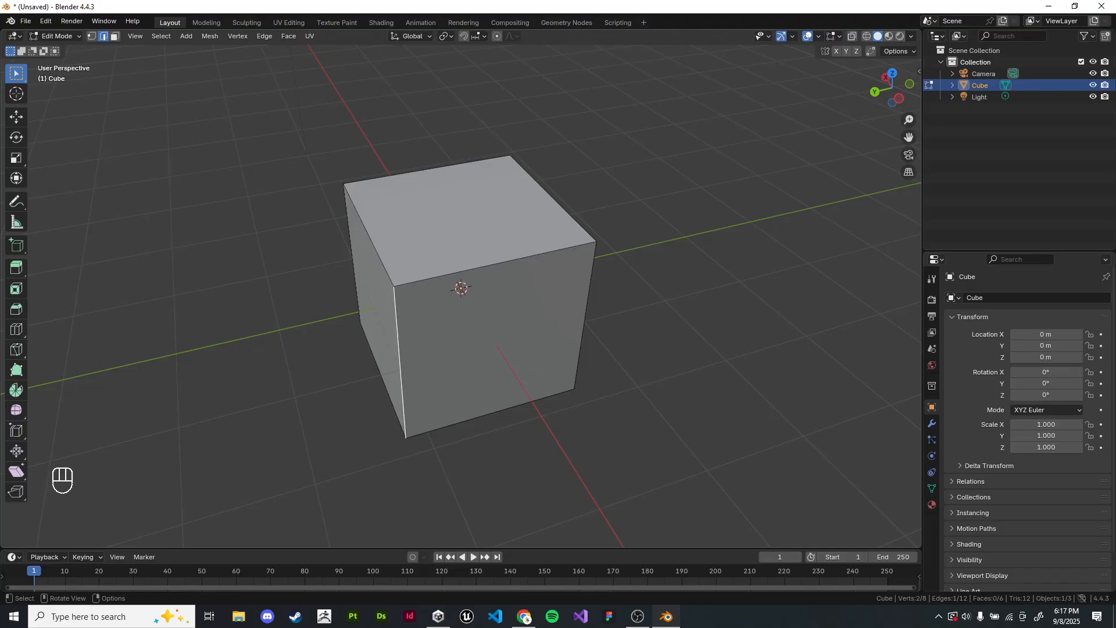
left_click(115, 36)
left_click(468, 224)
left_click(494, 331)
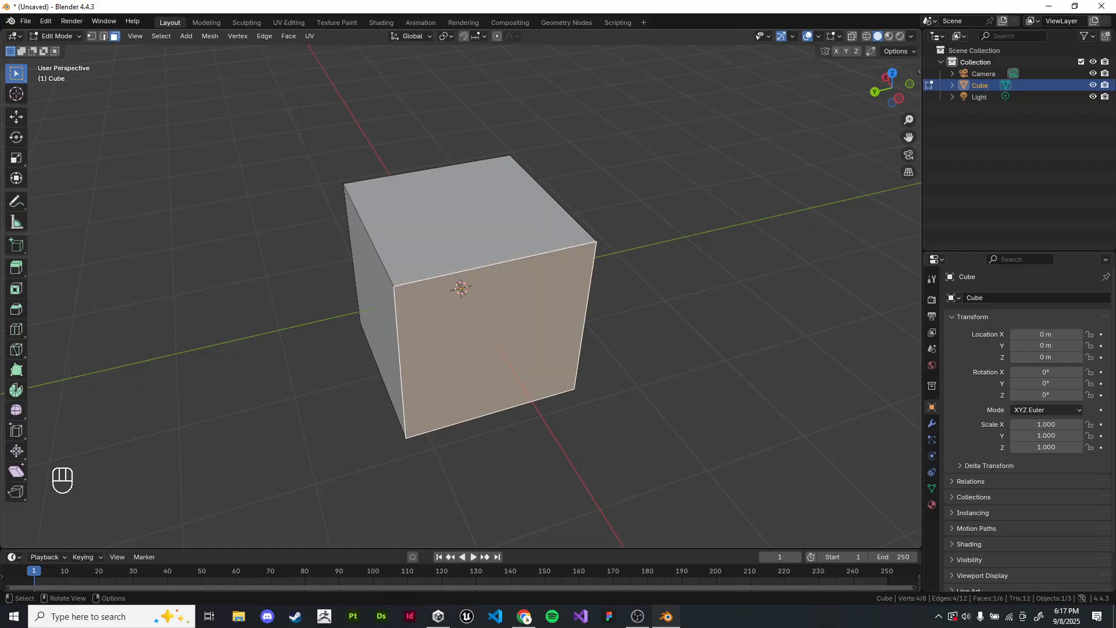
key("alt+a")
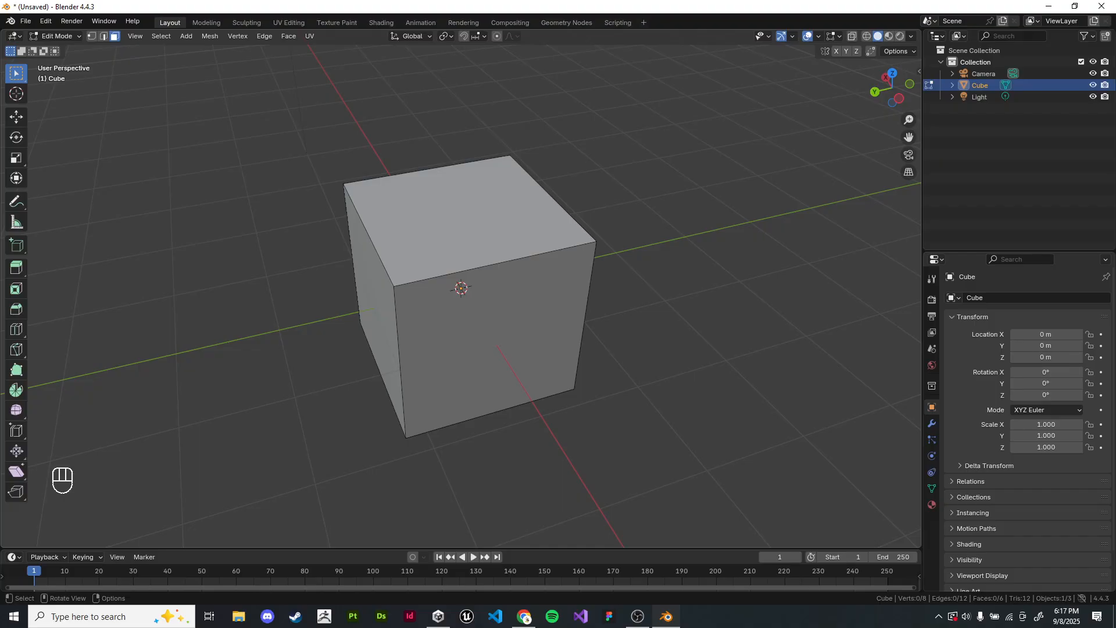
Step: Select the cube's front face, and return to vertex selection mode with nothing selected
middle_click_drag(465, 326, 492, 344)
middle_click_drag(493, 344, 488, 312, "shift")
left_click(465, 288)
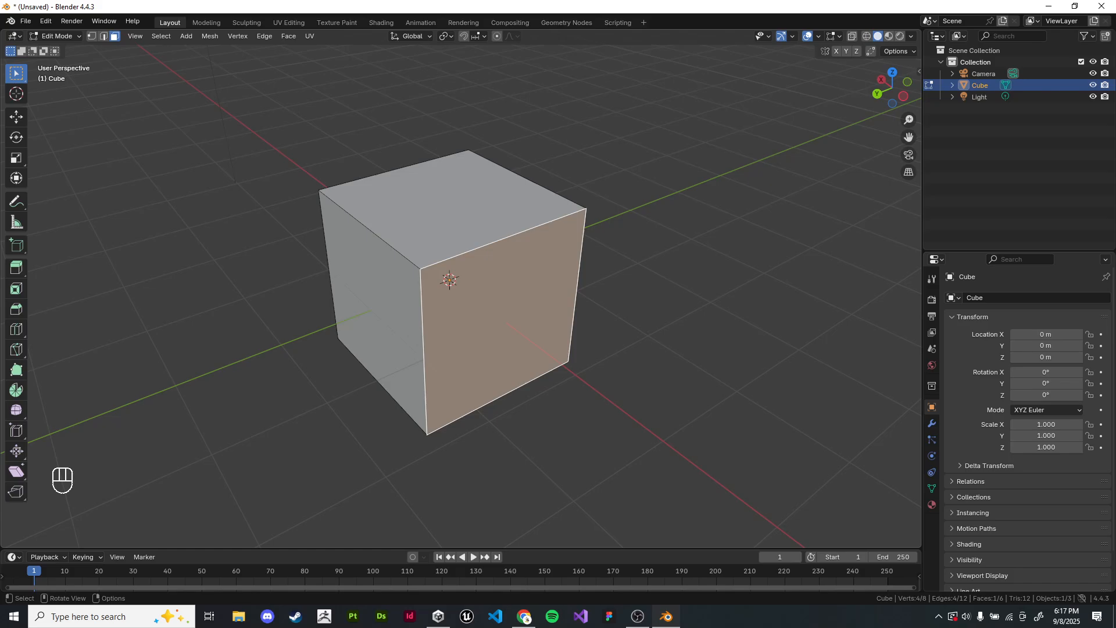
left_click(91, 36)
left_click(245, 151)
scroll(244, 151, "up", 1)
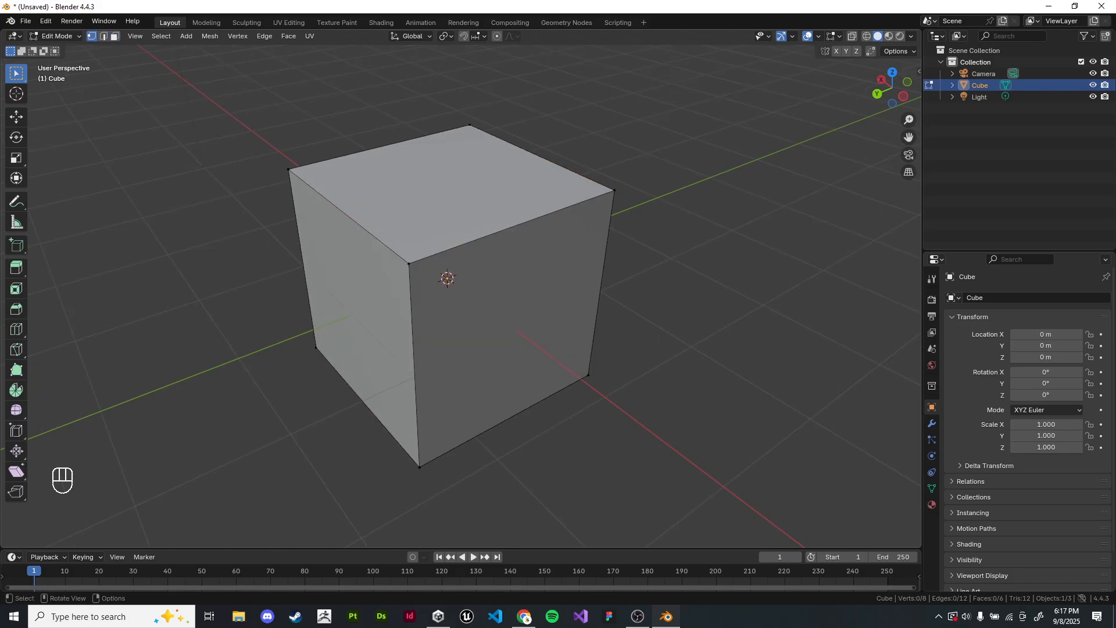
middle_click_drag(245, 151, 231, 148, "shift")
Step: Switch to the Lecture 1 slides in Chrome and present the Basic Operations - Edit Mode slide
key("alt+Tab")
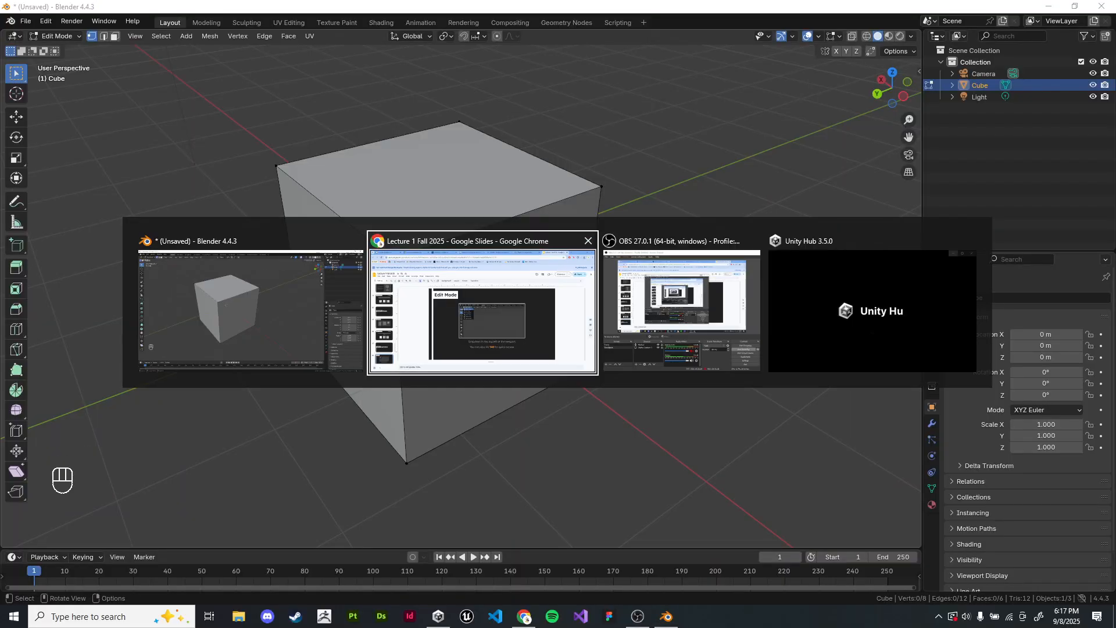
scroll(69, 353, "down", 4)
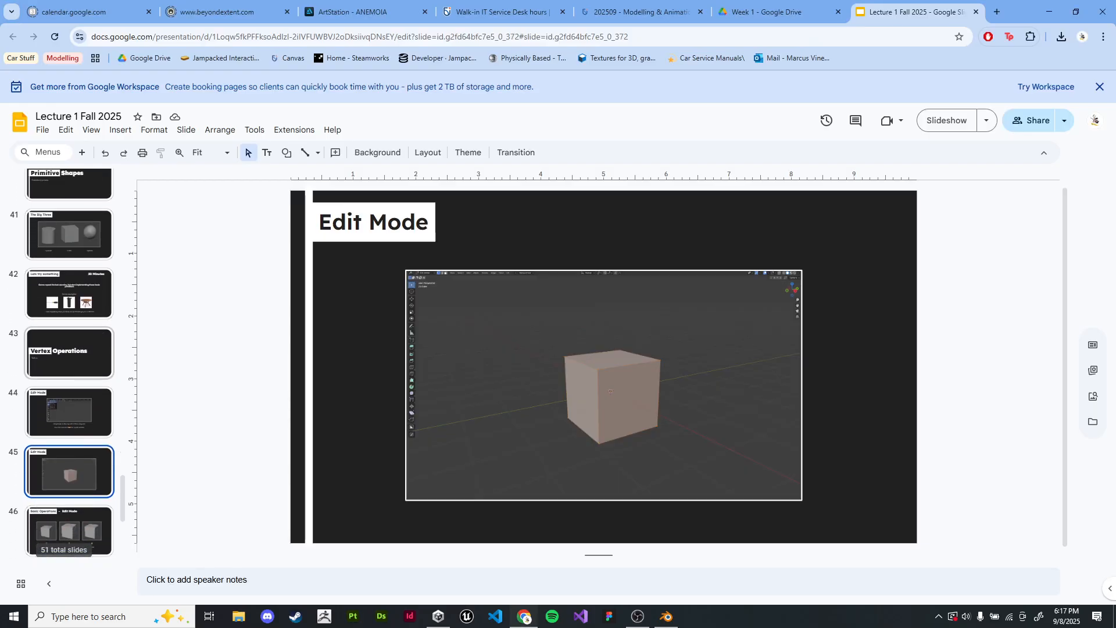
left_click(69, 354)
left_click(946, 120)
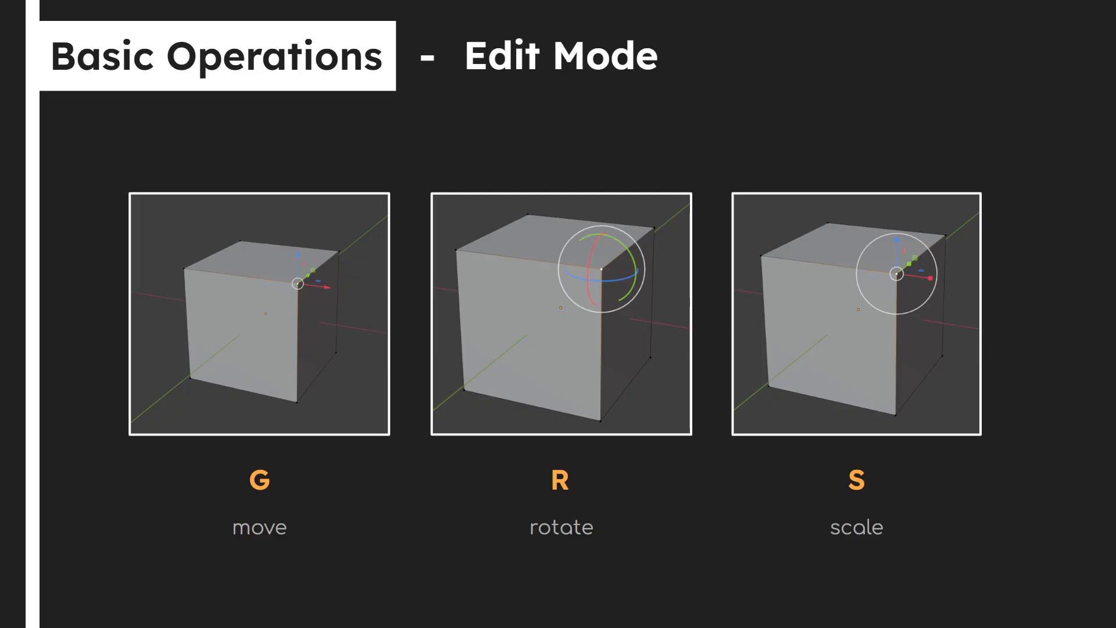
Step: Switch back to Blender and box-select the cube's nearest top corner vertex
key("alt+Tab")
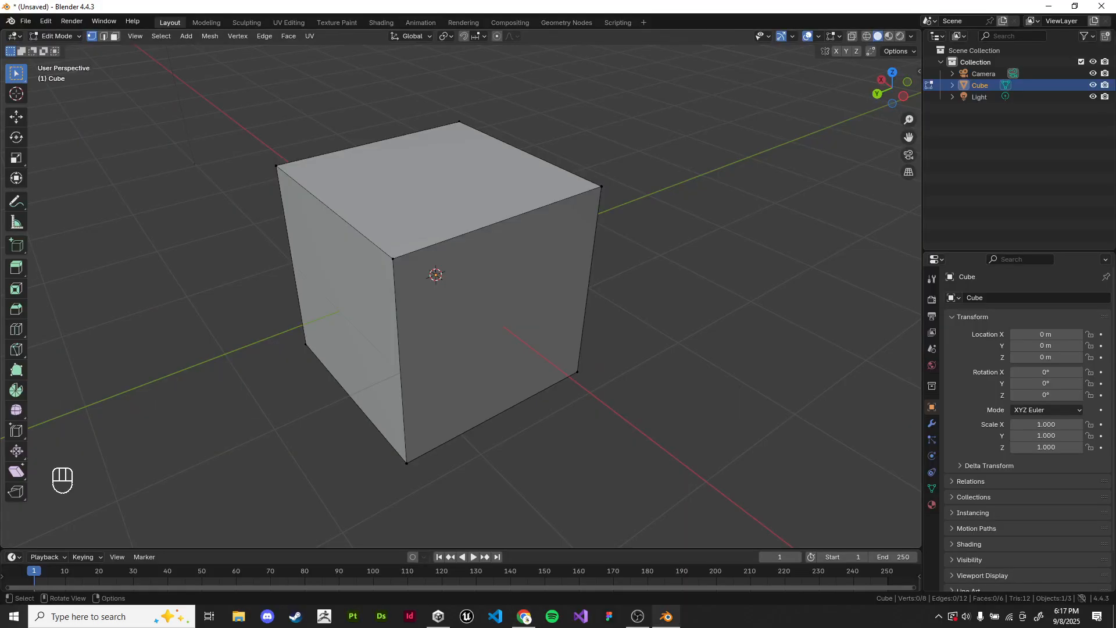
left_click_drag(347, 228, 428, 300)
scroll(428, 299, "down", 2)
mouse_move(428, 300)
middle_mouse_down()
mouse_move(447, 310)
mouse_move(428, 299)
middle_mouse_up()
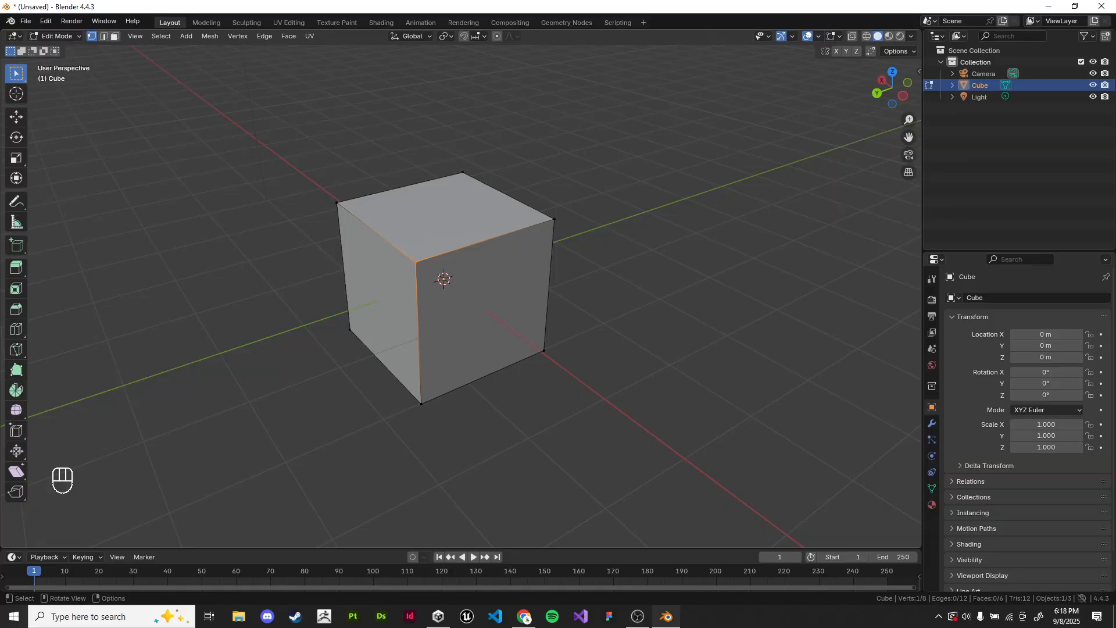
Step: Try moving the top corner vertex freely, and try the same with two neighbouring front-face vertices added to the selection
key("g")
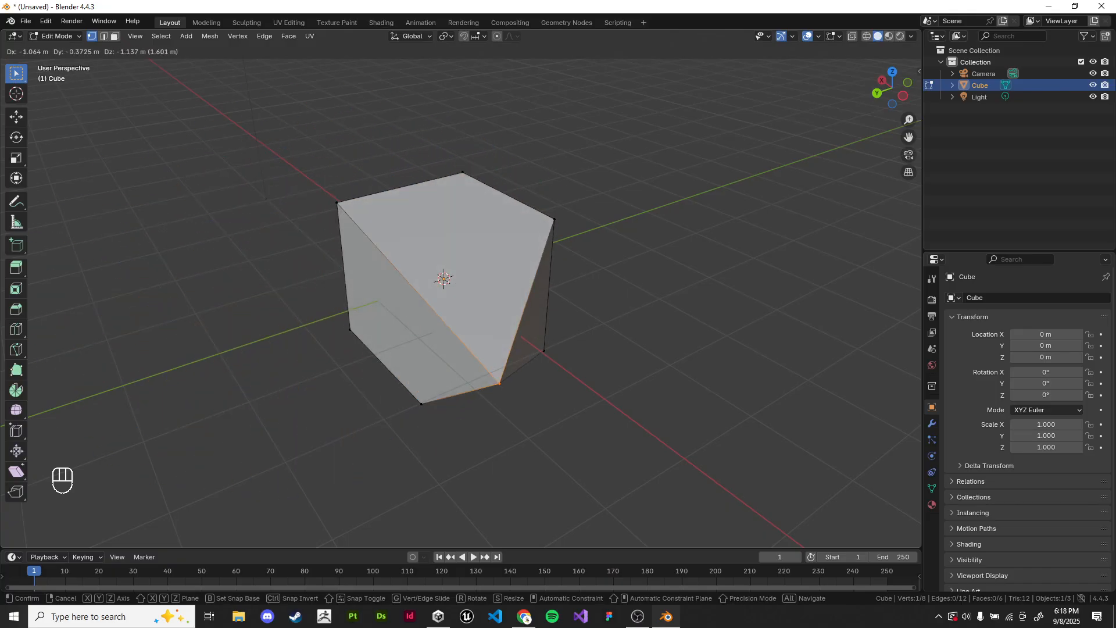
key("Escape")
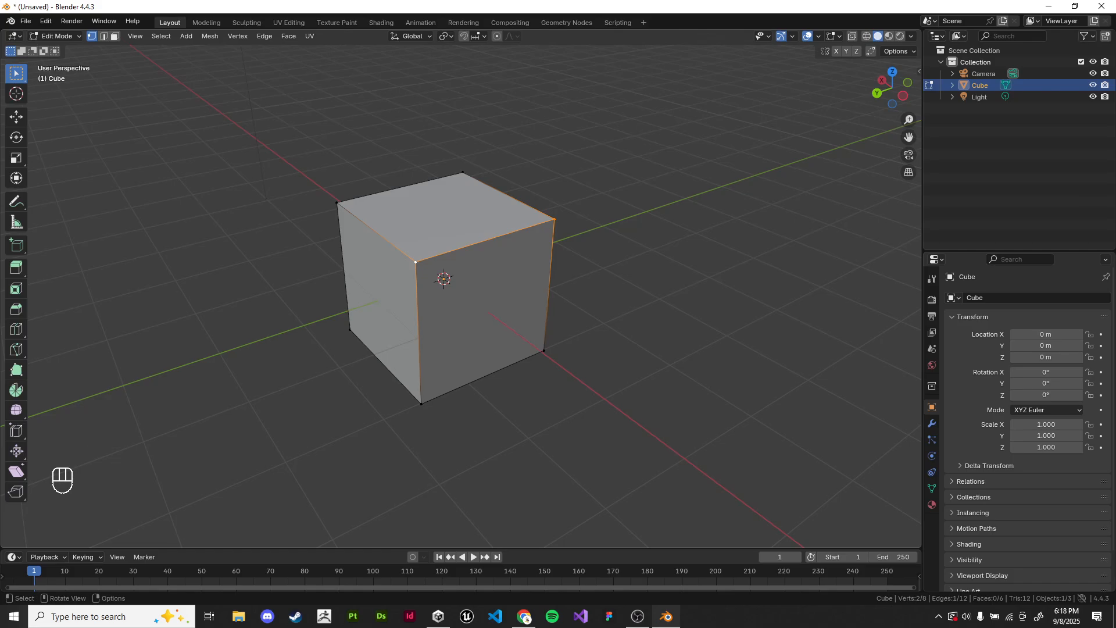
left_click(421, 404, "shift")
middle_click_drag(422, 404, 434, 406)
key("g")
right_click(381, 389)
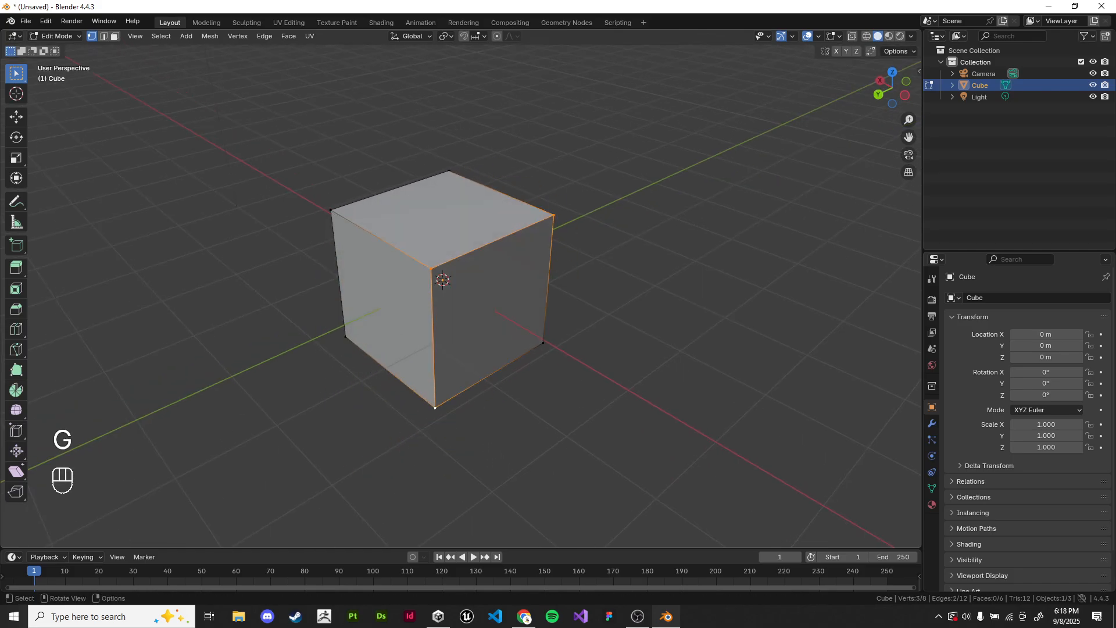
Step: Add the front face's fourth vertex to the selection and try moving all four vertices together
left_click(543, 344, "shift")
middle_click_drag(544, 344, 523, 317, "shift")
key("g")
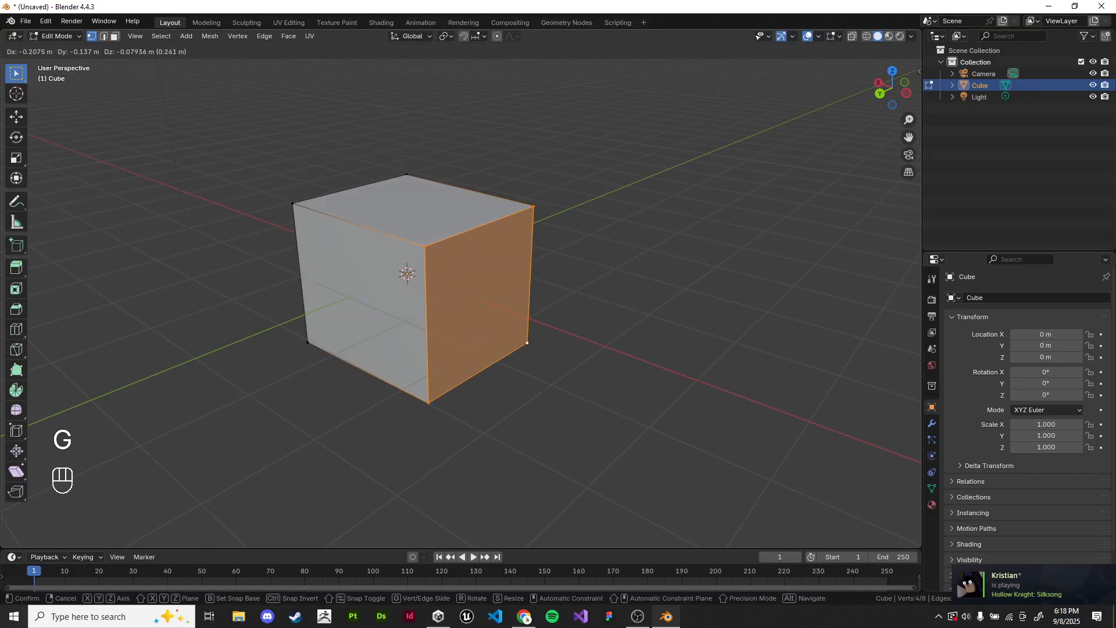
right_click(427, 347)
mouse_move(427, 346)
middle_mouse_down()
mouse_move(366, 345)
mouse_move(354, 328)
mouse_move(436, 352)
middle_mouse_up()
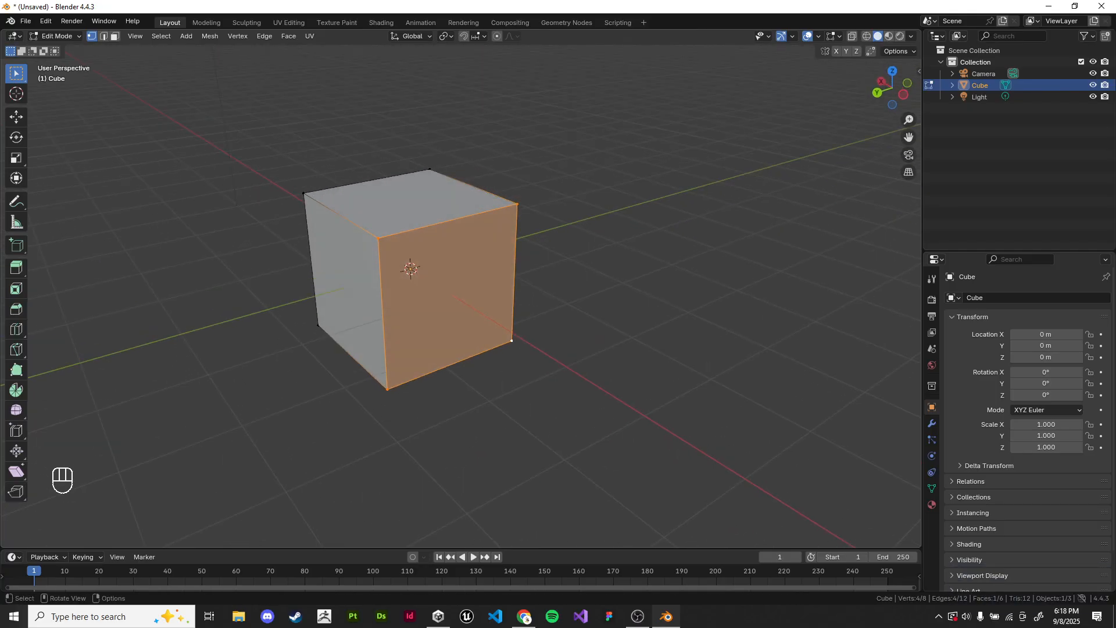
scroll(437, 352, "up", 5)
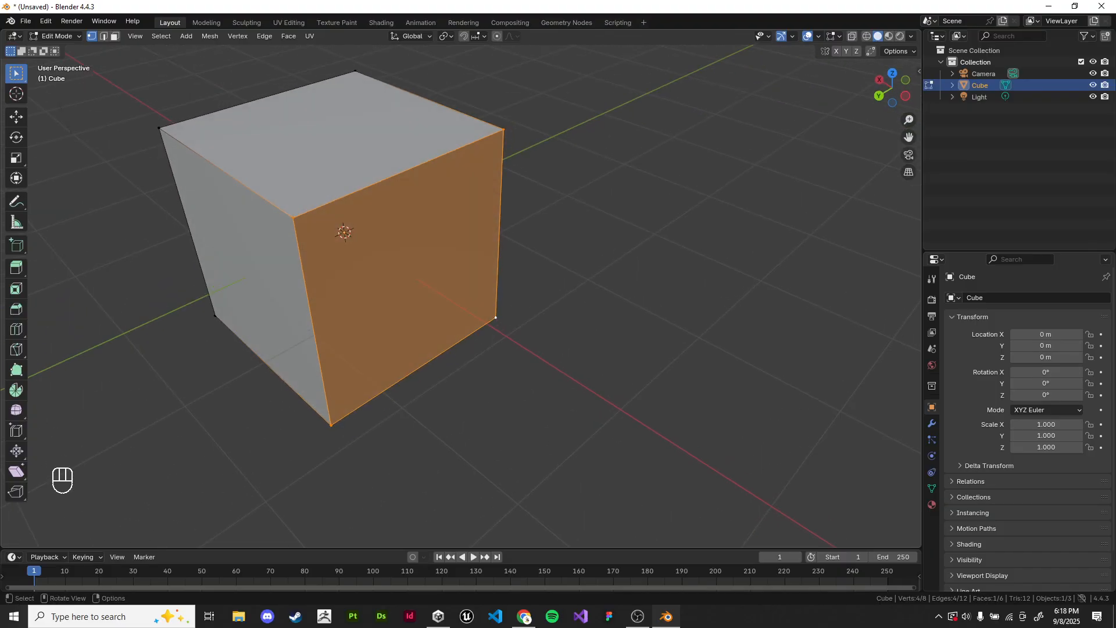
key("g")
key("Escape")
Step: Switch to face selection mode and select the cube's front, top and side faces one at a time, ending with none selected
middle_click_drag(407, 291, 459, 343, "shift")
left_click(114, 36)
left_click(447, 308)
left_click(387, 215)
left_click(325, 308)
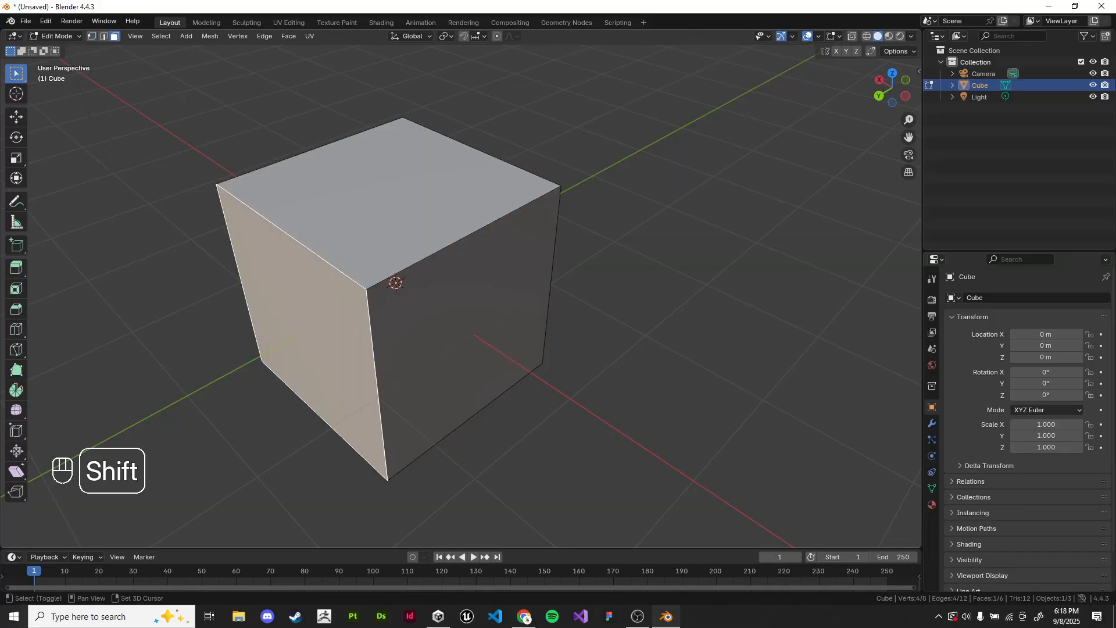
left_click(459, 325, "shift")
scroll(459, 326, "down", 2)
left_click(599, 349)
Step: Move the cube's front face freely outward, and move an adjacent face to stretch the block
left_click(474, 314)
middle_click_drag(474, 314, 499, 333)
key("g")
left_click(718, 418)
middle_click_drag(718, 419, 567, 343)
left_click(500, 337)
key("g")
left_click(715, 372)
middle_click_drag(715, 372, 776, 334)
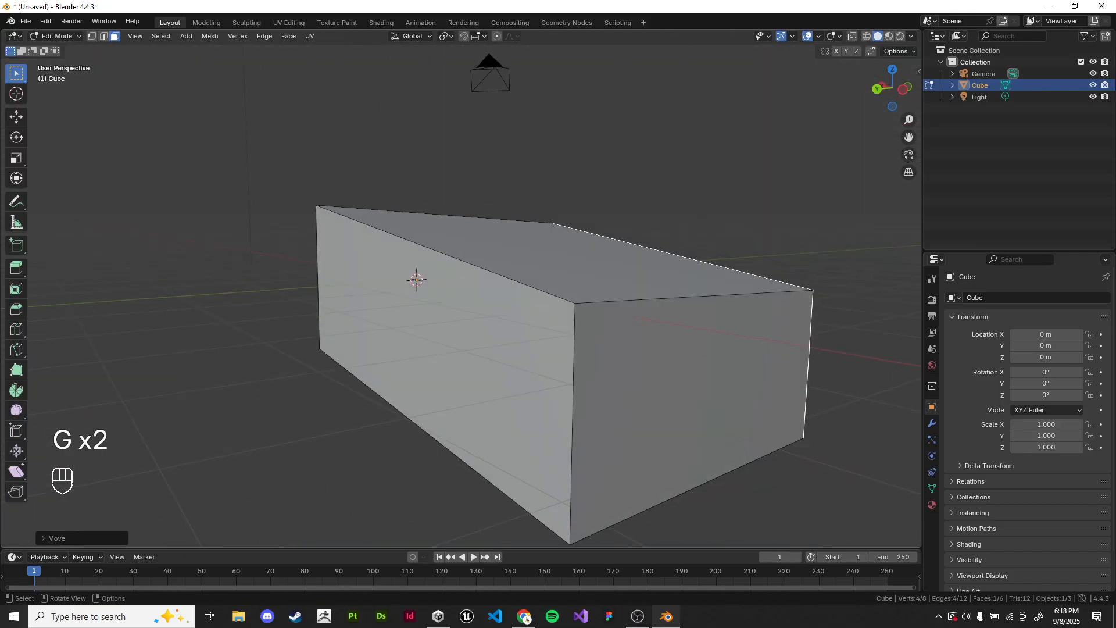
Step: Move the block's long side face freely to widen the shape
left_click(465, 331)
middle_click_drag(465, 331, 590, 317)
key("g")
left_click(457, 517)
middle_click_drag(456, 518, 279, 503)
scroll(280, 503, "down", 4)
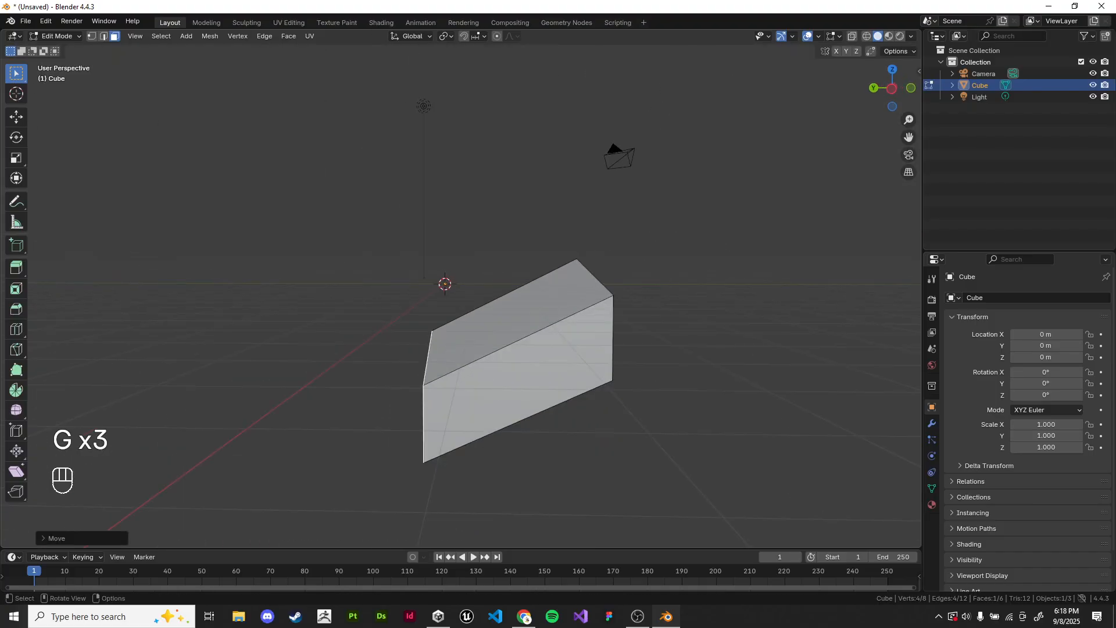
Step: Move two more faces of the block freely, orbiting around it to reach each one
middle_click_drag(514, 372, 465, 326, "shift")
left_click(465, 327)
key("g")
left_click(370, 224)
middle_click_drag(369, 224, 489, 291)
left_click(466, 396)
middle_click_drag(466, 395, 617, 302)
key("g")
left_click(604, 204)
Step: Select the block's top face and move it freely twice
middle_click_drag(604, 203, 541, 262)
left_click(538, 261)
key("g")
left_click(497, 212)
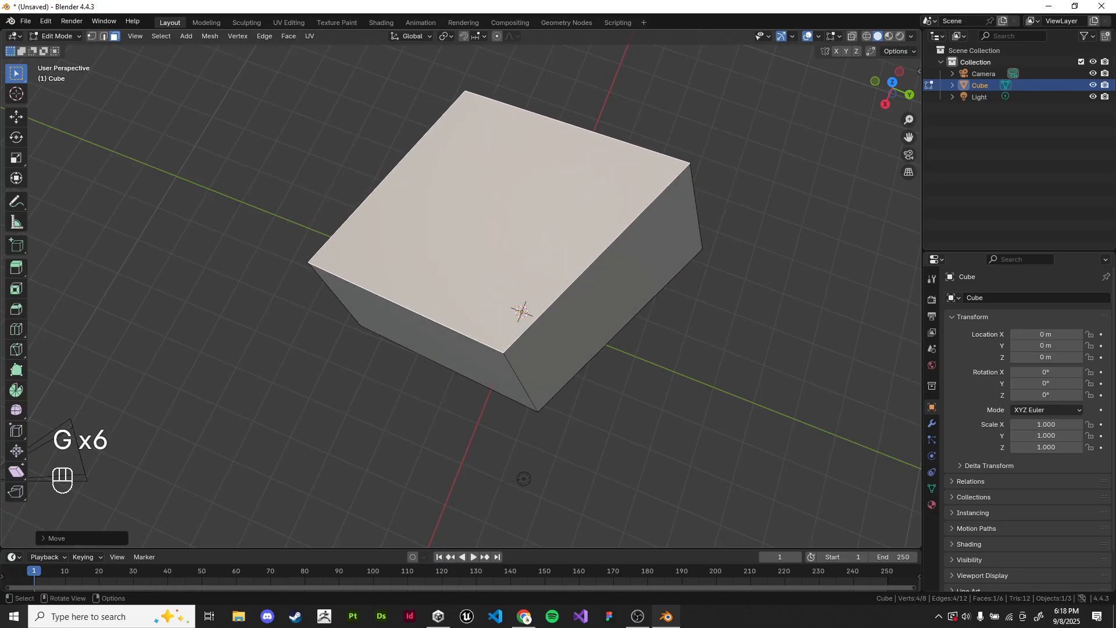
key("g")
middle_click_drag(497, 212, 669, 125)
left_click(483, 110)
Step: Select a side face of the raised block and move it freely
left_click(480, 174)
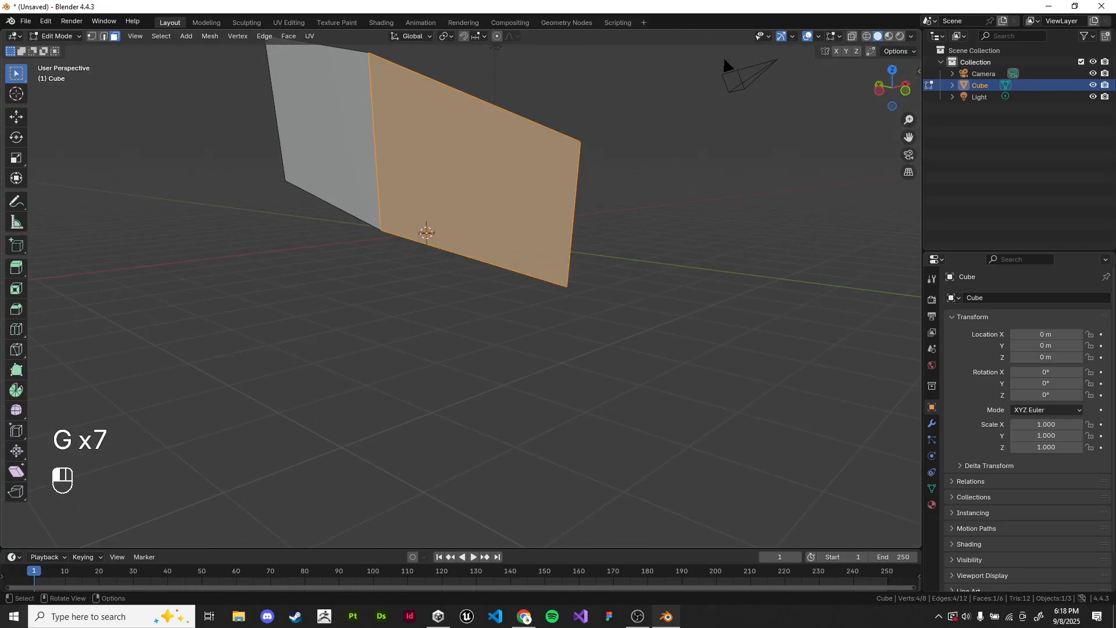
key("g")
left_click(481, 218)
middle_click_drag(481, 218, 588, 173)
Step: Move the block's end face freely outward and scale it down to about 0.42
left_click(448, 235)
key("g")
left_click(415, 349)
key("s")
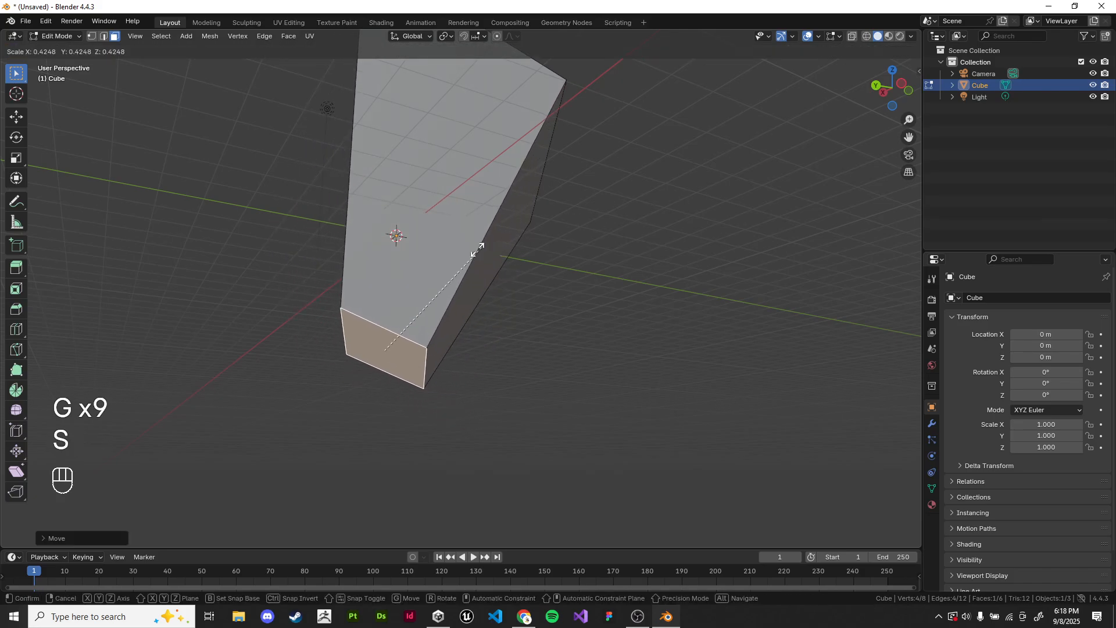
left_click(478, 250)
Step: Move the scaled-down end face once more and clear the face selection
middle_click_drag(478, 250, 418, 325)
key("g")
left_click(454, 256)
left_click(547, 291)
middle_click_drag(546, 290, 605, 270)
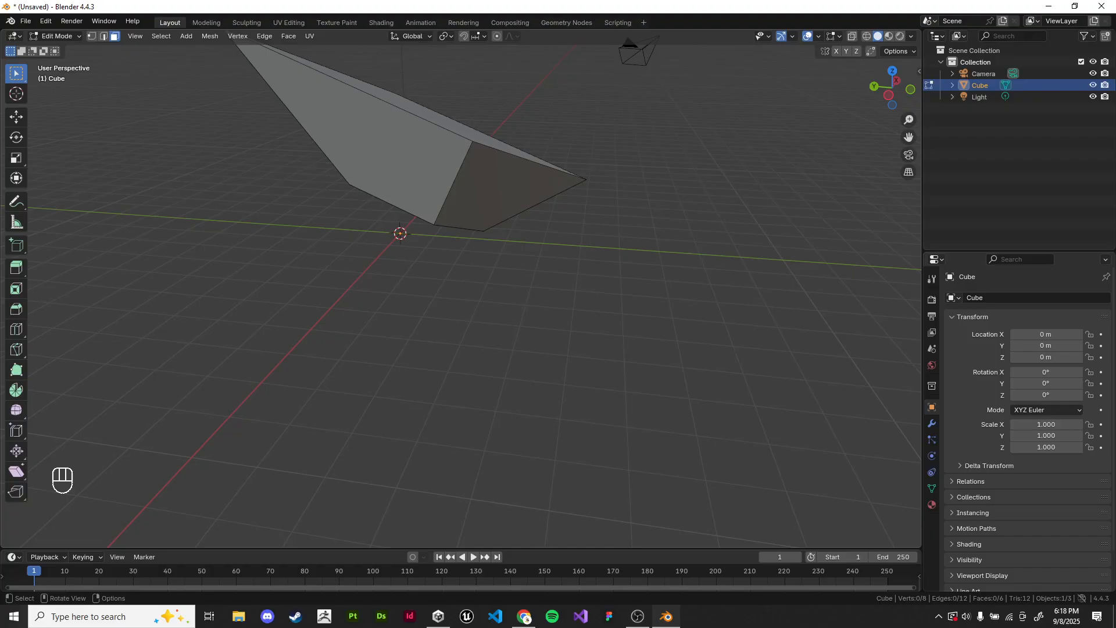
Step: Return to Object Mode and delete the deformed cube
middle_click_drag(523, 274, 585, 300)
key("Tab")
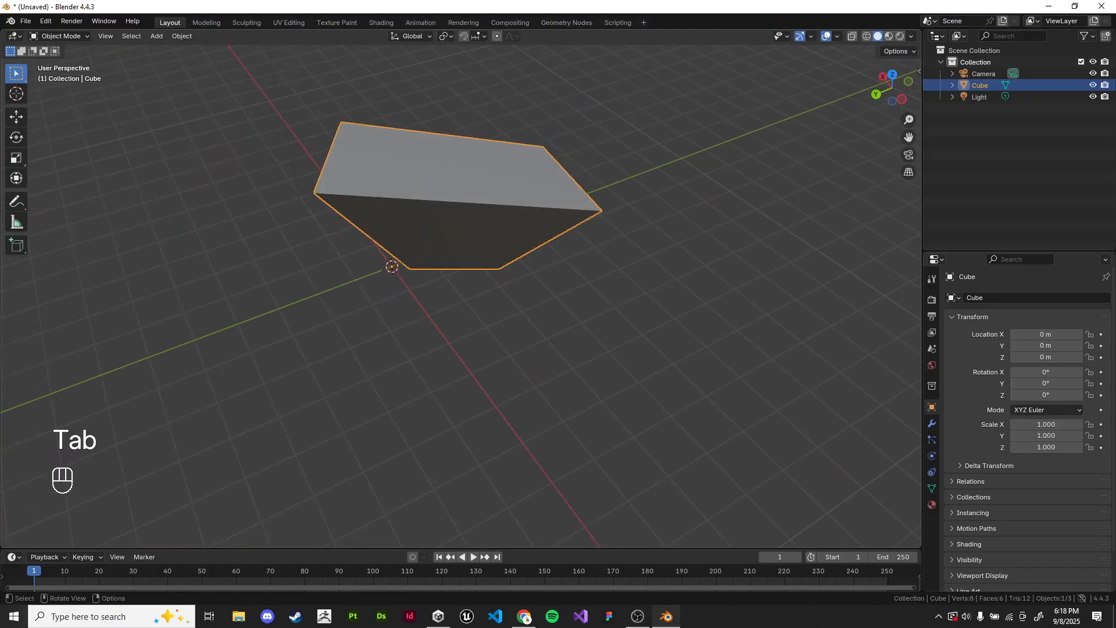
key("x")
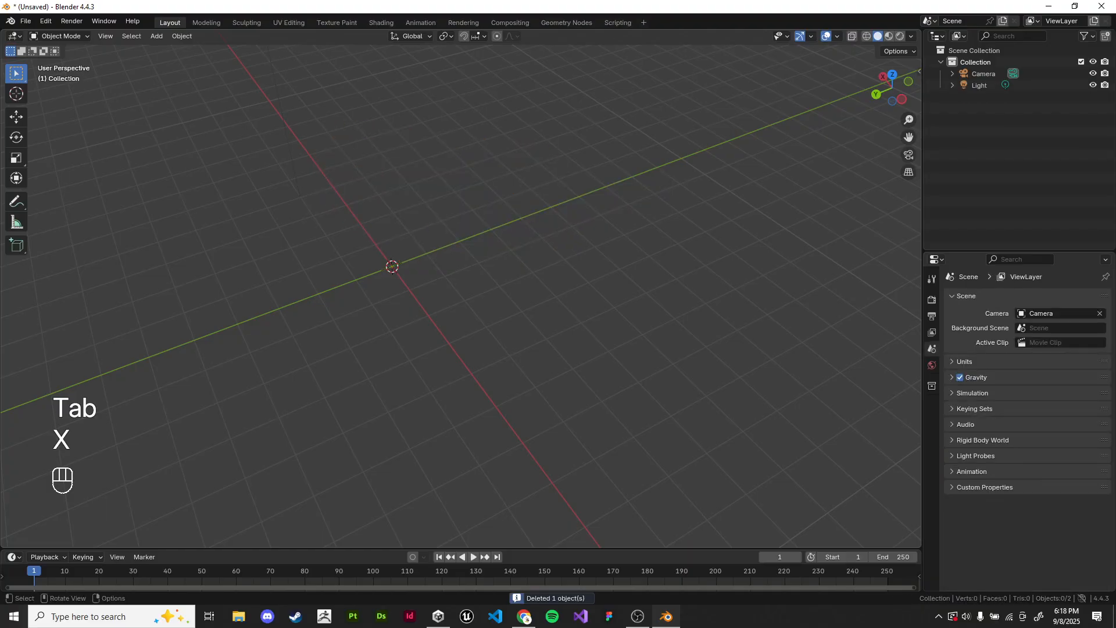
Step: Add a new cube mesh at the origin and frame it in the view
key("shift+a")
left_click(602, 220)
key("KP_Decimal")
key("KP_Decimal")
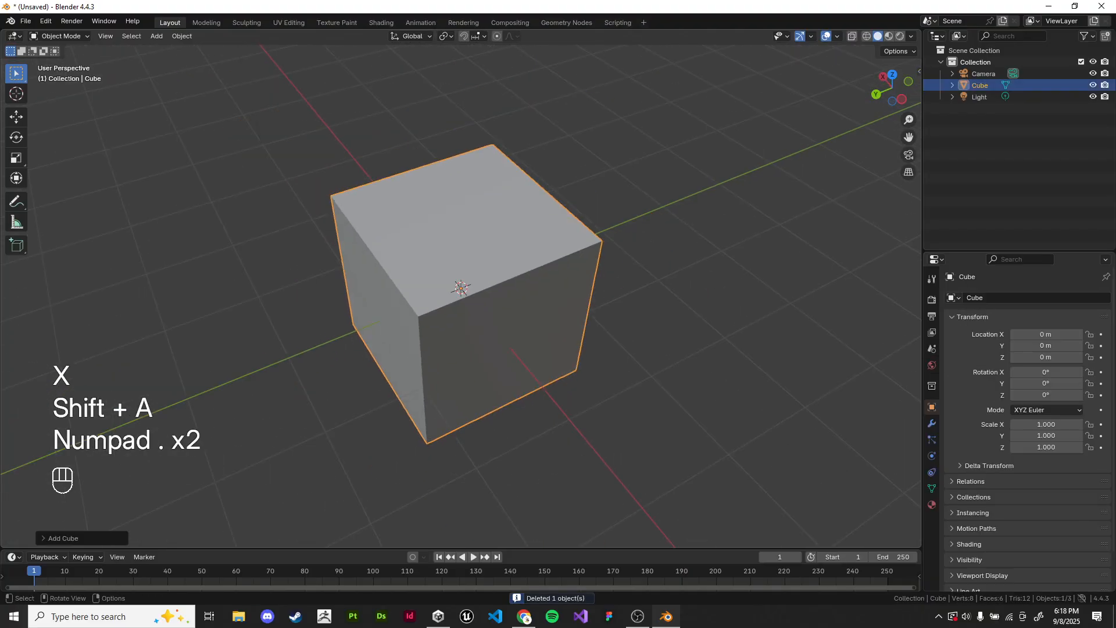
Step: Put the new cube into Edit Mode with nothing selected, and switch back to the Lecture 1 slides in Chrome
left_click(668, 232)
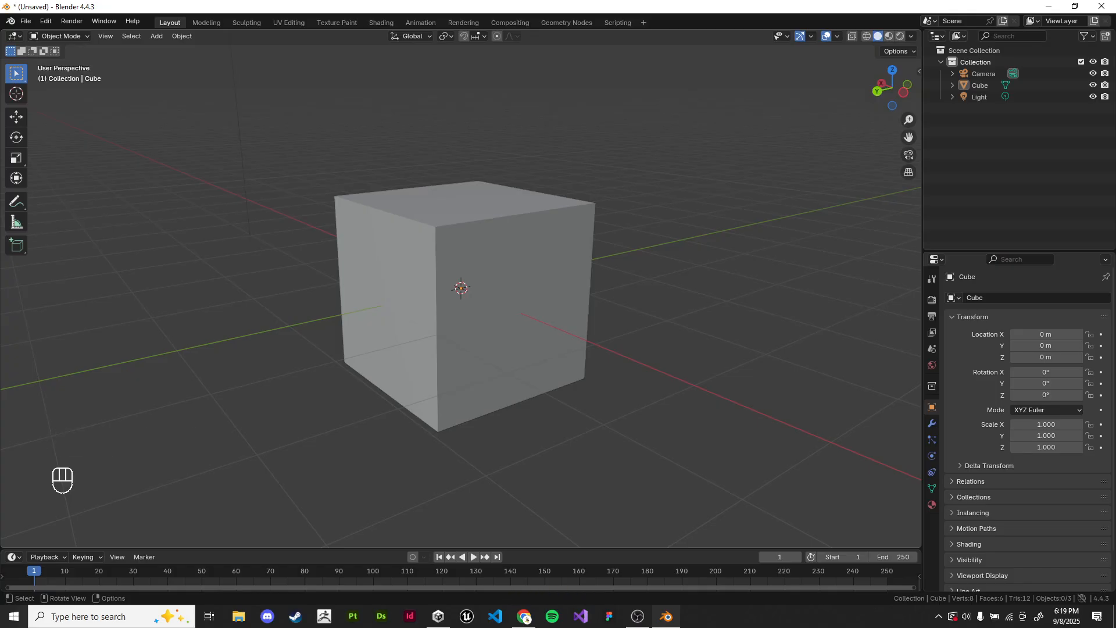
left_click(500, 290)
key("Tab")
key("alt+a")
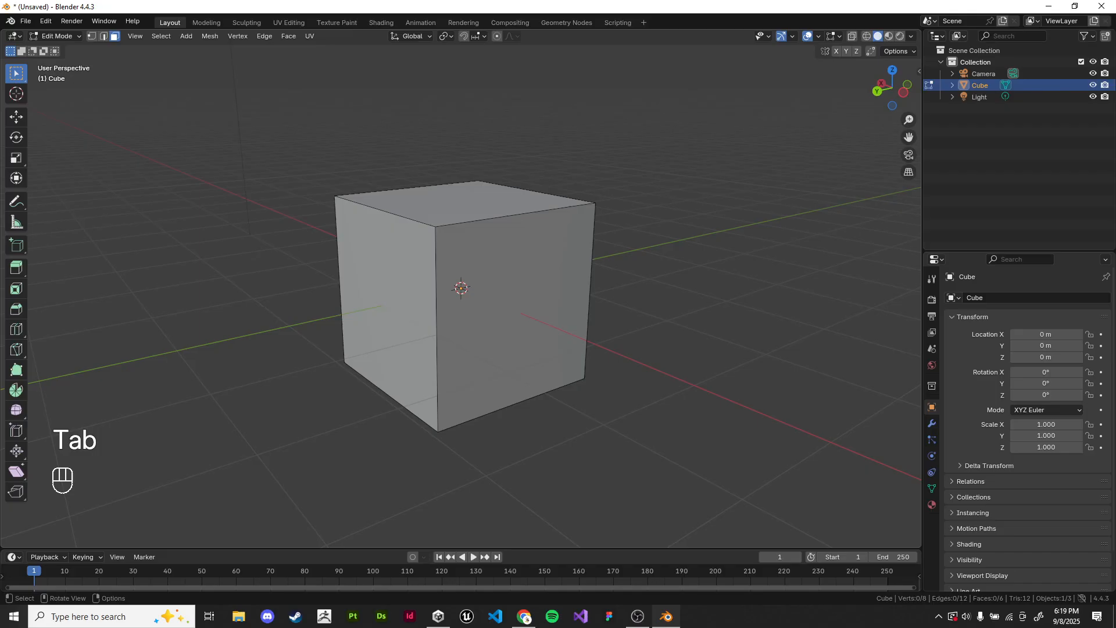
key("alt+Tab")
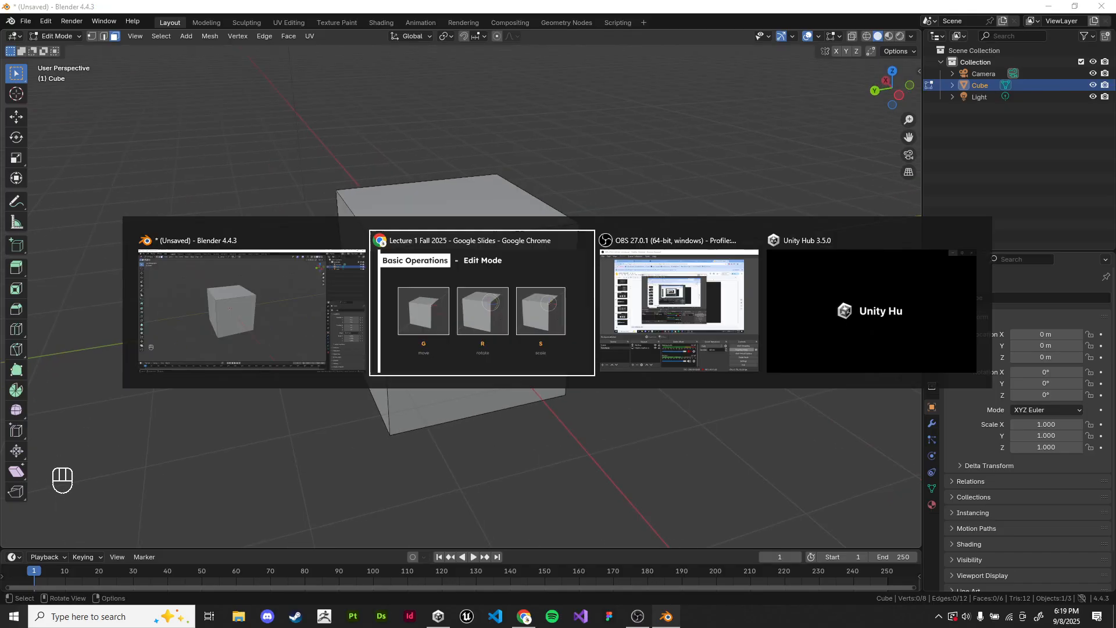
Step: Look ahead to the Diorama Project slide, go back to the earlier slides and switch to Blender
key("Right")
key("Right")
key("Right")
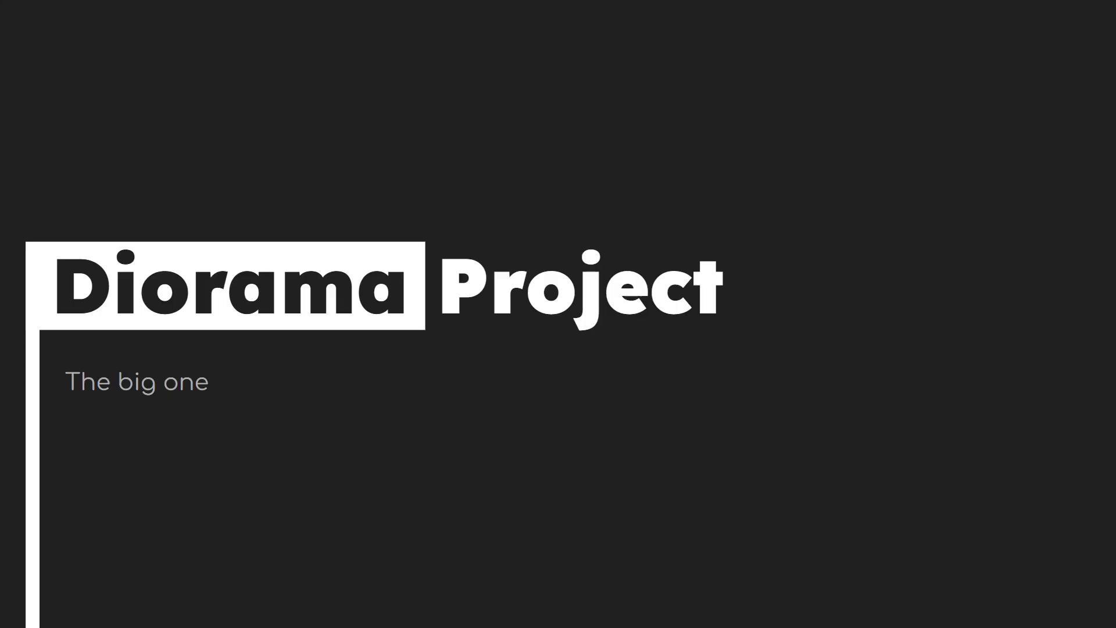
key("Left")
key("Left")
key("alt+Tab")
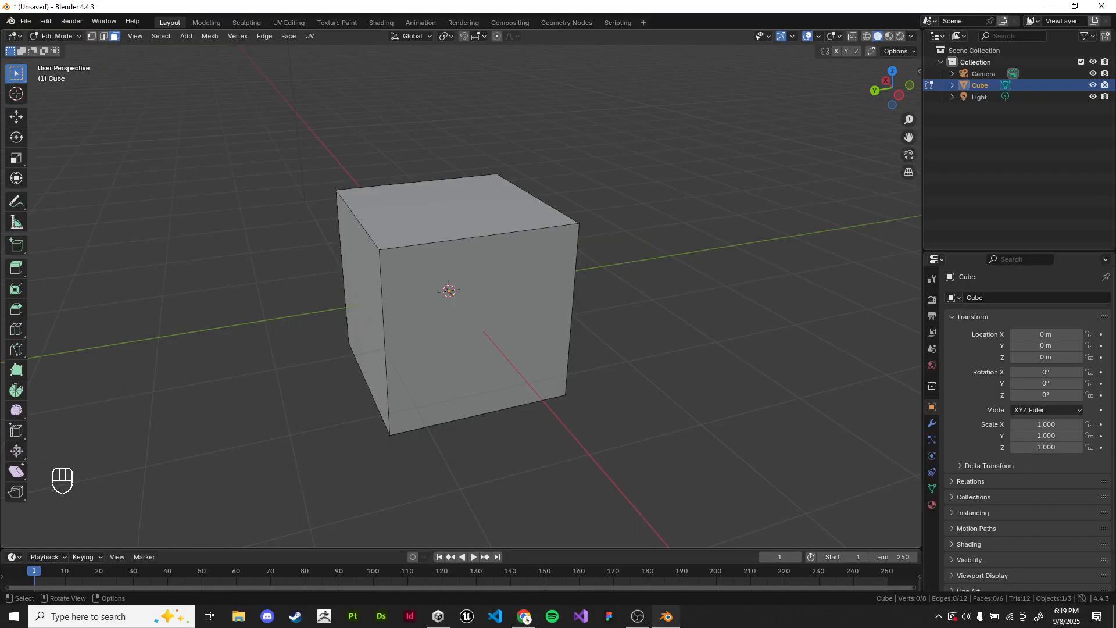
Step: Clear the face selection and cut one horizontal edge loop around the cube, keeping it centred
left_click(465, 212)
middle_click_drag(465, 212, 514, 233)
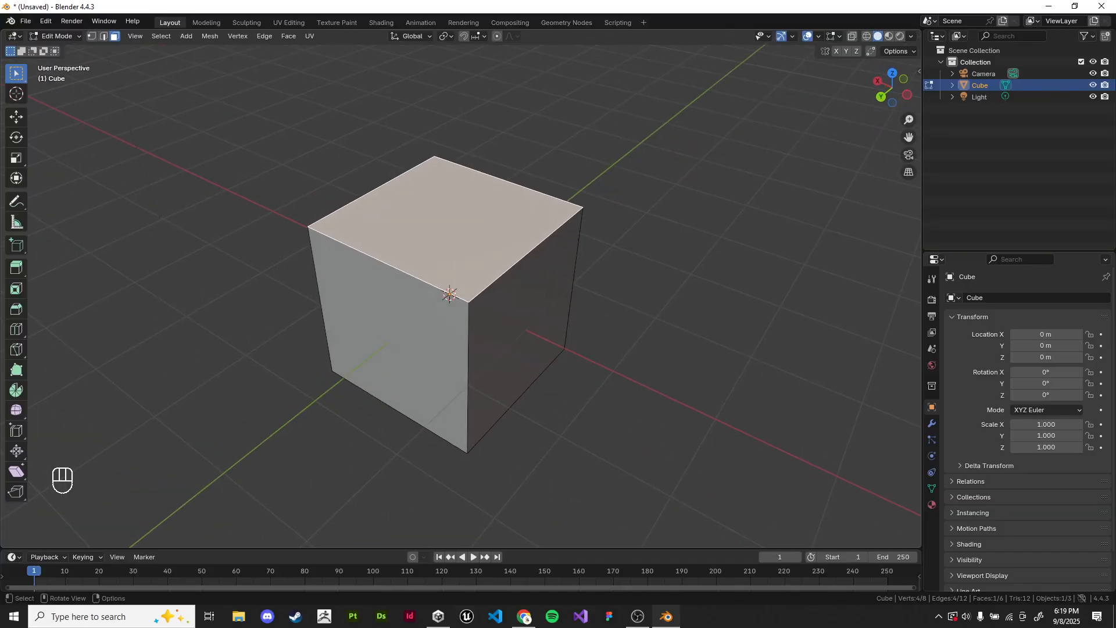
left_click(657, 256)
middle_click_drag(657, 256, 636, 239)
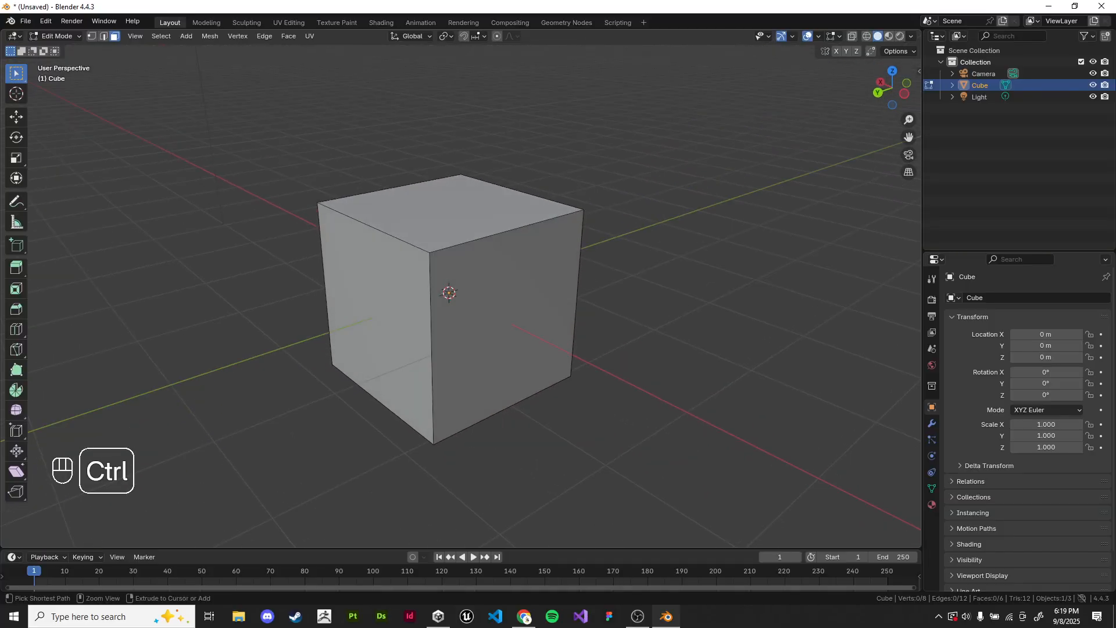
key("ctrl+r")
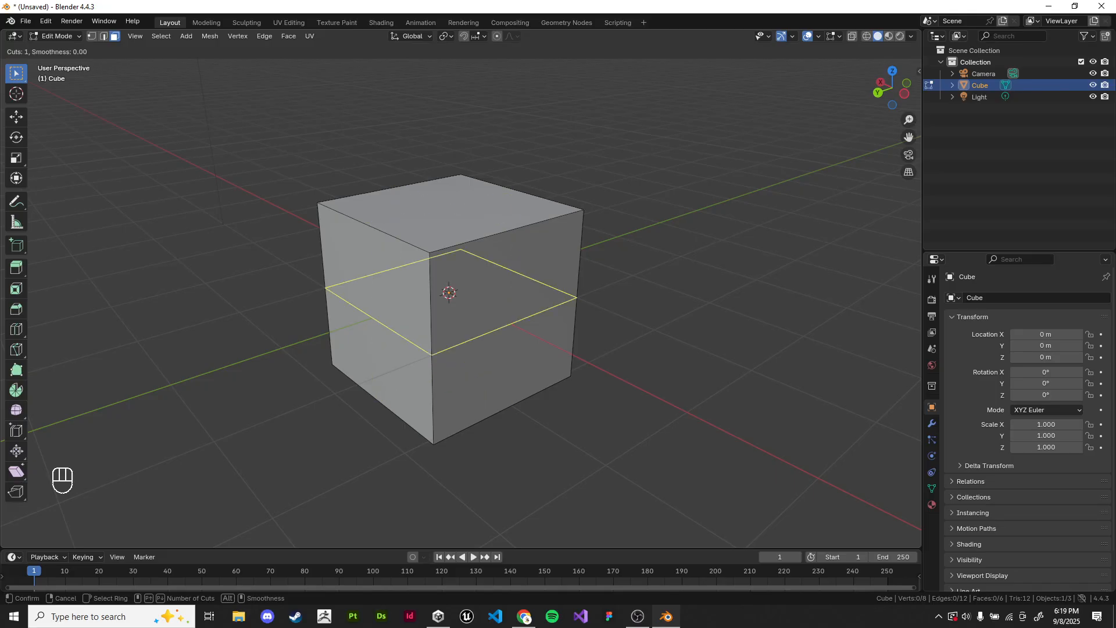
left_click(426, 331)
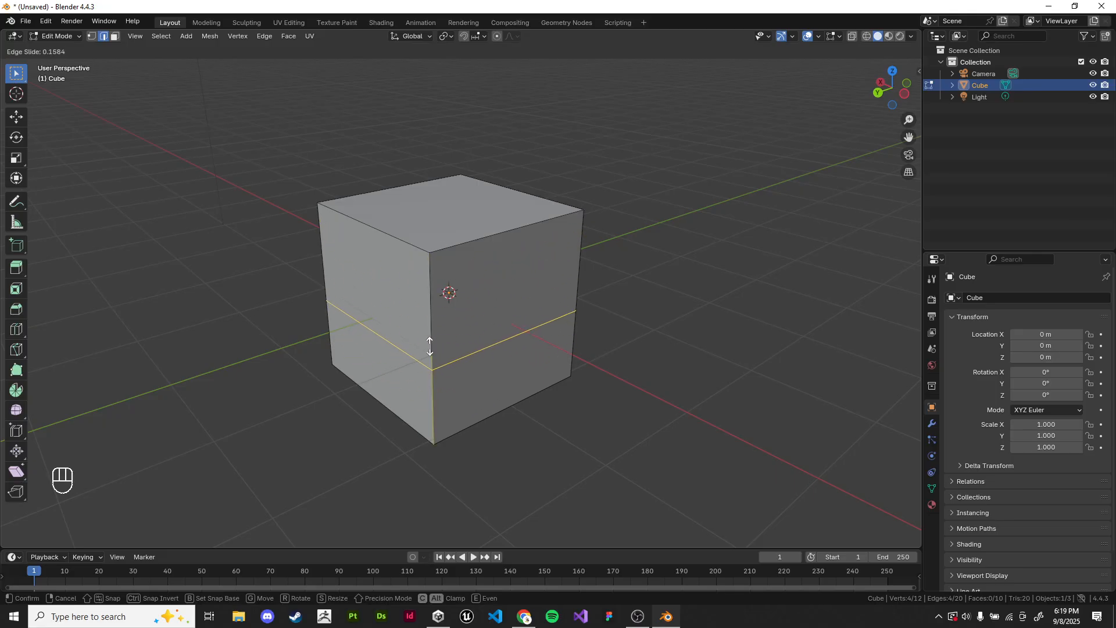
right_click(425, 399)
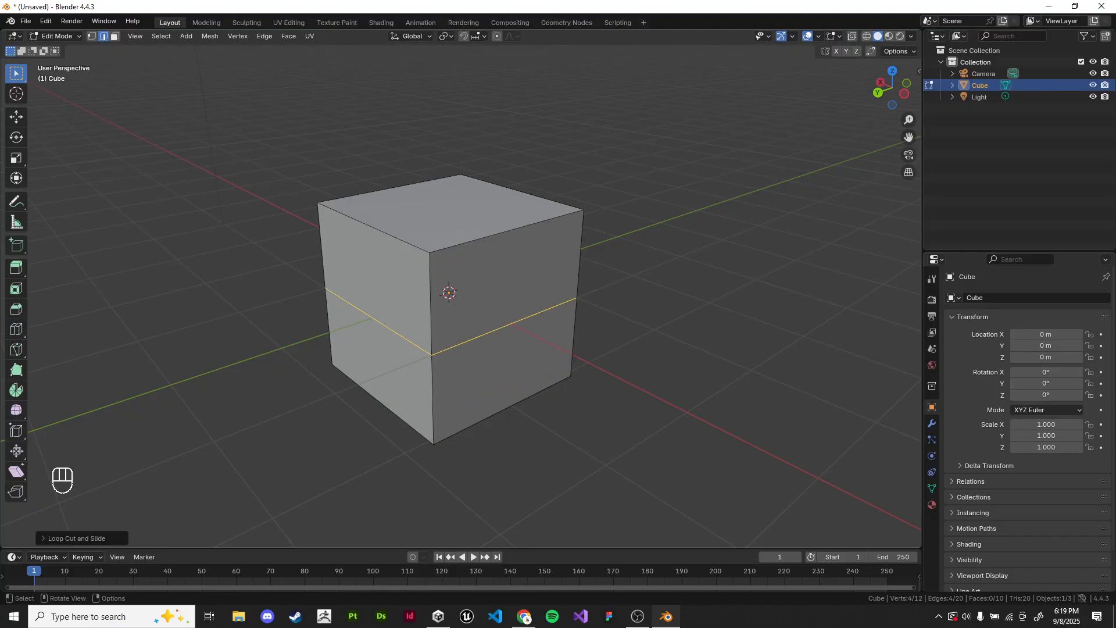
Step: Check the Loop Cut and Slide settings and clear the edge selection
left_click(76, 538)
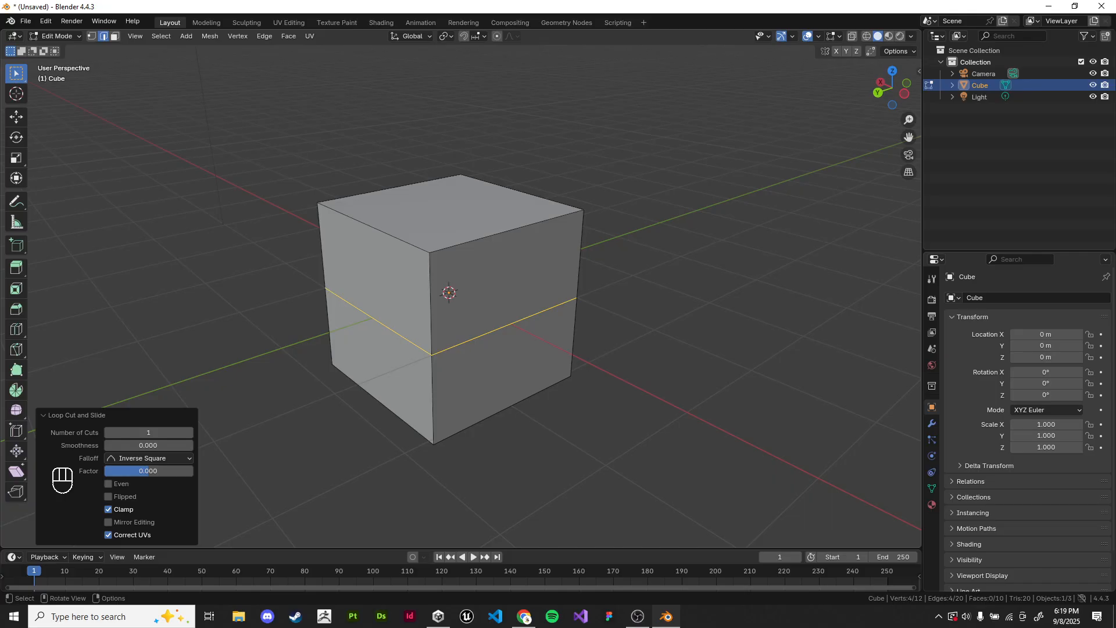
left_click(76, 415)
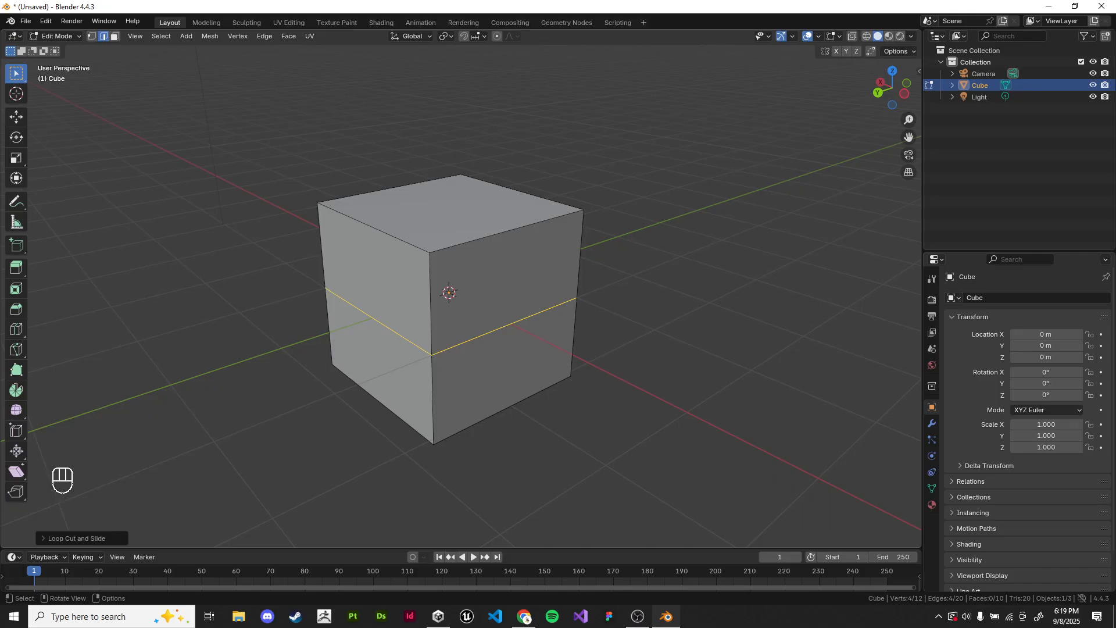
mouse_move(250, 390)
middle_mouse_down()
mouse_move(225, 355)
mouse_move(242, 384)
middle_mouse_up()
left_click(225, 355)
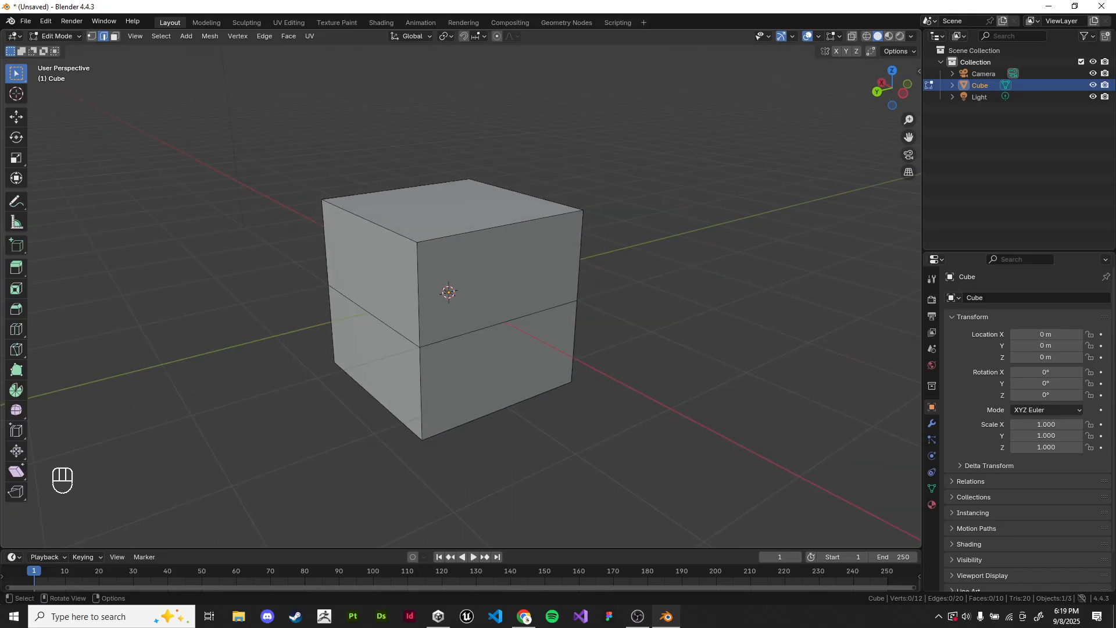
Step: Select one edge of the new loop, and in face select mode pick the face above it
left_click(499, 325)
middle_click_drag(499, 324, 503, 291, "shift")
scroll(503, 291, "up", 2)
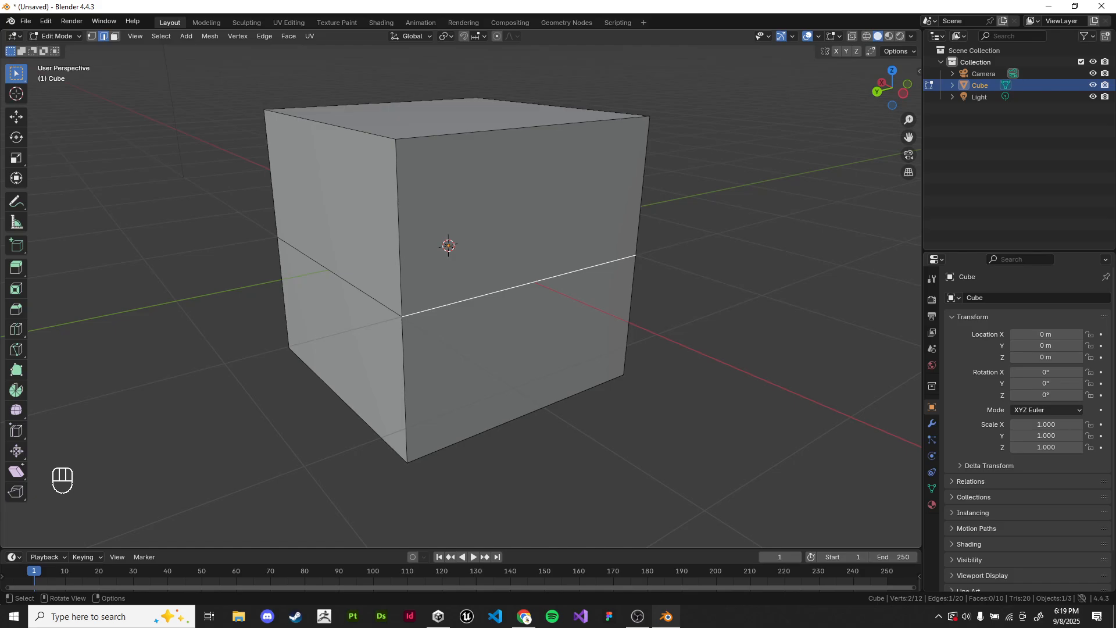
middle_click_drag(503, 291, 442, 294, "shift")
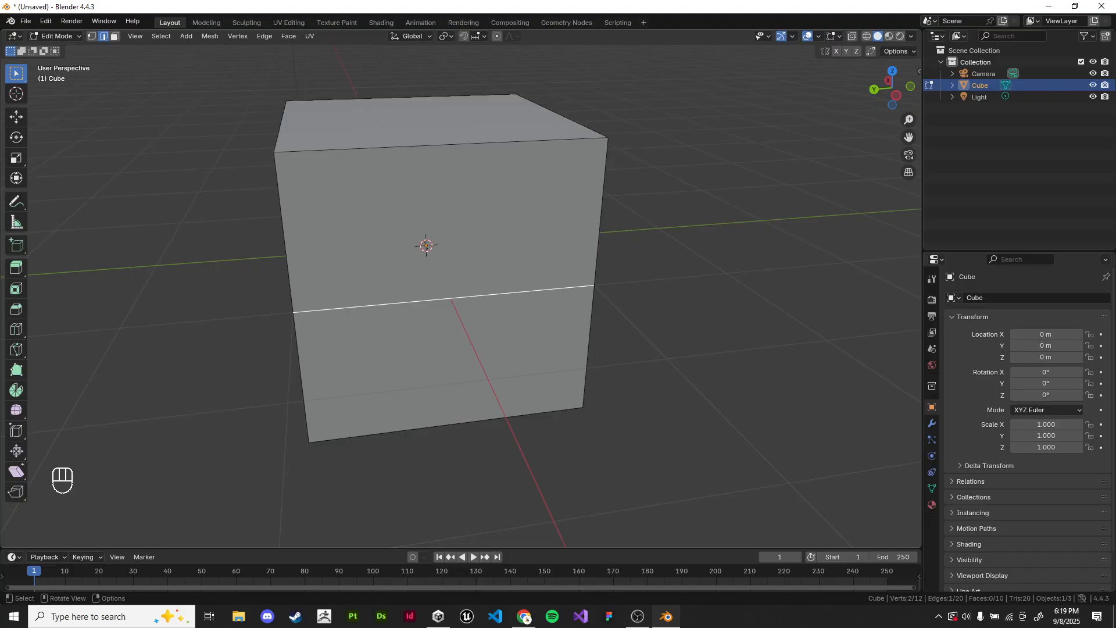
left_click(116, 36)
middle_click_drag(433, 224, 479, 239)
left_click(477, 215)
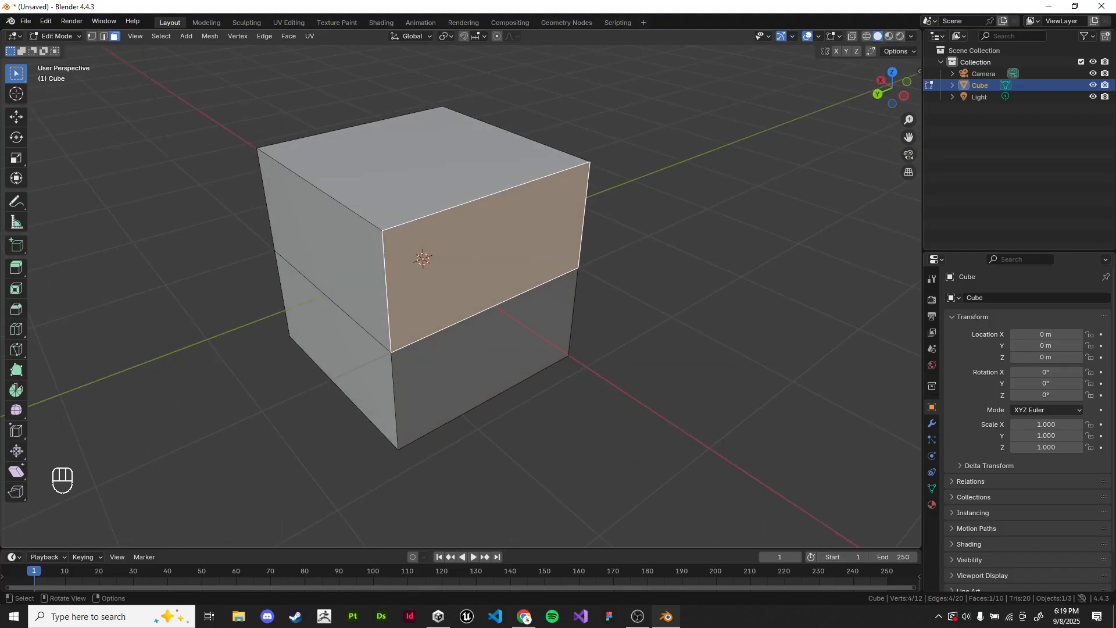
Step: In vertex select mode, pick the three vertices along one upright cube edge, and those along the neighbouring upright edge
left_click(92, 36)
left_click(224, 192)
middle_click_drag(224, 192, 227, 163)
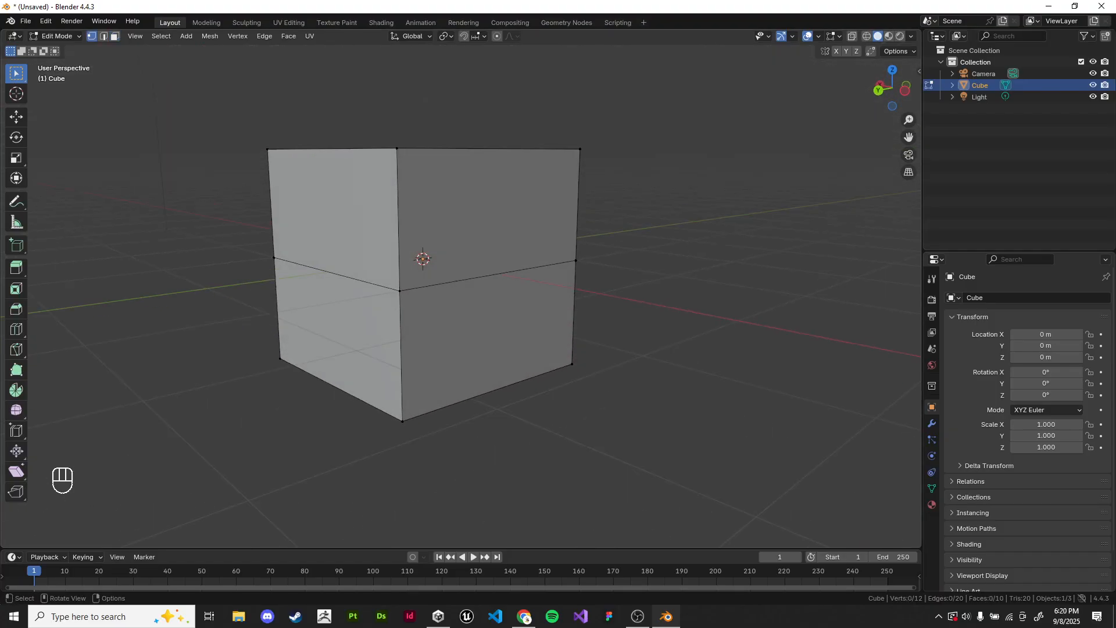
left_click(397, 148)
left_click(399, 291, "shift")
left_click(402, 421, "shift")
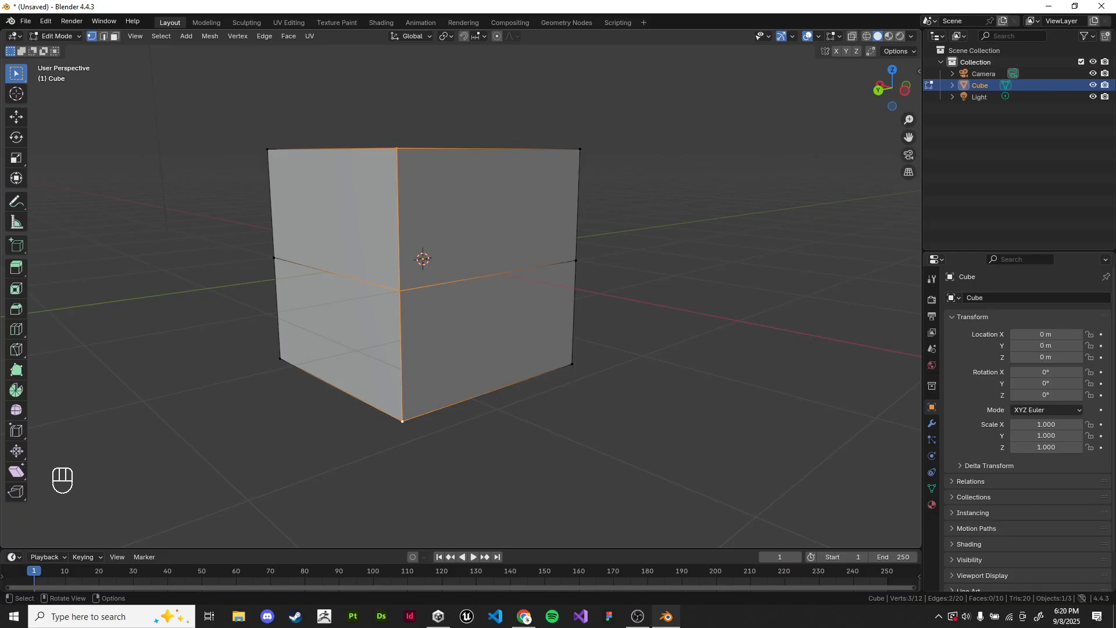
left_click(580, 149)
left_click(576, 260, "shift")
left_click(572, 364, "shift")
middle_click_drag(227, 163, 230, 197)
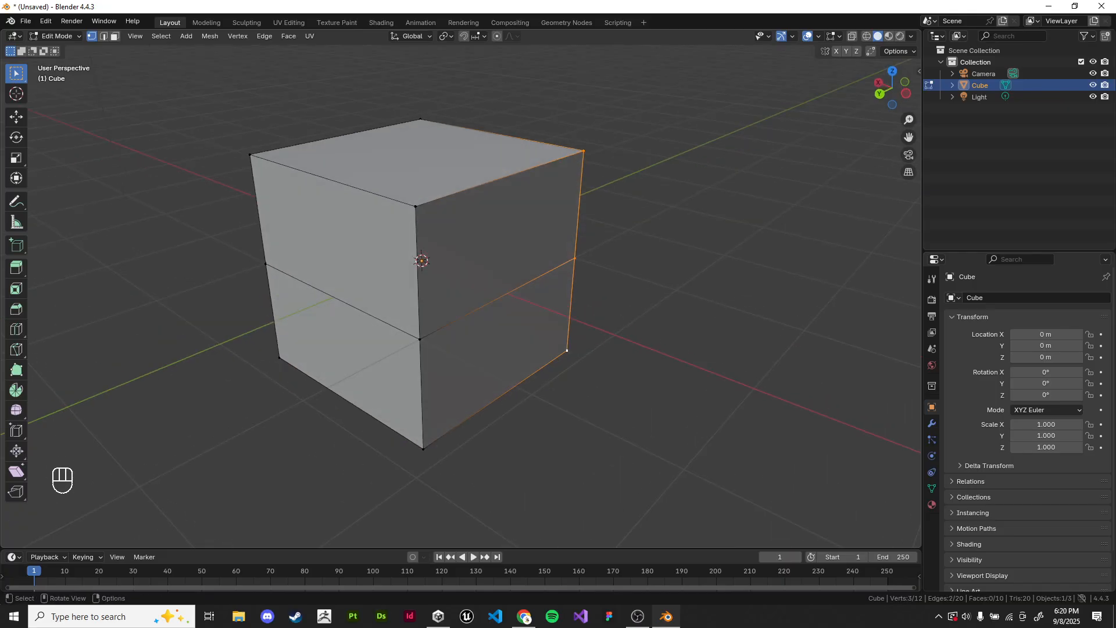
Step: Select the two vertices of one top edge and slide them along the top towards the opposite edge
middle_click_drag(465, 256, 469, 282)
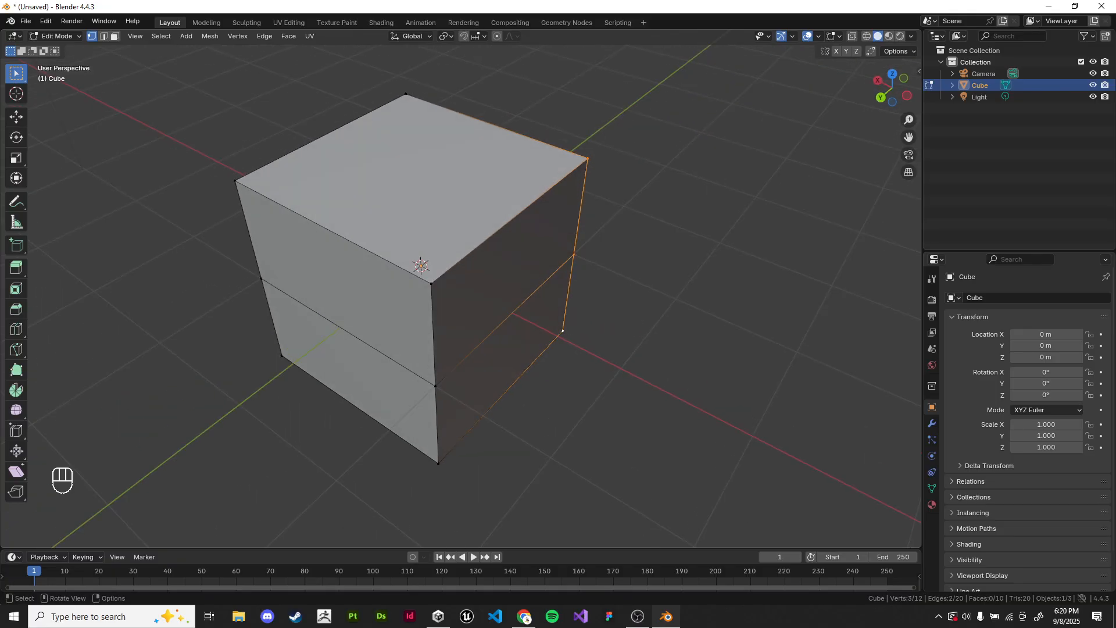
left_click(432, 284)
left_click(588, 159, "shift")
middle_click_drag(588, 160, 593, 174)
key("g")
key("g")
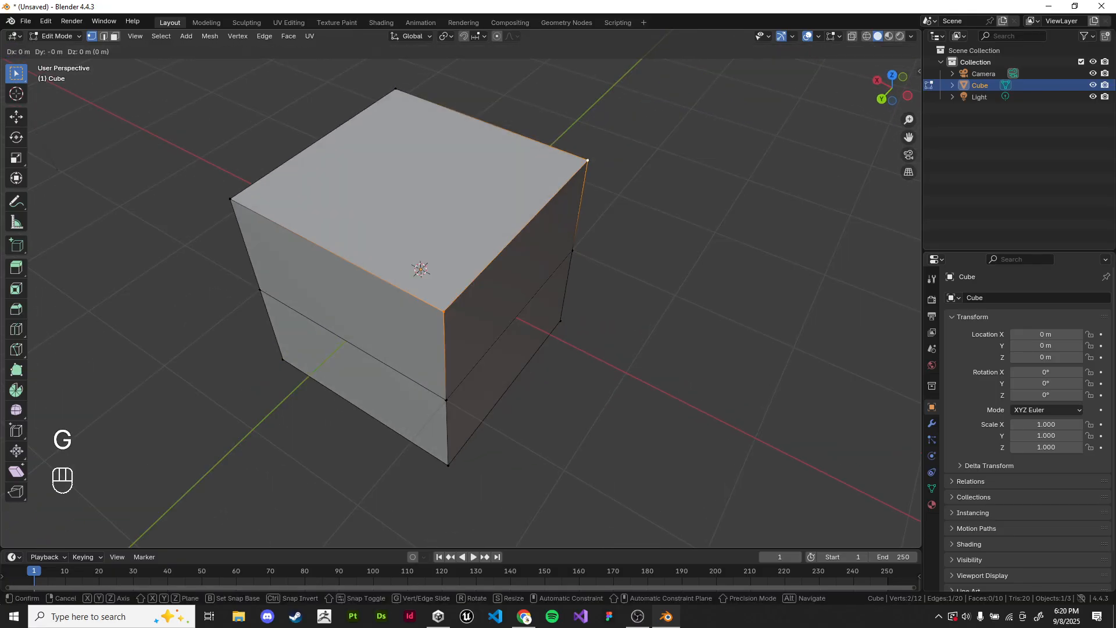
left_click(415, 98)
left_click(465, 93)
middle_click_drag(465, 116, 475, 88)
Step: Slide the two moved top vertices the rest of the way onto the opposite top edge, forming a slope
left_click(395, 107)
left_click(248, 196, "shift")
key("g")
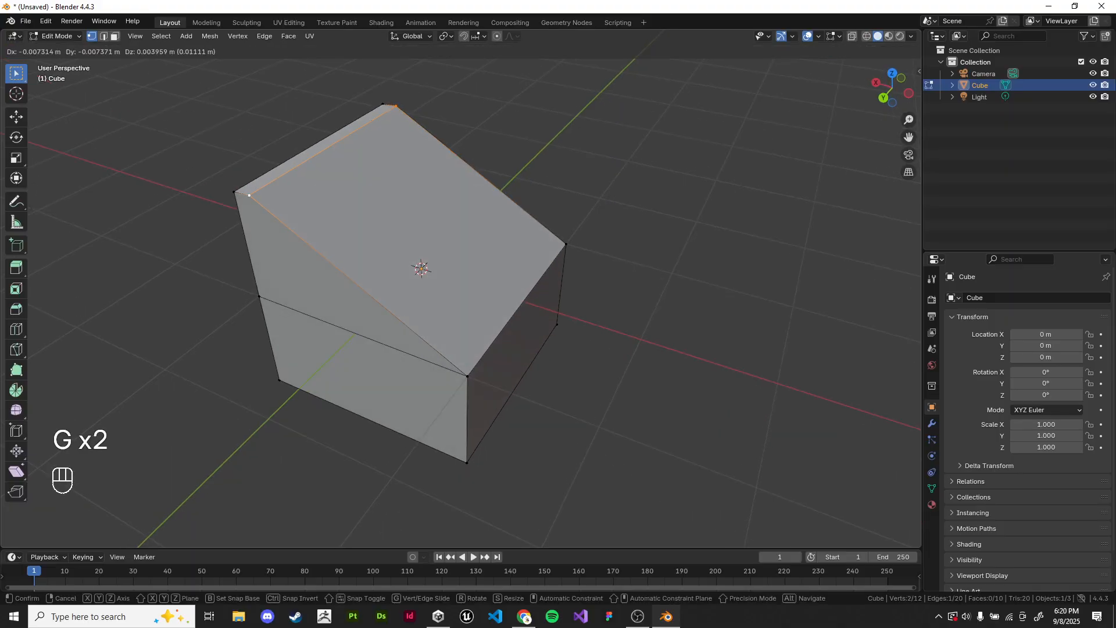
key("g")
left_click(302, 239)
key("g")
key("g")
left_click(468, 377)
Step: Select the whole mesh and merge its overlapping vertices by distance
key("a")
key("q")
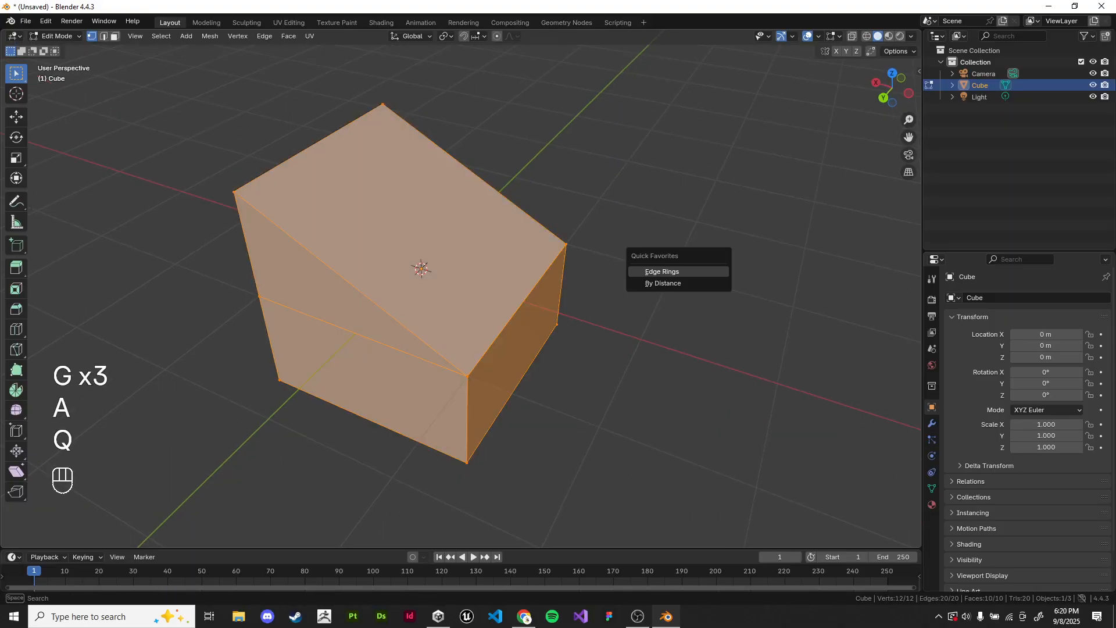
key("q")
left_click(676, 283)
left_click(677, 283)
Step: Add a centred horizontal loop cut around the lower half of the wedge
middle_click_drag(677, 283, 678, 245)
key("ctrl+r")
double_click(544, 314)
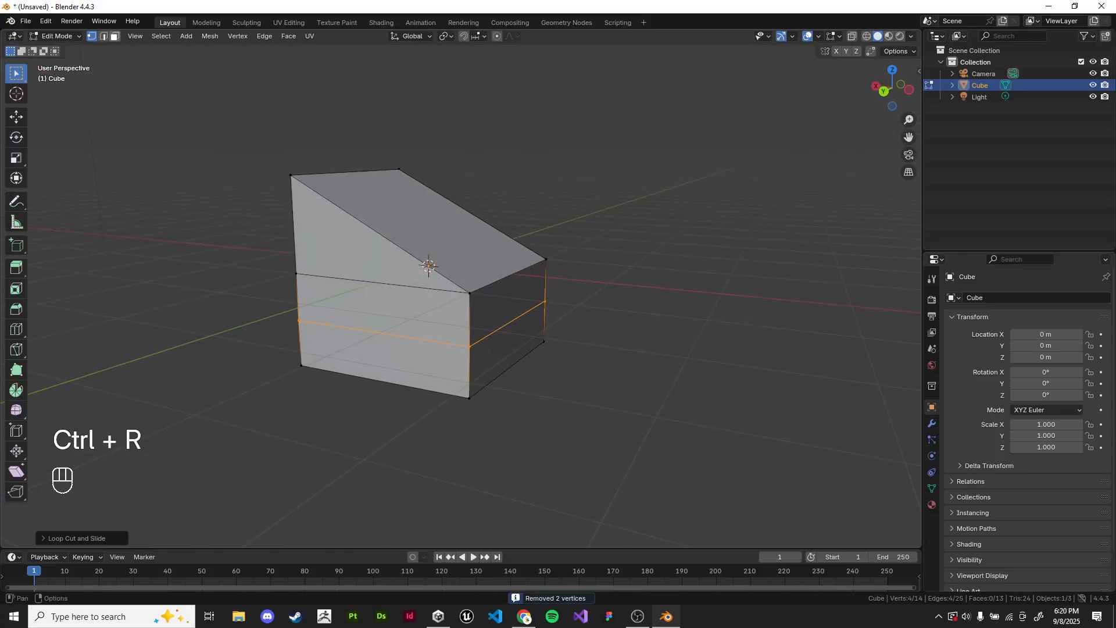
Step: In edge select mode, pull the new loop's edge below the slope outward along the X axis
left_click(104, 36)
left_click(508, 323)
key("g")
key("x")
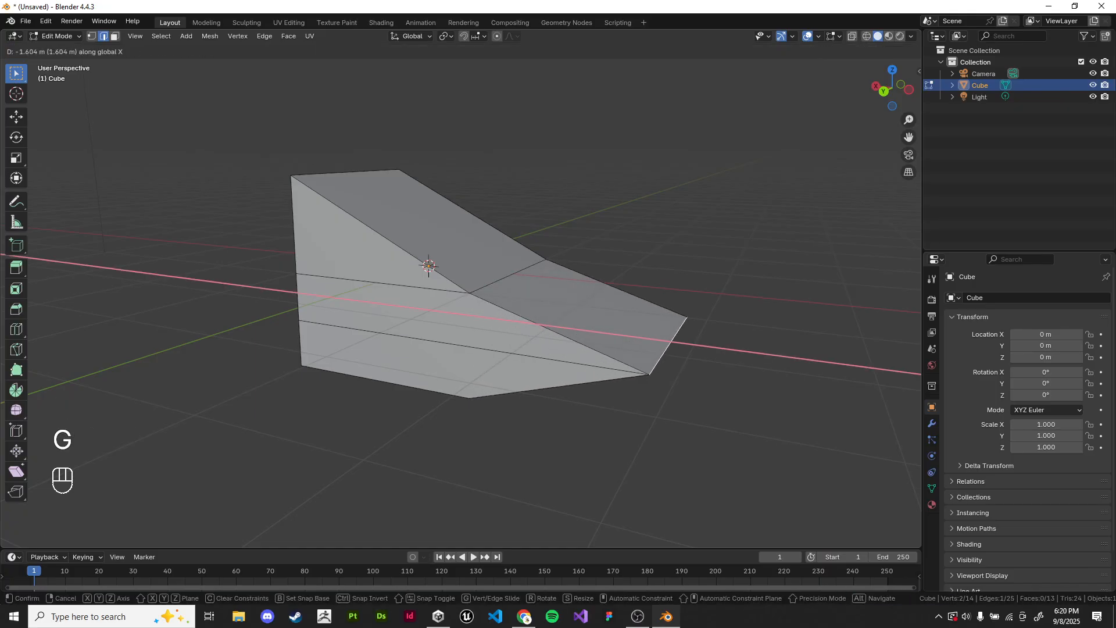
left_click(770, 358)
middle_click_drag(770, 358, 766, 375)
Step: Add a centred vertical loop cut through the shape and select its three edges on the flat back face
left_click(378, 296)
middle_click_drag(378, 295, 537, 295)
key("ctrl+r")
double_click(493, 297)
left_click(490, 265)
left_click(489, 333, "shift")
left_click(488, 381, "shift")
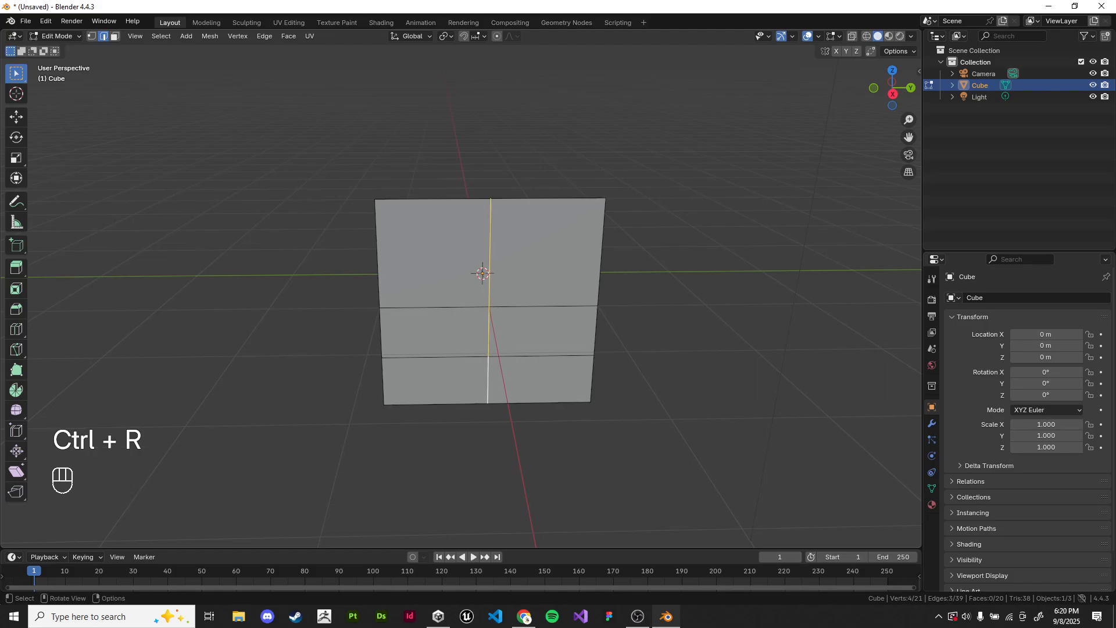
Step: Move the three selected centre edges freely outward so the back face forms a point
middle_click_drag(488, 381, 558, 468)
key("g")
key("y")
key("Escape")
key("g")
left_click(606, 500)
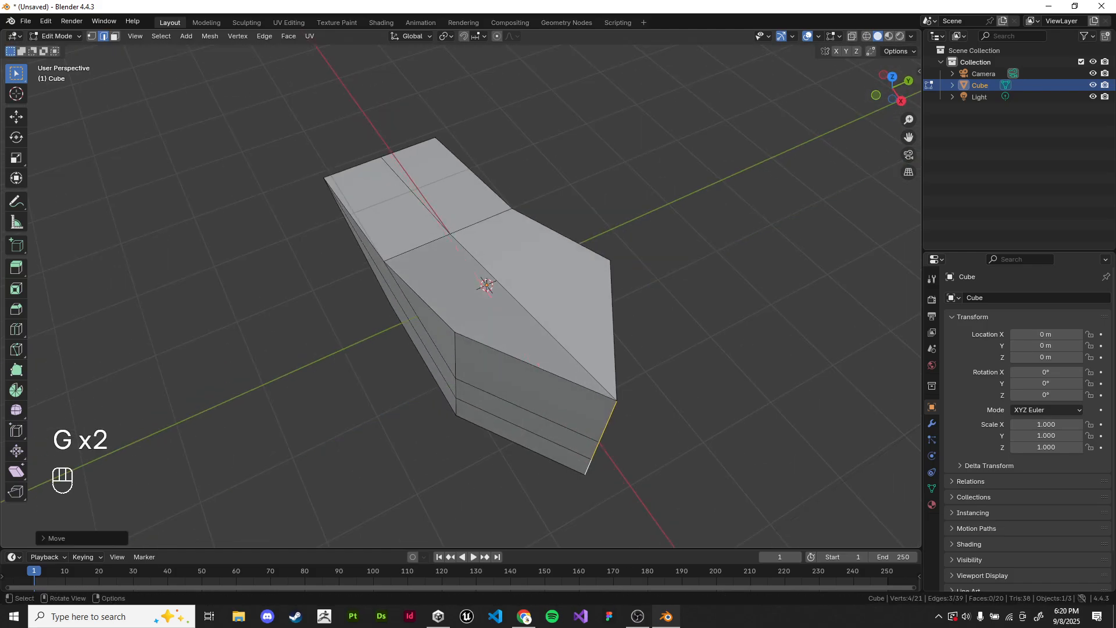
Step: Clear the selection, return to Object Mode and inspect the reshaped block from several sides
left_click(646, 466)
key("Tab")
left_click(651, 430)
middle_click_drag(651, 431, 965, 390)
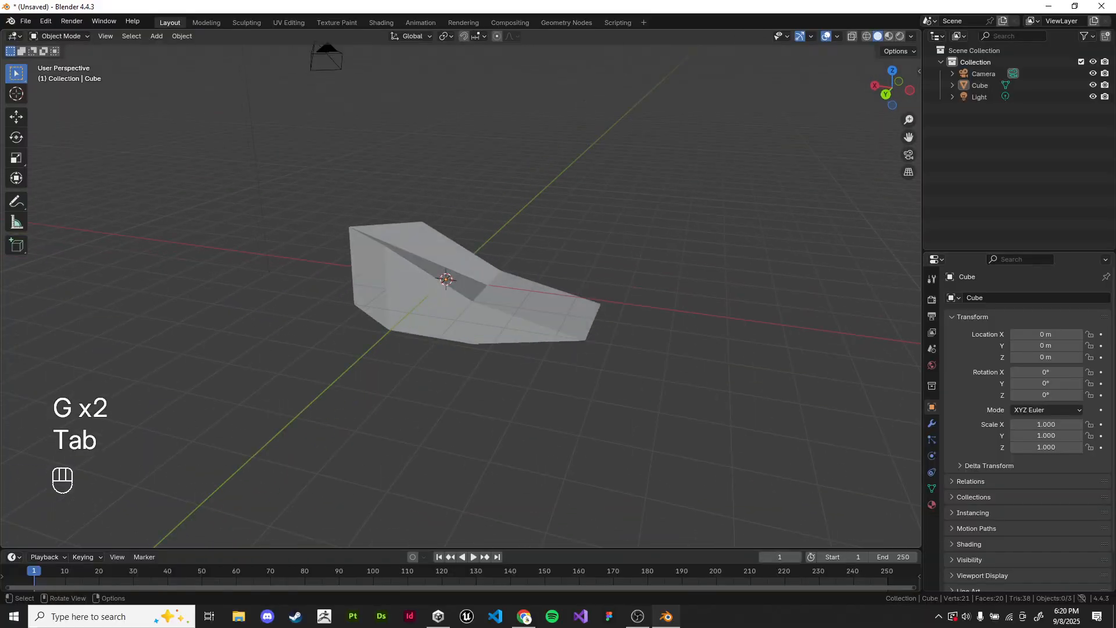
scroll(461, 296, "up", 2)
middle_click_drag(462, 296, 393, 295)
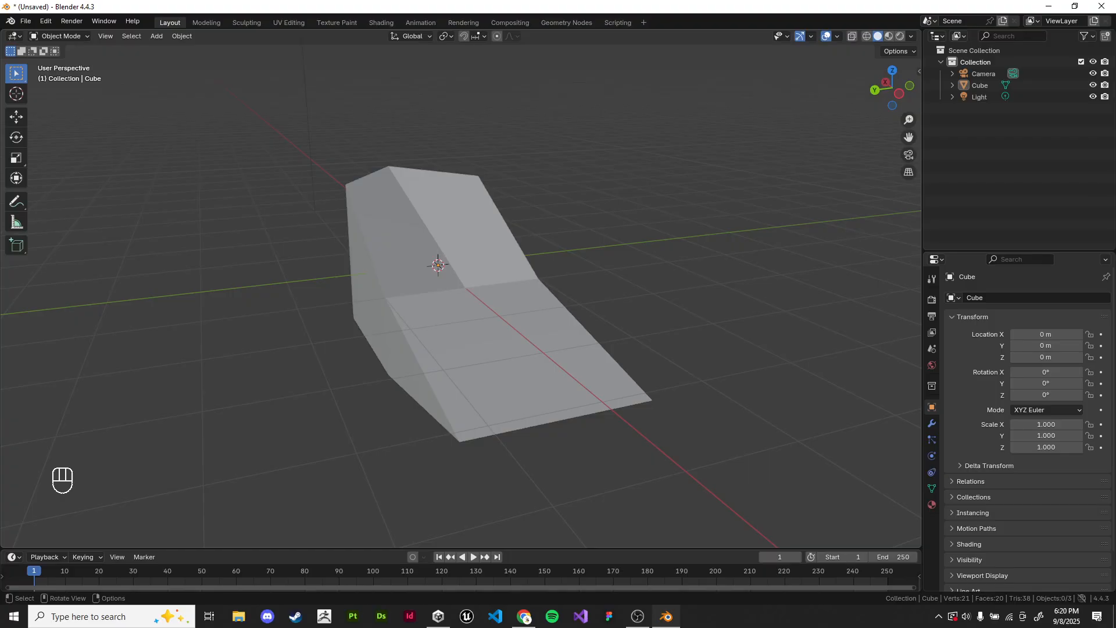
Step: Select the reshaped block and delete it
left_click(477, 314)
key("x")
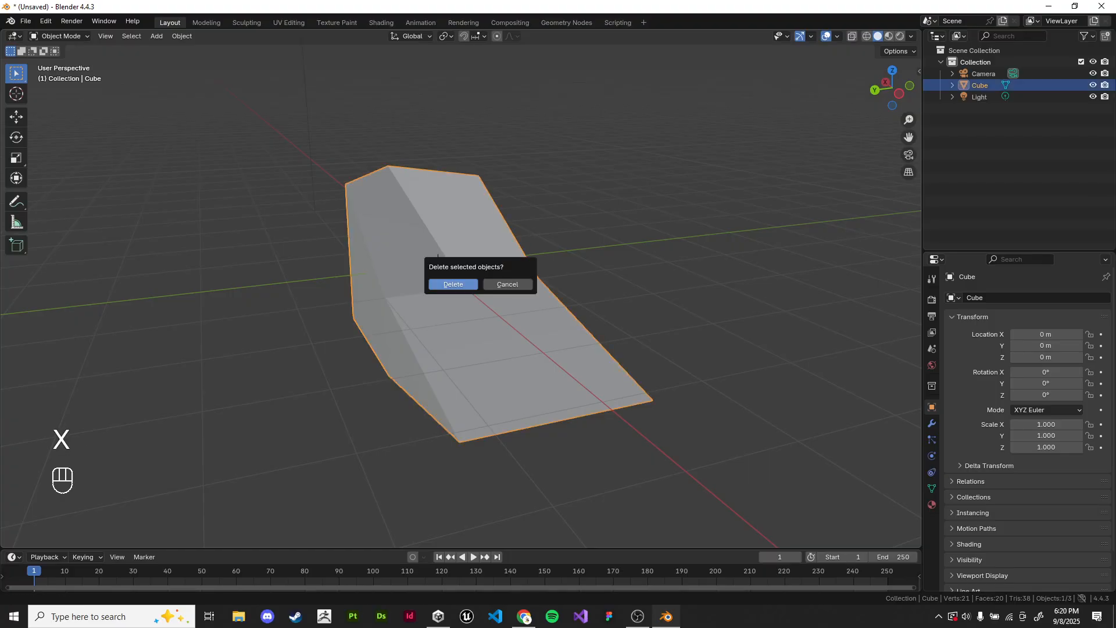
left_click(454, 284)
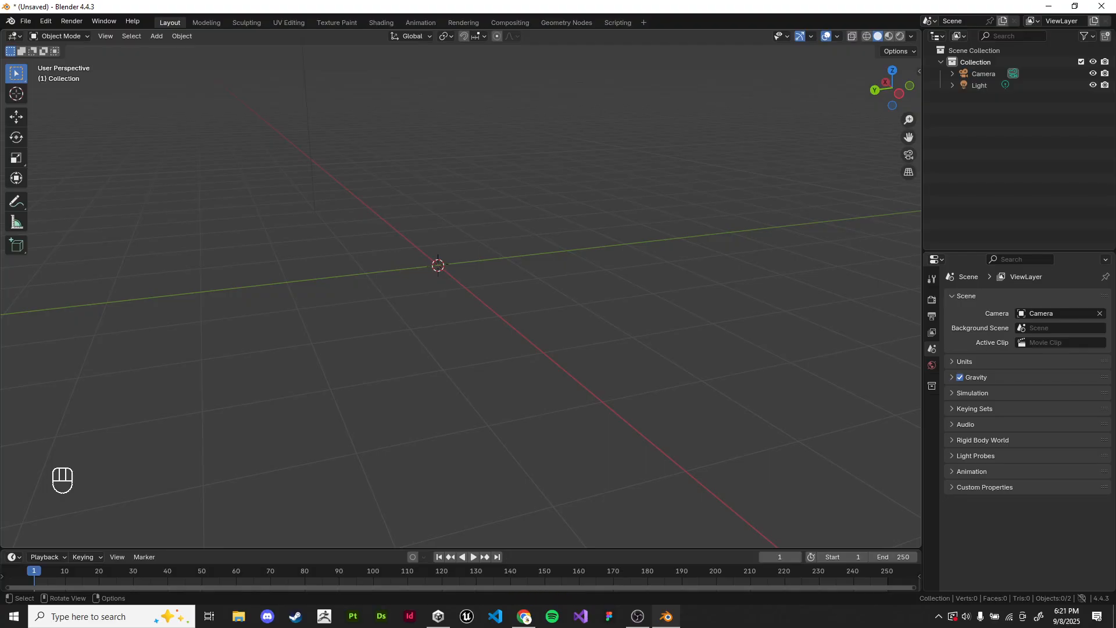
Step: Add a new cube mesh at the origin
key("shift+a")
scroll(372, 291, "up", 2)
middle_click_drag(372, 291, 393, 334)
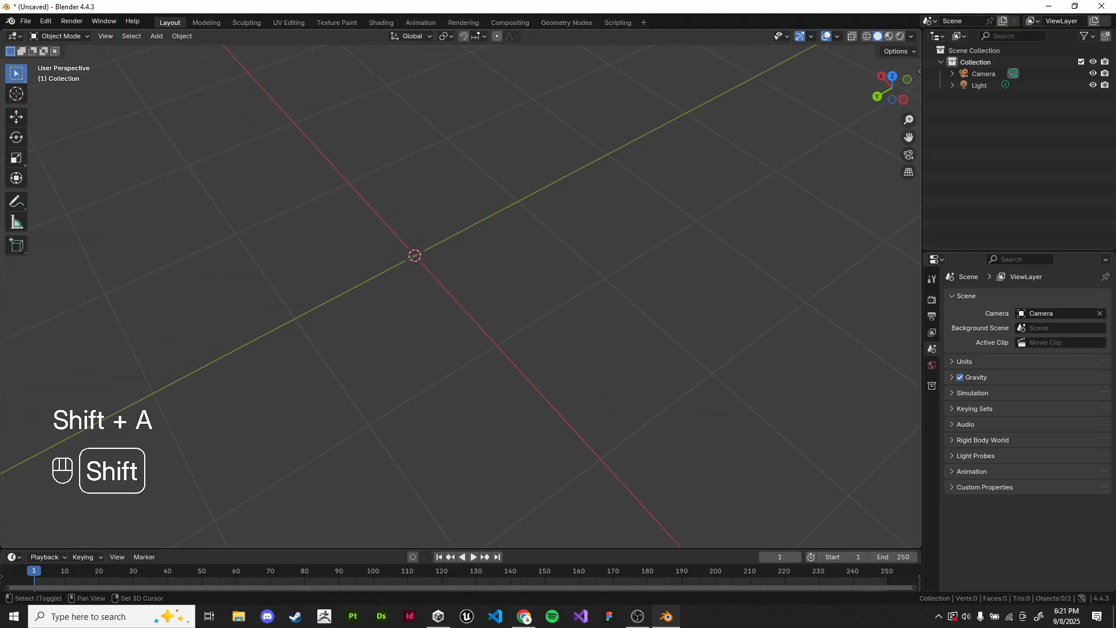
key("shift+a")
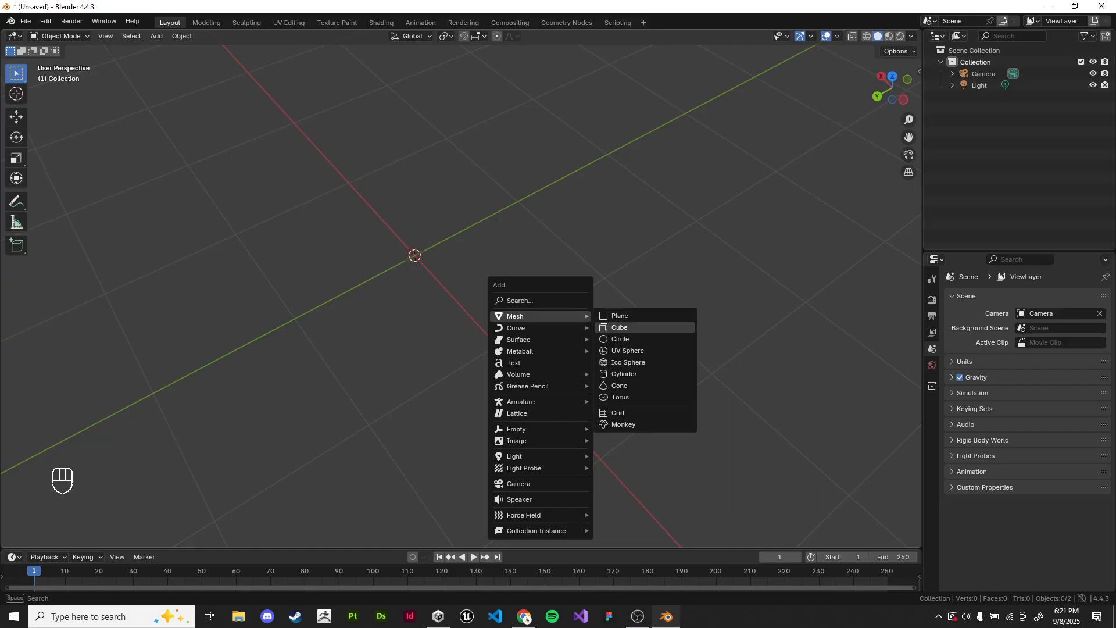
left_click(621, 328)
scroll(460, 279, "down", 4)
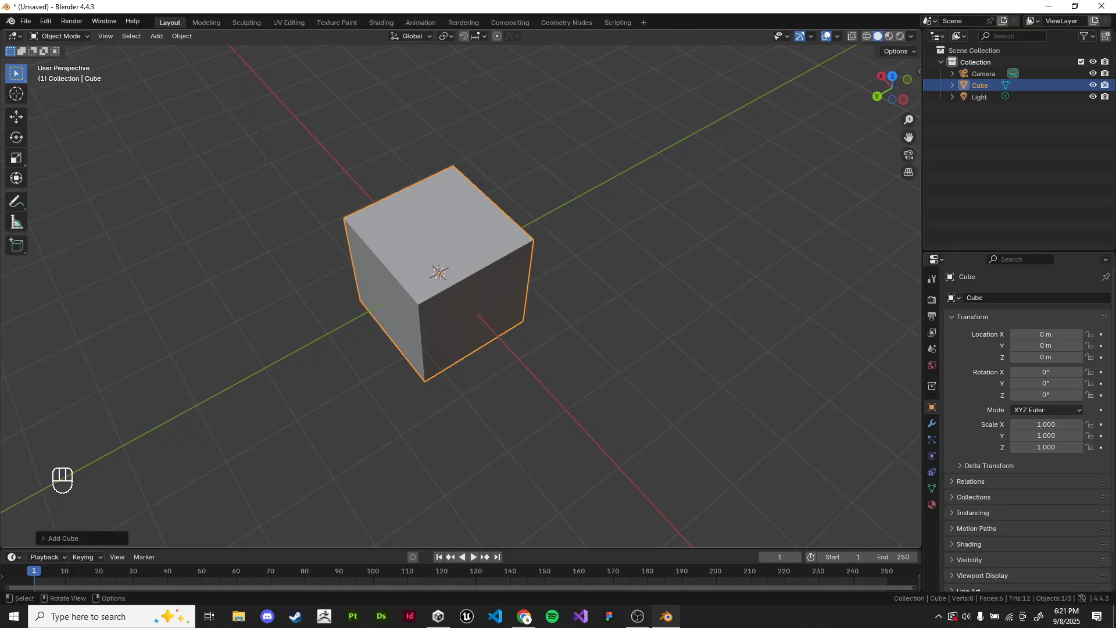
middle_click_drag(465, 302, 465, 270)
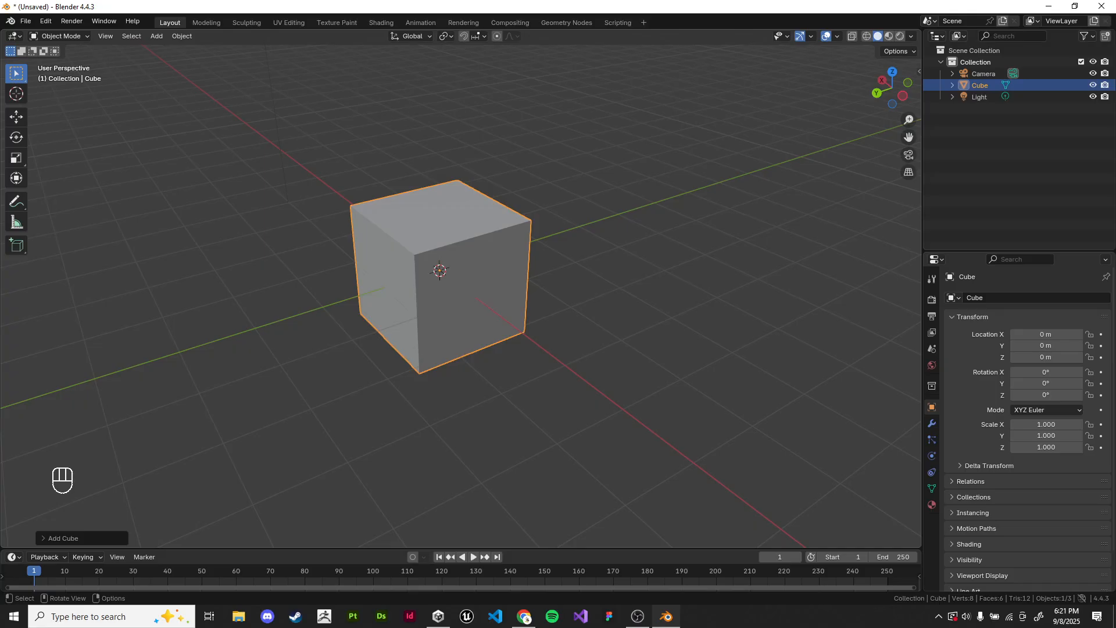
Step: Move the cube up along Z to a height of about 2 m
middle_click_drag(466, 303, 467, 264)
key("g")
key("z")
left_click(756, 116)
middle_click_drag(755, 116, 752, 154)
Step: Scale the cube along Z to about 0.089 to make a thin slab
scroll(753, 154, "up", 2)
key("s")
key("z")
left_click(487, 167)
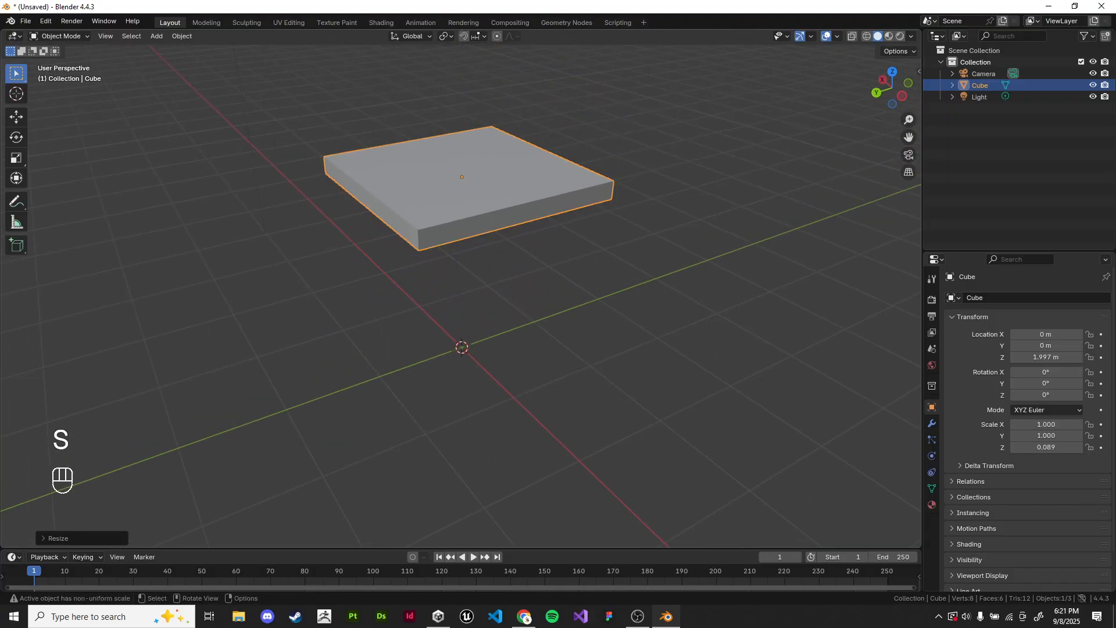
Step: Lower the slab along Z to a height of about 1.55 m
key("g")
key("z")
left_click(487, 209)
mouse_move(488, 209)
middle_mouse_down()
mouse_move(465, 212)
mouse_move(480, 212)
mouse_move(489, 192)
mouse_move(492, 146)
mouse_move(489, 193)
middle_mouse_up()
middle_click_drag(565, 207, 566, 211)
Step: Apply the slab's scale and enter Edit Mode with its underside in view
key("ctrl+a")
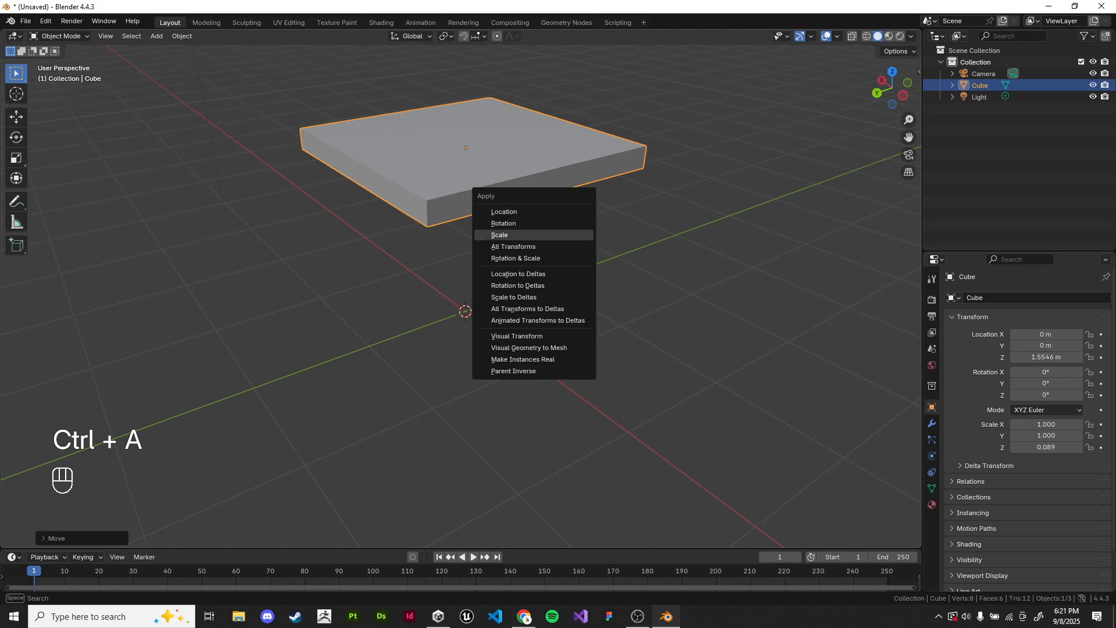
left_click(560, 235)
left_click(486, 77)
scroll(486, 77, "up", 1)
middle_click_drag(486, 175, 463, 206)
key("Tab")
middle_click_drag(462, 206, 484, 212)
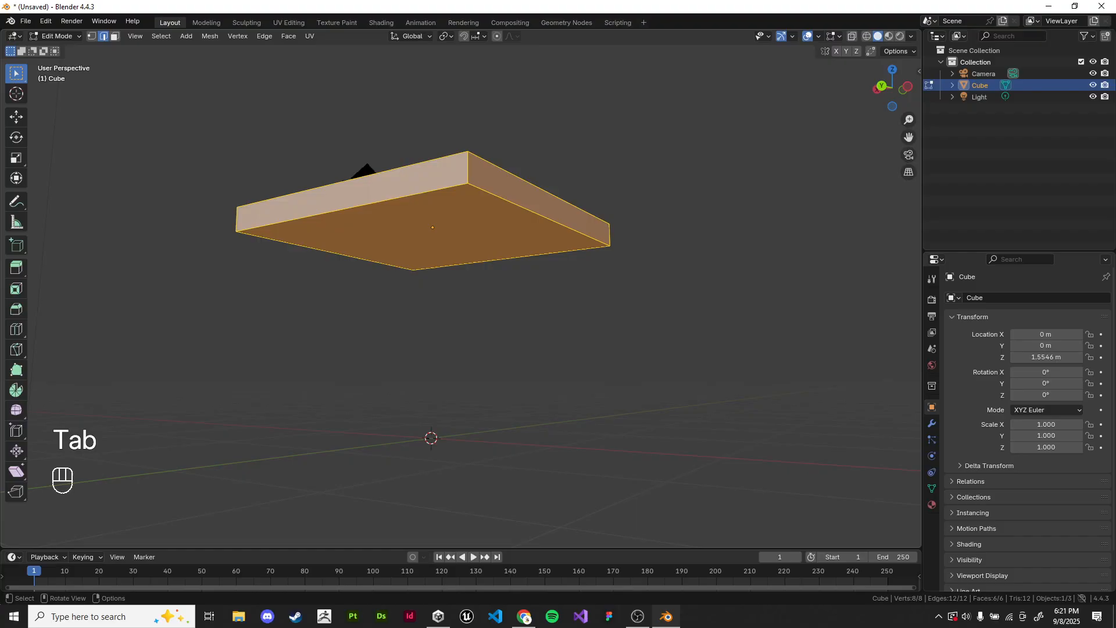
Step: Clear the selection and add a centred loop cut across the slab, running parallel to the Y axis
left_click(512, 325)
key("ctrl+r")
left_click(501, 259)
right_click(502, 259)
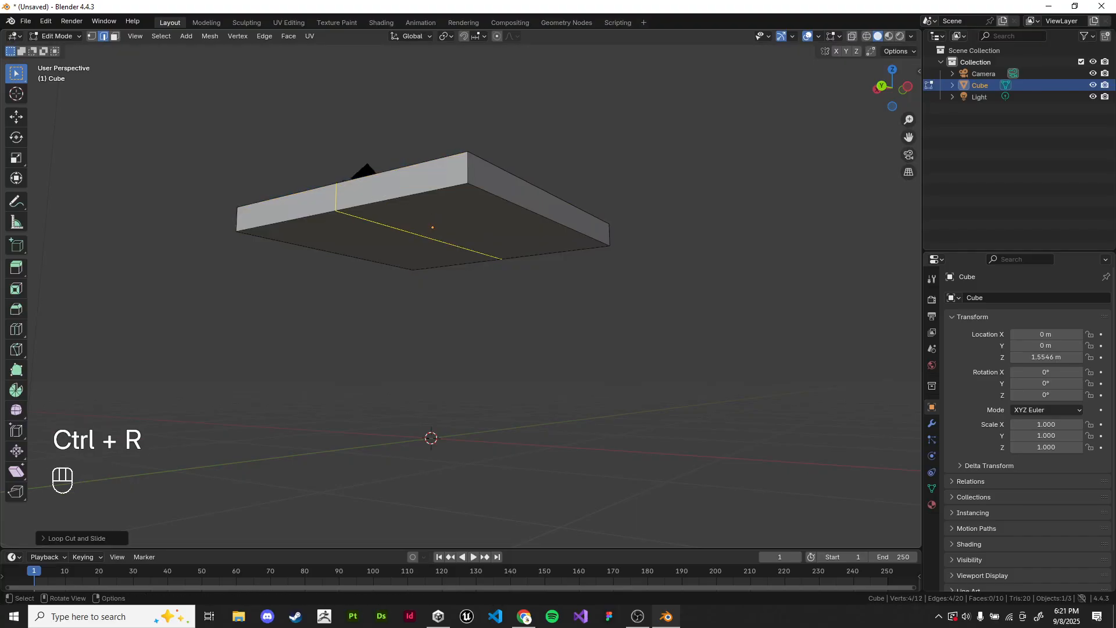
Step: Try moving the centre loop freely and then along X with the slab's underside in view
middle_click_drag(502, 258, 482, 236)
key("g")
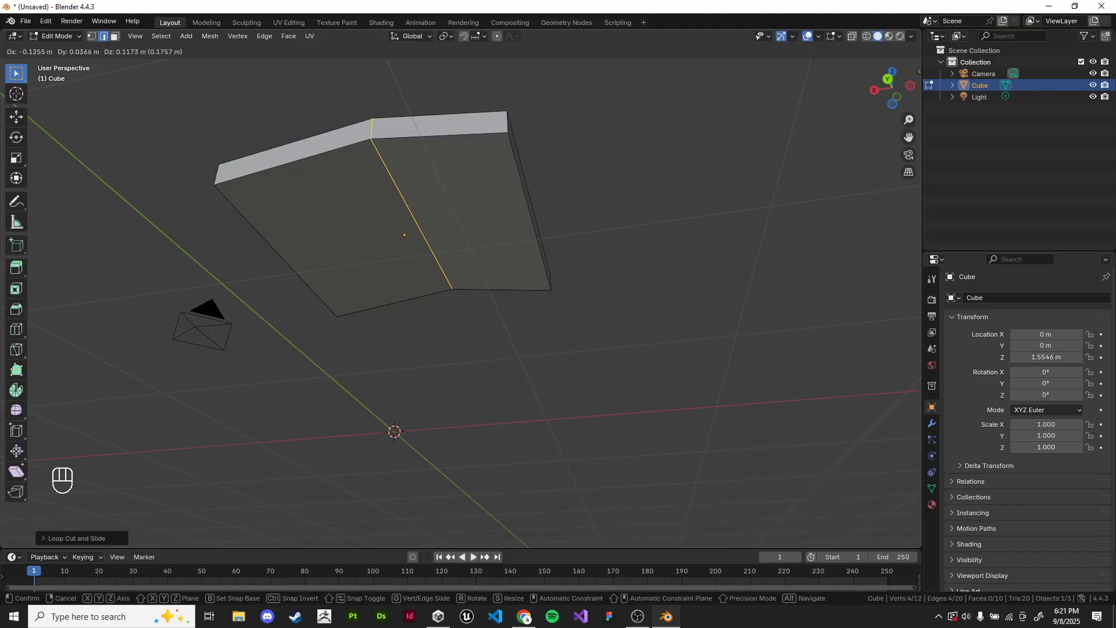
key("x")
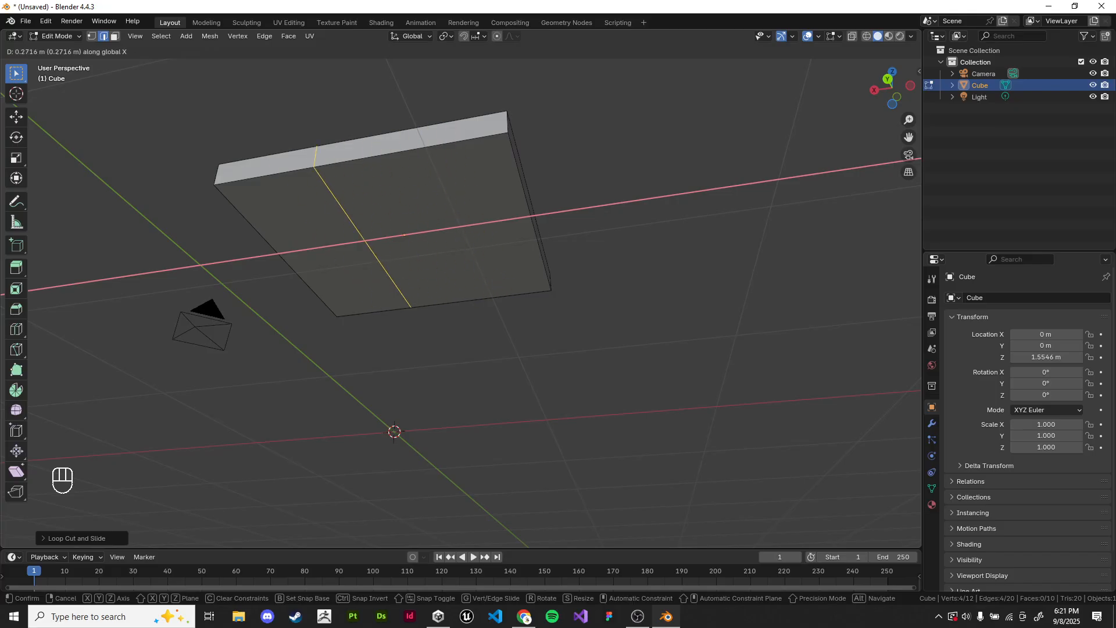
right_click(430, 233)
Step: Try moving the loop without an axis constraint from a near-front view, inspect it from above, and undo the move
middle_click_drag(430, 233, 407, 231)
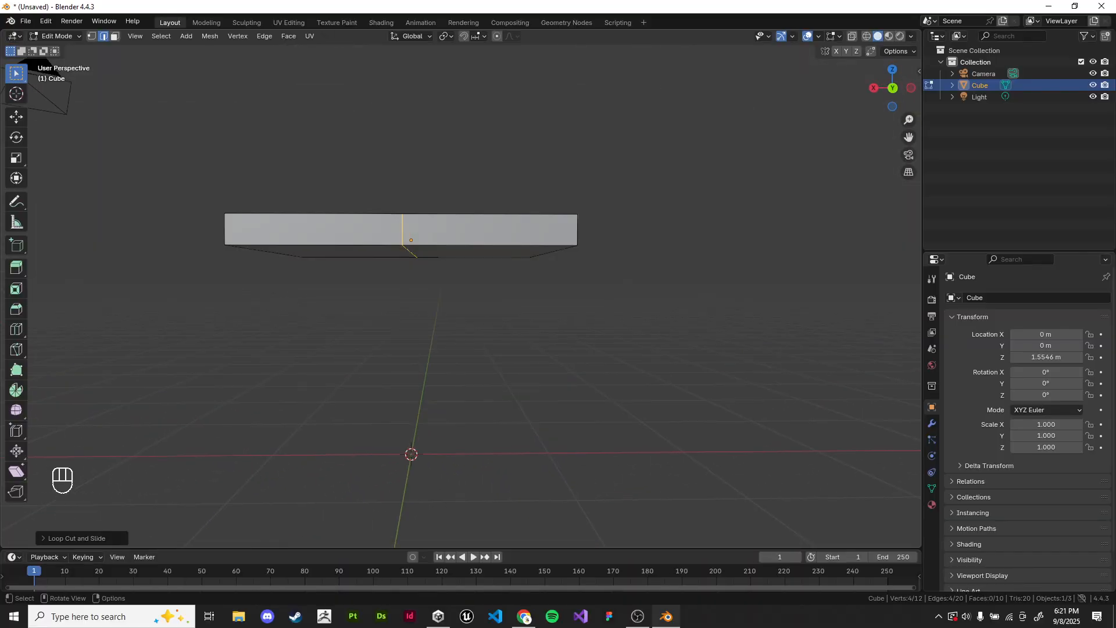
key("g")
left_click(549, 222)
middle_click_drag(550, 222, 535, 280)
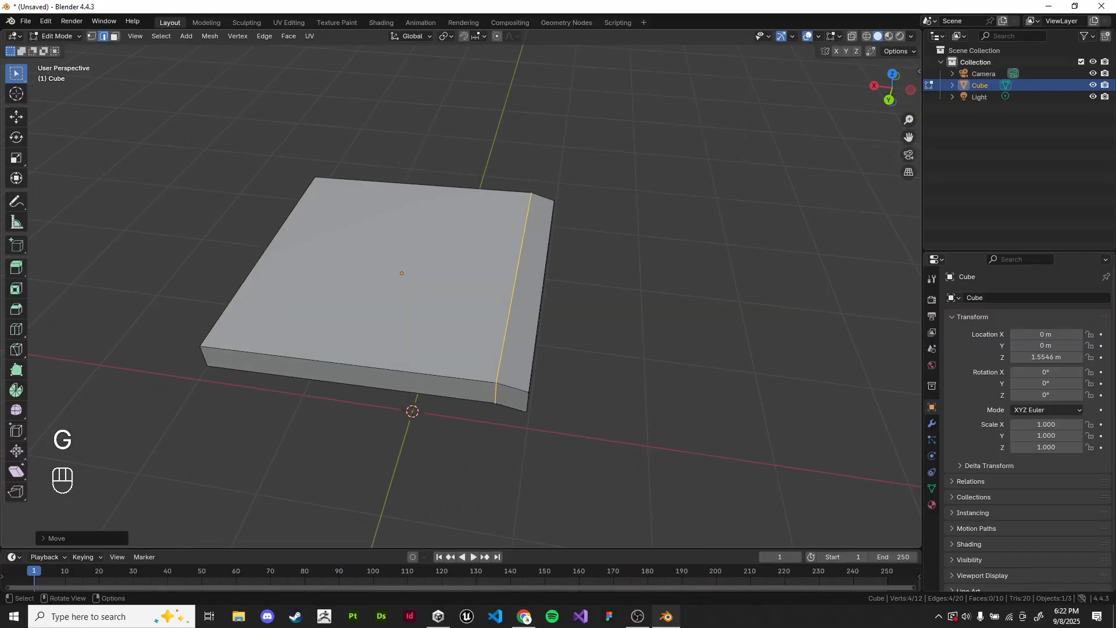
key("ctrl+z")
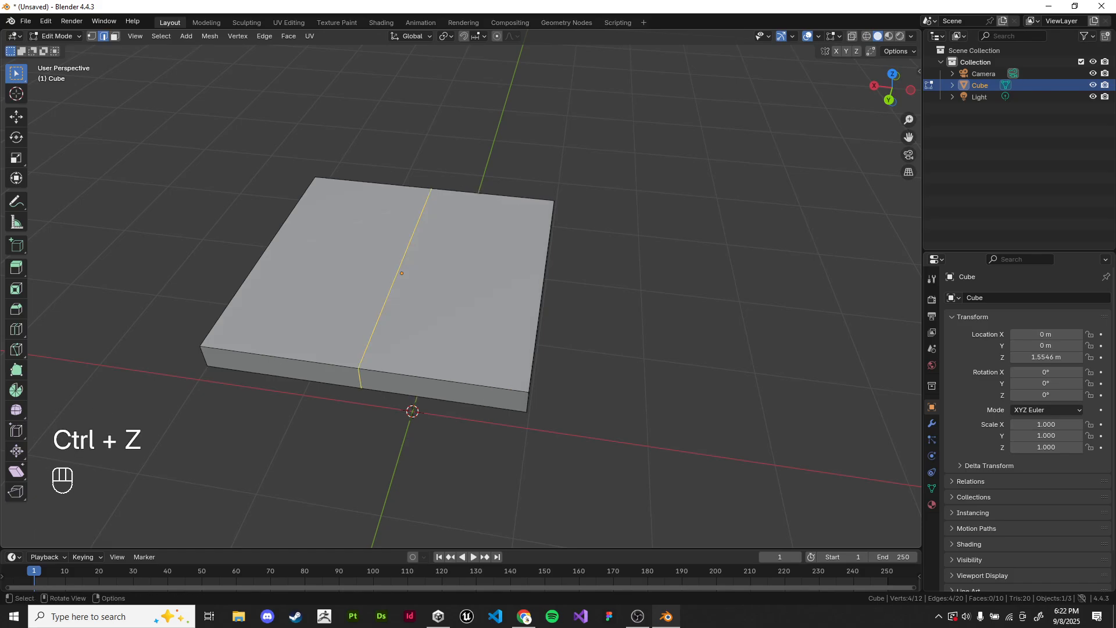
Step: Preview moving the loop constrained to X, Y and Z in turn, and cancel the move
key("g")
key("x")
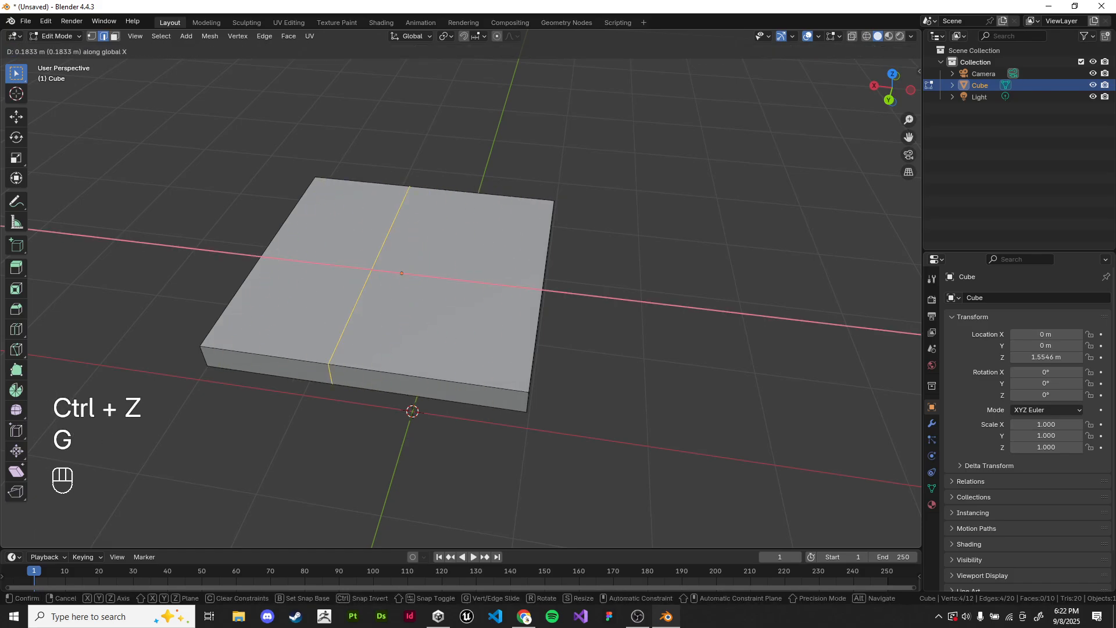
key("y")
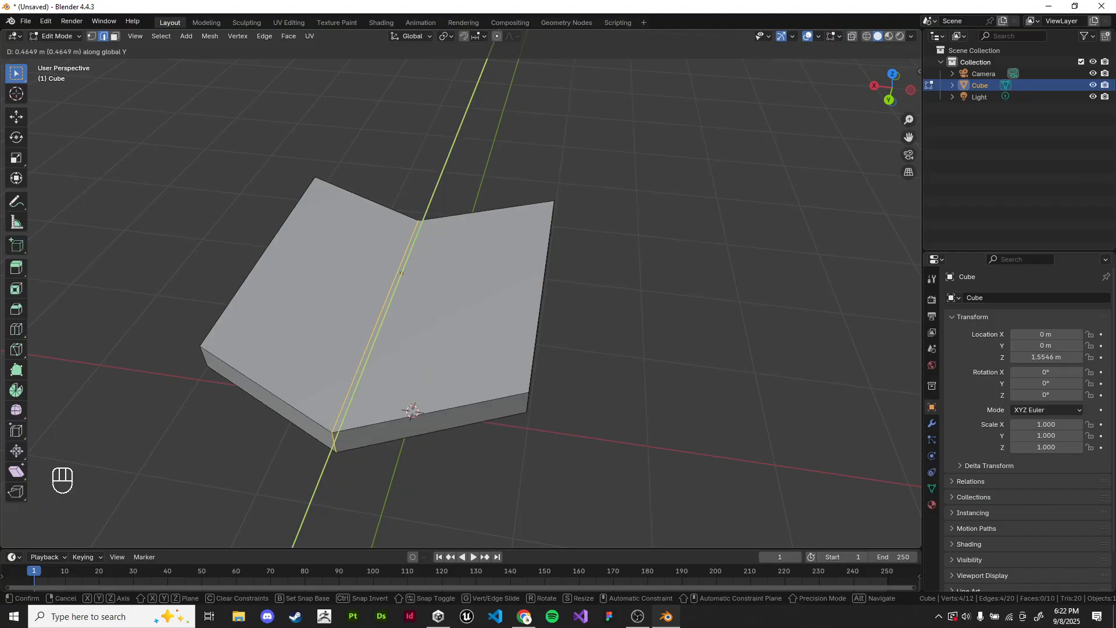
key("z")
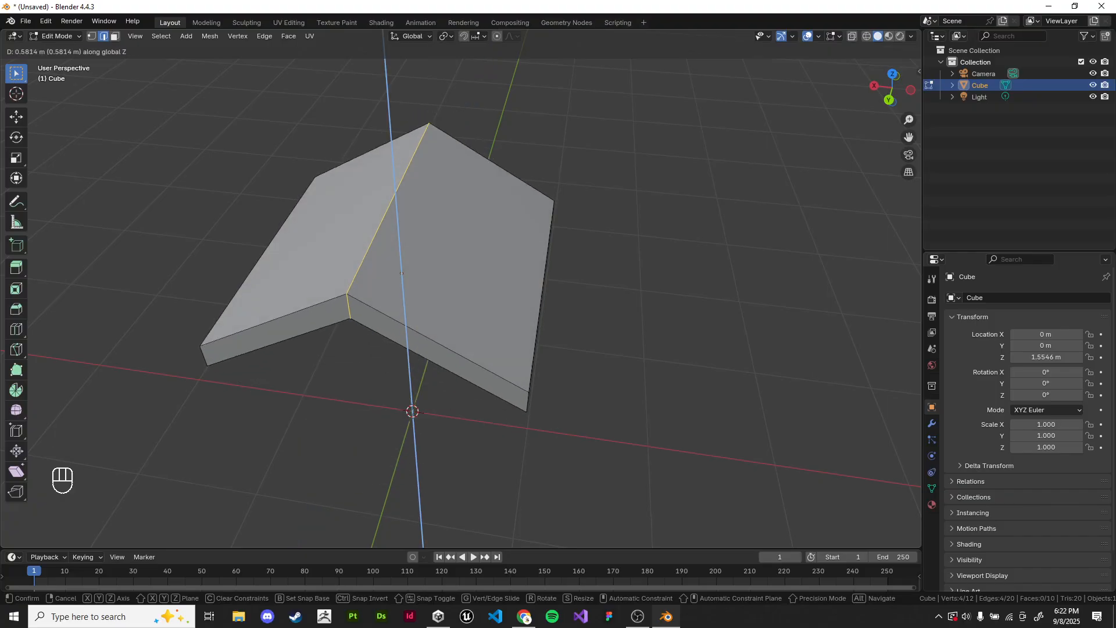
right_click(465, 291)
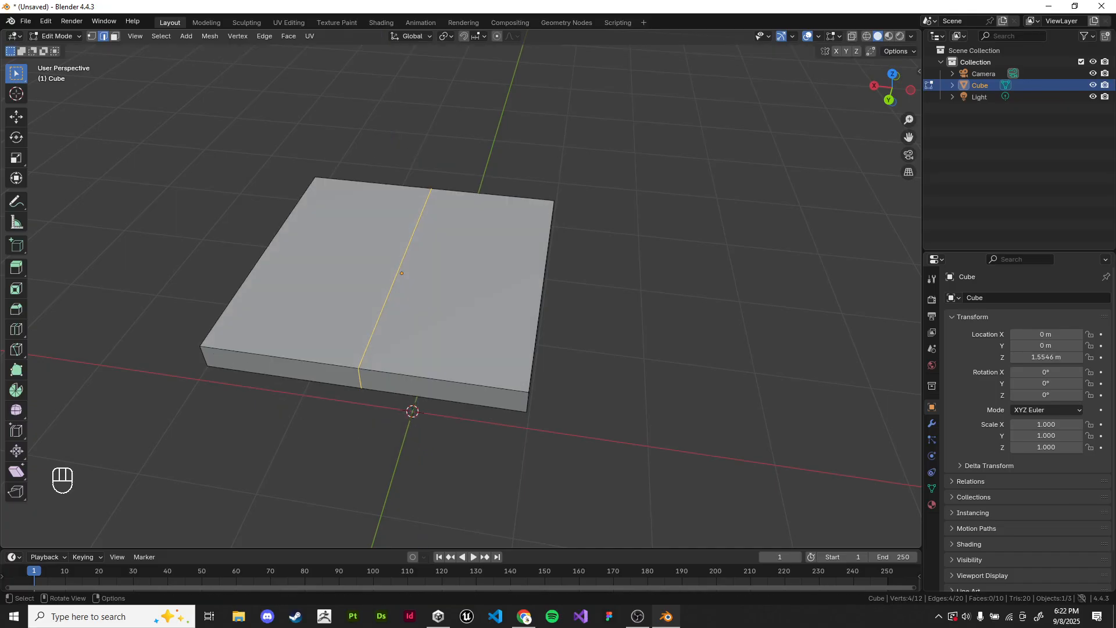
Step: Look at the slab in top orthographic view and try a free move of the centre loop
scroll(465, 291, "down", 2)
middle_click_drag(465, 291, 442, 308)
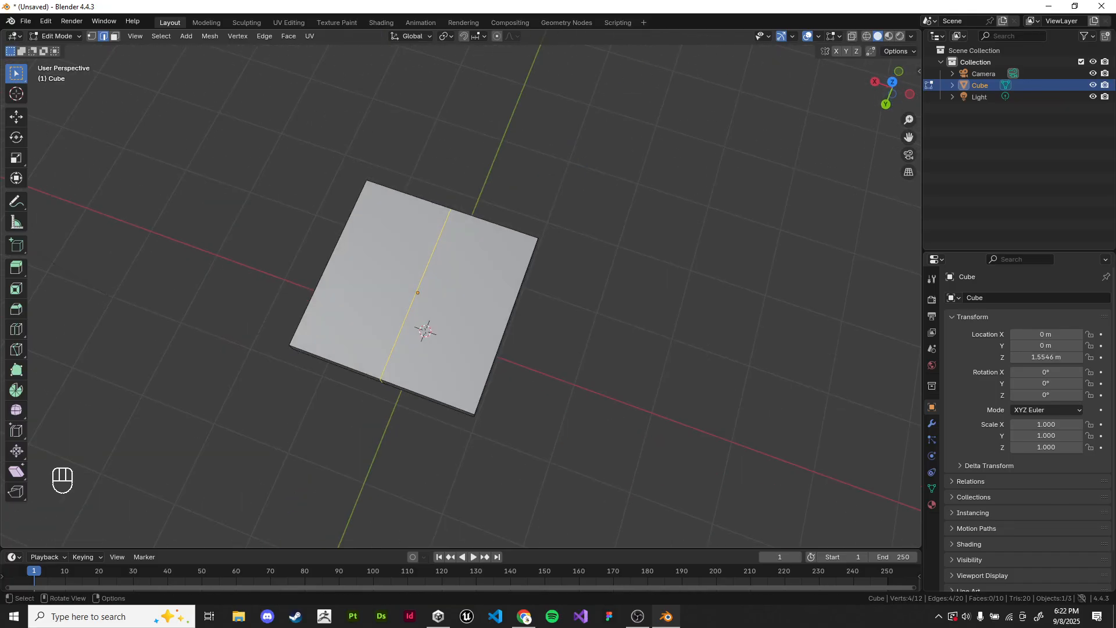
key("KP_7")
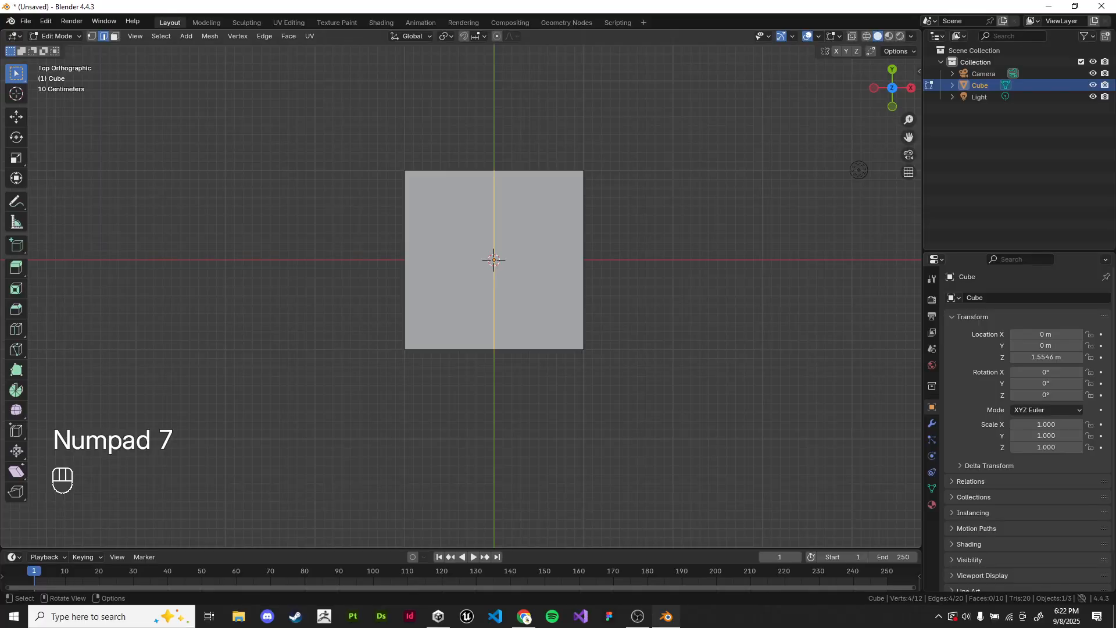
middle_click_drag(465, 279, 415, 318, "shift")
scroll(415, 319, "up", 3)
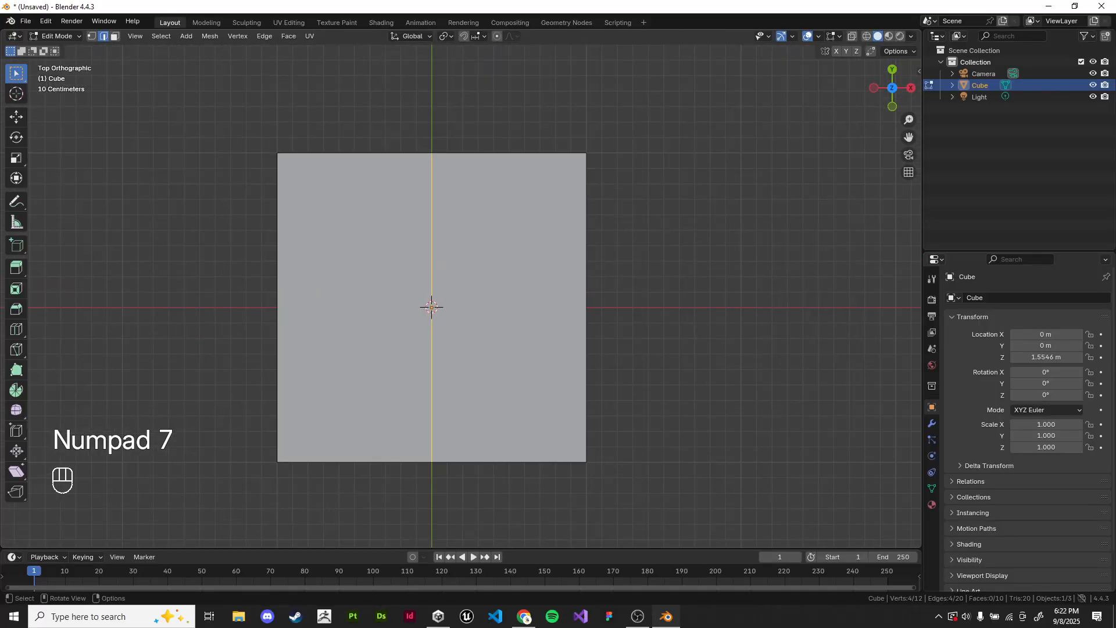
key("g")
key("Escape")
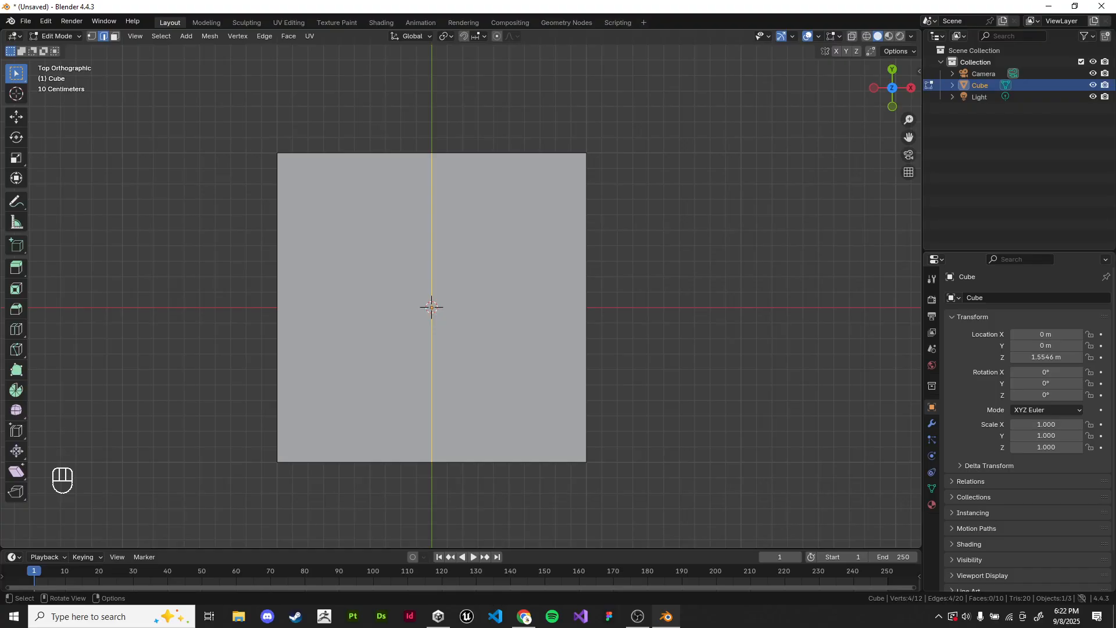
Step: Move the centre loop freely toward positive Y by about 1 m in the top view
scroll(519, 285, "down", 2)
middle_click_drag(518, 284, 546, 339, "shift")
key("g")
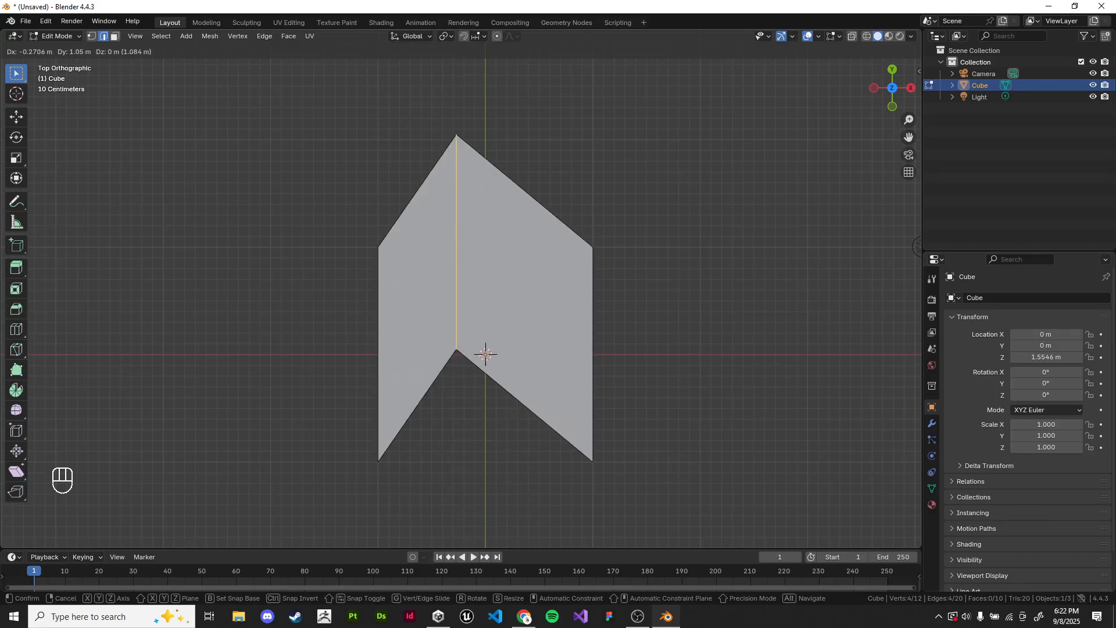
left_click(487, 353)
Step: Try moving the loop along Z while looking from the top, and undo that move
key("g")
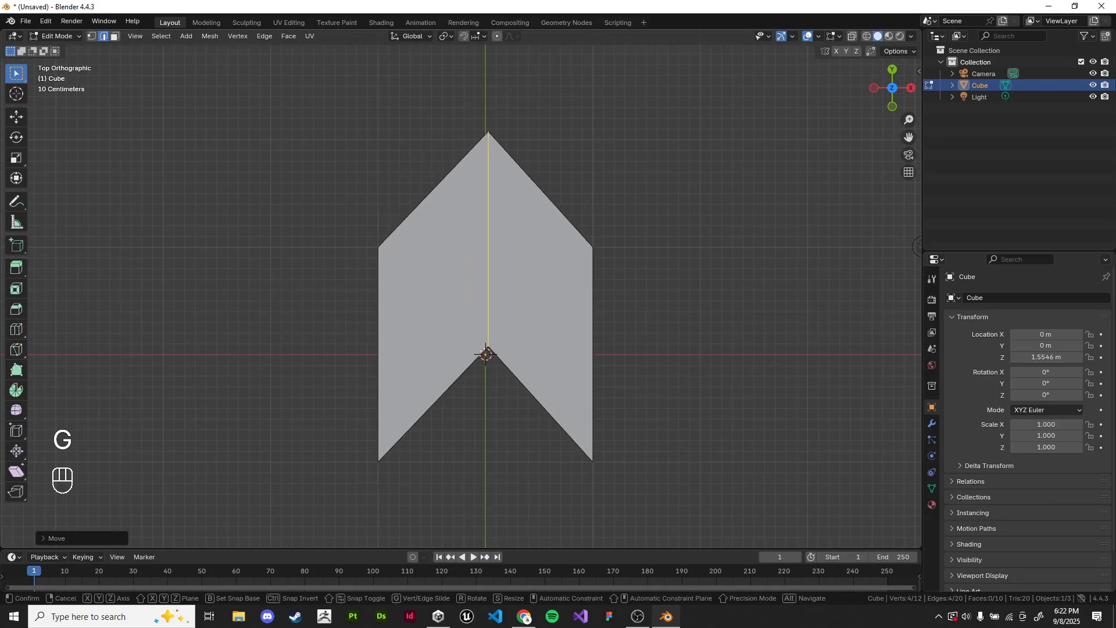
key("z")
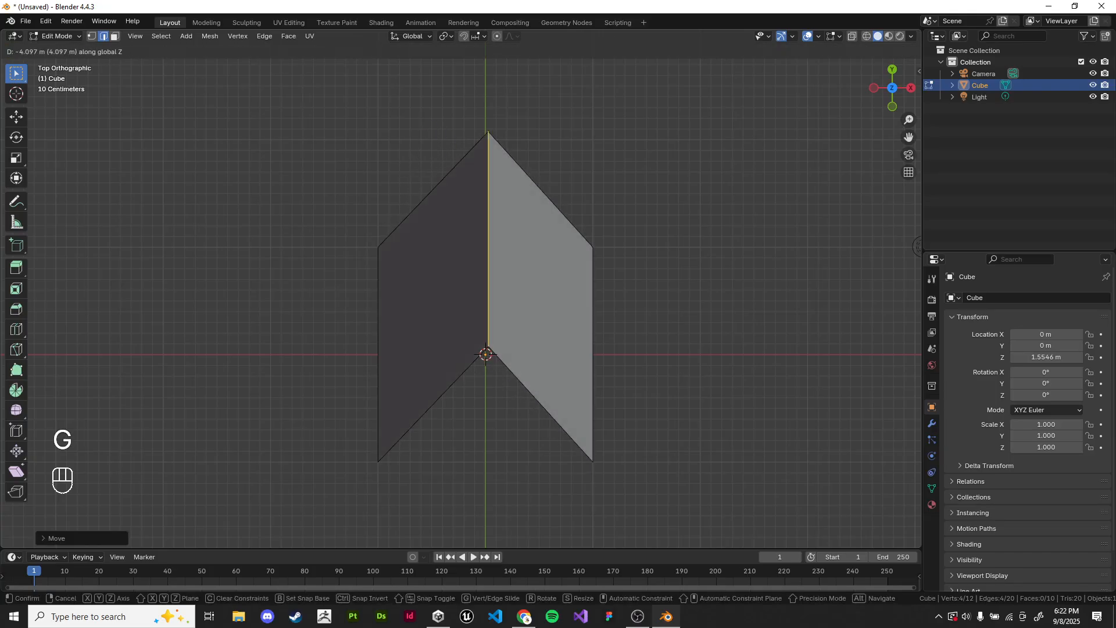
left_click(486, 354)
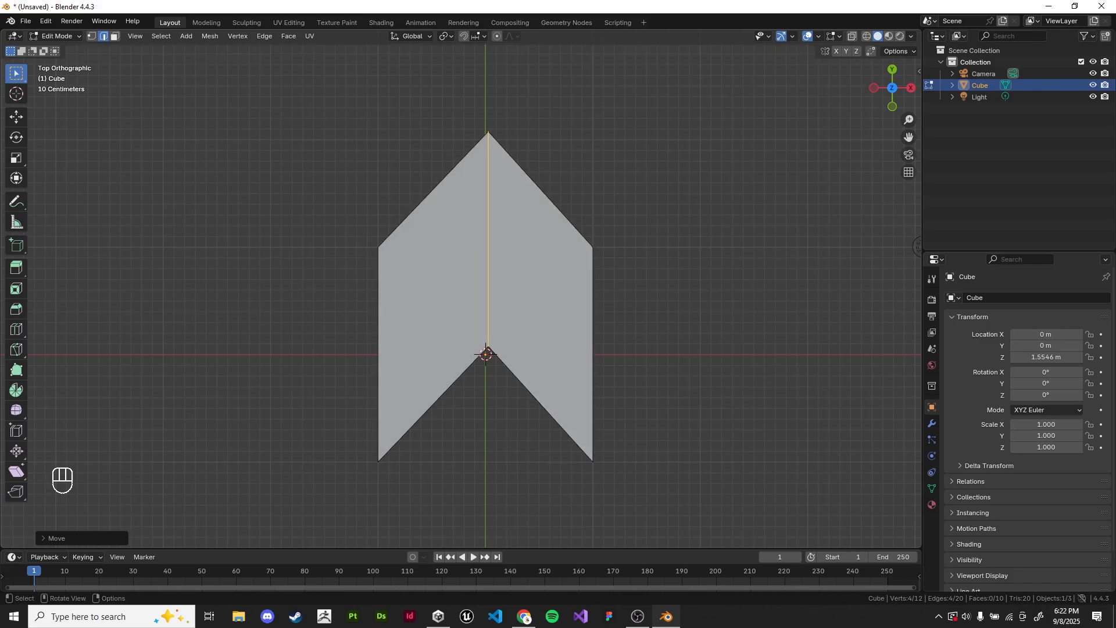
key("ctrl+z")
Step: Move the loop freely toward positive X and Y, inspect the bent slab in perspective, and undo the free moves
key("g")
left_click(515, 207)
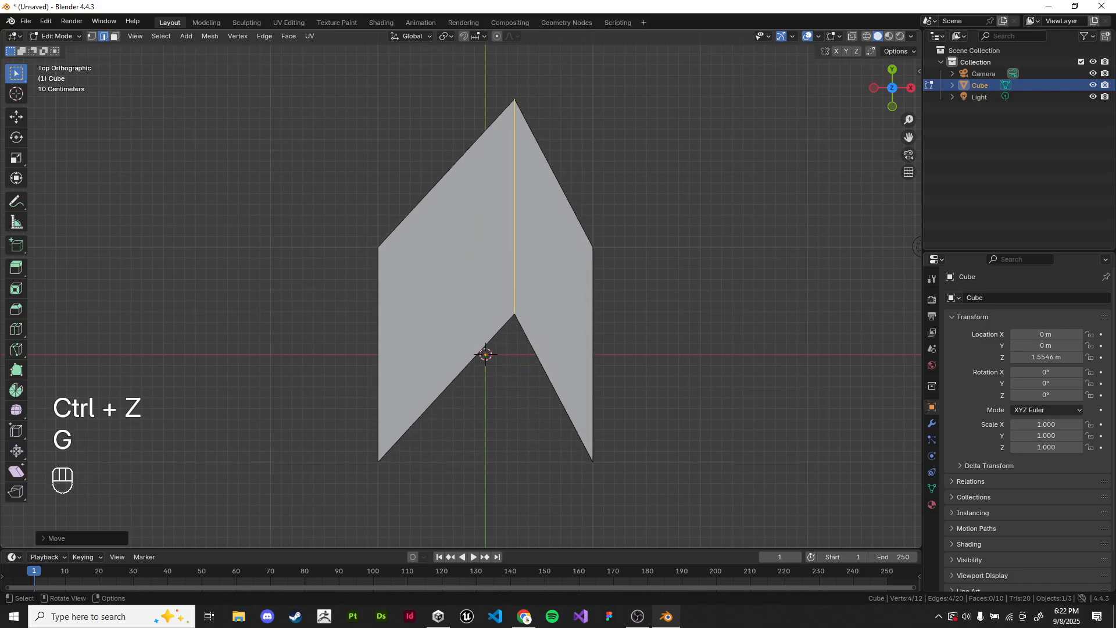
mouse_move(515, 207)
middle_mouse_down()
mouse_move(524, 88)
mouse_move(506, 192)
middle_mouse_up()
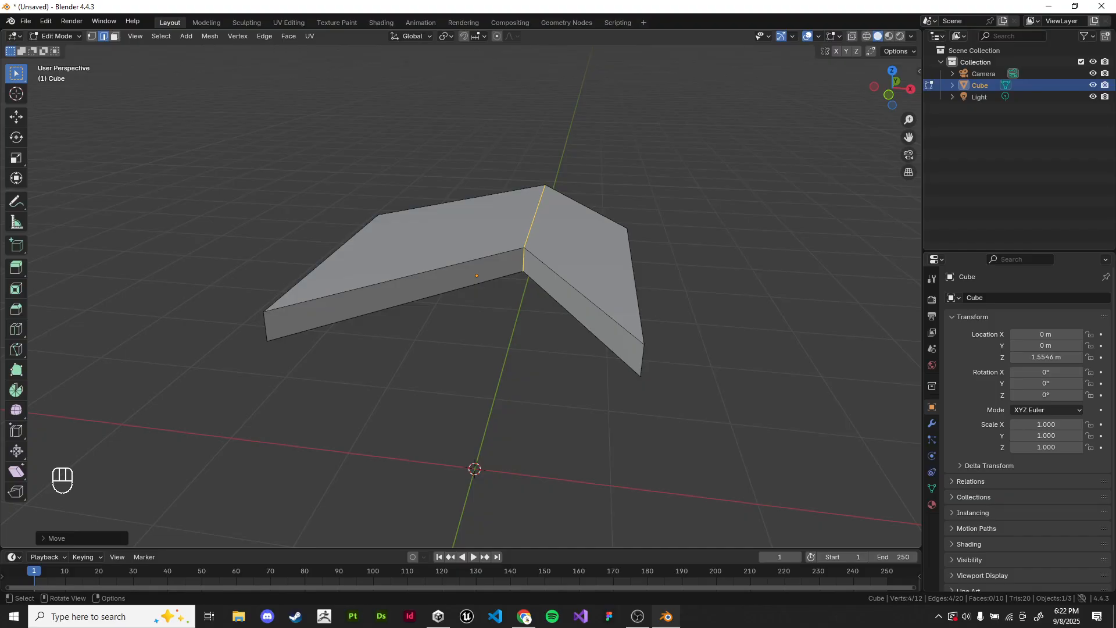
scroll(506, 192, "up", 1)
middle_click_drag(506, 192, 521, 230)
key("ctrl+z")
Step: Return to the top orthographic view, try another unconstrained move of the loop, and undo it
key("KP_7")
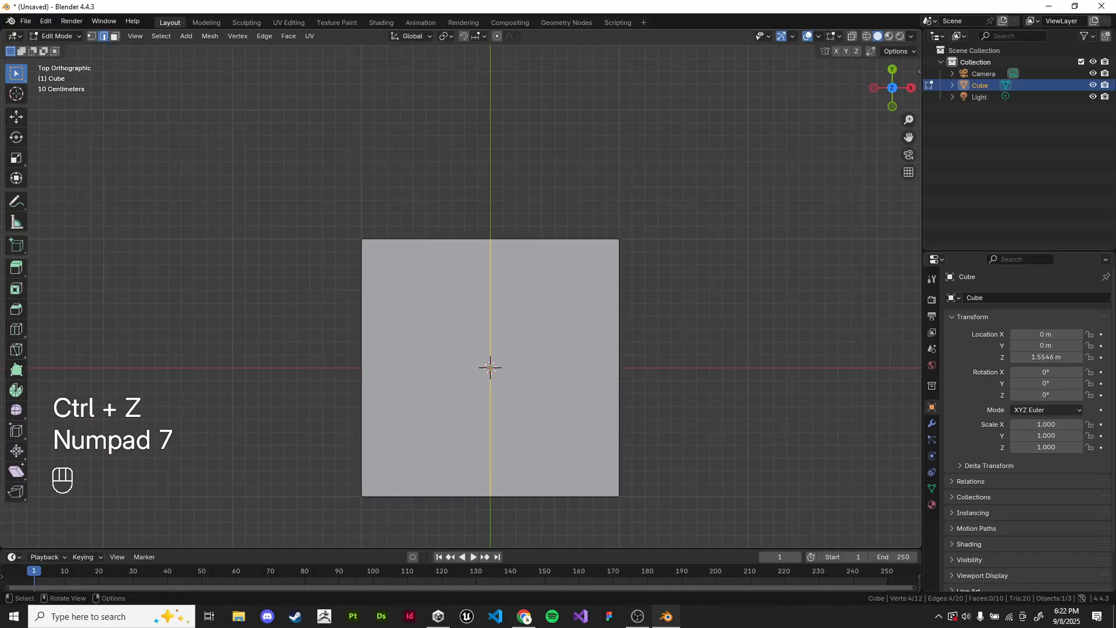
key("g")
key("Return")
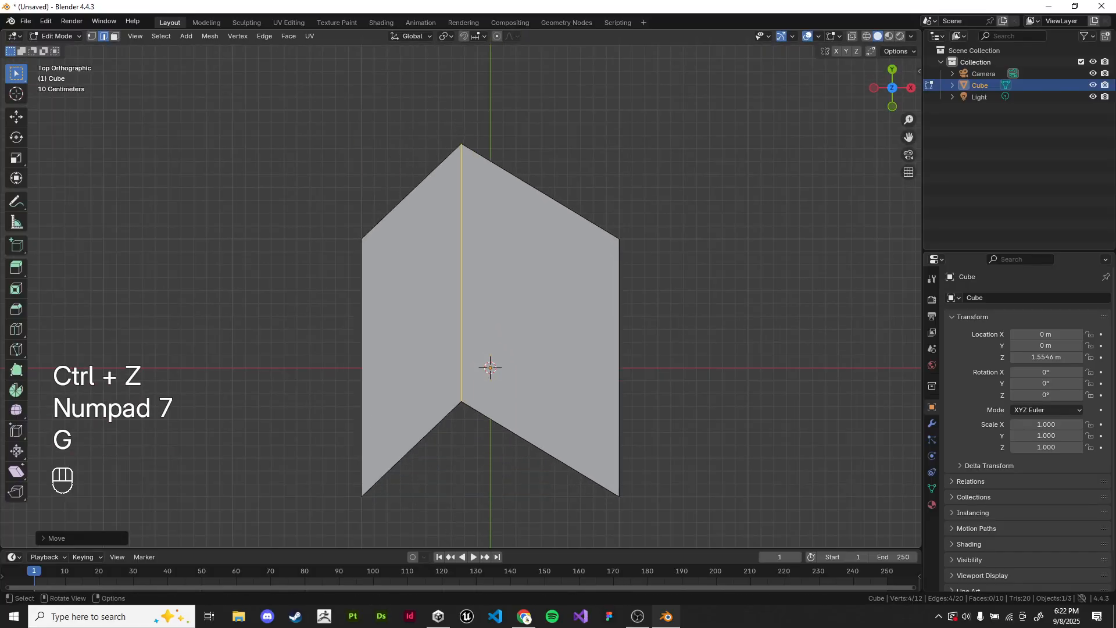
middle_click_drag(499, 329, 484, 257, "shift")
key("ctrl+z")
Step: Try moving the loop constrained to Y, cancel it, and return to a perspective view
key("g")
key("y")
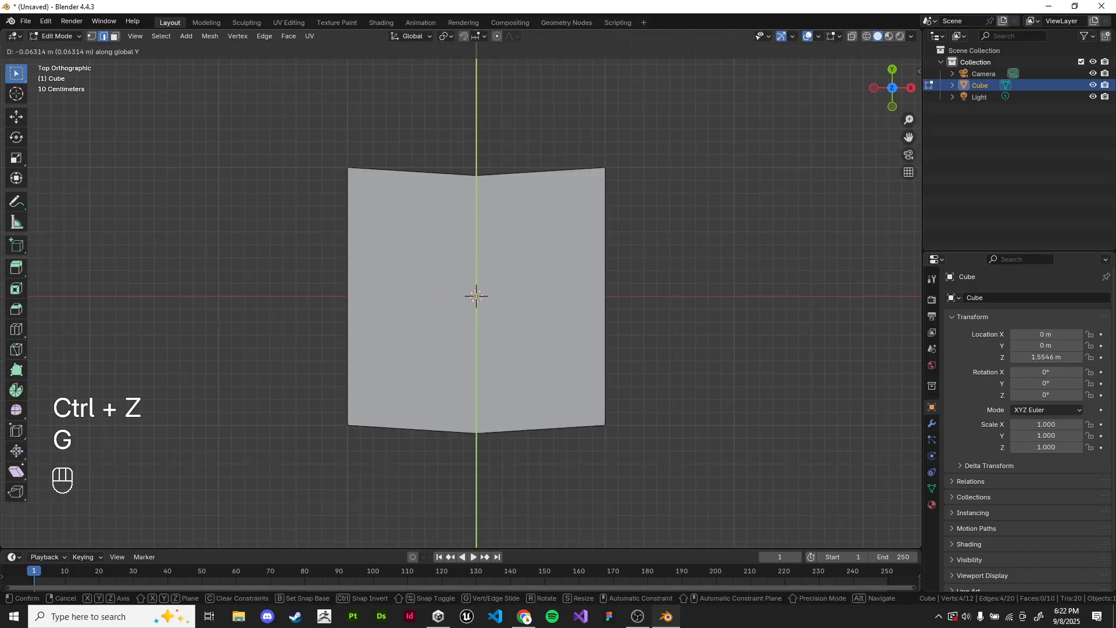
right_click(442, 303)
middle_click_drag(459, 302, 388, 221)
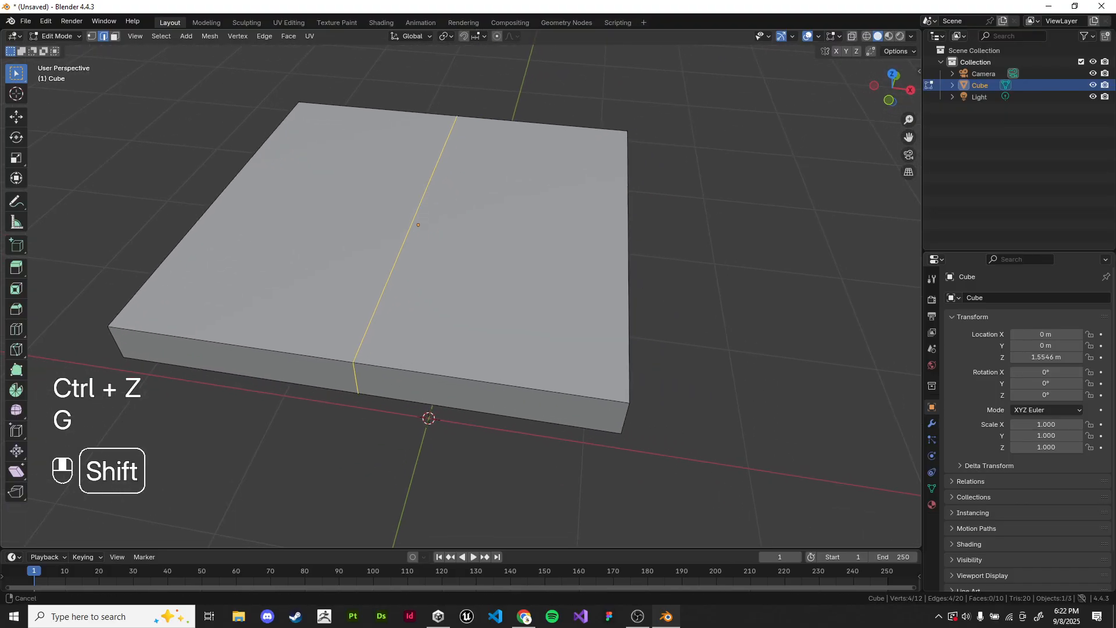
Step: Move the loop about 0.84 m along X, close to the slab's positive-X edge, and clear the selection
key("g")
key("x")
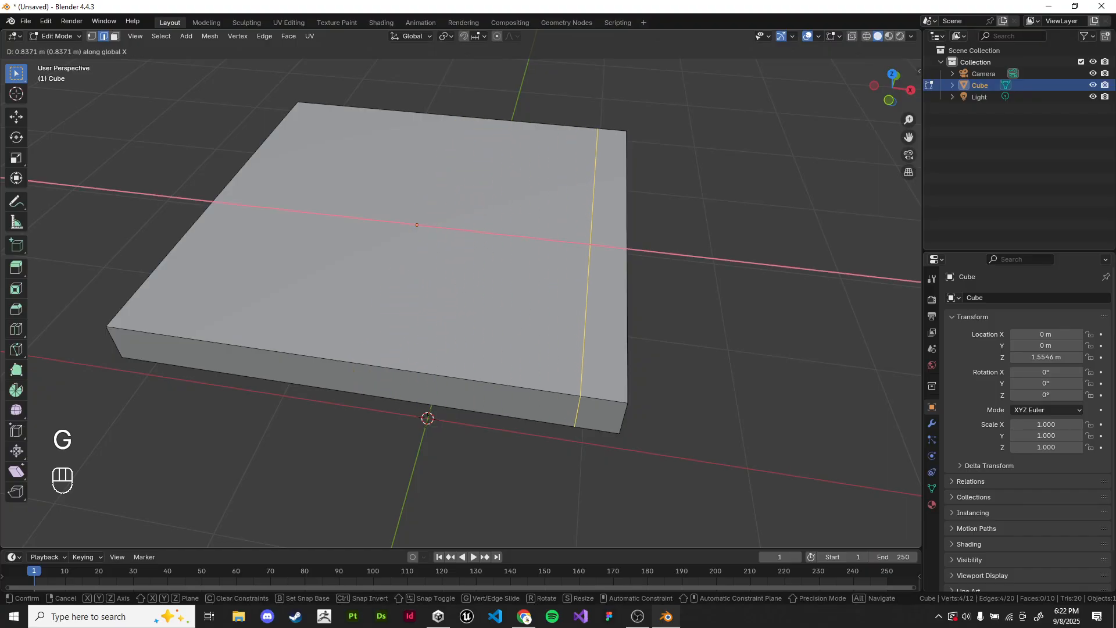
middle_click_drag(466, 291, 466, 300)
left_click(721, 326)
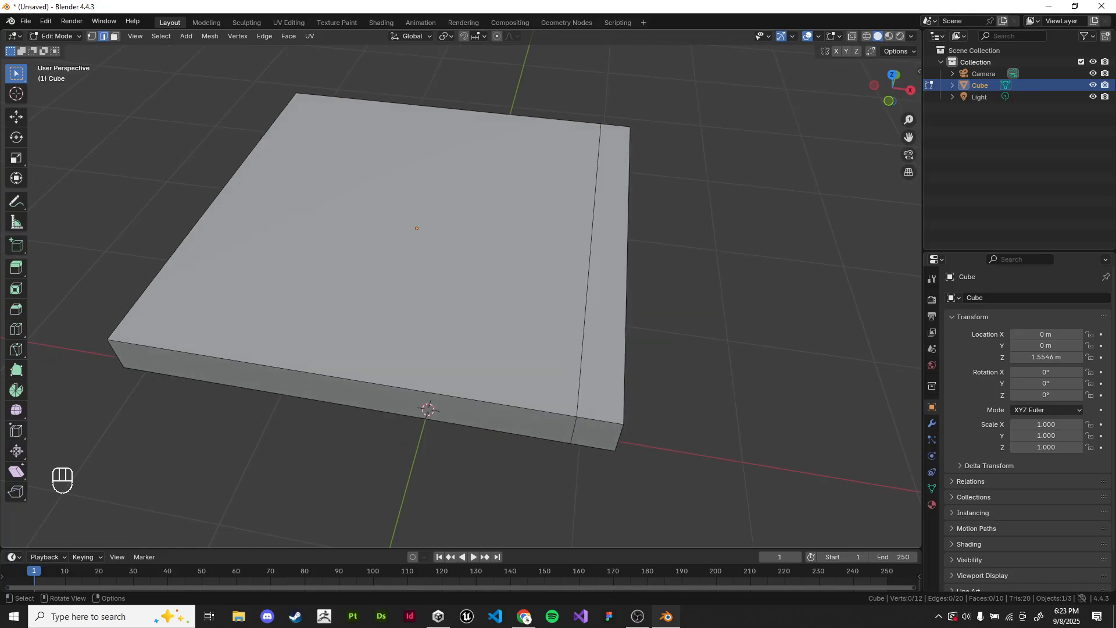
Step: Add a second loop cut parallel to the first, slide it by about -0.85 near the opposite edge, and deselect it
key("ctrl+r")
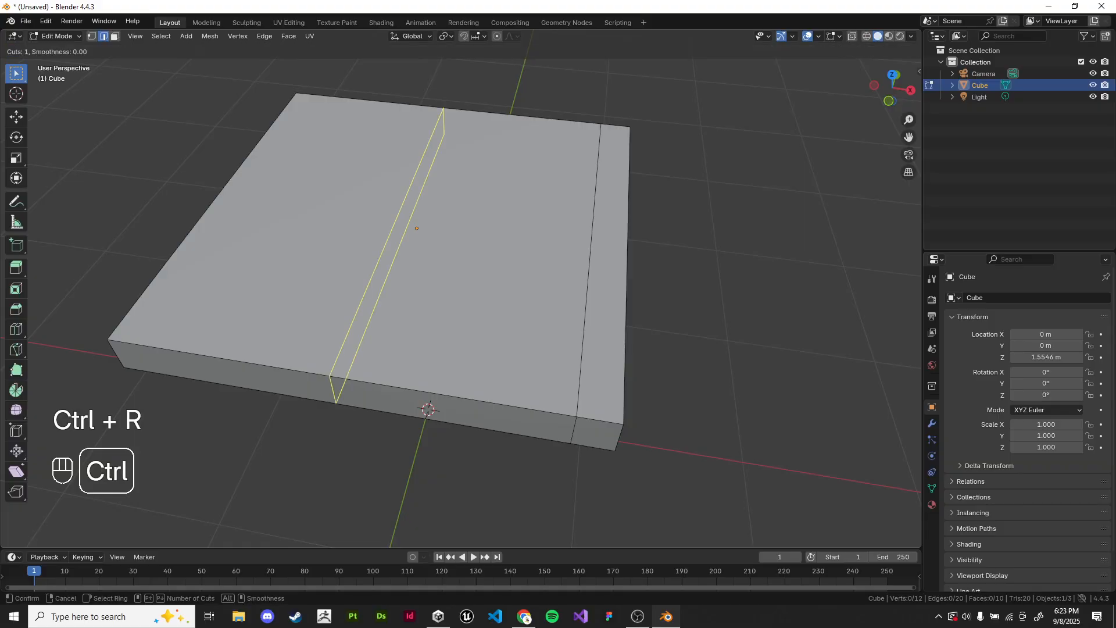
left_click(419, 437)
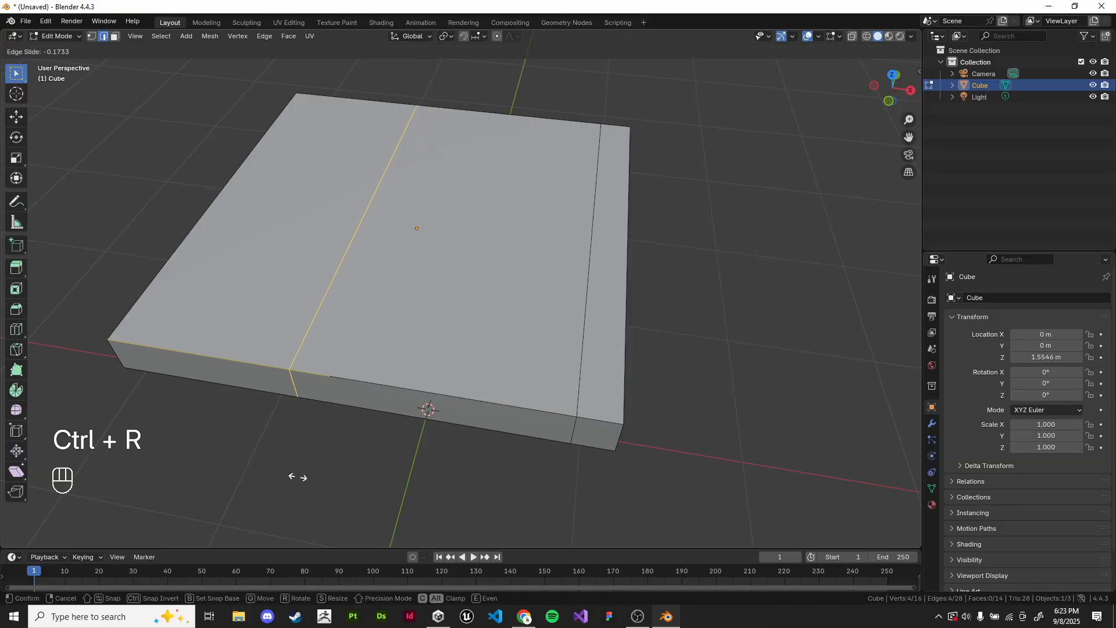
left_click(149, 418)
left_click(149, 418)
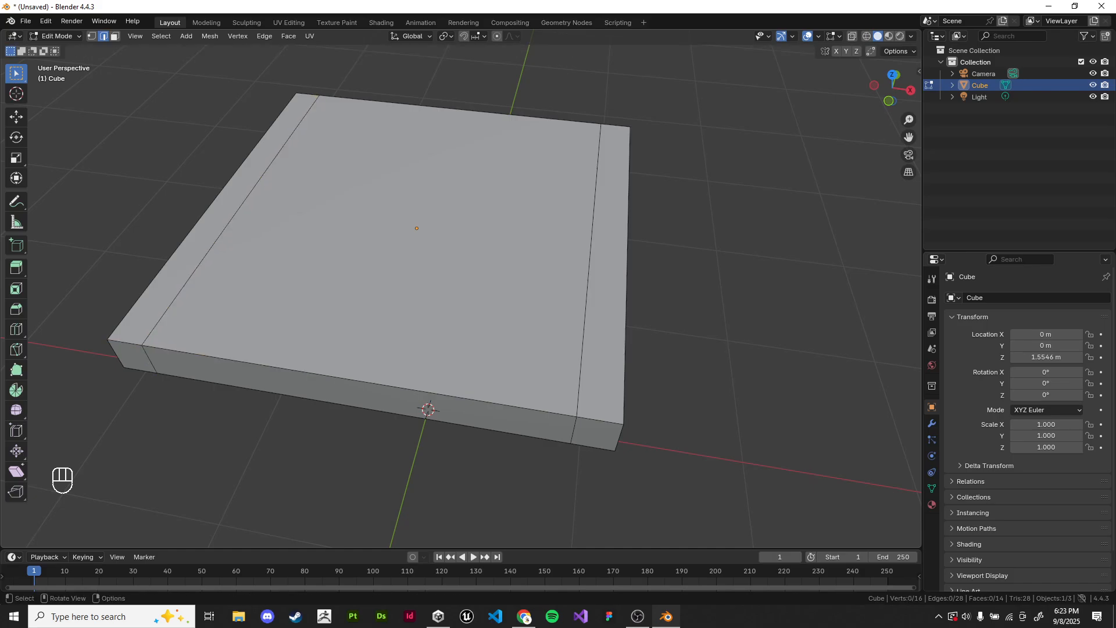
Step: In face select mode, select each of the slab's three top faces individually, and clear the selection
middle_click_drag(442, 280, 459, 291, "shift")
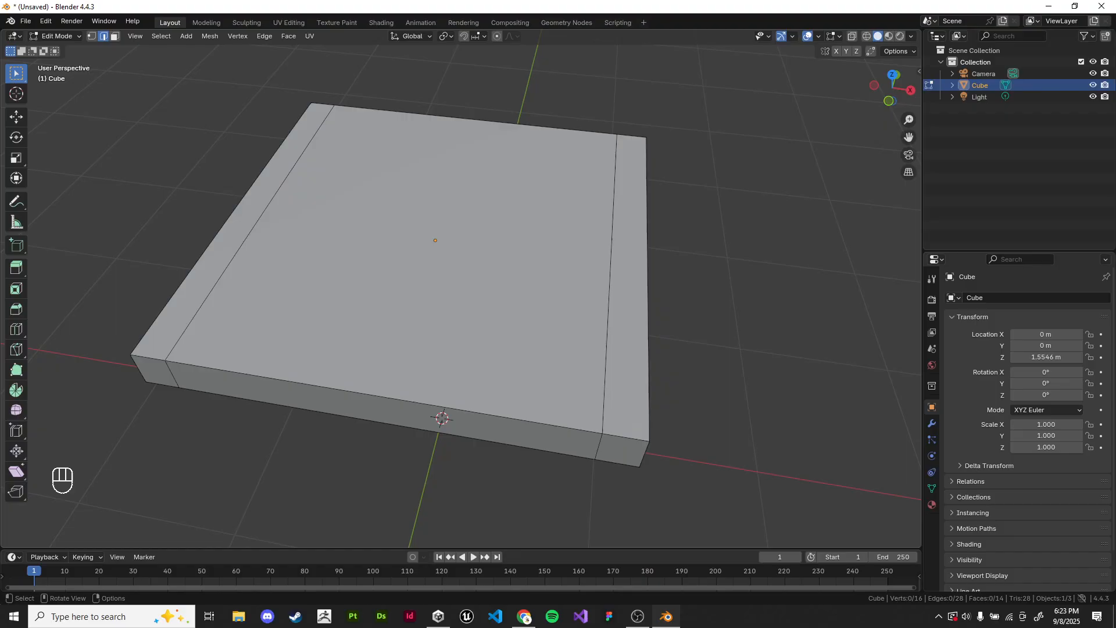
left_click(115, 36)
left_click(234, 233)
left_click(430, 250)
left_click(628, 262)
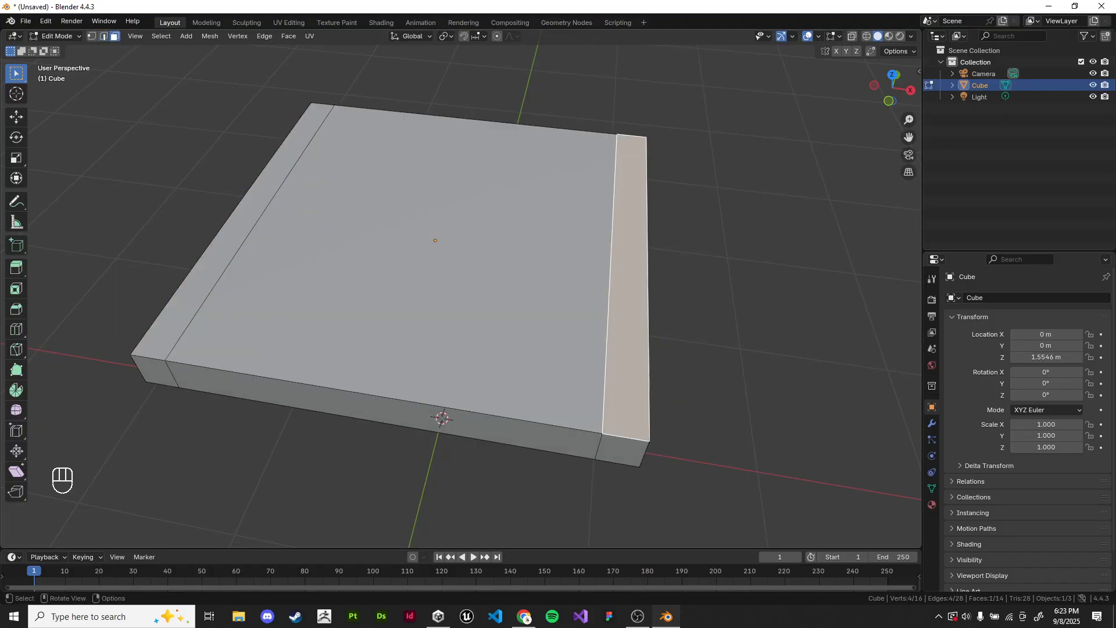
left_click(430, 250)
left_click(233, 233)
left_click(430, 250)
left_click(628, 261)
left_click(721, 267)
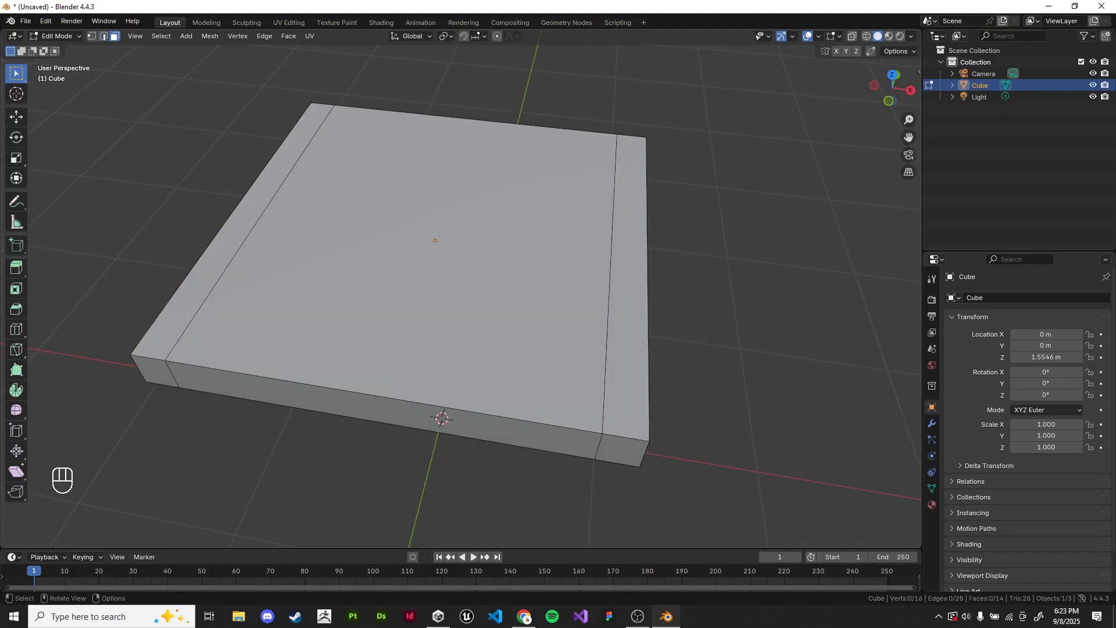
Step: Add a loop cut parallel to X, move it about -0.86 m along Y near the slab's front edge, and deselect it
middle_click_drag(721, 267, 727, 258)
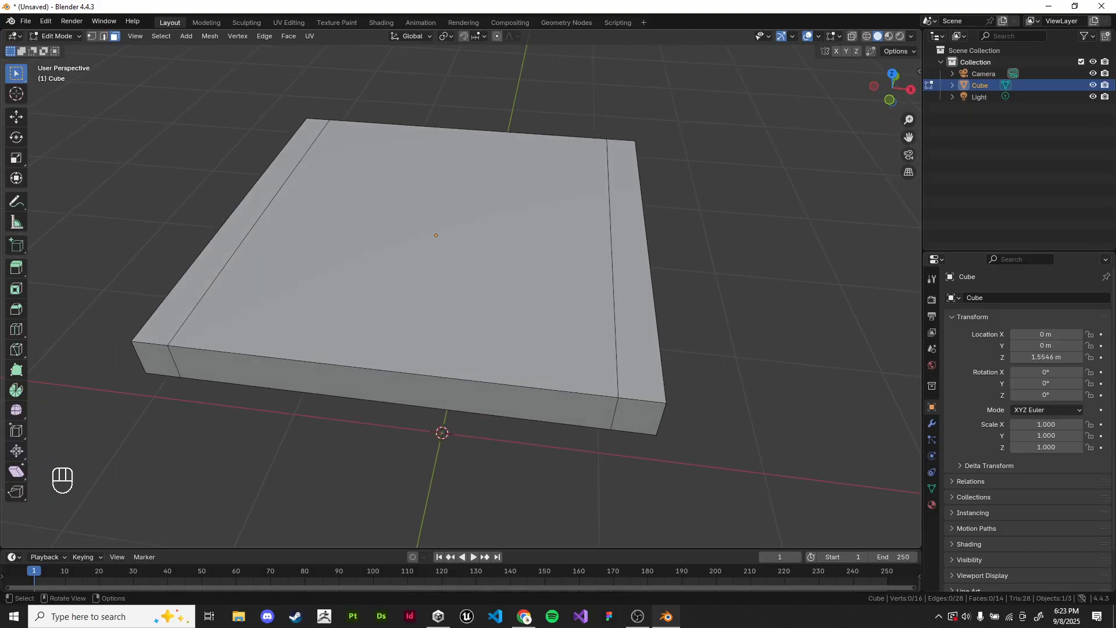
key("ctrl+r")
left_click(650, 249)
right_click(650, 249)
middle_click_drag(650, 249, 618, 292)
key("g")
key("y")
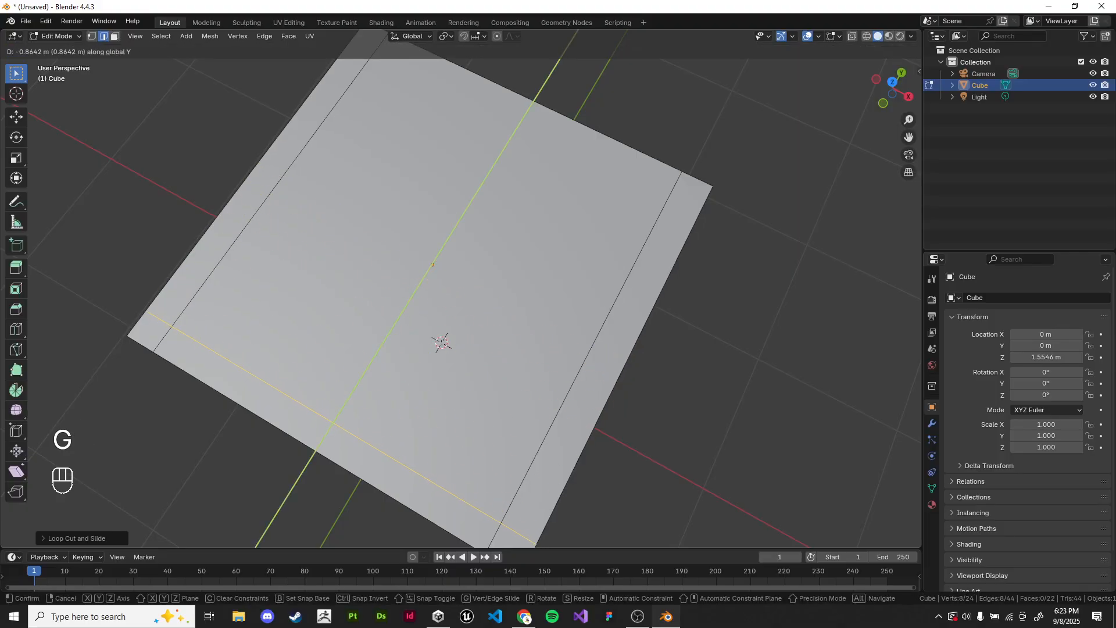
left_click(543, 430)
left_click(686, 430)
middle_click_drag(686, 430, 679, 432, "shift")
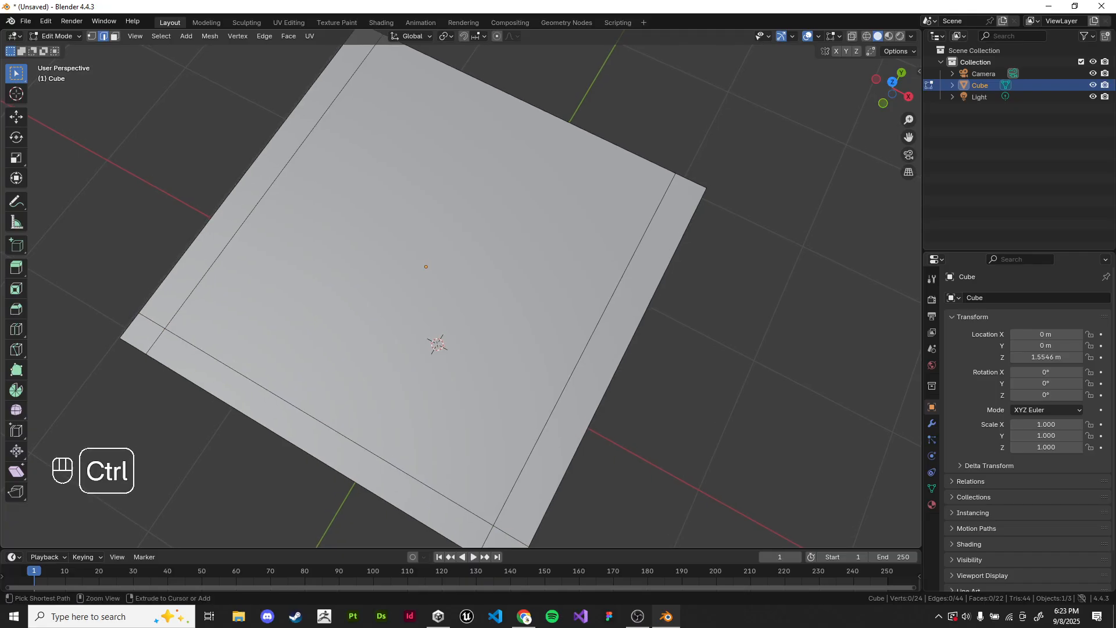
Step: Add a loop cut parallel to X, move it about 0.77 m along Y near the slab's back edge, and deselect it
key("ctrl+r")
left_click(603, 356)
right_click(523, 349)
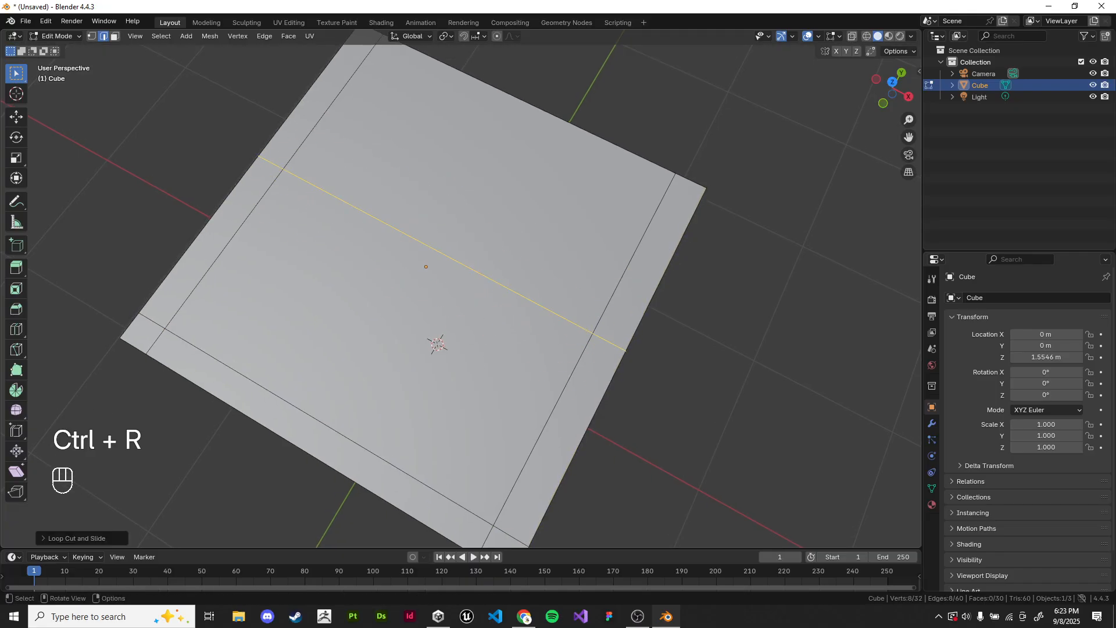
middle_click_drag(523, 349, 458, 375, "shift")
key("g")
key("y")
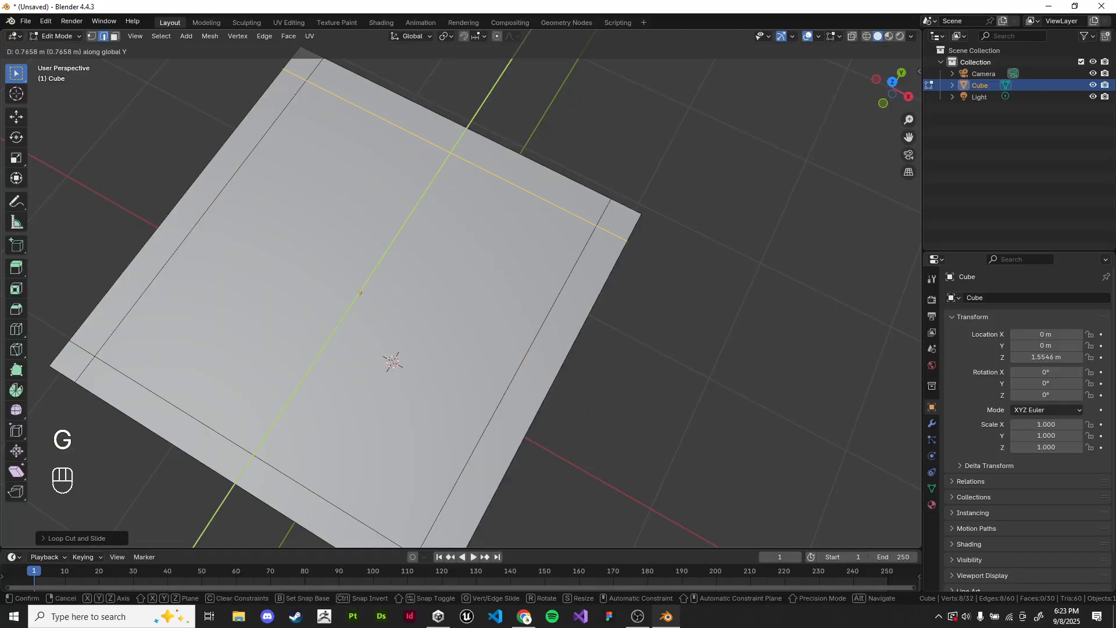
left_click(697, 262)
left_click(697, 262)
scroll(698, 262, "down", 1)
middle_click_drag(697, 261, 710, 239)
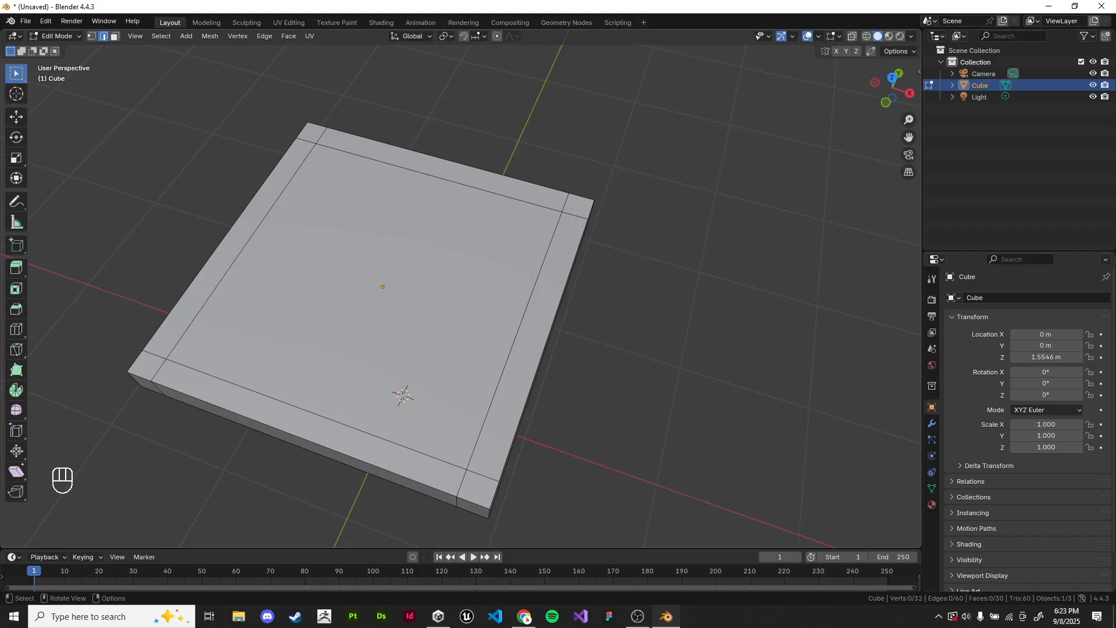
Step: Try a loop cut with two evenly spaced cuts parallel to X, expand its settings, and undo it
key("ctrl+r")
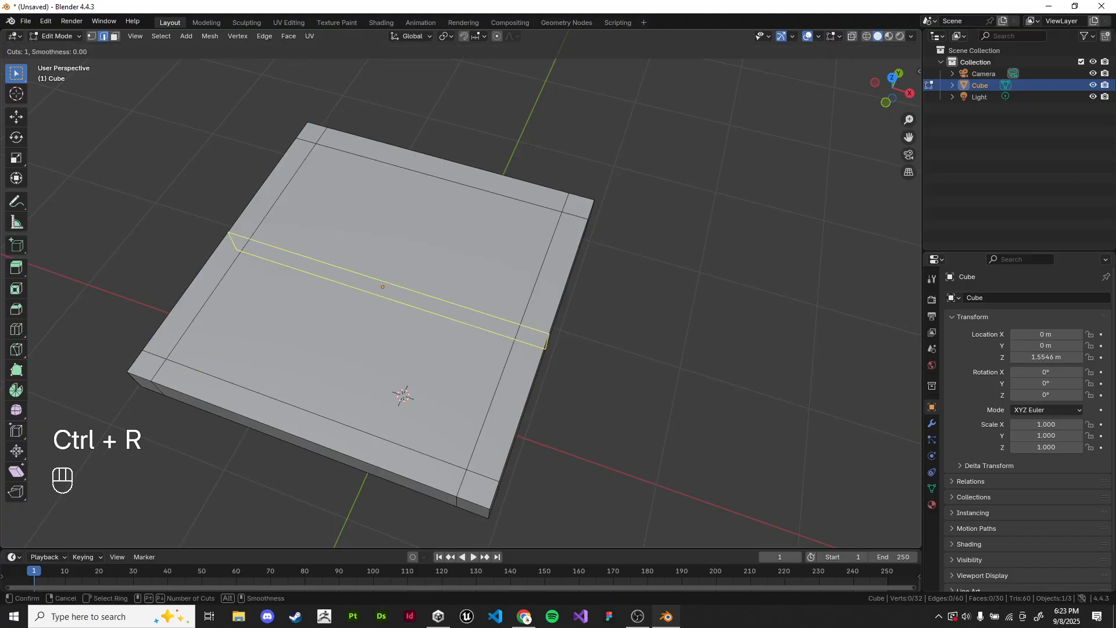
scroll(381, 290, "up", 1)
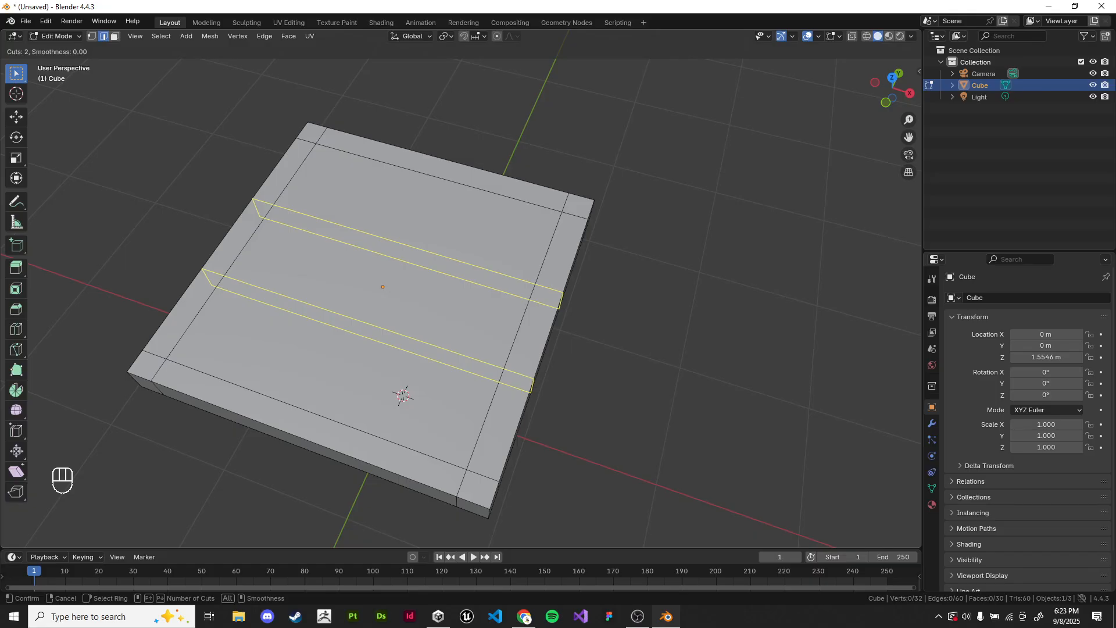
left_click(598, 331)
right_click(598, 331)
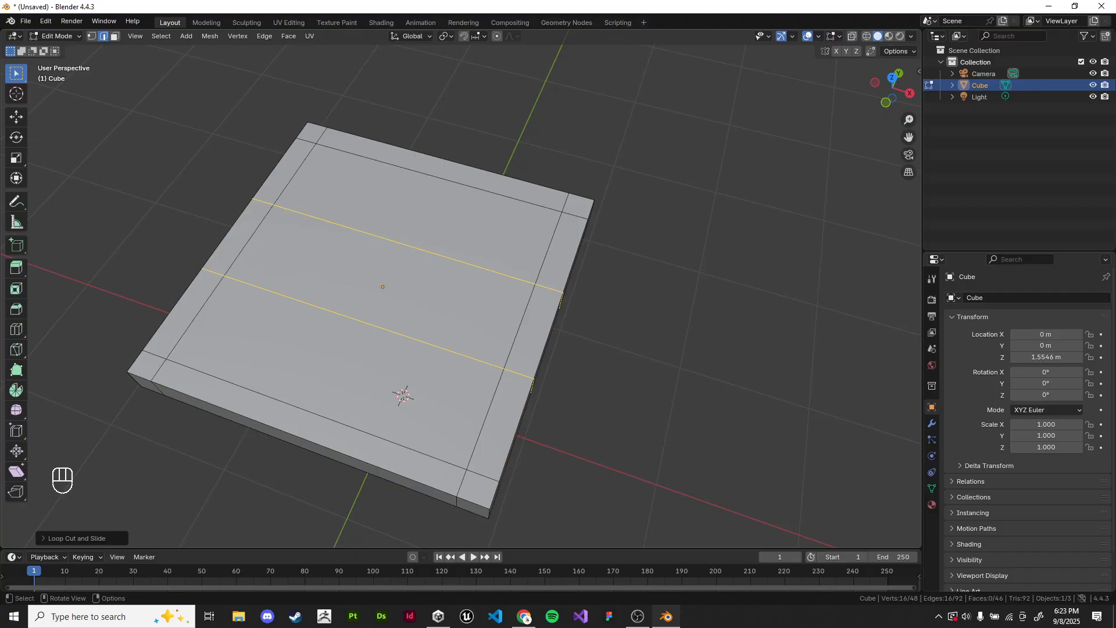
left_click(76, 538)
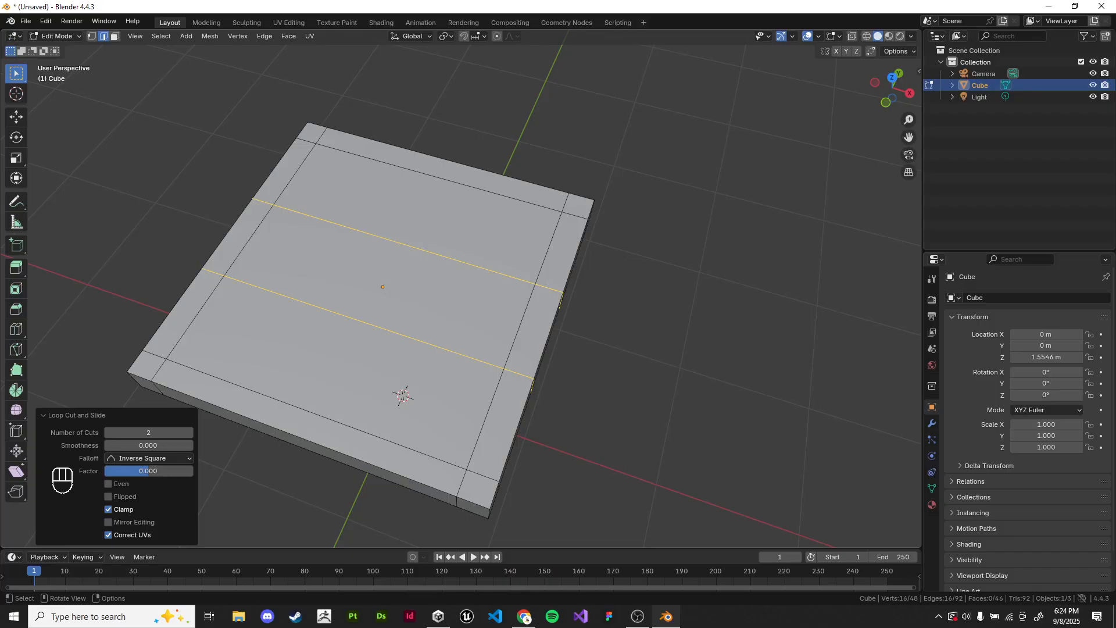
key("ctrl+z")
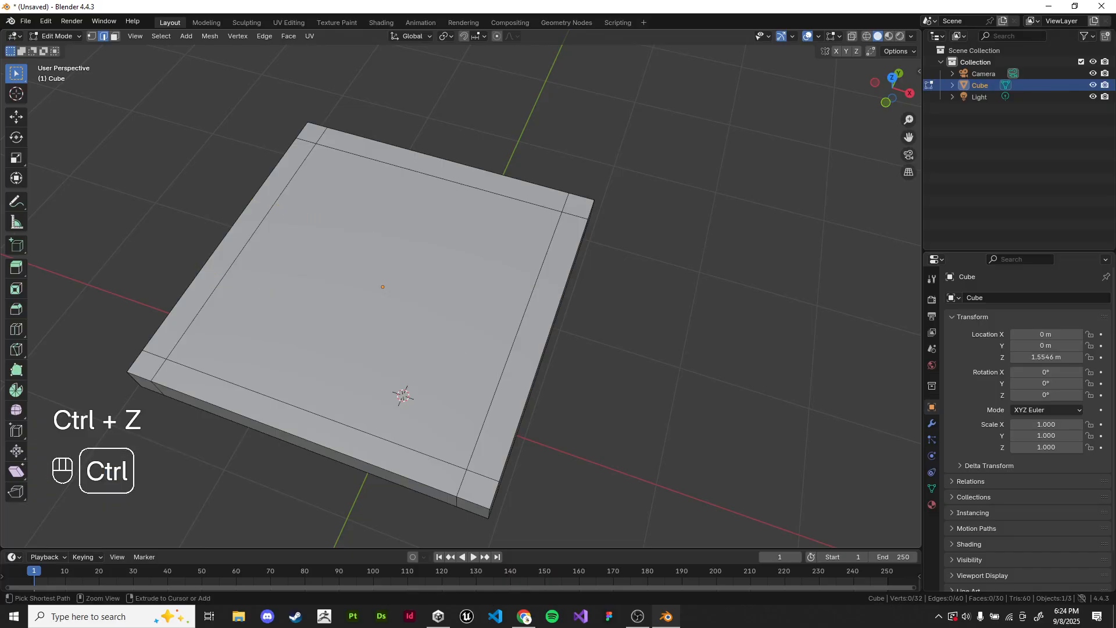
Step: Dissolve both pairs of edge loops near the slab's four sides
middle_click_drag(442, 314, 473, 340)
left_click(545, 332, "alt+shift")
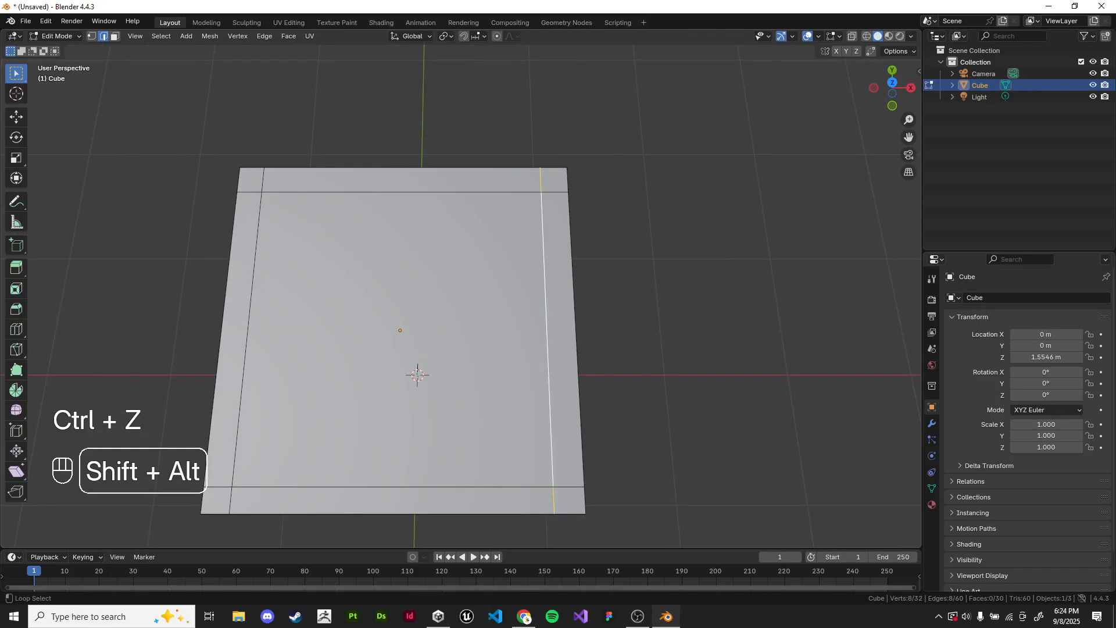
left_click(246, 331, "alt+shift")
key("ctrl+x")
key("alt+x")
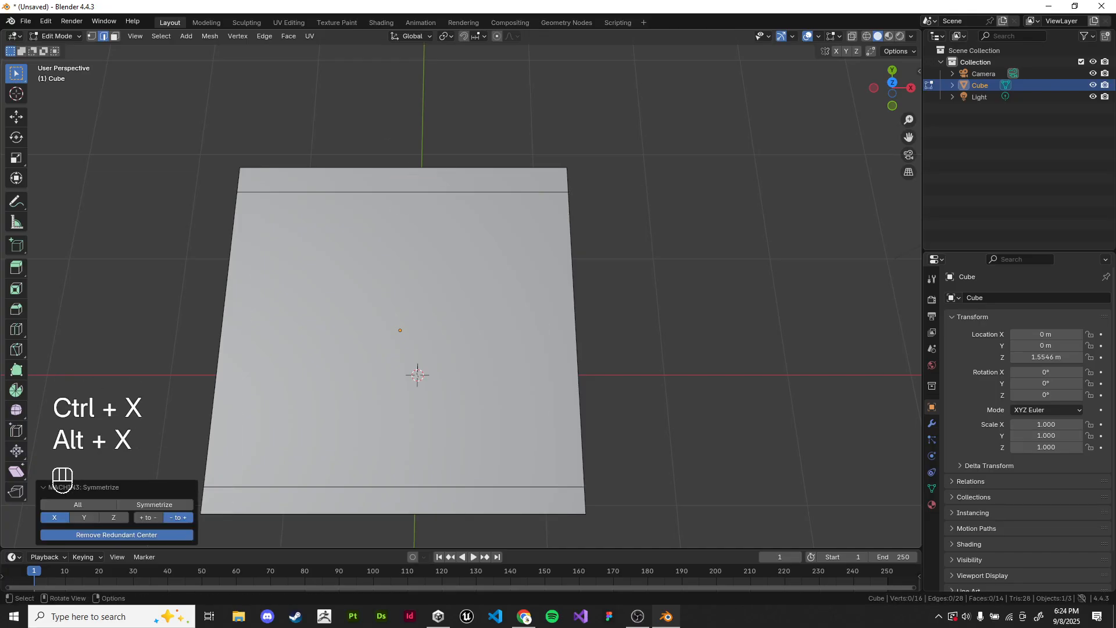
left_click(401, 486, "alt+shift")
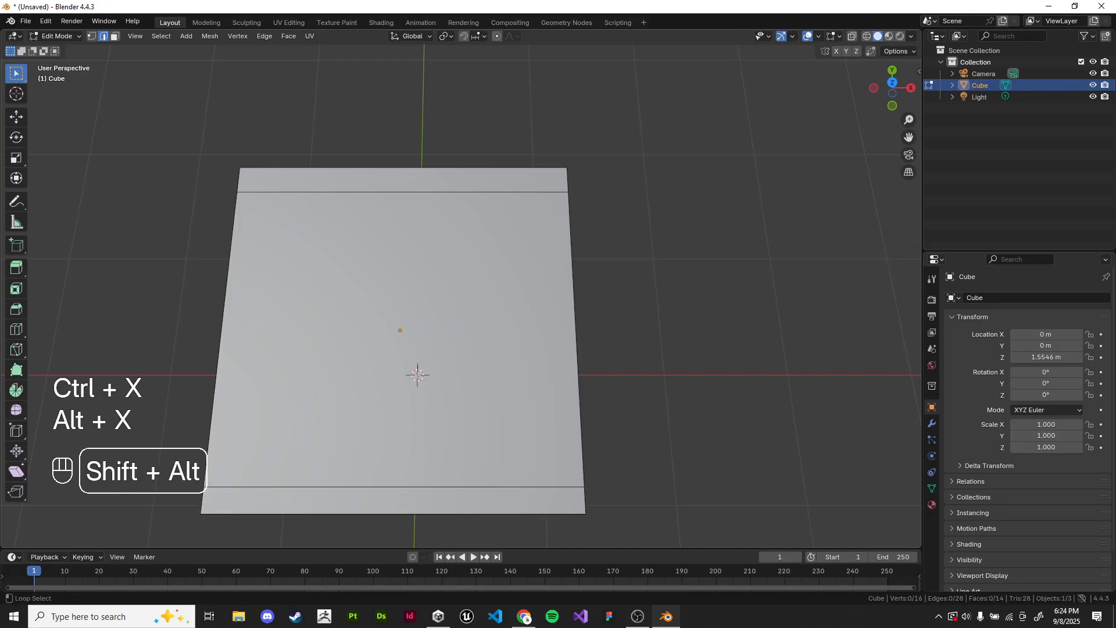
left_click(401, 192, "alt+shift")
key("ctrl+x")
Step: Add a loop cut parallel to Y, move it along X near the positive-X edge, and symmetrize it from positive to negative X
middle_click_drag(407, 244, 412, 215)
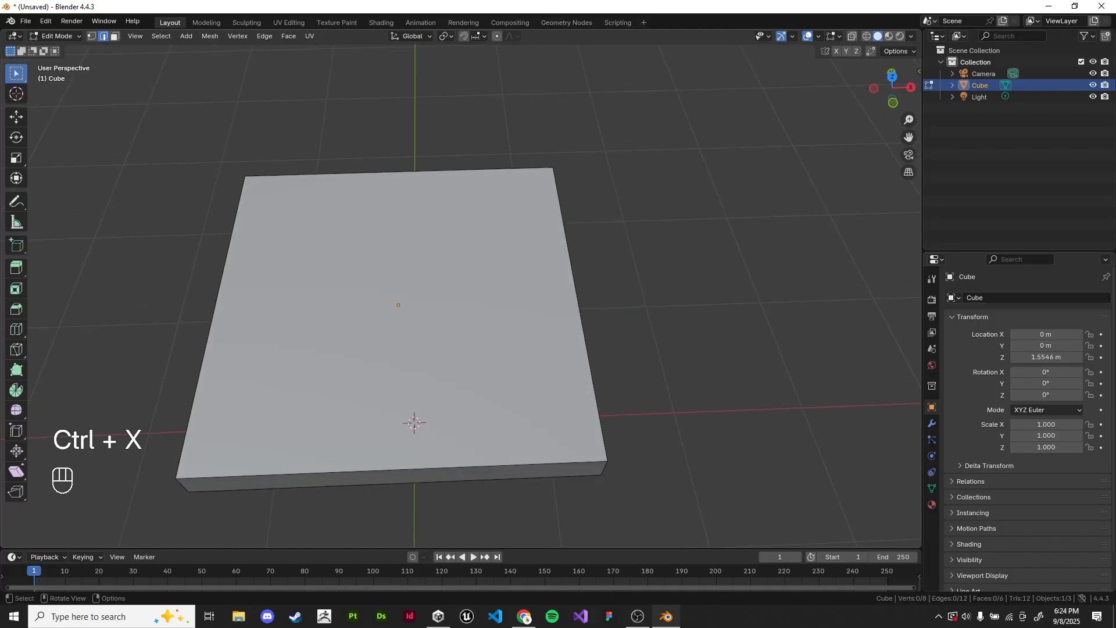
key("ctrl+r")
left_click(410, 200)
right_click(410, 201)
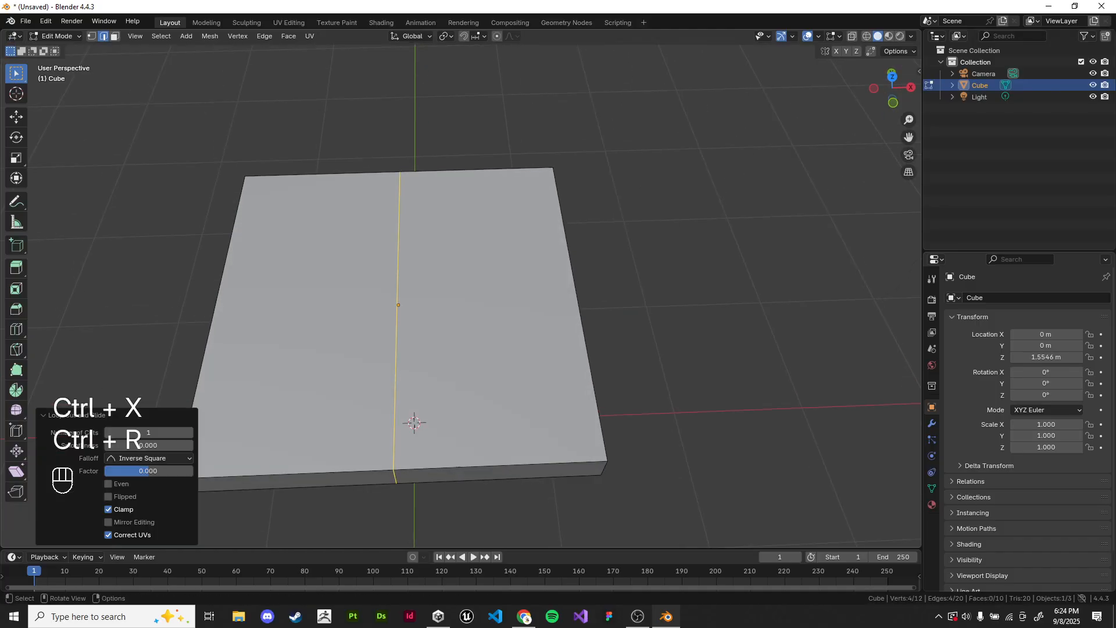
key("g")
key("x")
left_click(530, 203)
key("alt+x")
middle_click_drag(512, 232, 428, 248)
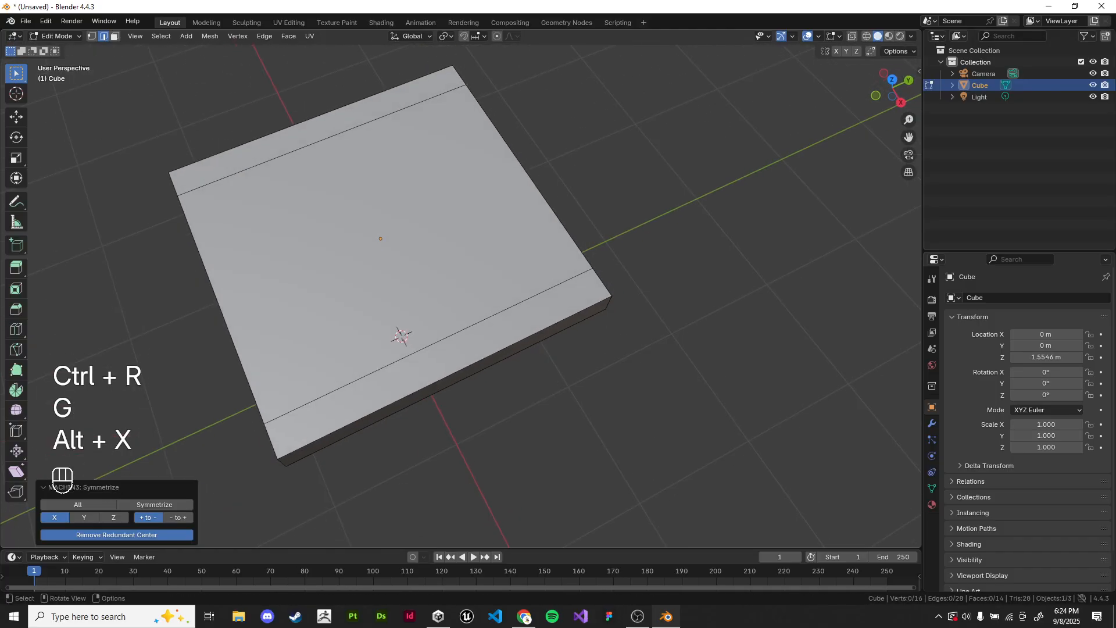
Step: Add a centred loop cut parallel to X and move it along Y close to the slab's negative-Y edge
key("ctrl+r")
left_click(424, 239)
right_click(424, 238)
key("g")
middle_click(416, 224)
right_click(416, 224)
key("g")
right_click(401, 230)
key("g")
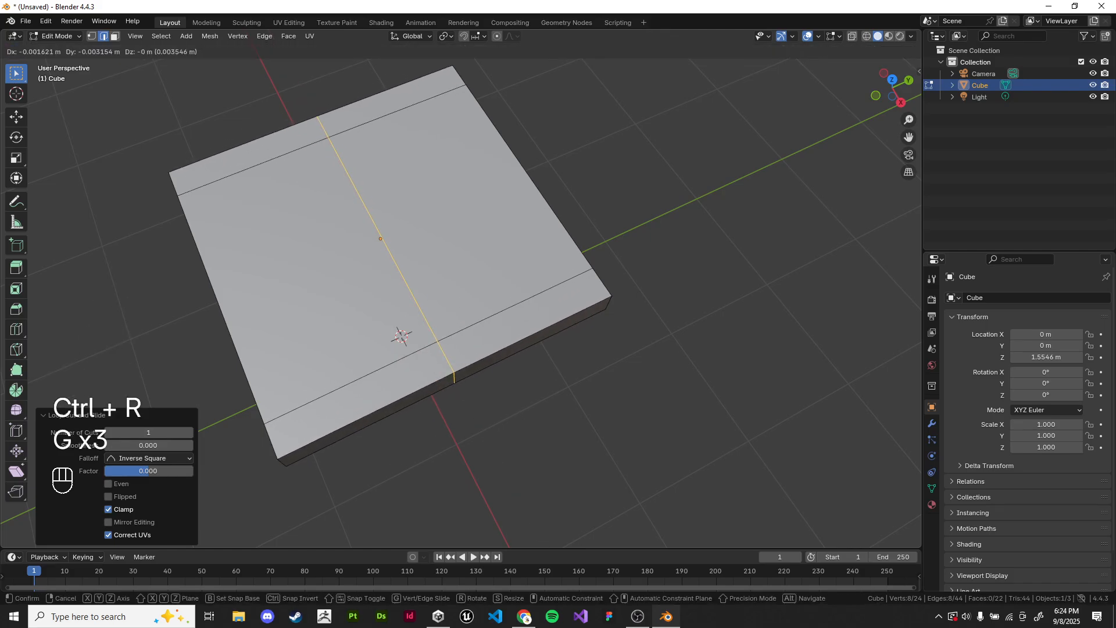
middle_click(372, 241)
left_click(290, 273)
Step: Symmetrize the mesh across Y to mirror the loop to the opposite edge, and check the slab briefly in Object Mode
middle_click_drag(291, 274, 238, 247)
key("alt+x")
middle_click_drag(326, 250, 427, 245)
middle_click_drag(428, 244, 451, 229, "shift")
key("Tab")
left_click(465, 314)
middle_click_drag(465, 313, 483, 372)
key("Tab")
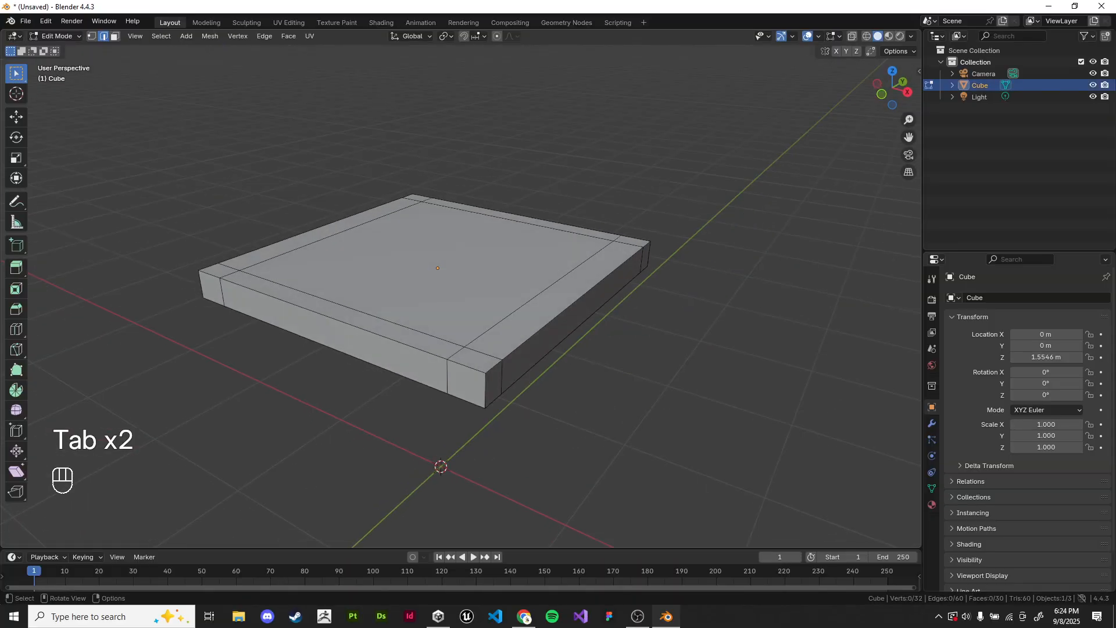
Step: Select the edge loop near the slab's front edge, move it about 0.035 m along Y, and deselect it
middle_click_drag(389, 334, 407, 386)
left_click(401, 394)
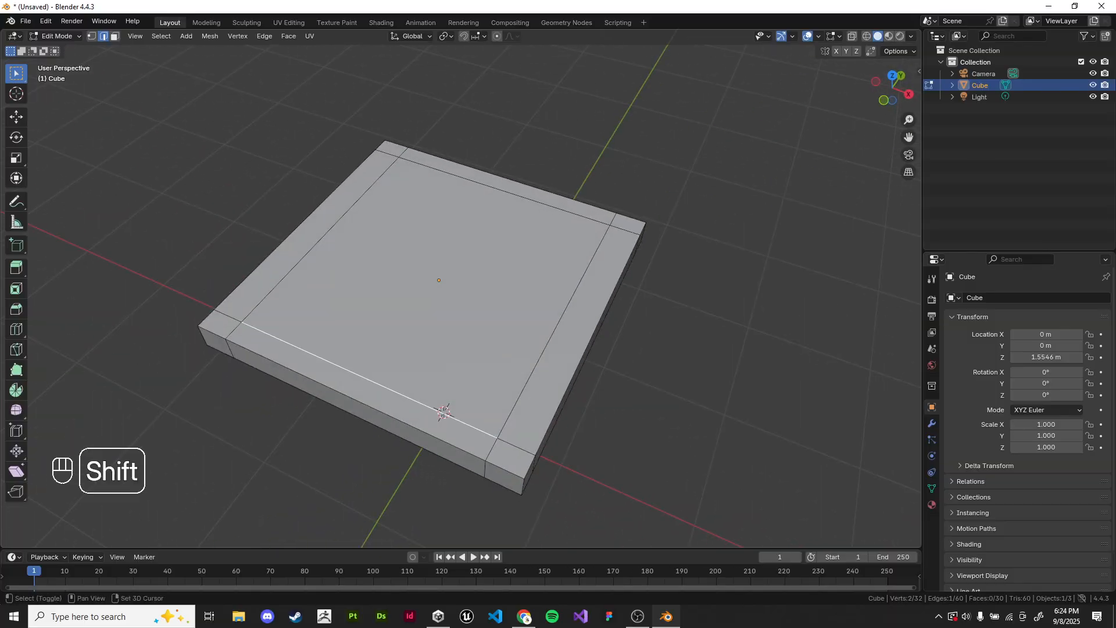
left_click(444, 412, "alt+shift")
key("g")
key("y")
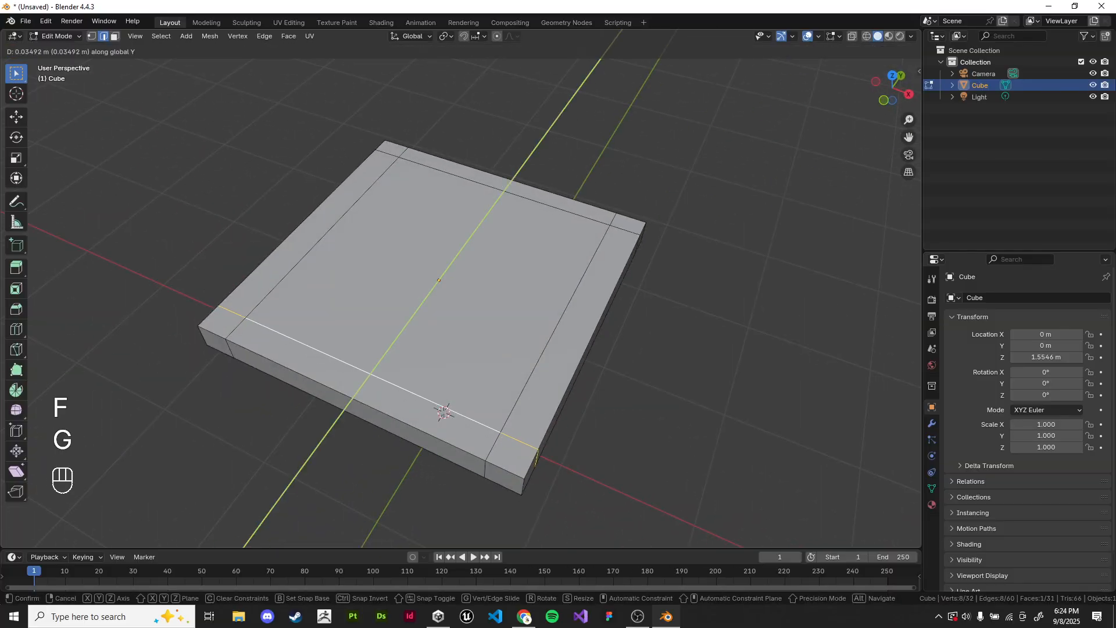
left_click(446, 406)
left_click(466, 325)
Step: Select the edge loop near the slab's back edge, move it about -0.065 m along Y, and deselect it
left_click(505, 191)
left_click(505, 192, "alt+shift")
key("g")
key("y")
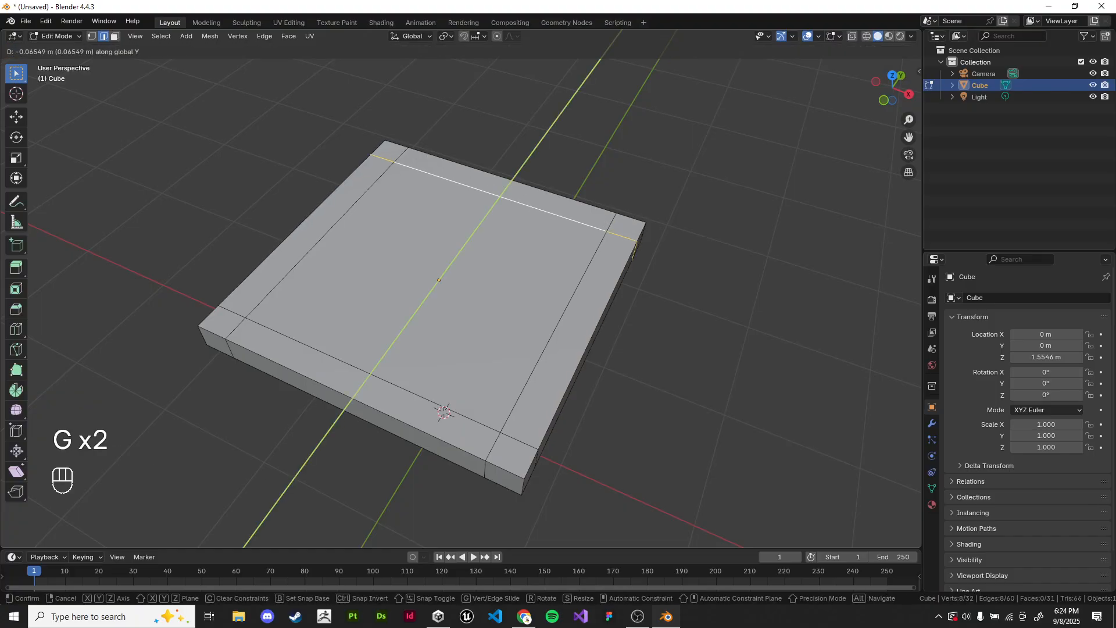
left_click(502, 197)
left_click(484, 271)
Step: In face select mode, select the four small corner faces on the slab's underside
middle_click_drag(483, 262, 459, 103)
left_click(116, 36)
left_click(462, 68)
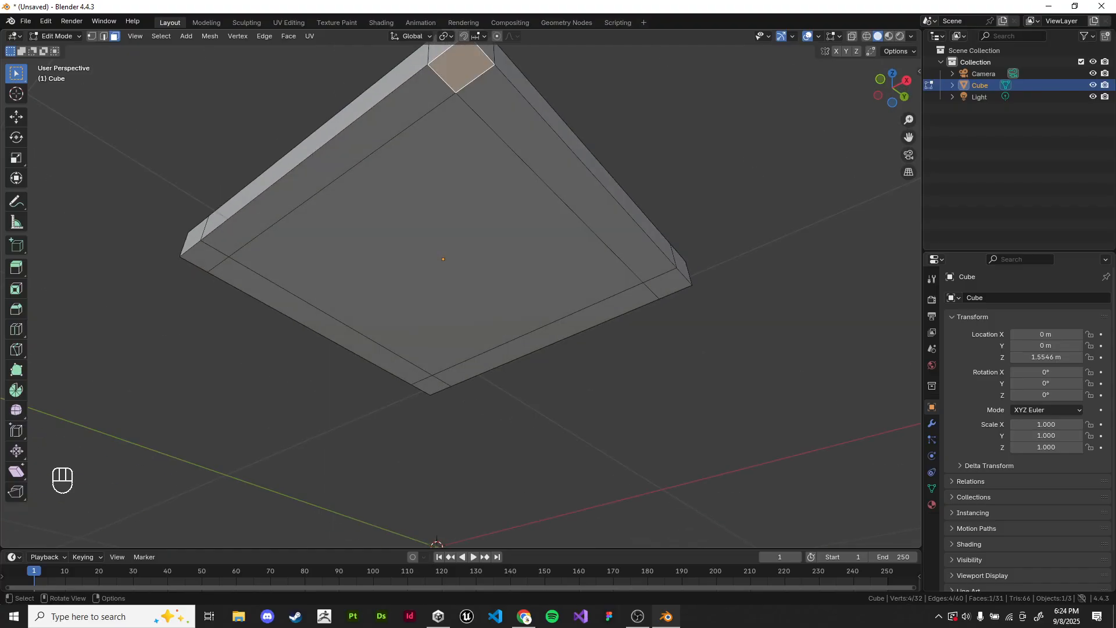
left_click(204, 257, "shift")
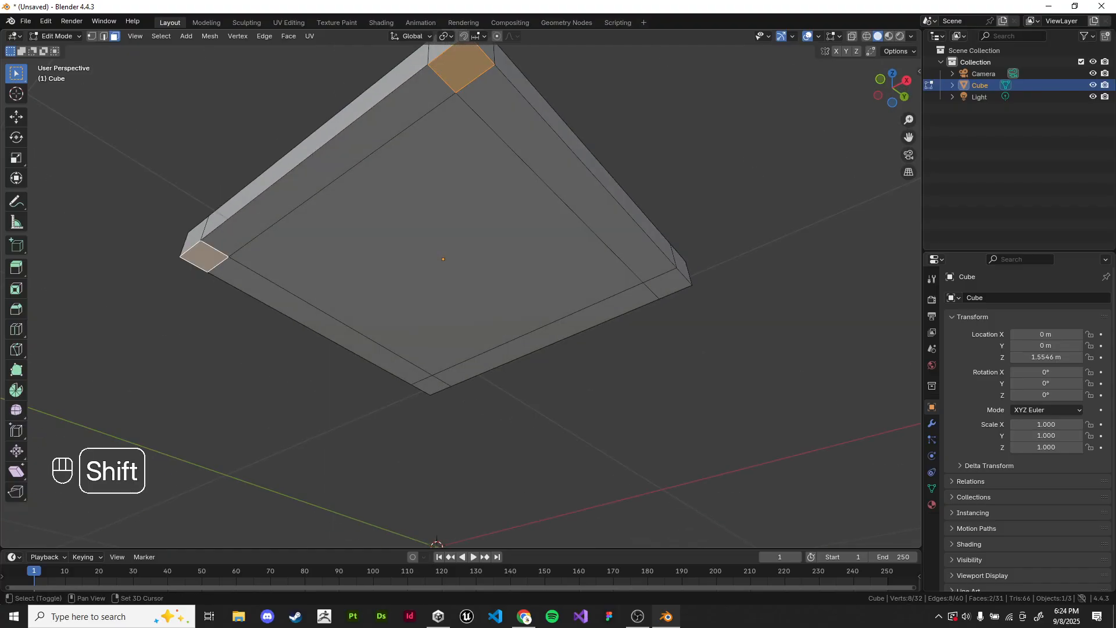
left_click(430, 386, "shift")
left_click(668, 283, "shift")
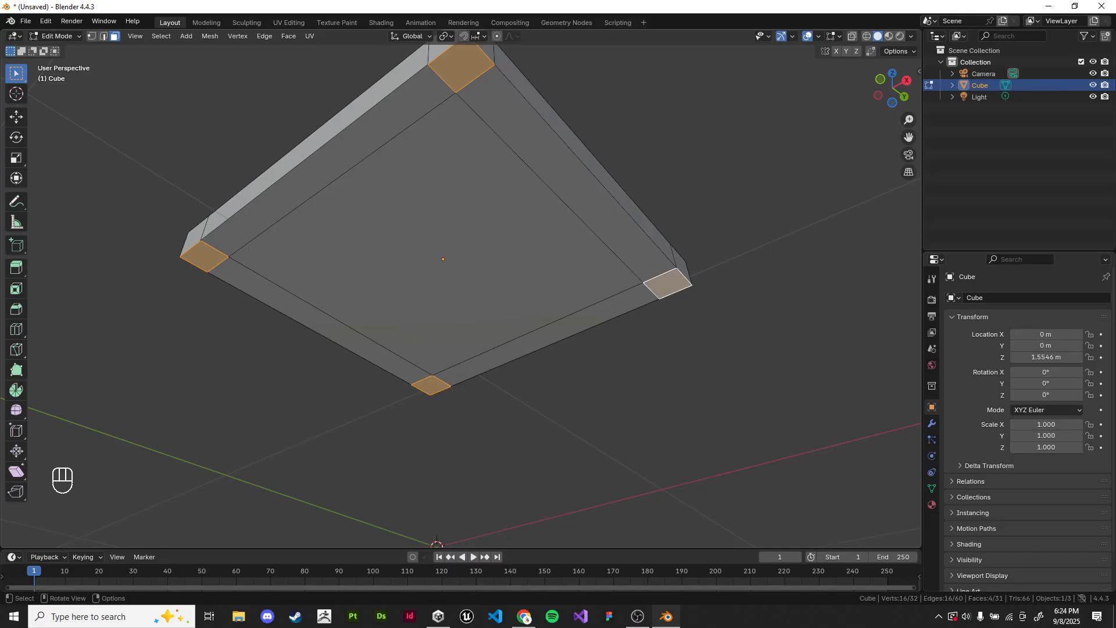
middle_click_drag(668, 283, 606, 478)
mouse_move(606, 478)
middle_mouse_down("shift")
mouse_move(596, 453)
mouse_move(600, 482)
middle_mouse_up("shift")
scroll(596, 453, "up", 3)
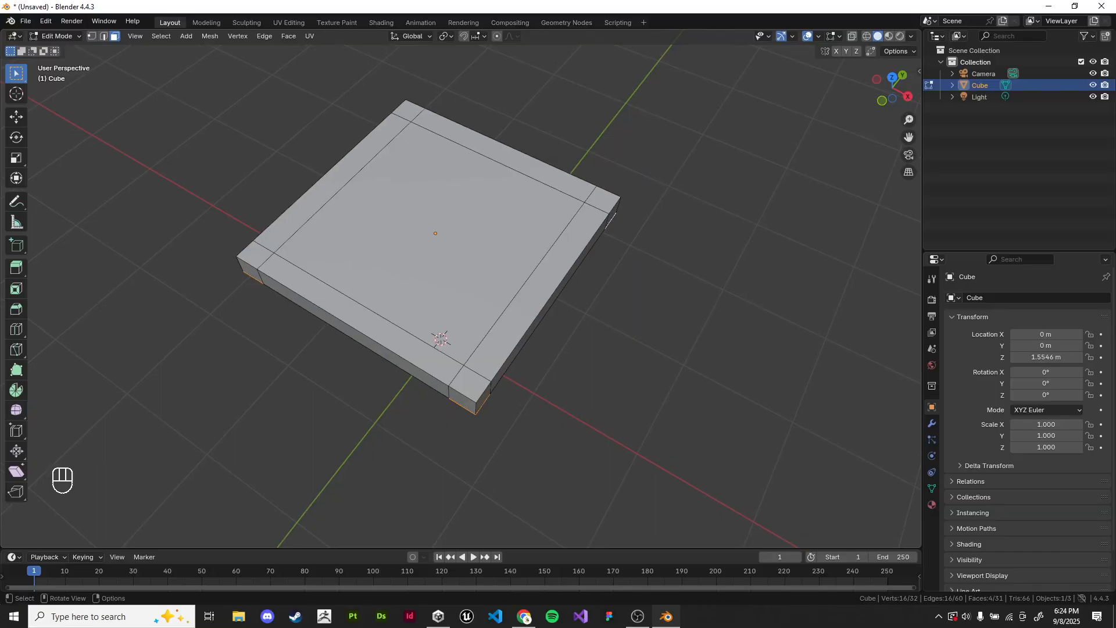
middle_click_drag(600, 481, 666, 403)
scroll(622, 443, "down", 3)
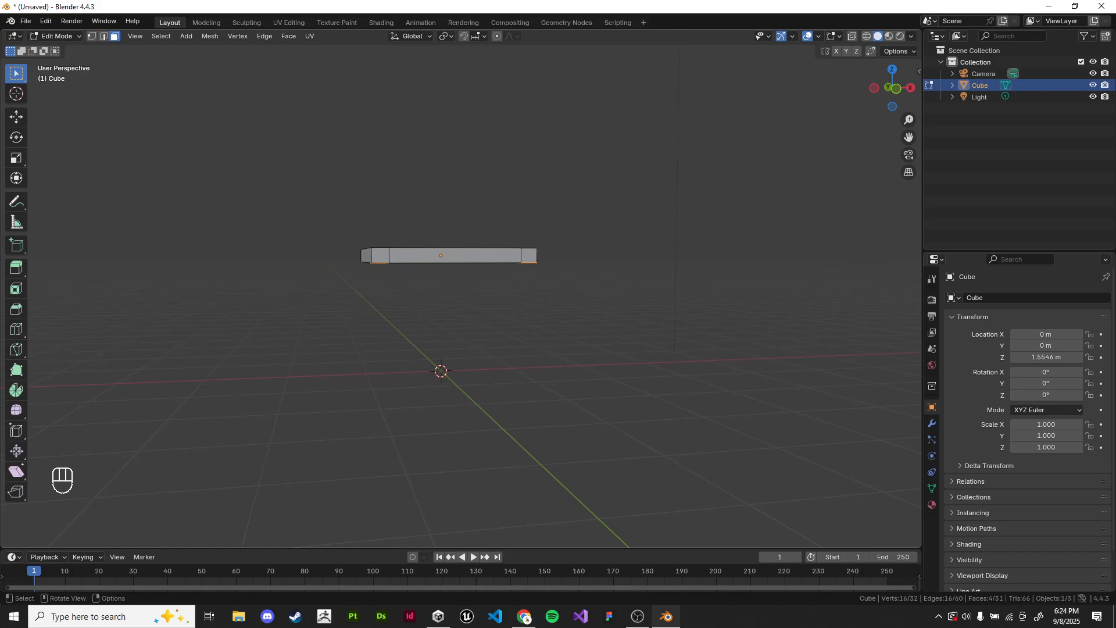
middle_click_drag(667, 403, 613, 332)
scroll(595, 355, "up", 2)
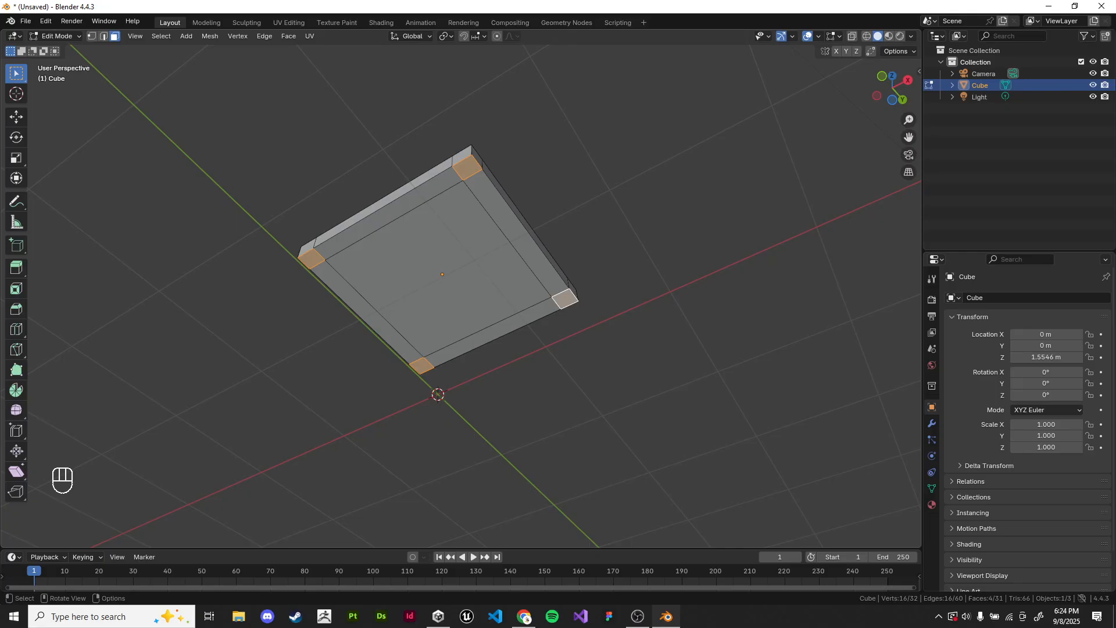
key("g")
key("z")
key("Escape")
middle_click_drag(614, 331, 636, 375)
key("g")
key("z")
key("Escape")
middle_click_drag(636, 418, 613, 417)
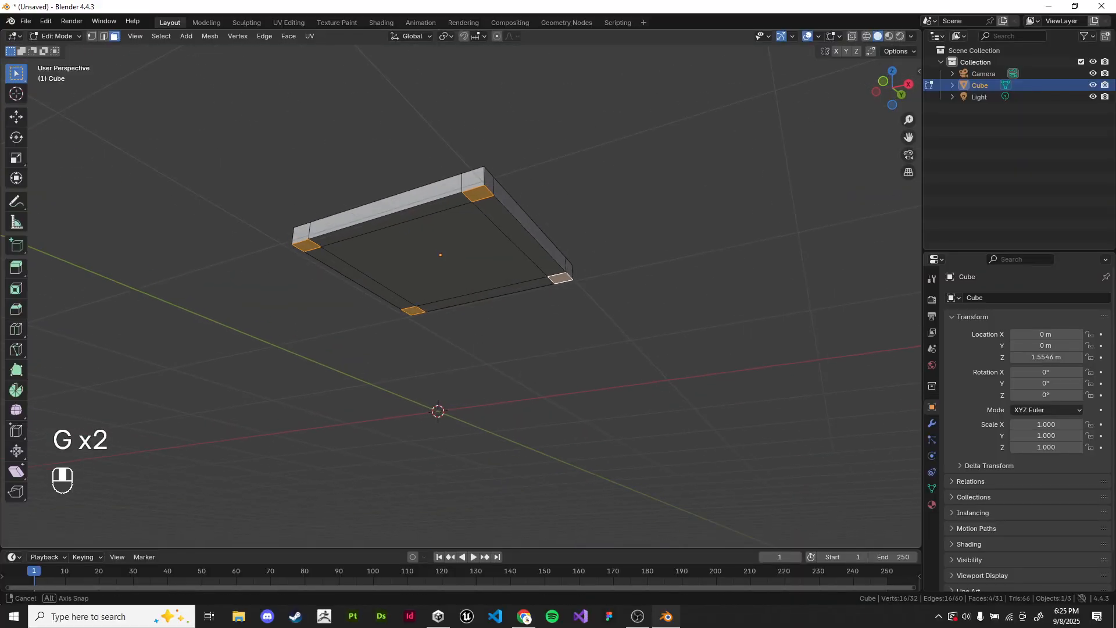
key("g")
key("z")
key("Escape")
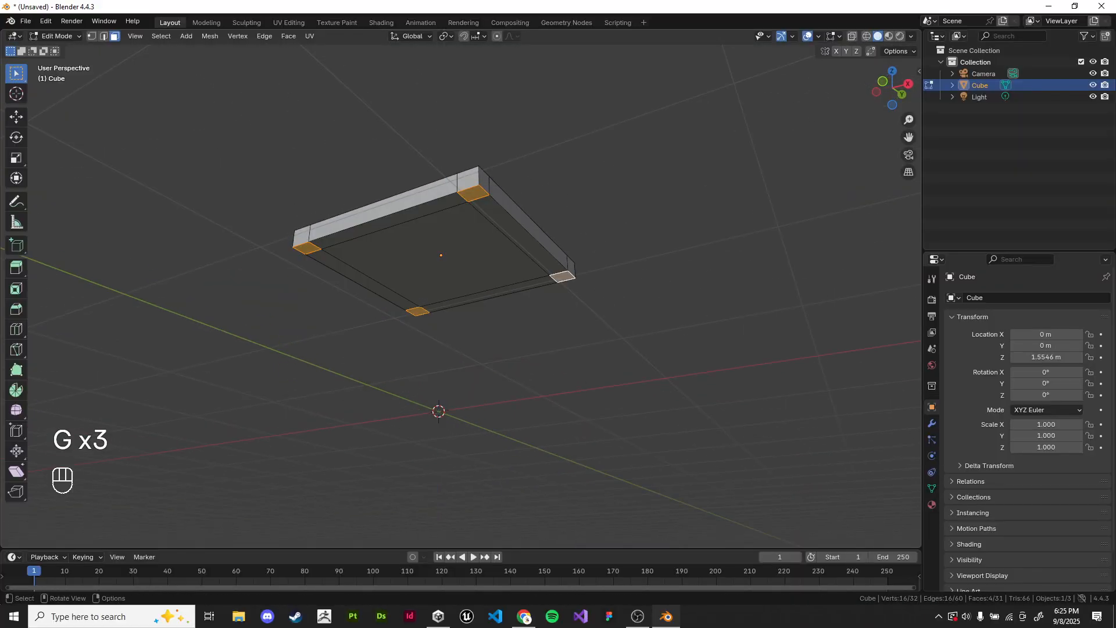
middle_click_drag(614, 372, 614, 420)
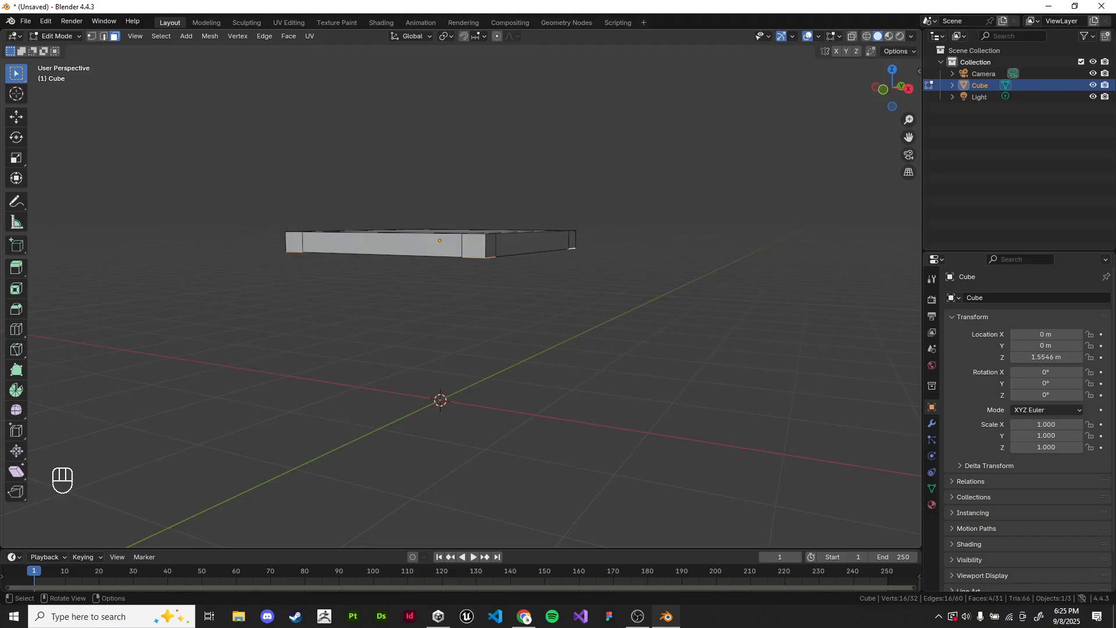
middle_click_drag(613, 420, 612, 355)
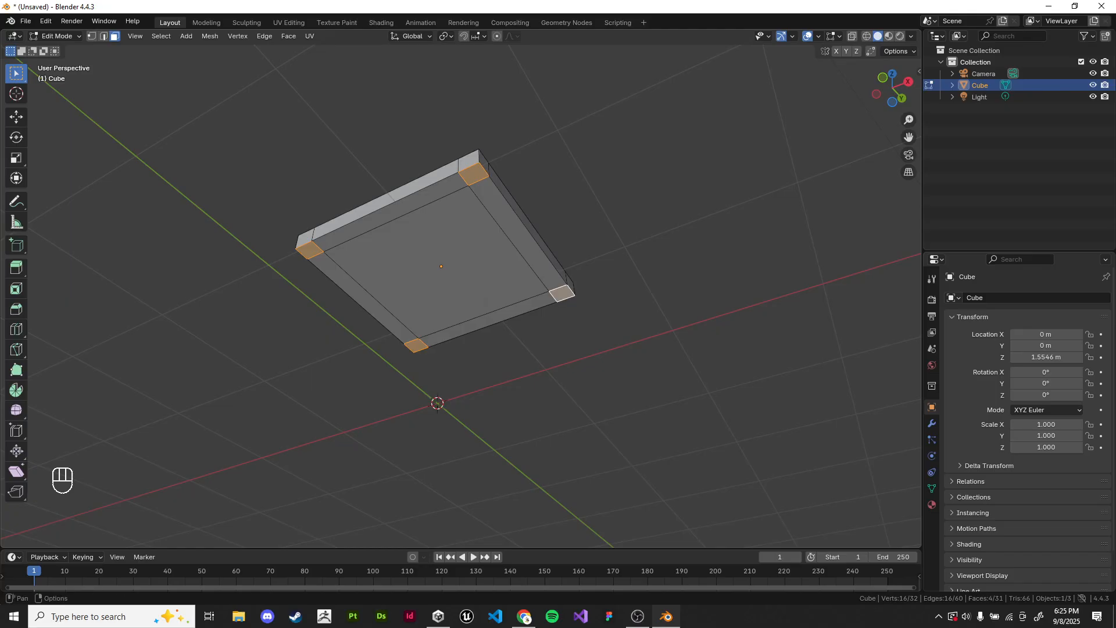
Step: Clear the selection and reselect all four corner faces on the slab's underside
left_click(540, 157)
left_click(474, 175)
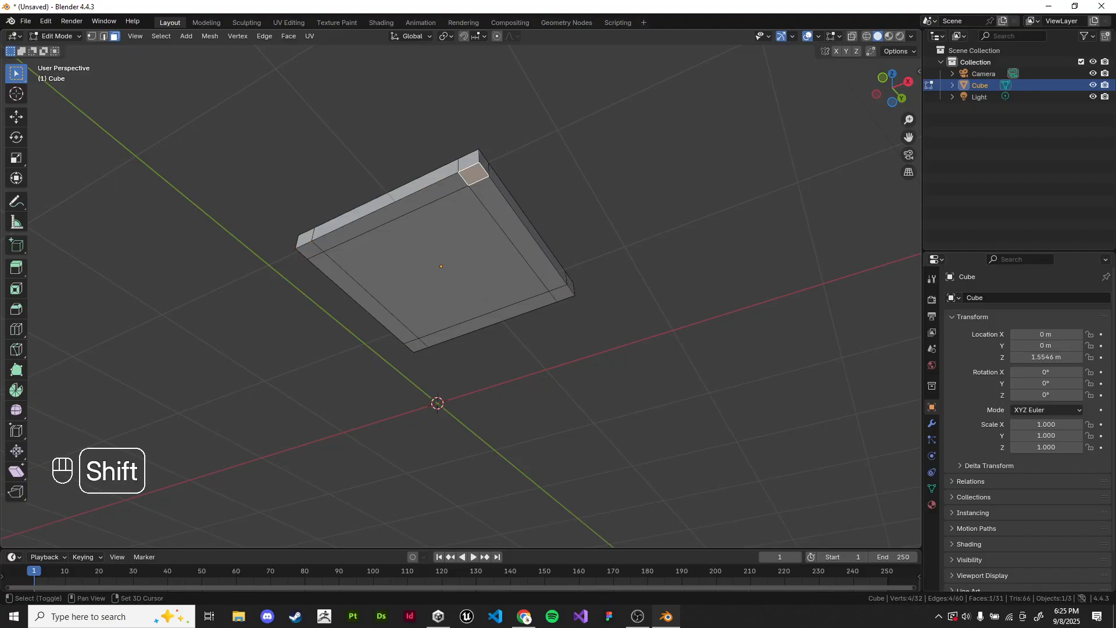
left_click(305, 239, "shift")
left_click(305, 239)
left_click(473, 174, "shift")
left_click(561, 293, "shift")
left_click(416, 345, "shift")
Step: Extrude the four selected corner faces about 1.49 m downward to form the table legs
middle_click_drag(417, 346, 389, 394)
scroll(410, 382, "down", 1)
scroll(373, 389, "up", 1)
key("e")
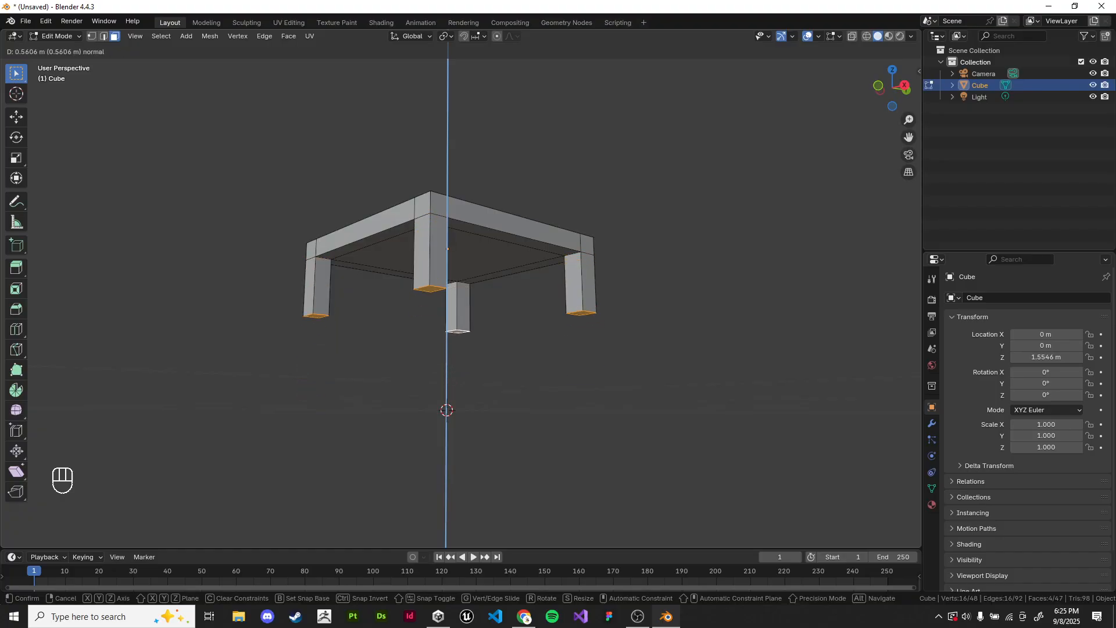
left_click(448, 411)
middle_click_drag(688, 291, 723, 351)
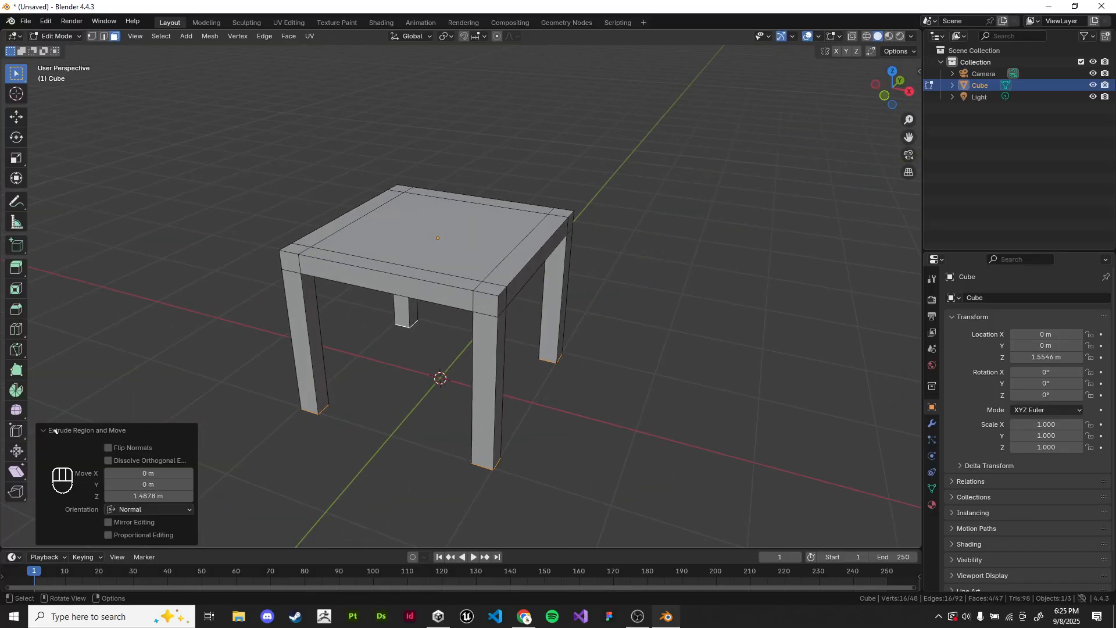
Step: Switch to Object Mode, deselect the table, and examine its shape from several angles
key("Tab")
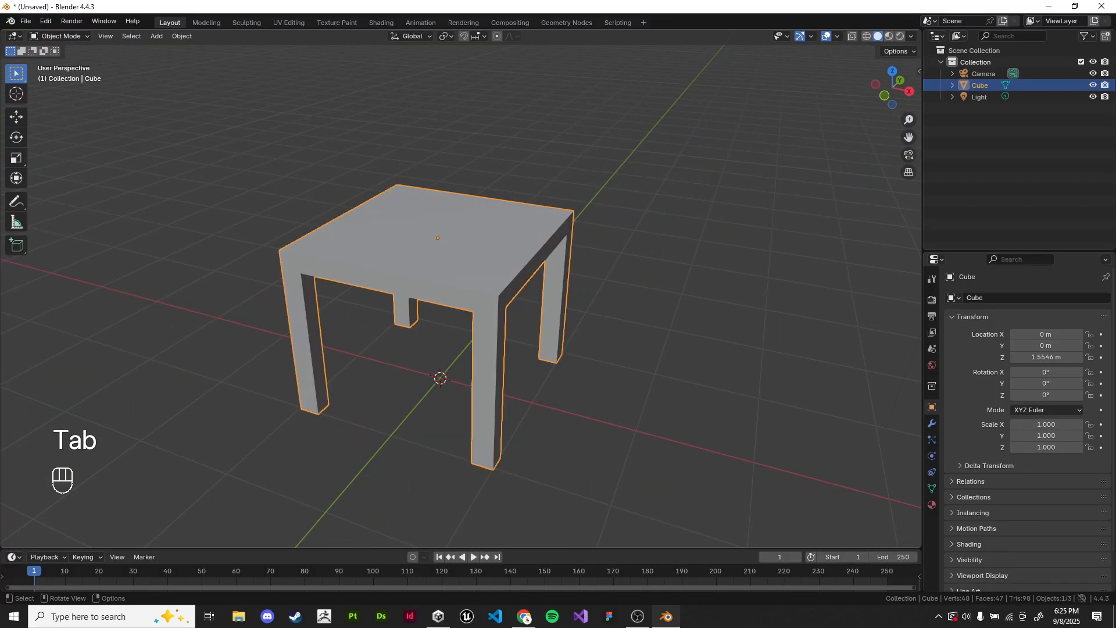
left_click(698, 291)
scroll(698, 290, "down", 1)
middle_click_drag(698, 290, 696, 314)
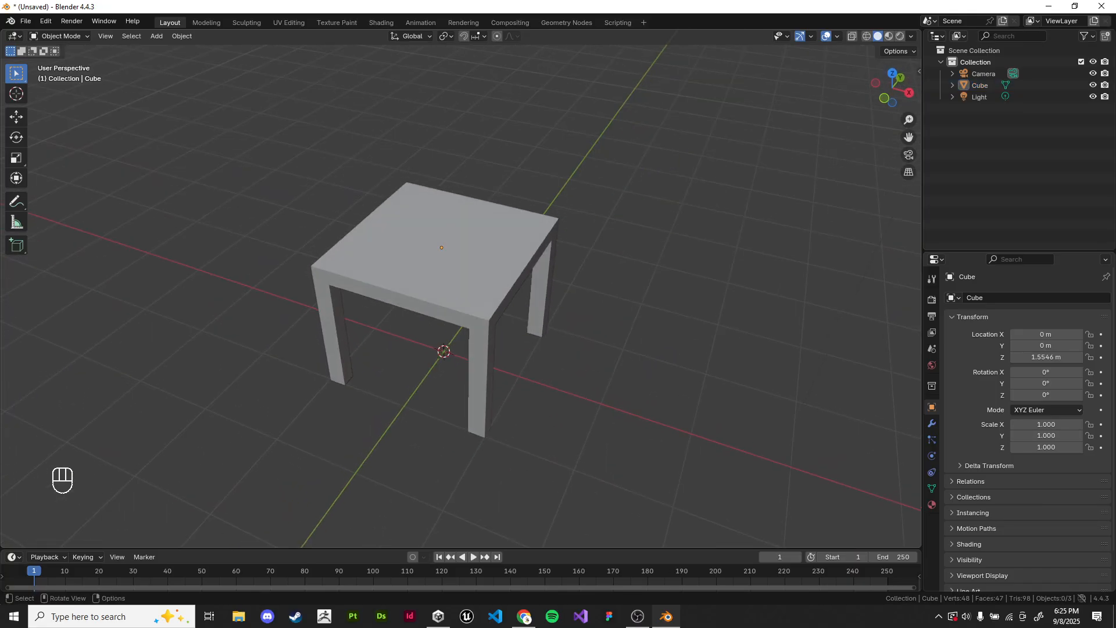
middle_click_drag(494, 314, 530, 312)
middle_click_drag(531, 311, 595, 297, "shift")
middle_click_drag(596, 297, 657, 261)
Step: Select the table and enter Edit Mode
middle_click_drag(512, 237, 462, 336)
left_click(517, 268)
key("Tab")
scroll(507, 290, "up", 3)
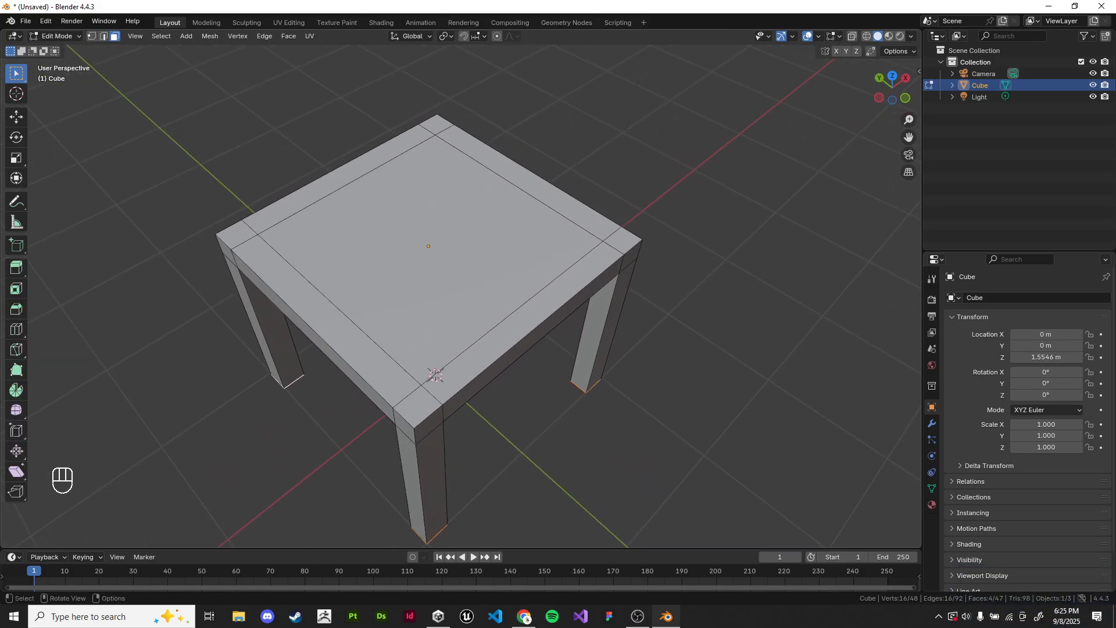
Step: Select the tabletop's large central face and extrude it about 1.61 m upward
left_click(435, 375)
middle_click_drag(435, 375, 438, 303)
scroll(437, 302, "down", 3)
key("e")
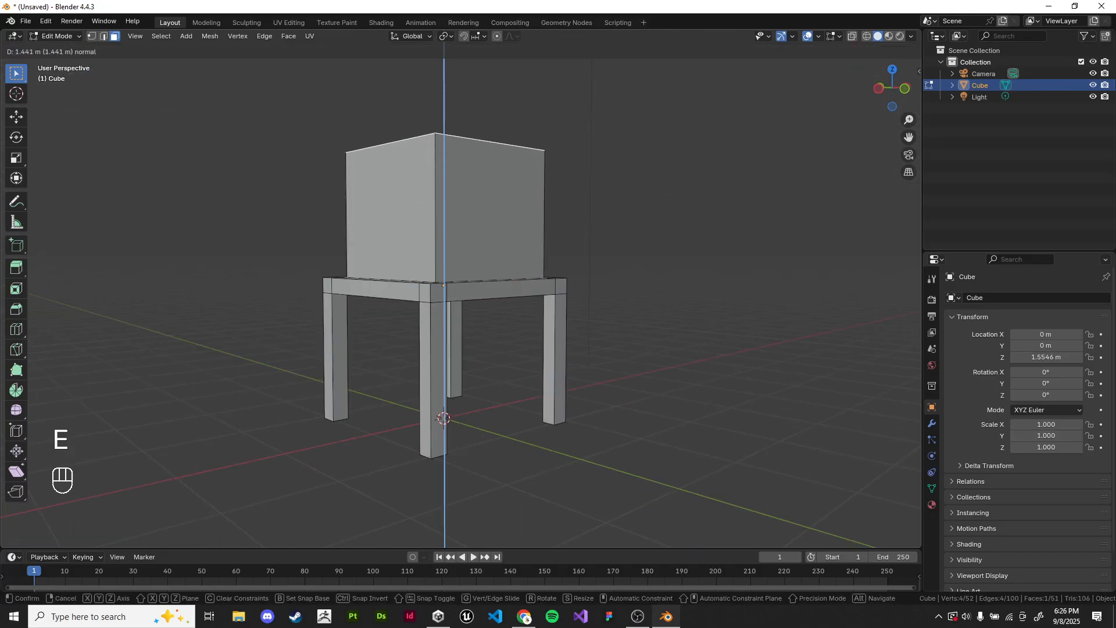
left_click(439, 139)
scroll(439, 140, "down", 1)
middle_click_drag(439, 140, 407, 142)
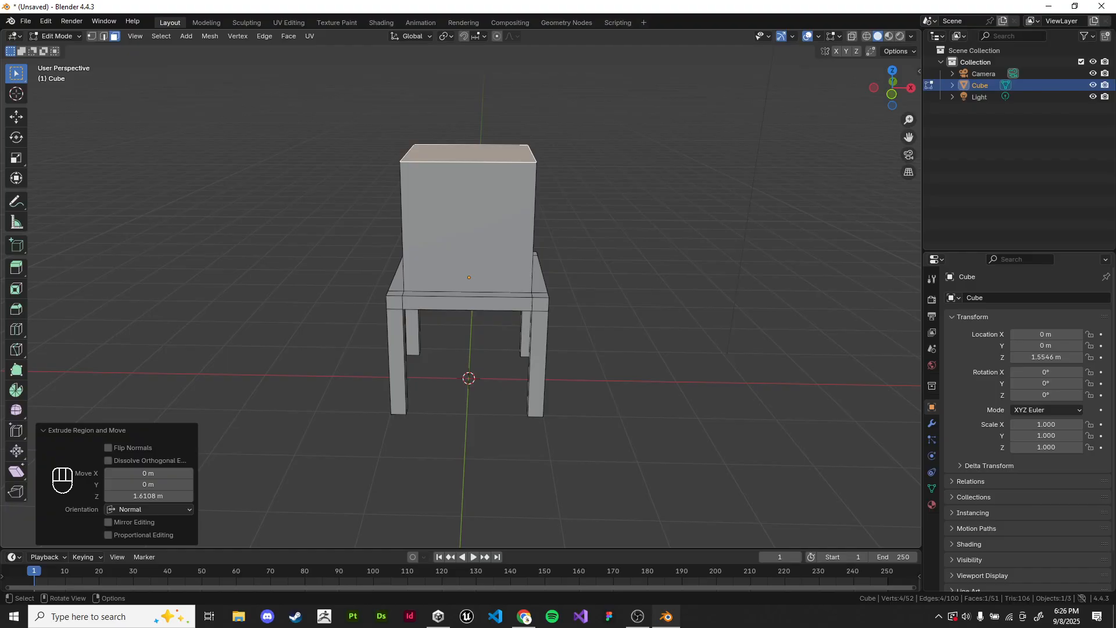
scroll(474, 160, "down", 2)
middle_click_drag(407, 142, 480, 160)
scroll(474, 160, "up", 2)
scroll(480, 160, "down", 2)
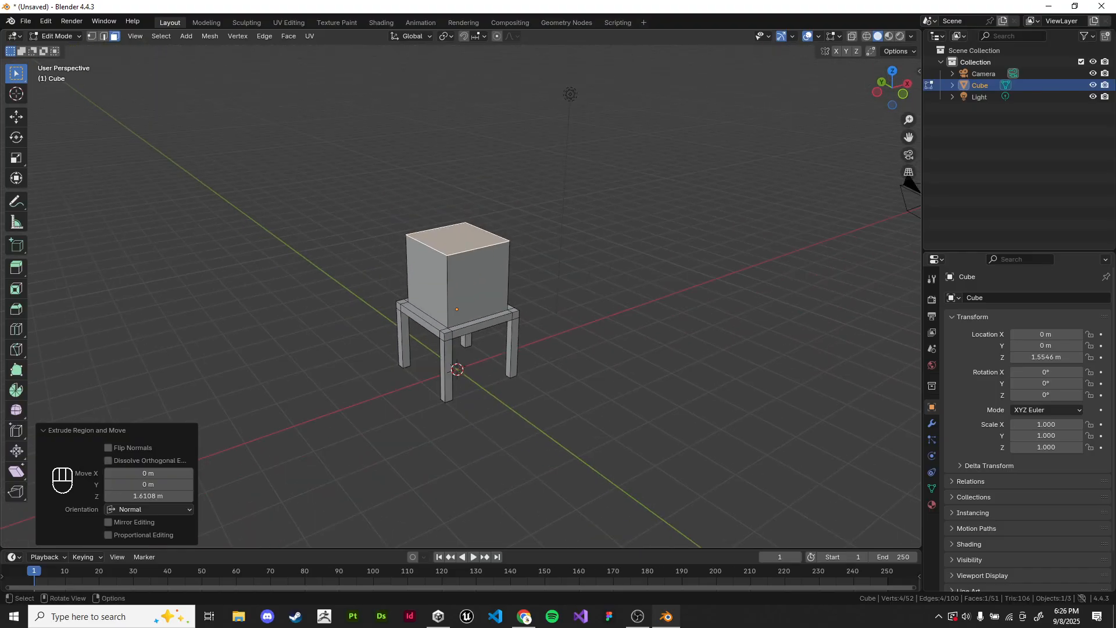
Step: Extrude the raised block's top face upward again, and undo the tabletop extrusions
key("e")
left_click(478, 145)
key("e")
left_click(478, 75)
middle_click_drag(478, 76, 467, 163, "shift")
scroll(467, 163, "up", 1)
key("ctrl+z")
key("ctrl+z")
key("ctrl+z")
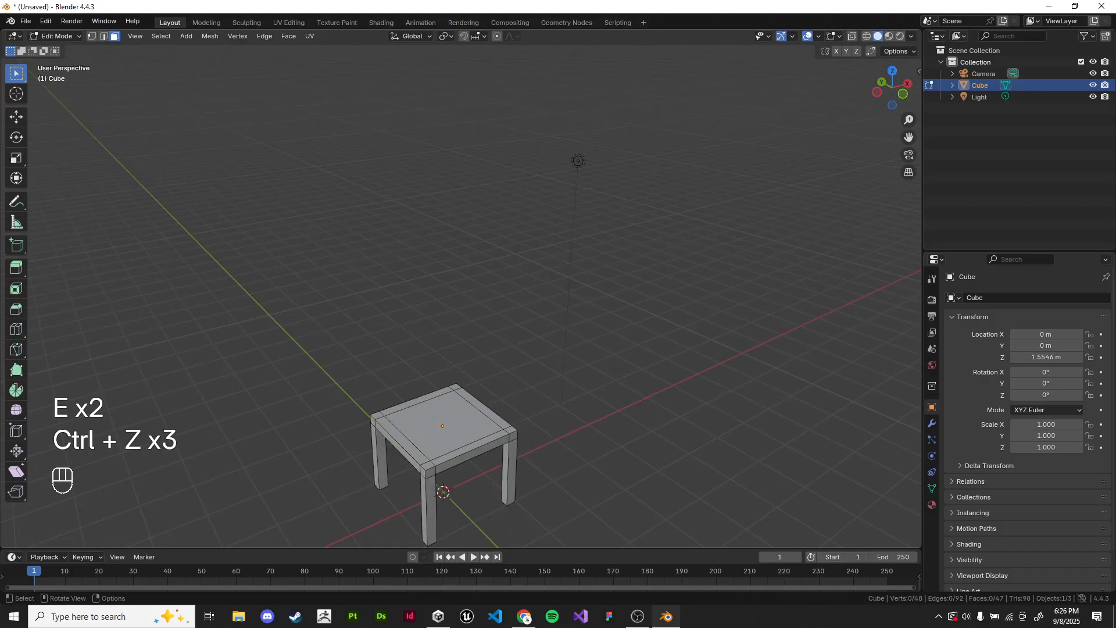
Step: Reselect the tabletop's central face, start extruding it upward, and cancel the movement
middle_click_drag(467, 323, 468, 349)
middle_click_drag(469, 349, 481, 198, "shift")
scroll(480, 233, "up", 6)
left_click(480, 256)
middle_click_drag(480, 255, 413, 251, "shift")
key("e")
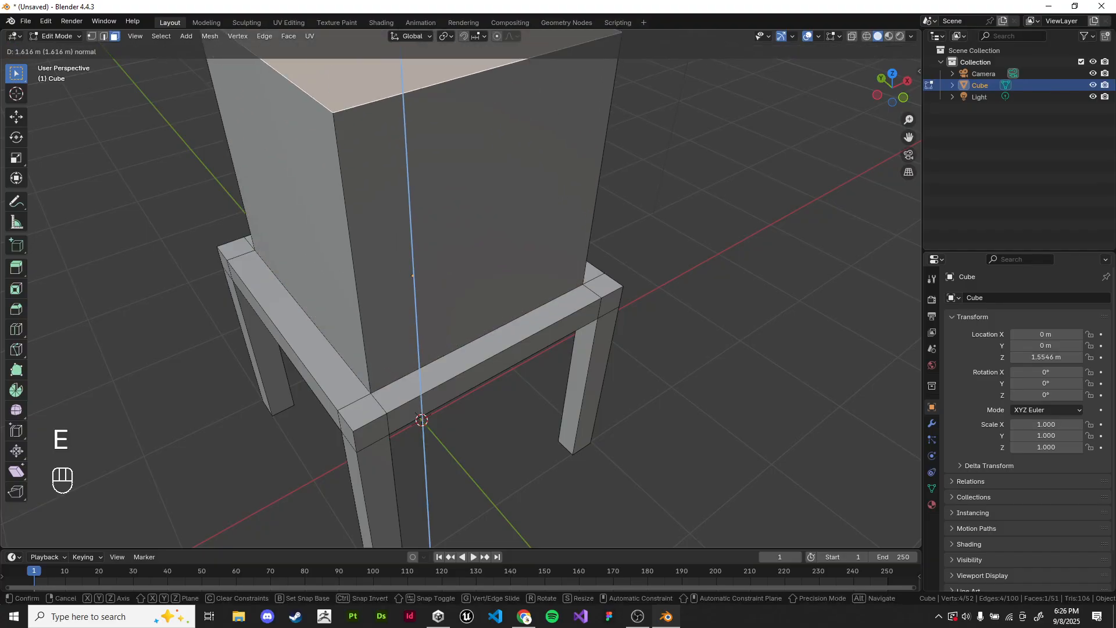
key("Escape")
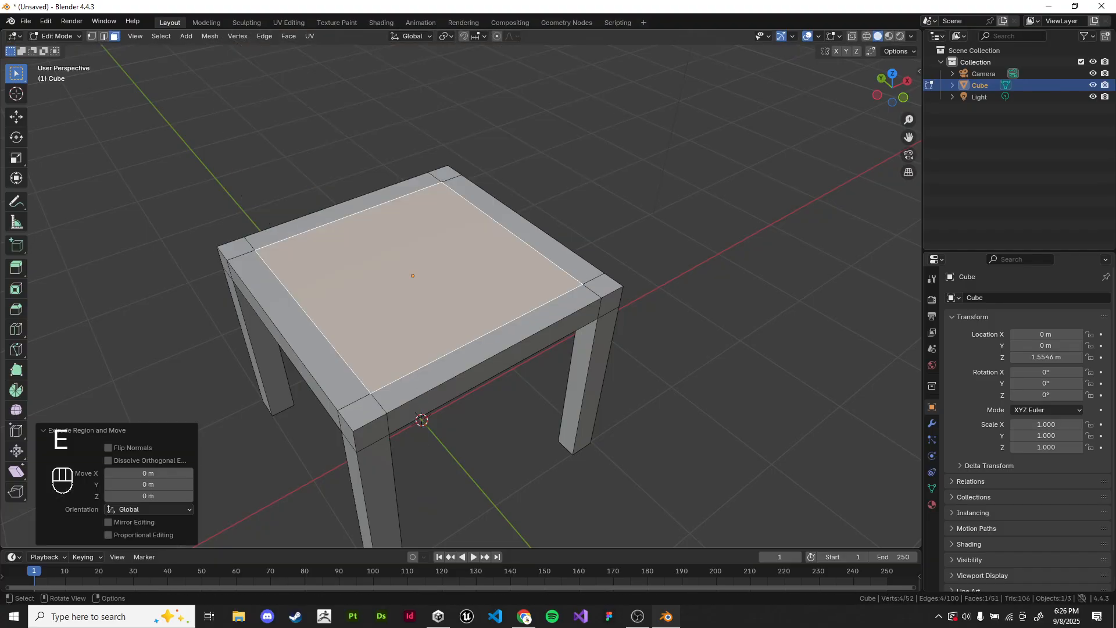
Step: Try moving the extruded tabletop face freely twice, cancelling each move, and undo the leftover extrusion
scroll(422, 420, "down", 3)
middle_click_drag(422, 419, 439, 376)
middle_click_drag(465, 303, 614, 201)
middle_click_drag(614, 202, 650, 236)
scroll(611, 210, "up", 1)
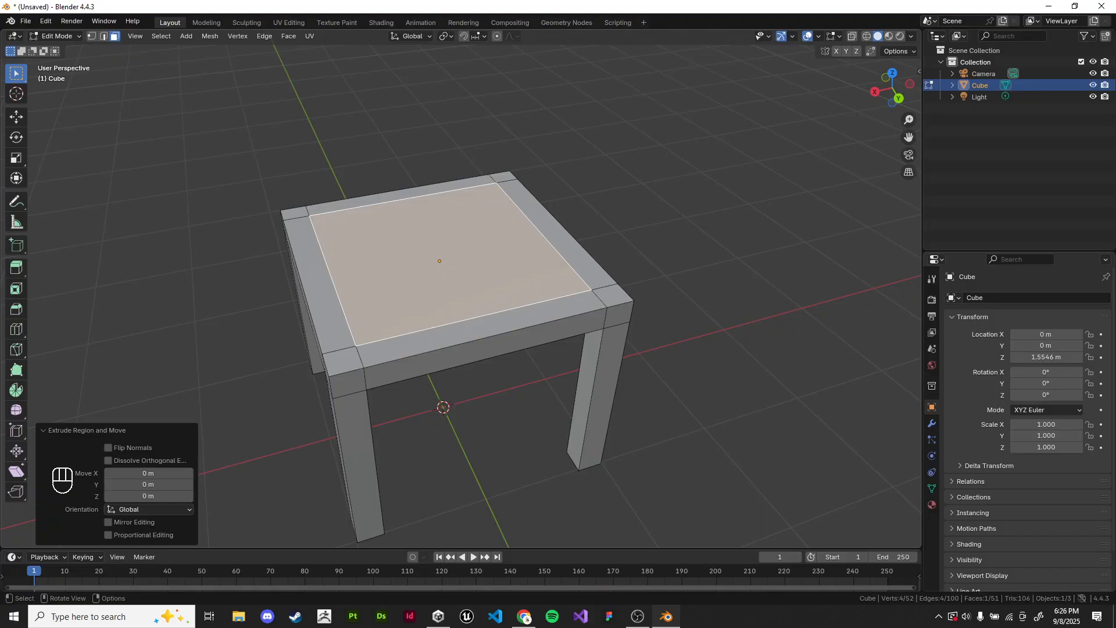
middle_click_drag(459, 295, 439, 323)
scroll(483, 279, "up", 1)
key("g")
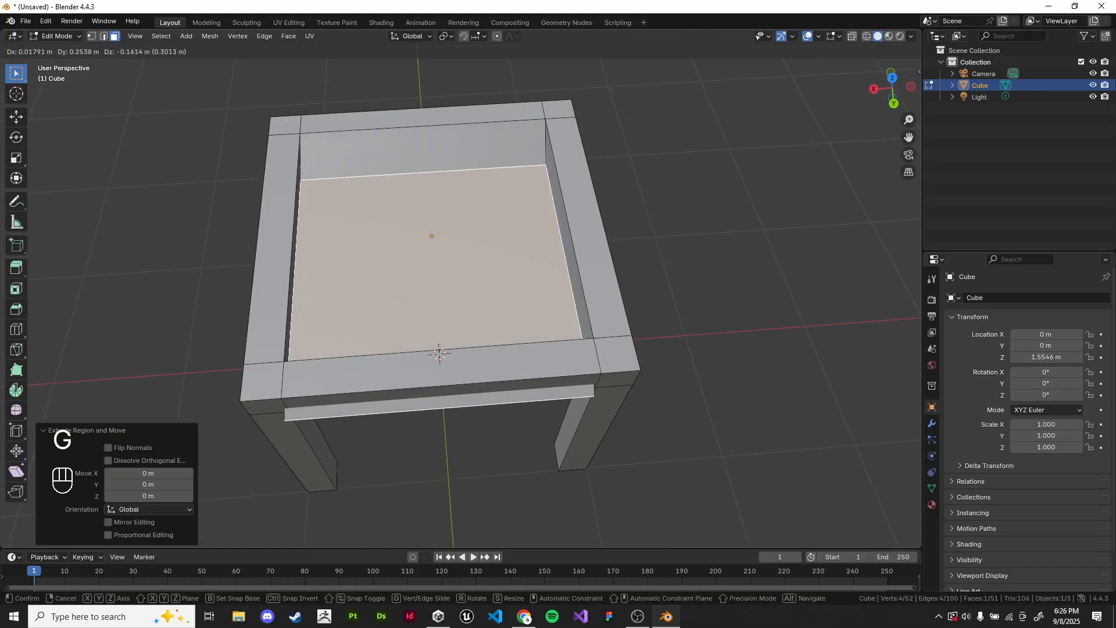
key("Escape")
key("g")
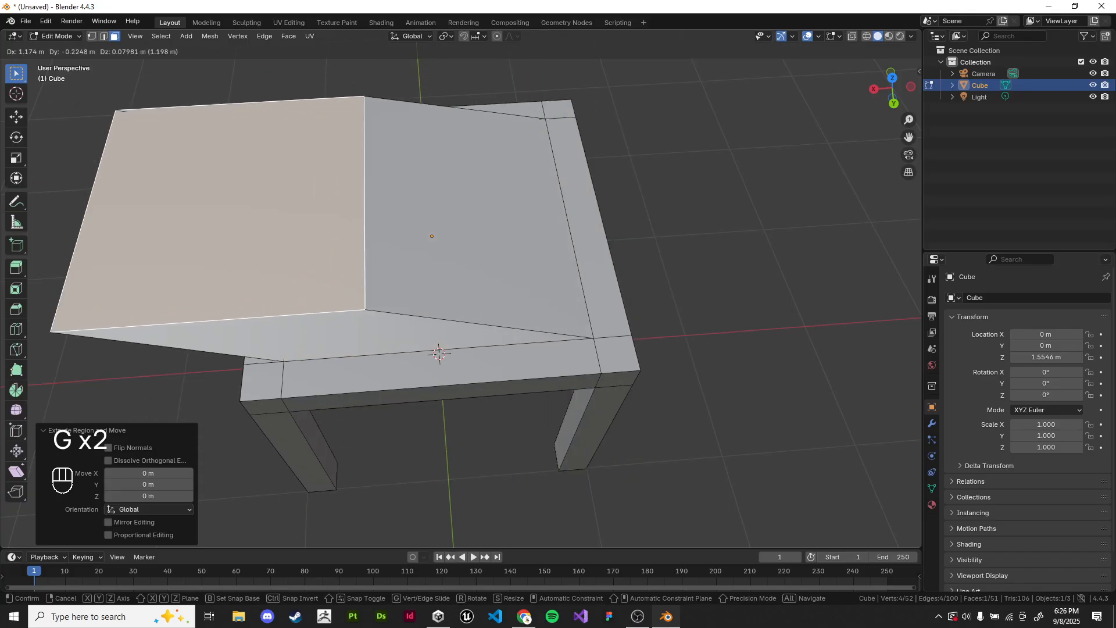
key("Escape")
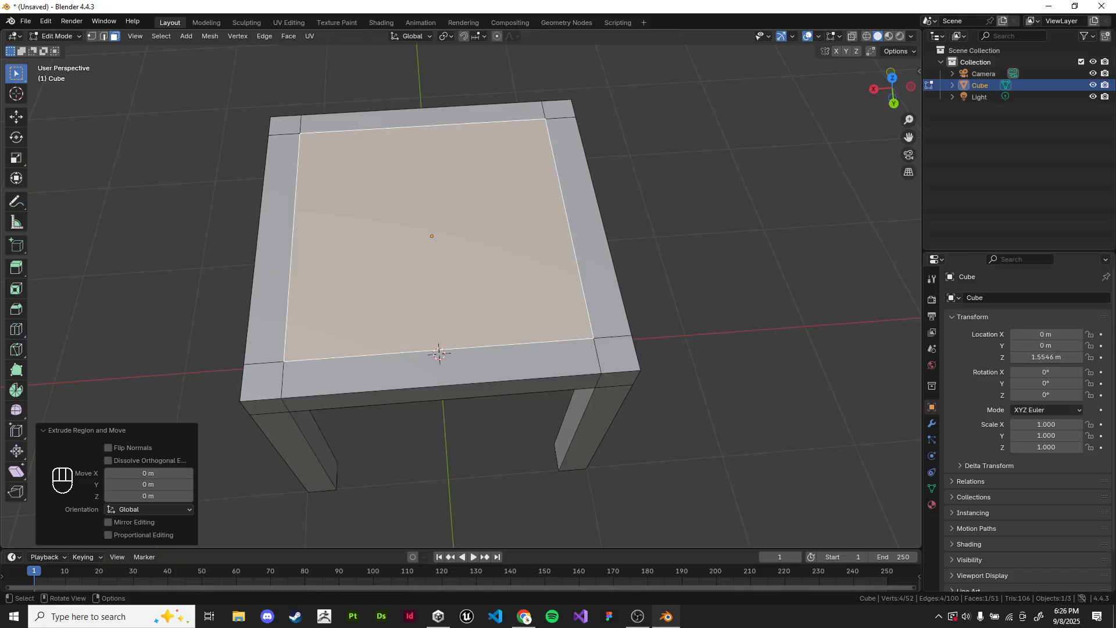
key("ctrl+z")
key("ctrl+z")
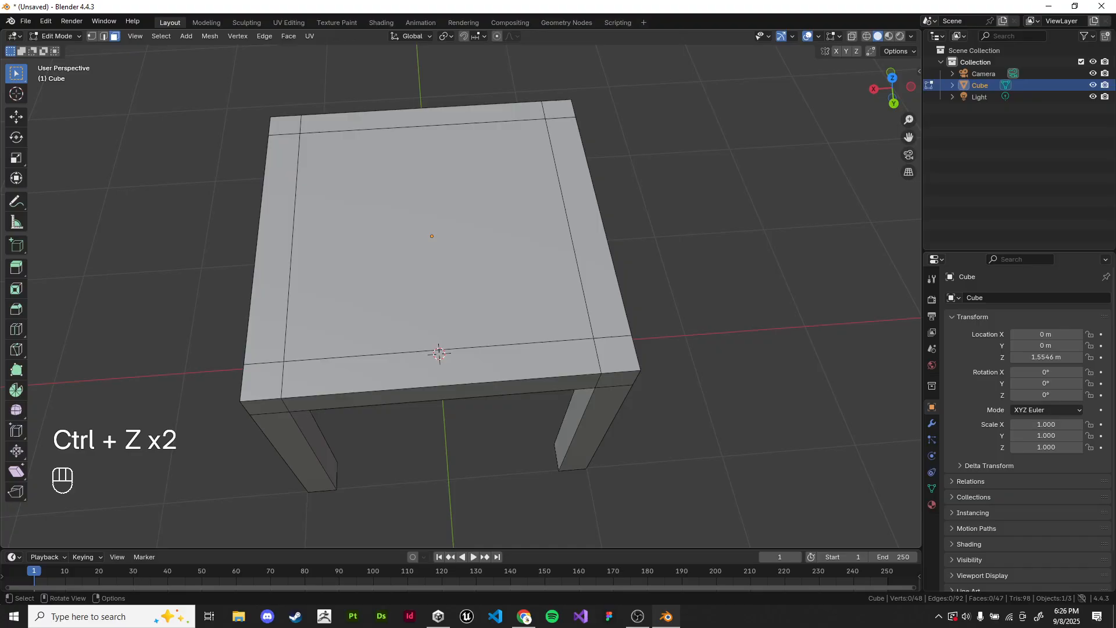
Step: Reselect the tabletop's central face, try moving it freely, and cancel the move
left_click(437, 237)
key("g")
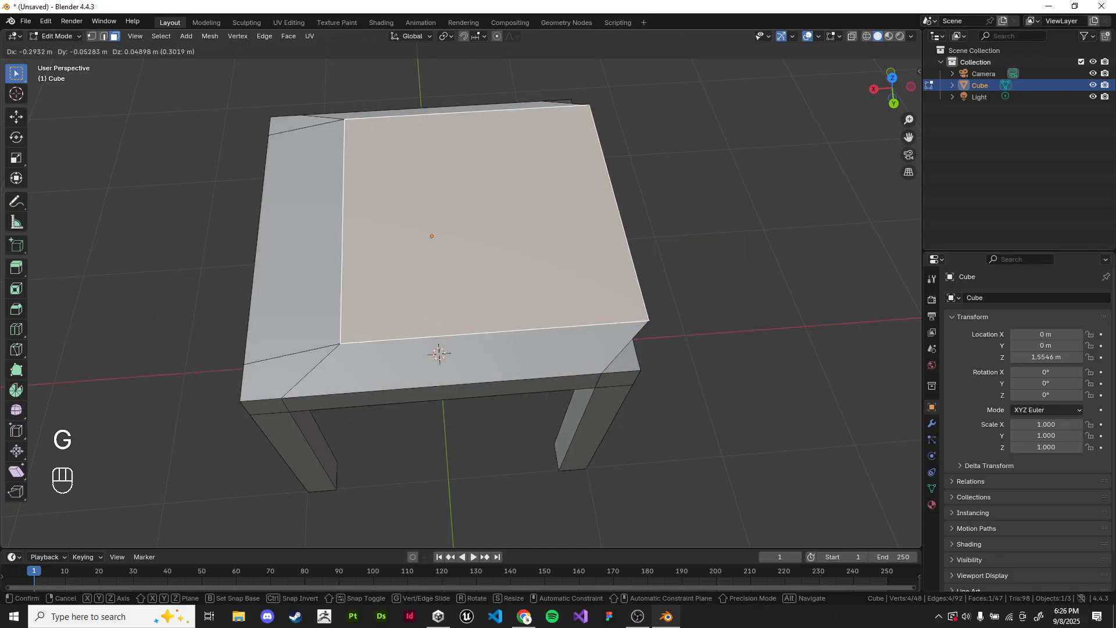
right_click(471, 226)
middle_click_drag(471, 226, 459, 196)
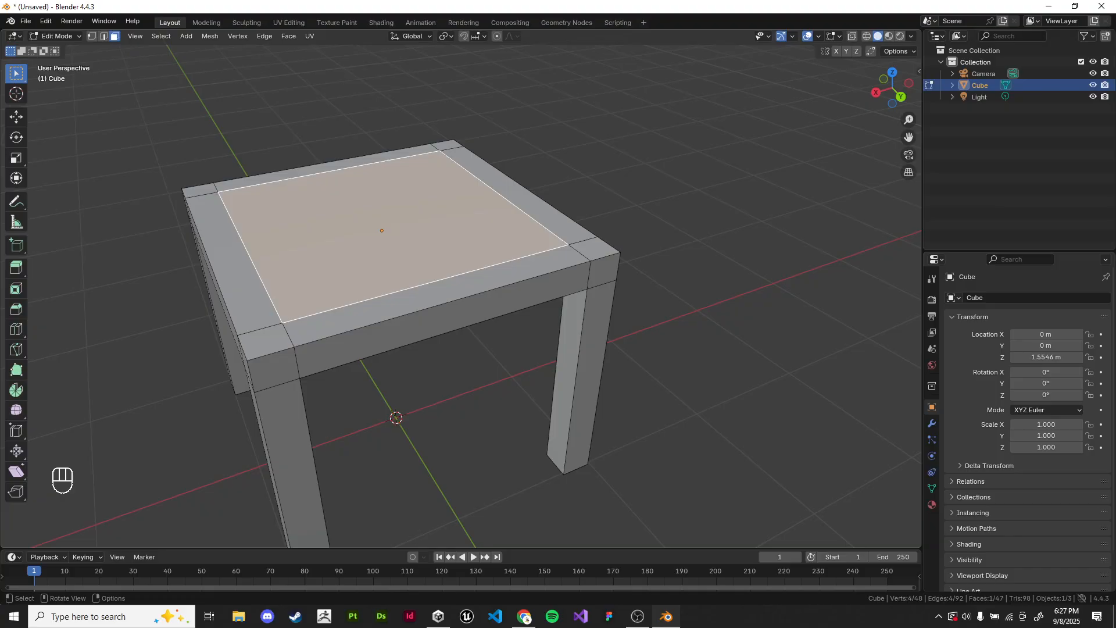
scroll(459, 250, "up", 1)
middle_click_drag(459, 250, 554, 255, "shift")
middle_click_drag(547, 279, 532, 206)
middle_click_drag(524, 250, 532, 343)
Step: Return to Object Mode and delete the table
key("Tab")
key("Tab")
middle_click_drag(465, 290, 526, 294, "shift")
scroll(572, 302, "down", 2)
middle_click_drag(631, 244, 635, 292)
key("Tab")
key("x")
left_click(635, 291)
Step: Add a cylinder mesh and set its vertex count to 12
key("shift+a")
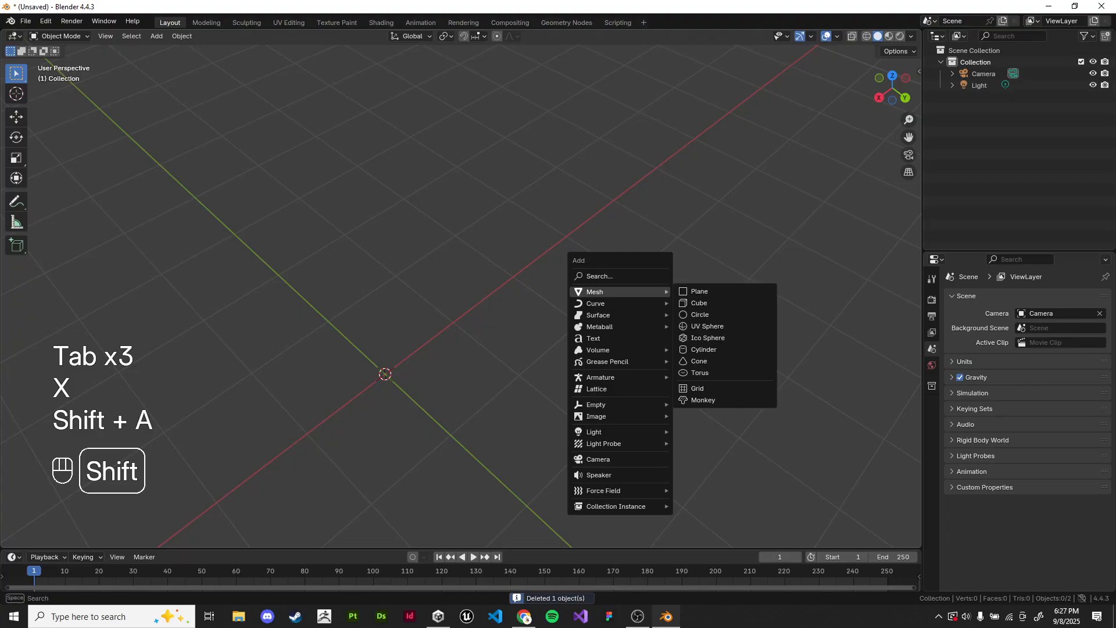
left_click(703, 349)
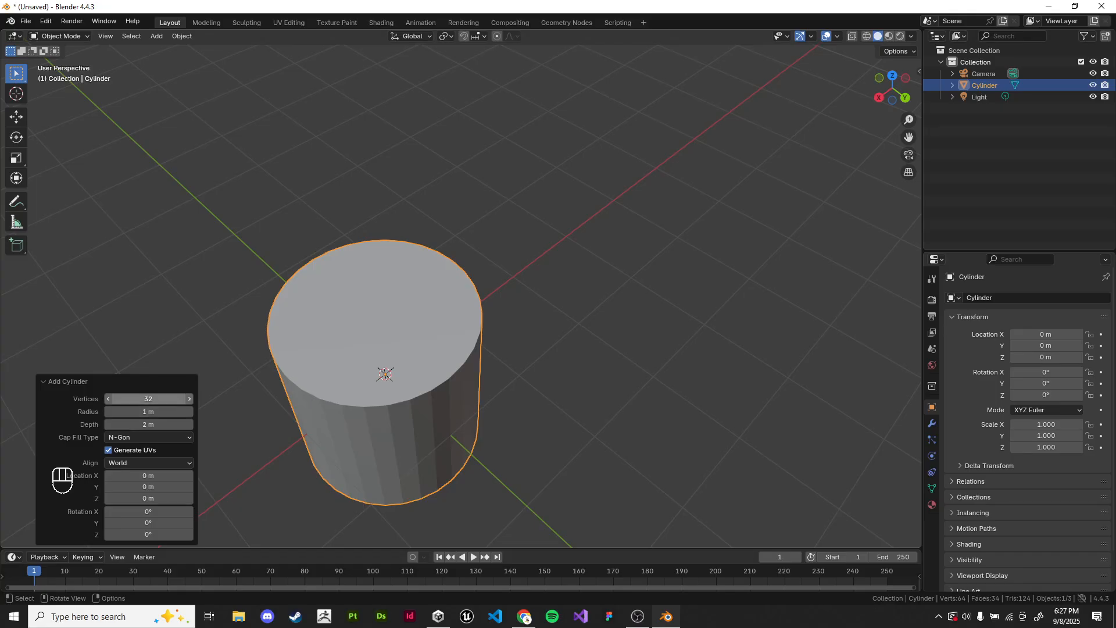
left_click(149, 399)
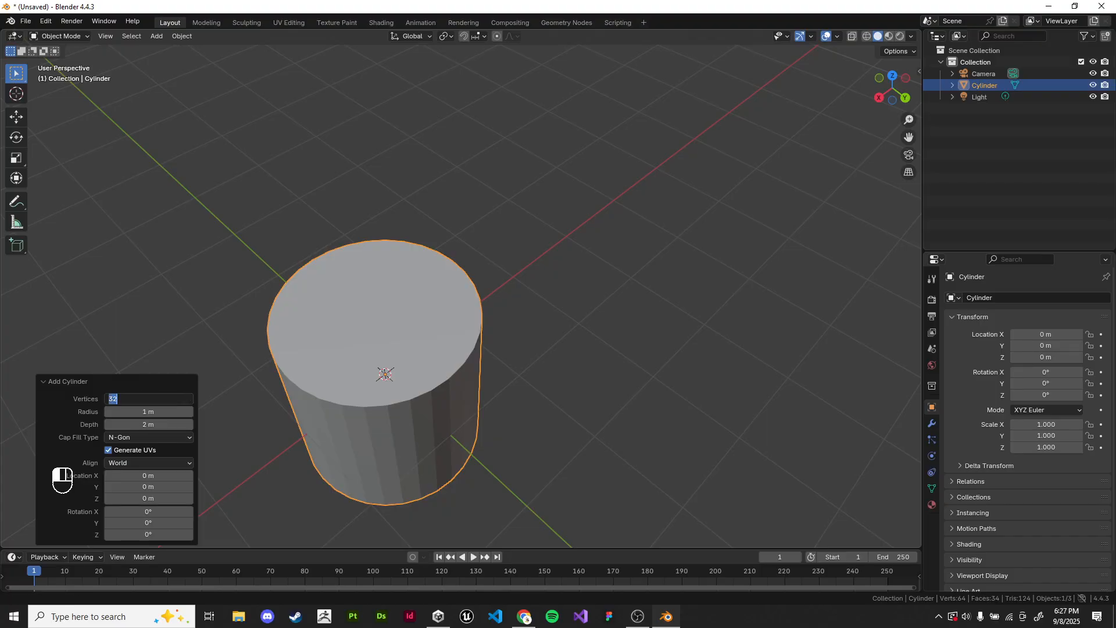
type("12")
key("Return")
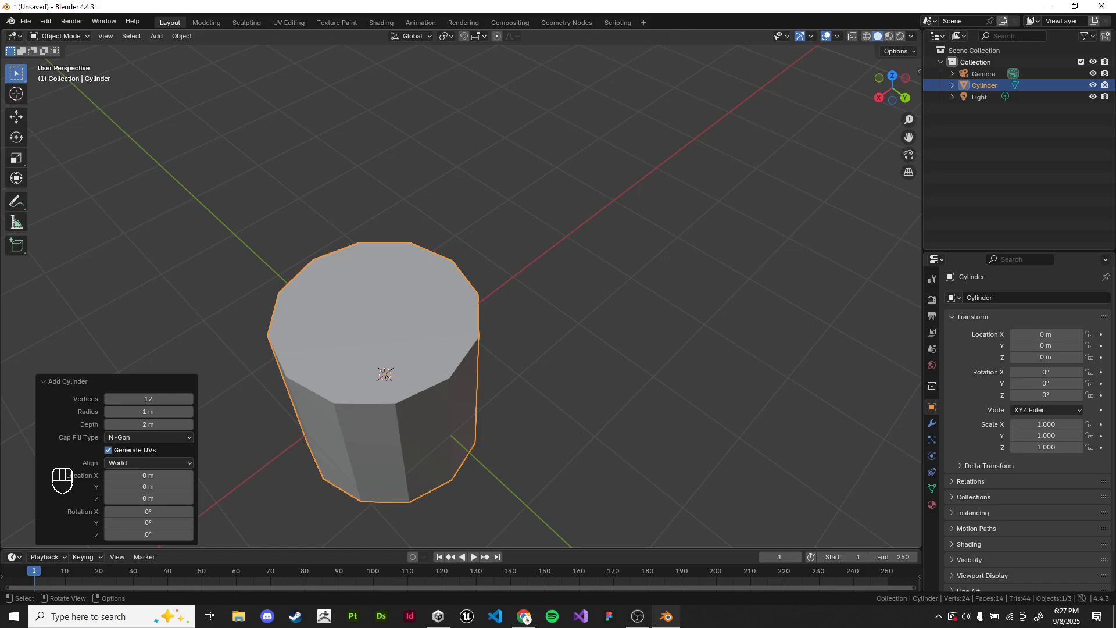
Step: Switch to the front orthographic view and scale the cylinder down uniformly to about 0.221
mouse_move(385, 374)
middle_mouse_down("shift")
mouse_move(466, 351)
mouse_move(426, 343)
mouse_move(478, 320)
middle_mouse_up("shift")
scroll(478, 320, "up", 1)
middle_click_drag(478, 320, 501, 294)
key("KP_1")
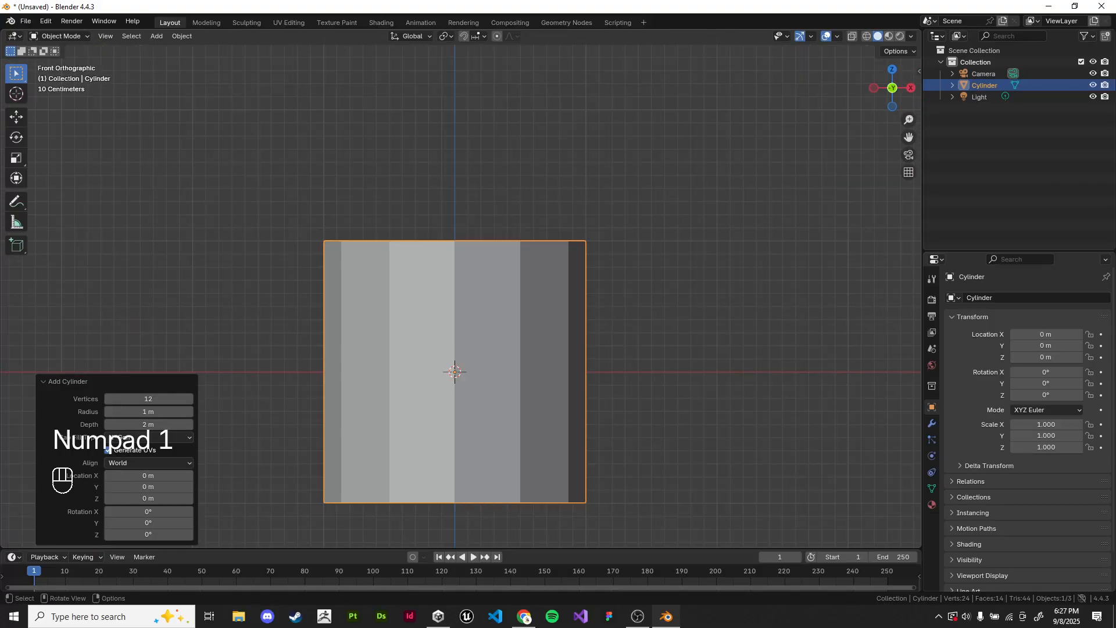
middle_click_drag(702, 281, 721, 231, "shift")
key("s")
left_click(544, 295)
scroll(544, 302, "up", 4)
key("s")
left_click(437, 261)
key("s")
middle_click_drag(439, 259, 516, 297, "shift")
key("s")
left_click(588, 299)
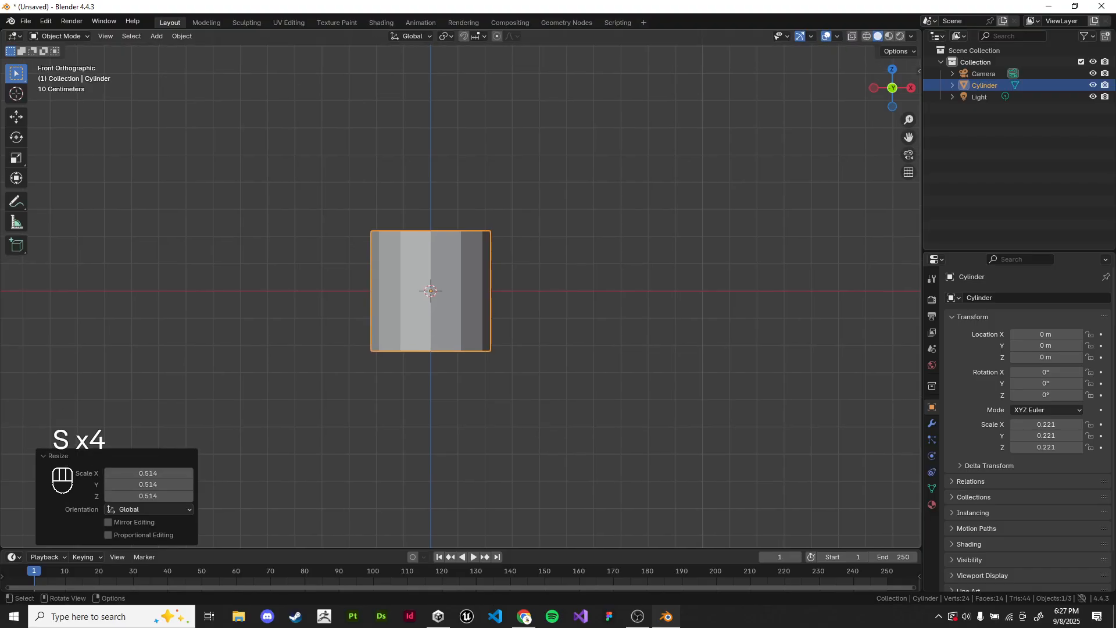
Step: In Edit Mode, use wireframe shading to select the cylinder's bottom face and move it downward to lengthen the shape
key("Tab")
key("z")
left_click(431, 352)
key("g")
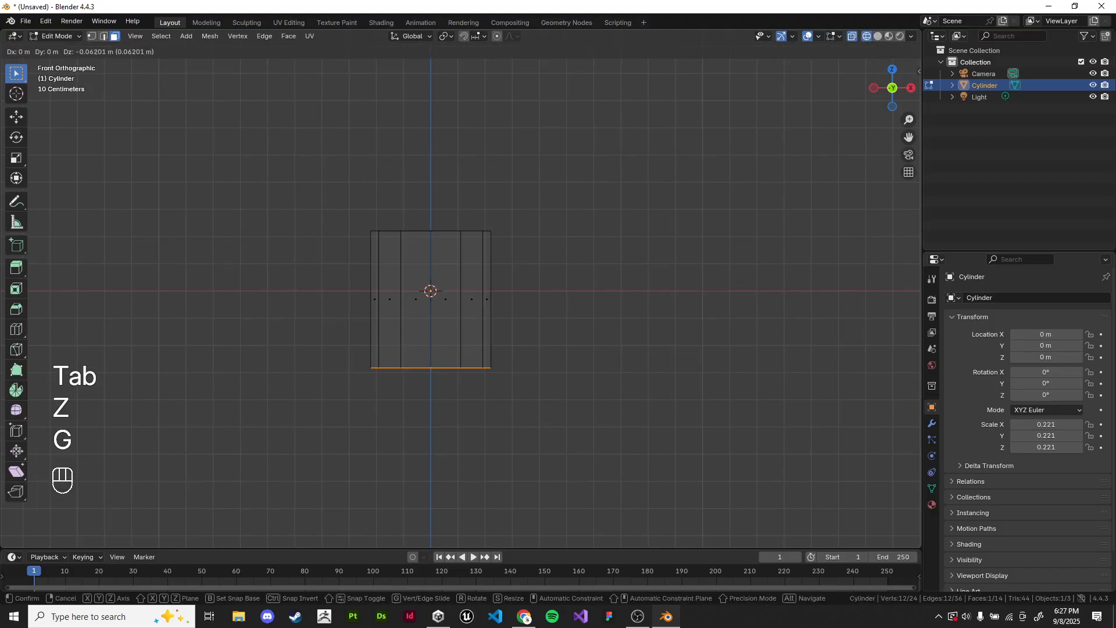
left_click(431, 453)
key("z")
Step: Select the cylinder's top face in wireframe shading, and return to solid shading in front view
key("Tab")
middle_click_drag(454, 302, 481, 298, "shift")
key("Tab")
middle_click_drag(453, 244, 476, 321, "shift")
key("z")
left_click_drag(375, 229, 567, 343)
key("z")
middle_click_drag(485, 364, 482, 364, "shift")
scroll(482, 364, "up", 3)
middle_click_drag(488, 412, 488, 317, "shift")
scroll(489, 317, "down", 4)
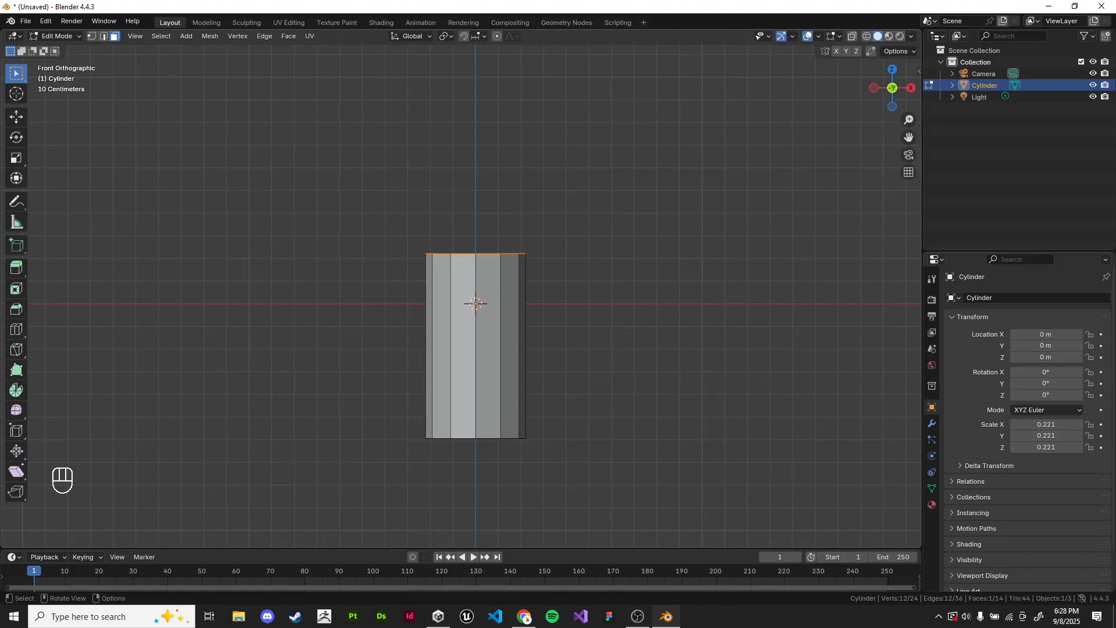
Step: Move the cylinder's top face about 0.38 m downward along its local Z axis
key("g")
key("z")
key("z")
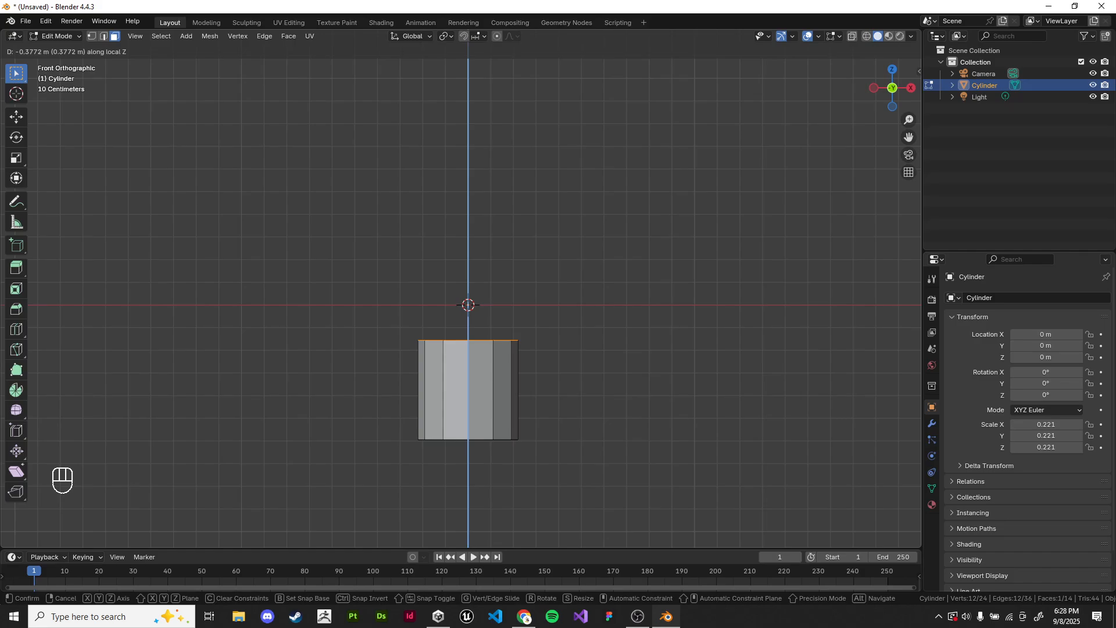
left_click(589, 321)
Step: Delete the edited cylinder in Object Mode and add a new cylinder mesh
key("Tab")
key("x")
left_click(588, 320)
key("shift+a")
mouse_move(590, 320)
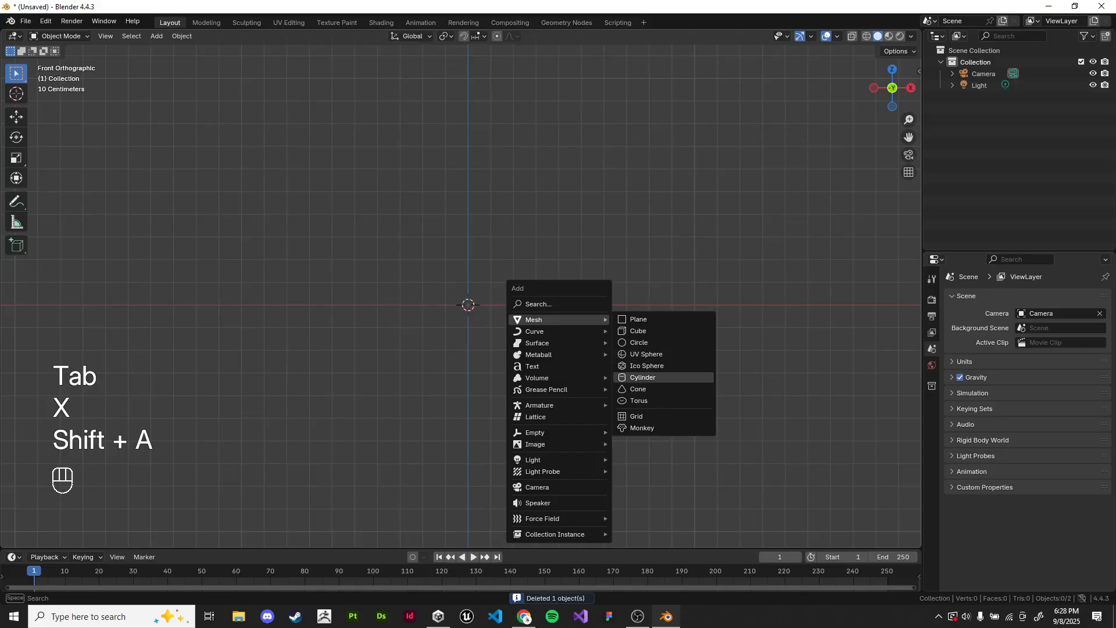
left_click(643, 378)
scroll(469, 305, "down", 4)
middle_click_drag(469, 305, 500, 273)
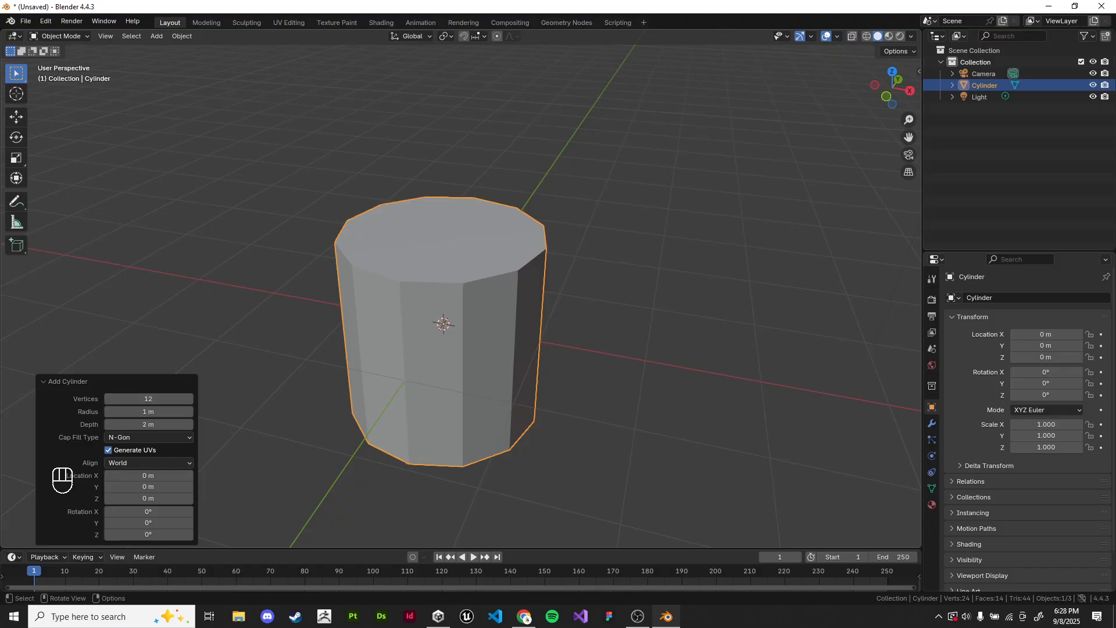
Step: Set the new cylinder's vertex count to 8
left_click(148, 399)
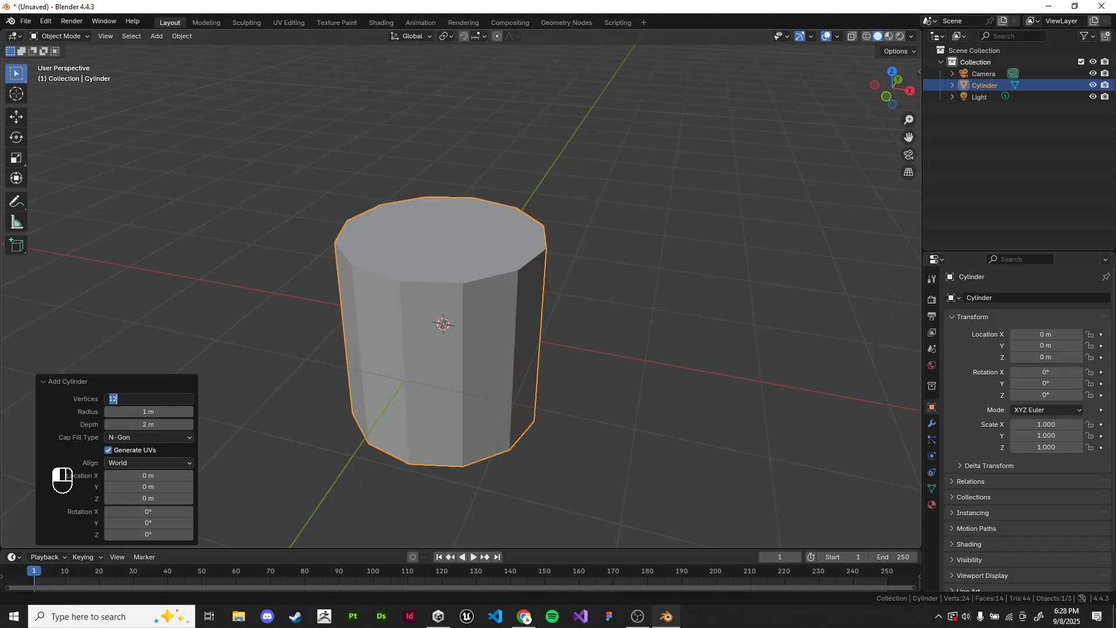
type("12")
key("BackSpace")
key("BackSpace")
type("8")
key("Return")
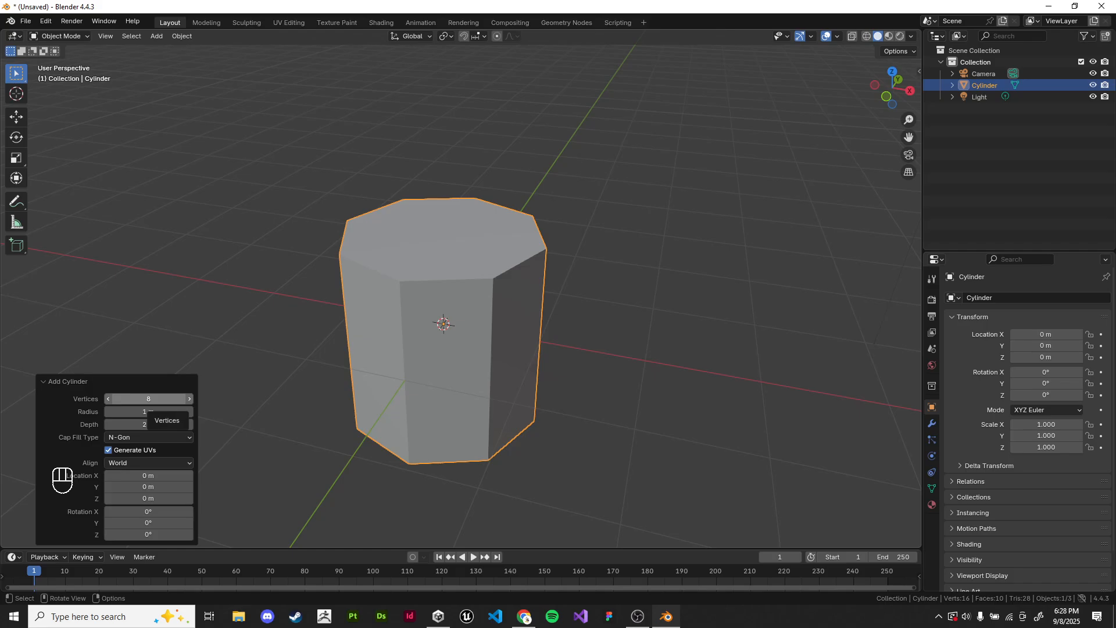
Step: Delete the eight-sided cylinder and add another cylinder mesh
key("x")
left_click(465, 307)
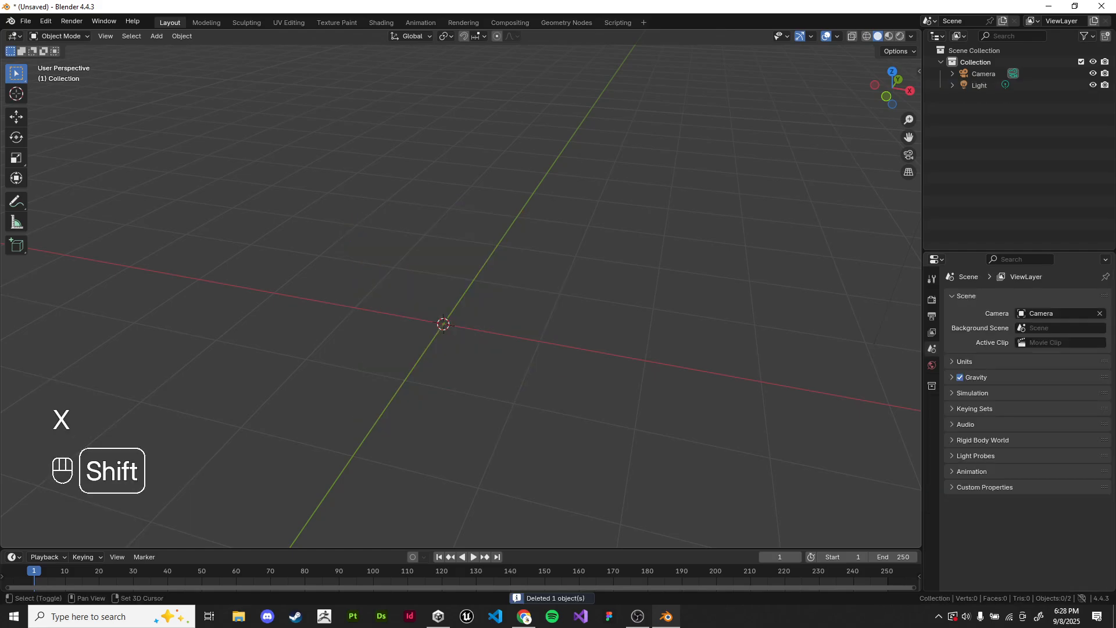
key("shift+a")
left_click(554, 365)
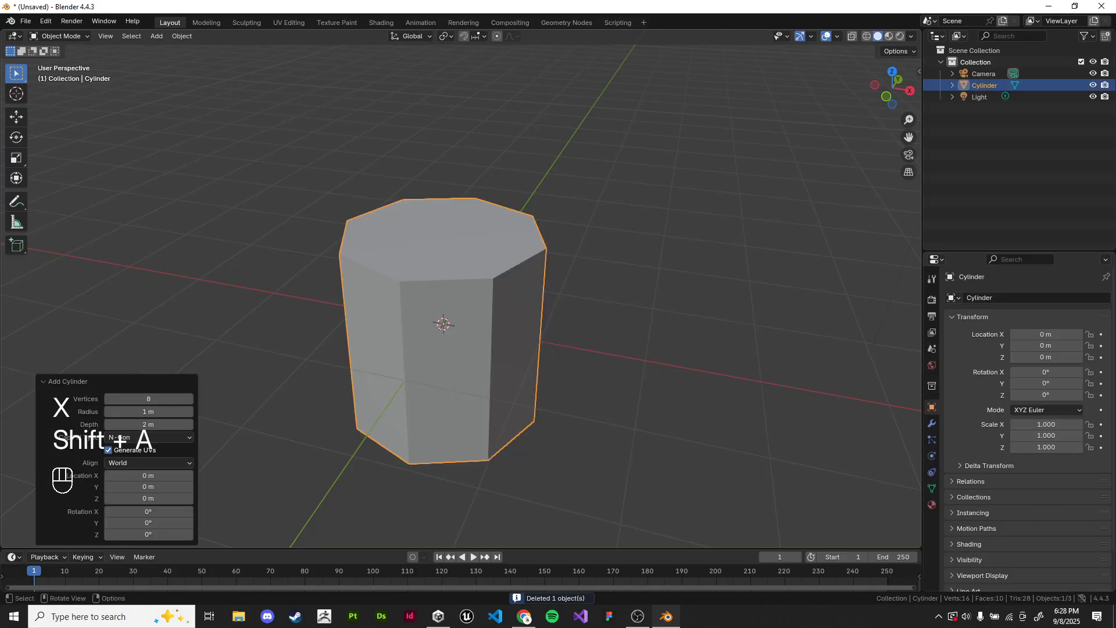
Step: Collapse and reopen the Add Cylinder settings, and raise the vertex count to 12
left_click(61, 382)
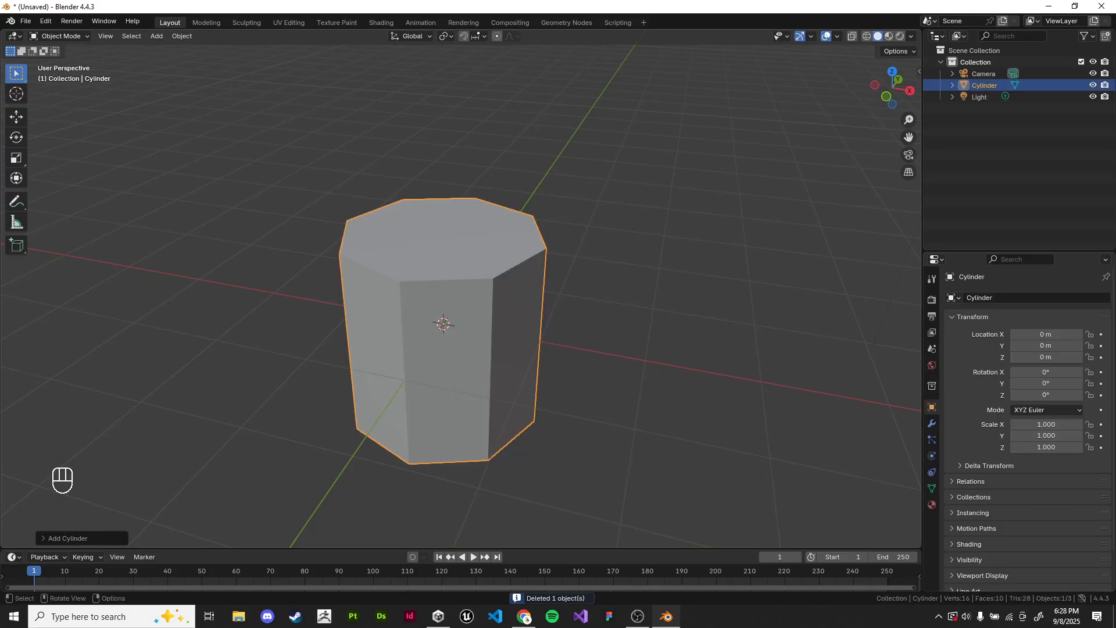
left_click(97, 539)
mouse_move(148, 398)
left_mouse_down()
mouse_move(186, 399)
mouse_move(150, 399)
left_mouse_up()
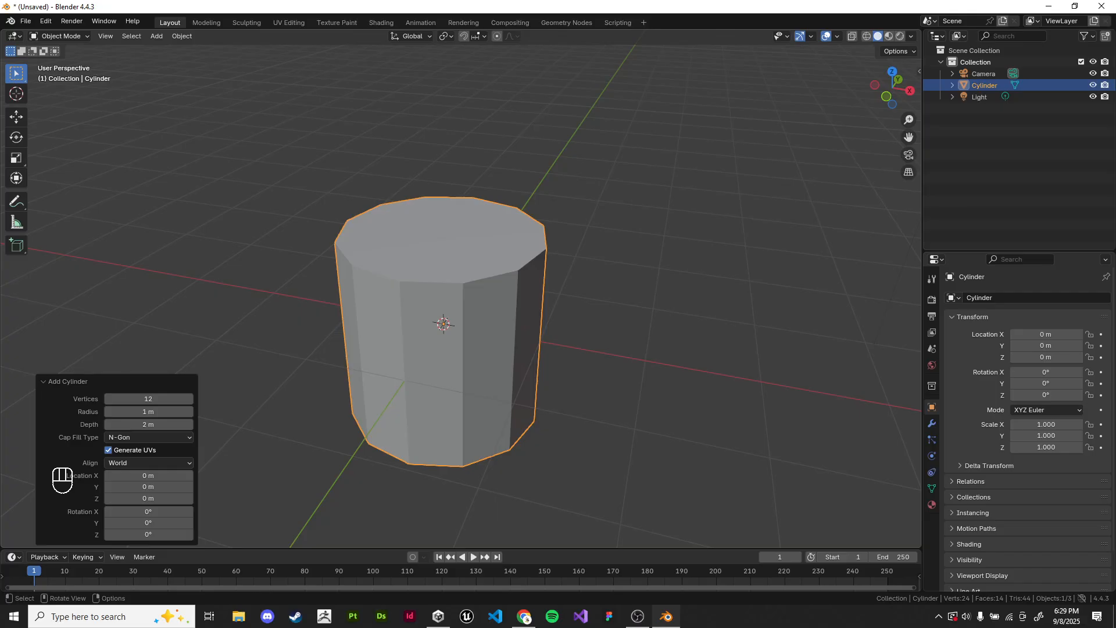
Step: Set the cylinder's vertex count to 5
left_click(149, 399)
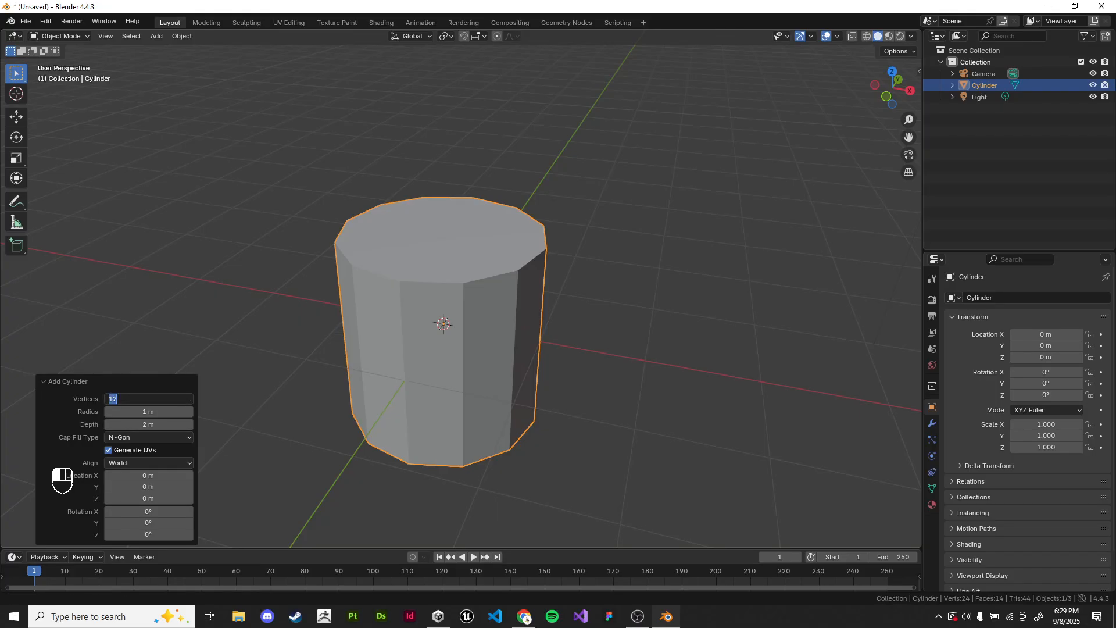
type("5")
key("Return")
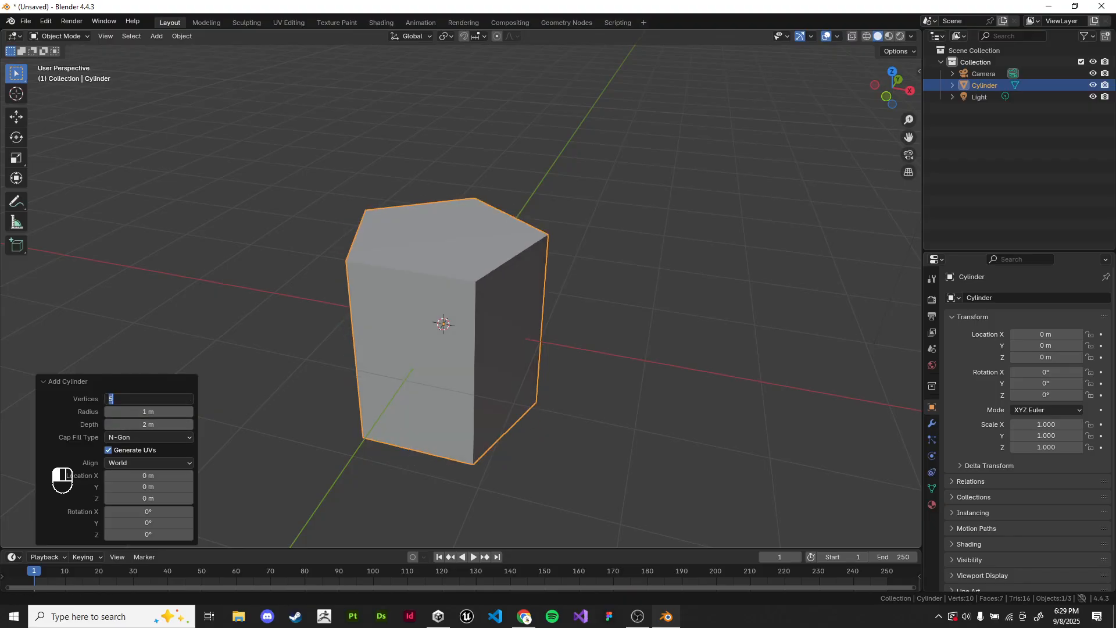
Step: Set the cylinder's vertex count to 3 and view the triangular prism from above
left_click(190, 399)
left_click(148, 399)
type("3")
key("Return")
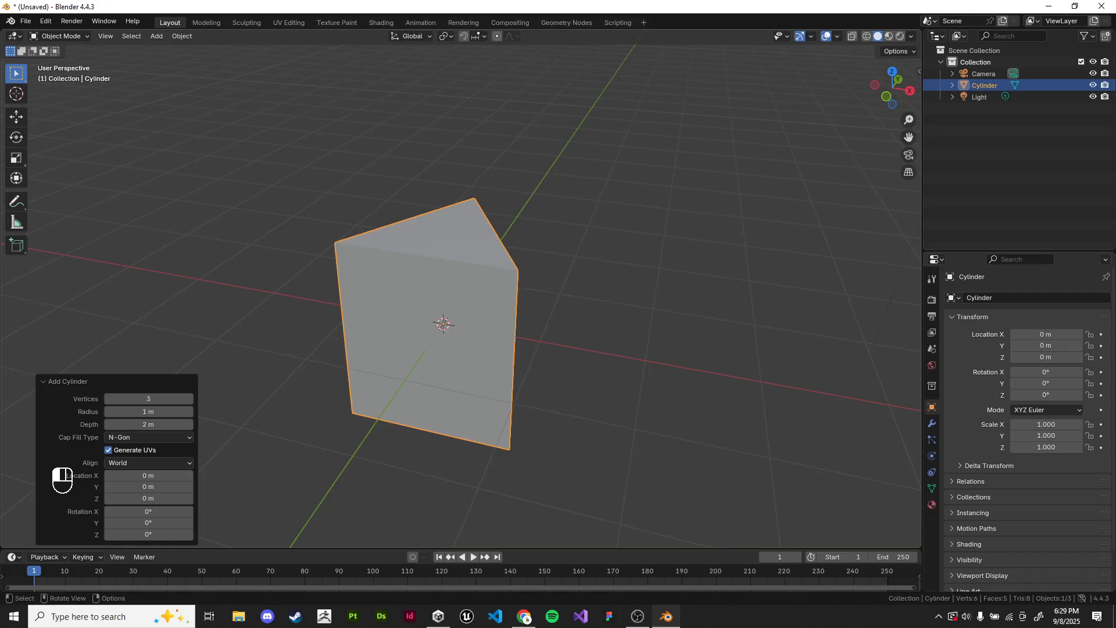
key("w")
middle_click_drag(512, 372, 522, 337, "shift")
middle_click_drag(522, 337, 526, 359)
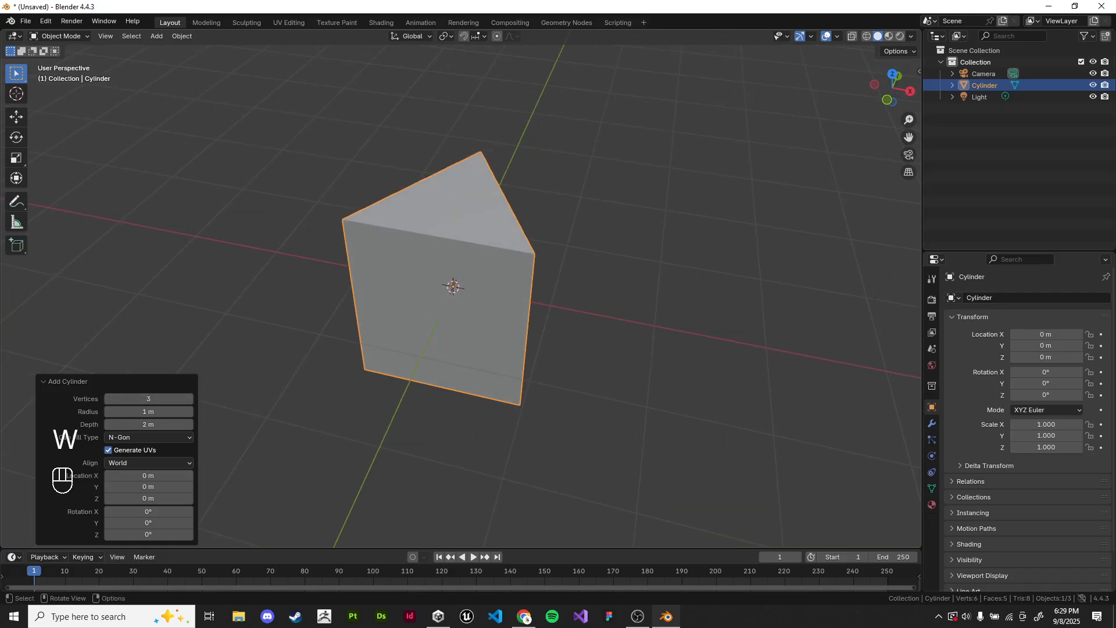
Step: Undo the last two operations to bring back the eight-sided cylinder
scroll(527, 360, "up", 1)
key("ctrl+z")
key("ctrl+z")
scroll(454, 285, "down", 4)
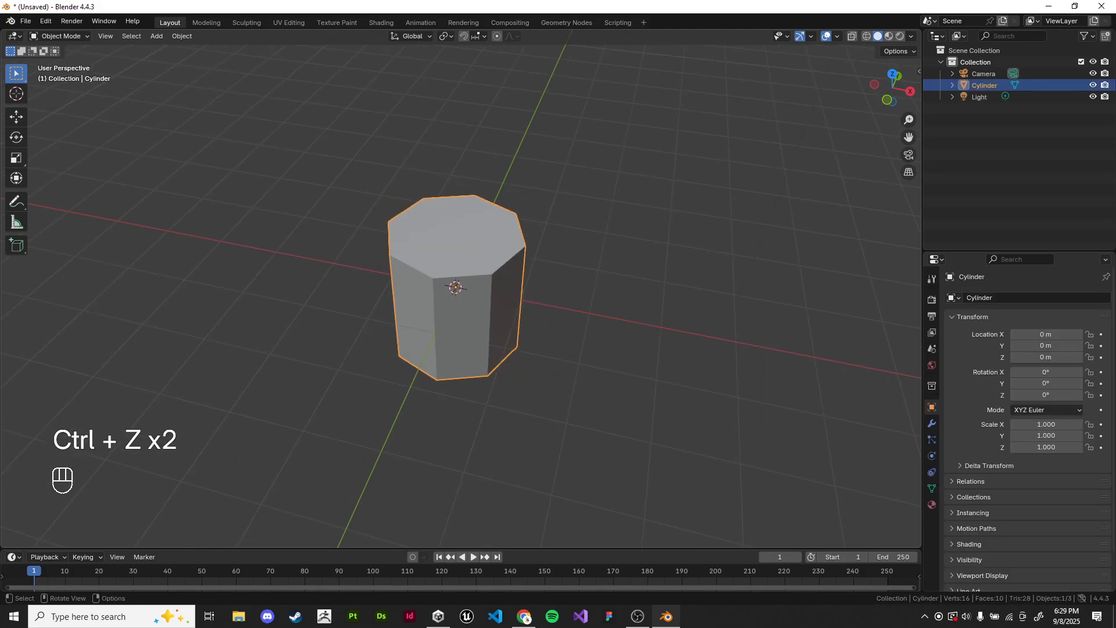
Step: From the front view, enter Edit Mode, turn on wireframe shading and box-select the cylinder's top face
key("KP_1")
key("Tab")
key("z")
left_click_drag(290, 149, 584, 224)
middle_click_drag(541, 244, 509, 388, "shift")
scroll(461, 289, "down", 2)
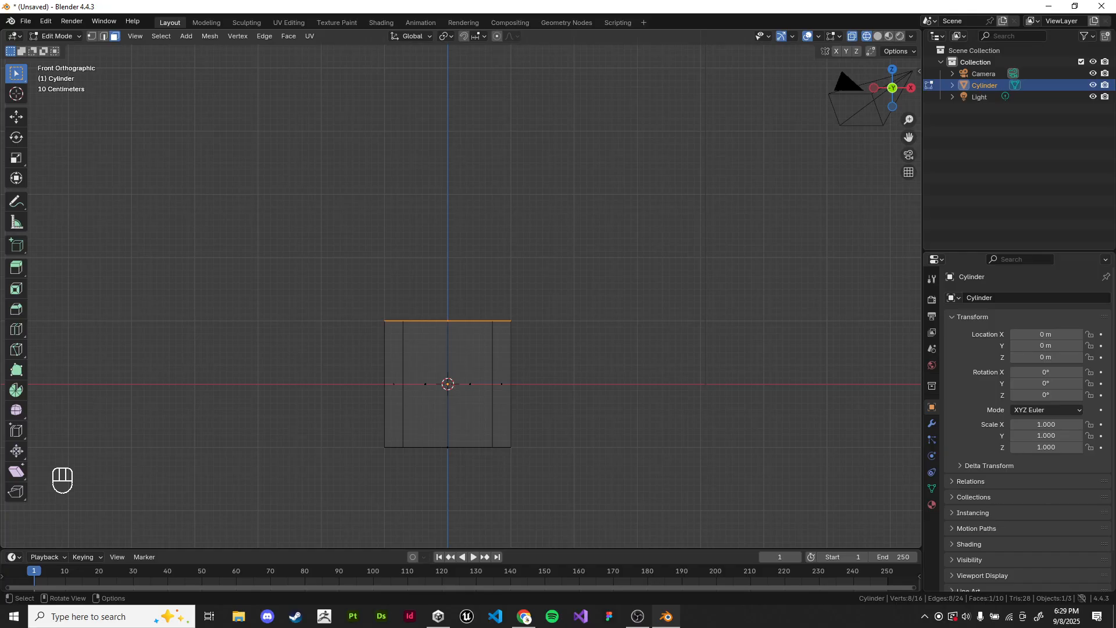
scroll(470, 271, "up", 2)
middle_click_drag(427, 282, 405, 145, "shift")
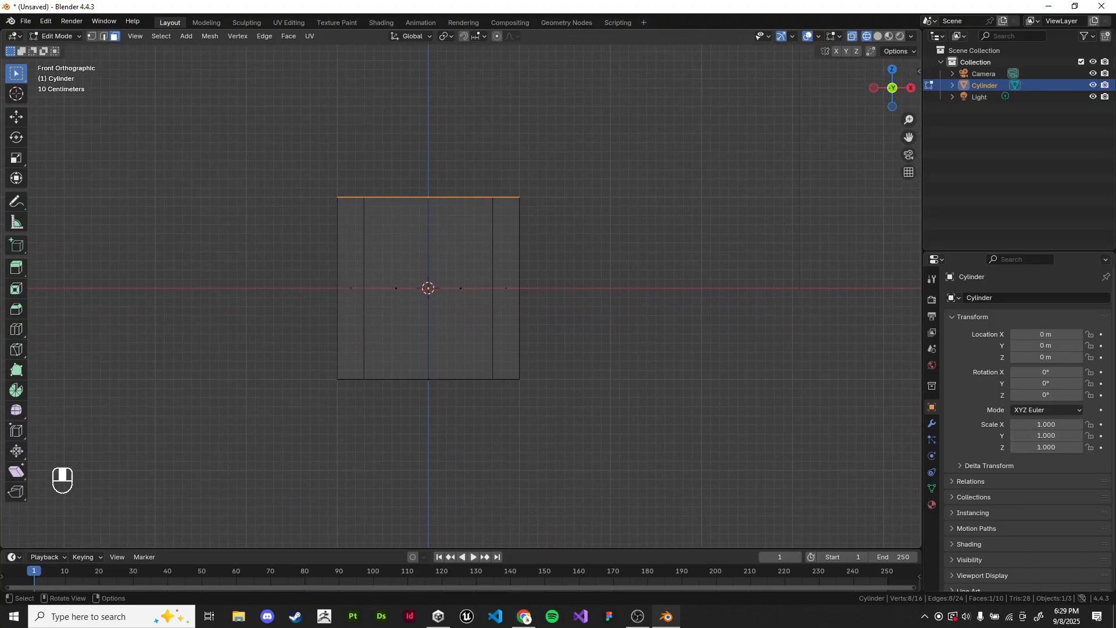
Step: Handwrite the annotation "BOTTOM" beside the cylinder's base, undoing the failed strokes
left_click(15, 202)
left_click_drag(546, 360, 549, 380)
left_click_drag(572, 365, 550, 368)
key("ctrl+z")
key("ctrl+z")
key("ctrl+z")
mouse_move(545, 350)
left_mouse_down()
mouse_move(548, 369)
mouse_move(583, 353)
left_mouse_up()
mouse_move(600, 351)
left_mouse_down()
mouse_move(603, 365)
mouse_move(631, 351)
left_mouse_up()
mouse_move(621, 352)
left_mouse_down()
mouse_move(624, 367)
mouse_move(644, 353)
left_mouse_up()
left_click_drag(659, 366, 694, 369)
mouse_move(442, 273)
middle_mouse_down("shift")
mouse_move(452, 307)
mouse_move(400, 366)
mouse_move(409, 372)
middle_mouse_up("shift")
scroll(400, 366, "down", 1)
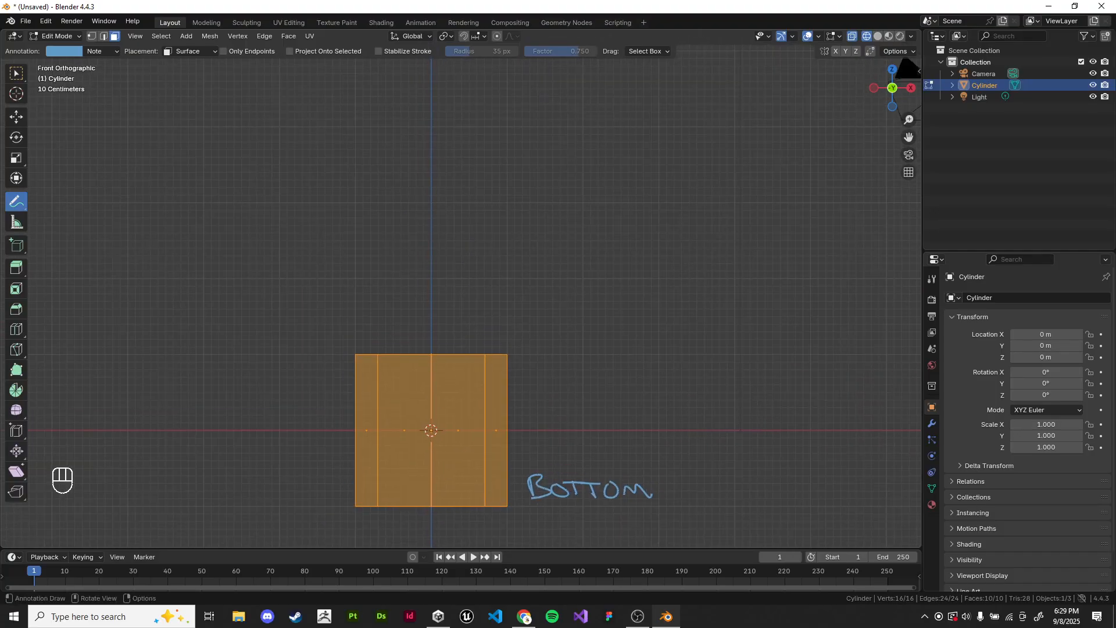
Step: Box-select only the cylinder's top face, cancel the trial move and return to solid shading
left_click_drag(295, 277, 643, 383)
key("g")
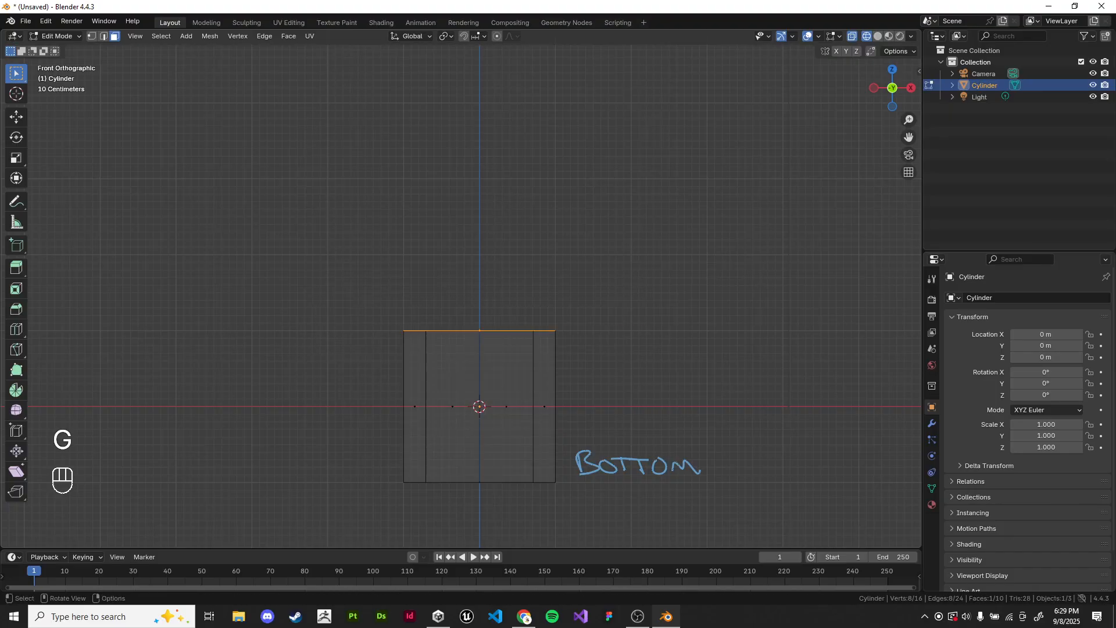
key("g")
right_click(480, 281)
key("z")
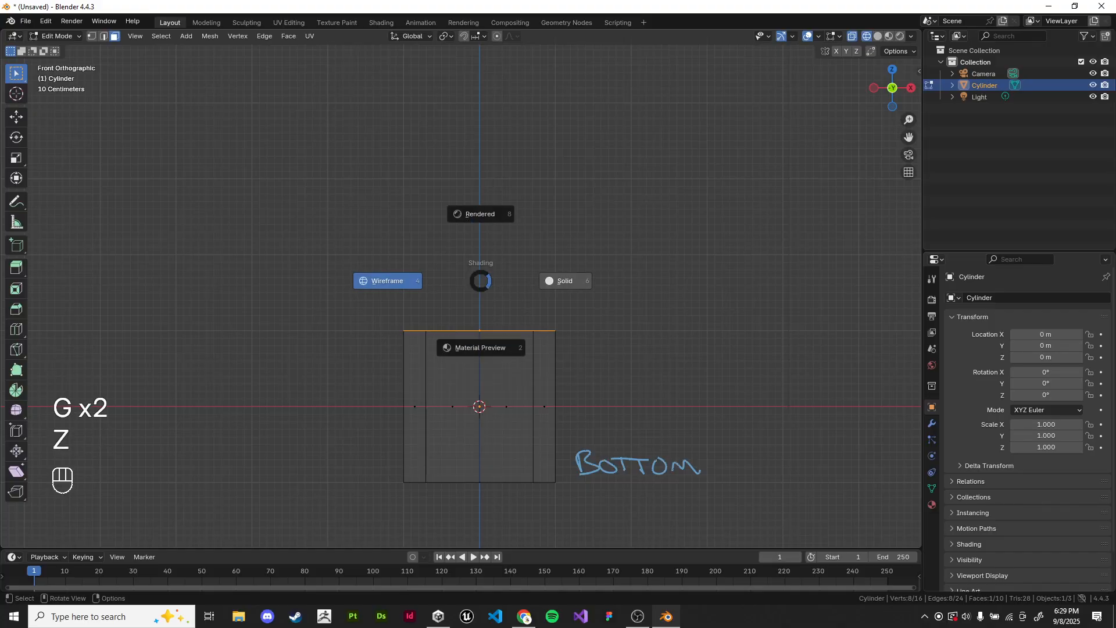
left_click(567, 280)
middle_click_drag(566, 280, 573, 335)
Step: Switch the viewport to rendered shading, return to Object Mode and deselect the cylinder
key("z")
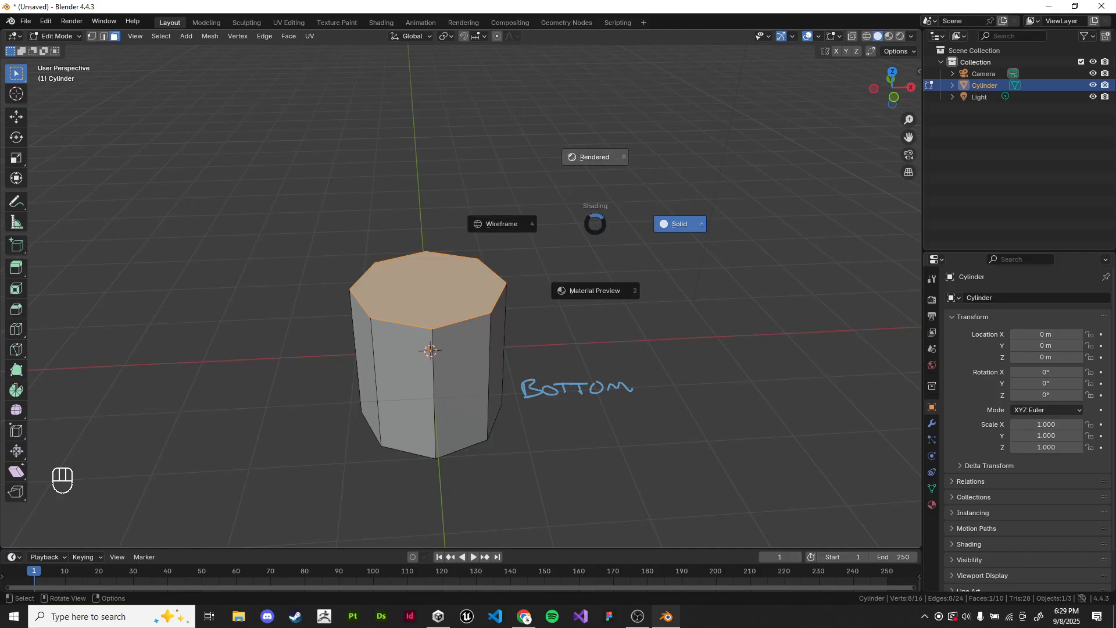
left_click(595, 157)
key("Tab")
left_click(605, 233)
scroll(605, 232, "down", 2)
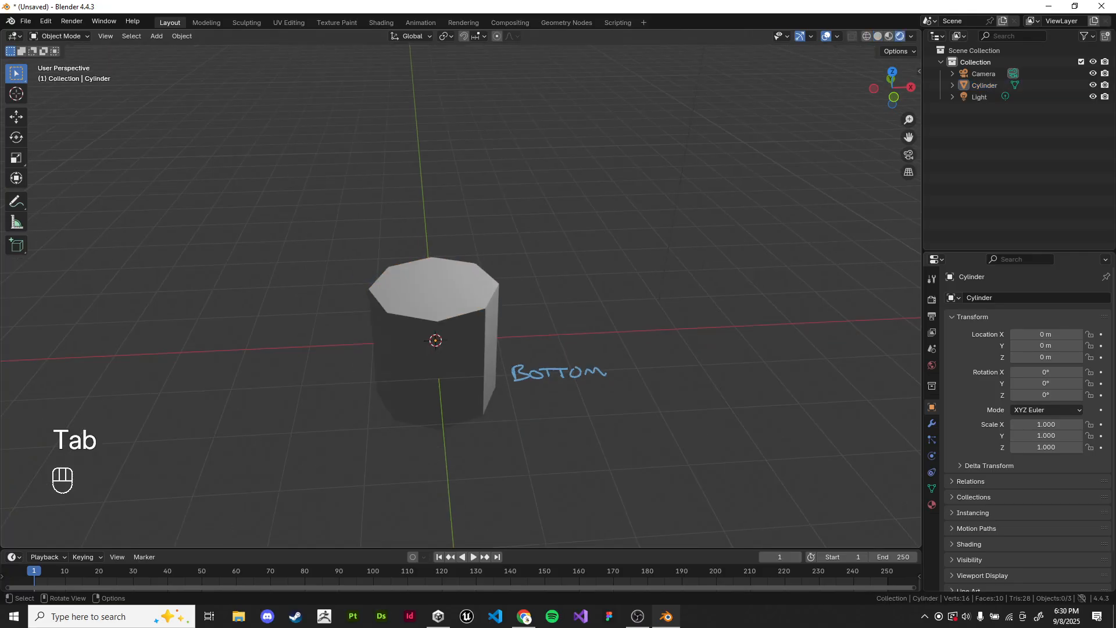
middle_click_drag(605, 233, 520, 233)
scroll(506, 227, "down", 1)
scroll(506, 227, "down", 1)
Step: Delete the light and the camera from the scene
left_click(581, 151)
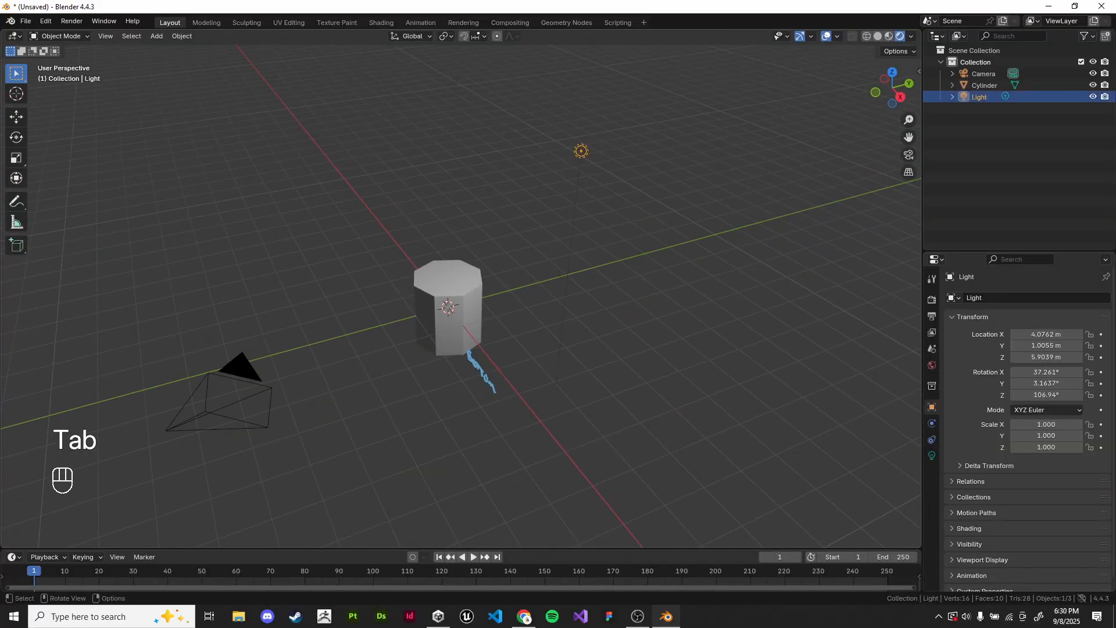
key("x")
left_click(686, 204)
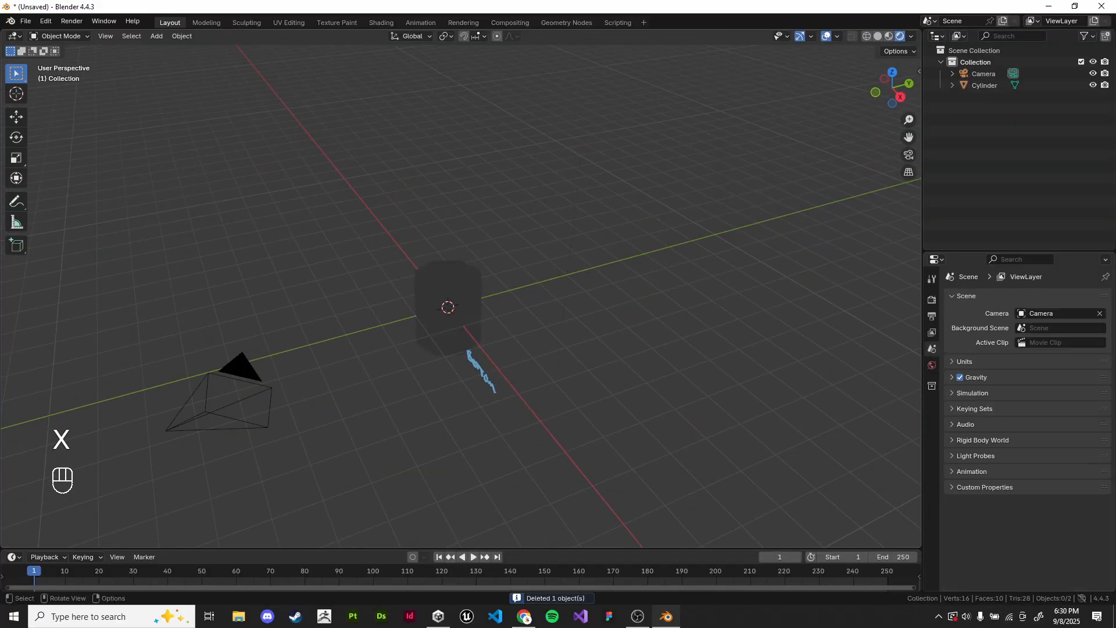
left_click(244, 401)
key("x")
left_click(250, 400)
Step: Switch the viewport from rendered back to solid shading and view the cylinder from the front at an angle
scroll(576, 303, "up", 6)
middle_click_drag(576, 302, 645, 298)
key("z")
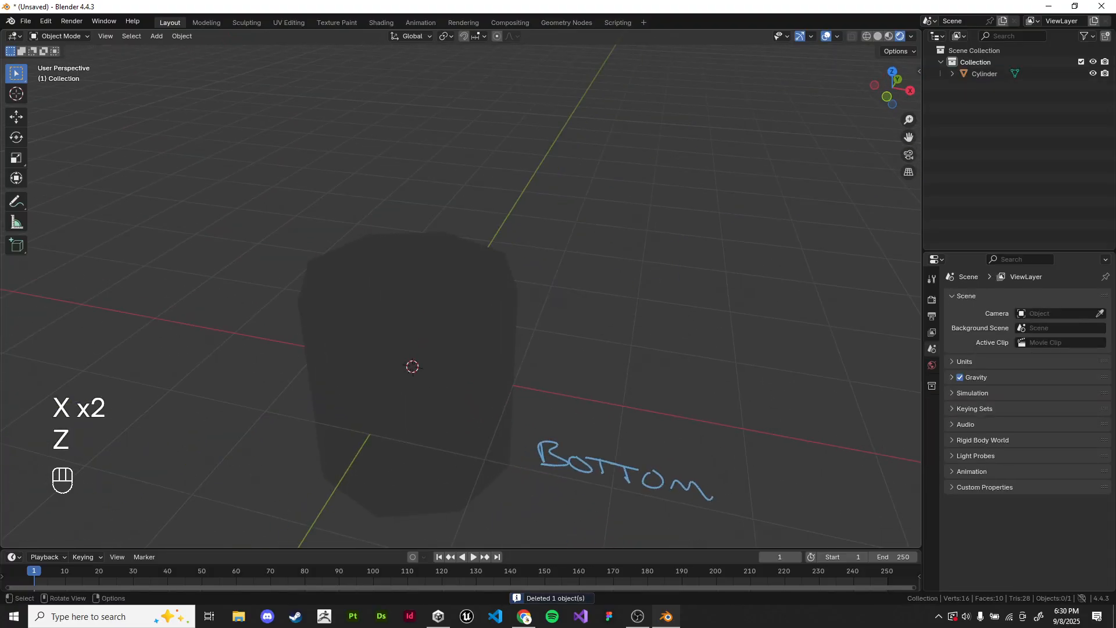
key("z")
left_click(718, 298)
middle_click_drag(718, 298, 797, 234)
middle_click_drag(798, 234, 799, 255)
middle_click_drag(707, 273, 656, 281, "shift")
Step: Preview the cylinder in Material Preview shading and return to solid shading
key("z")
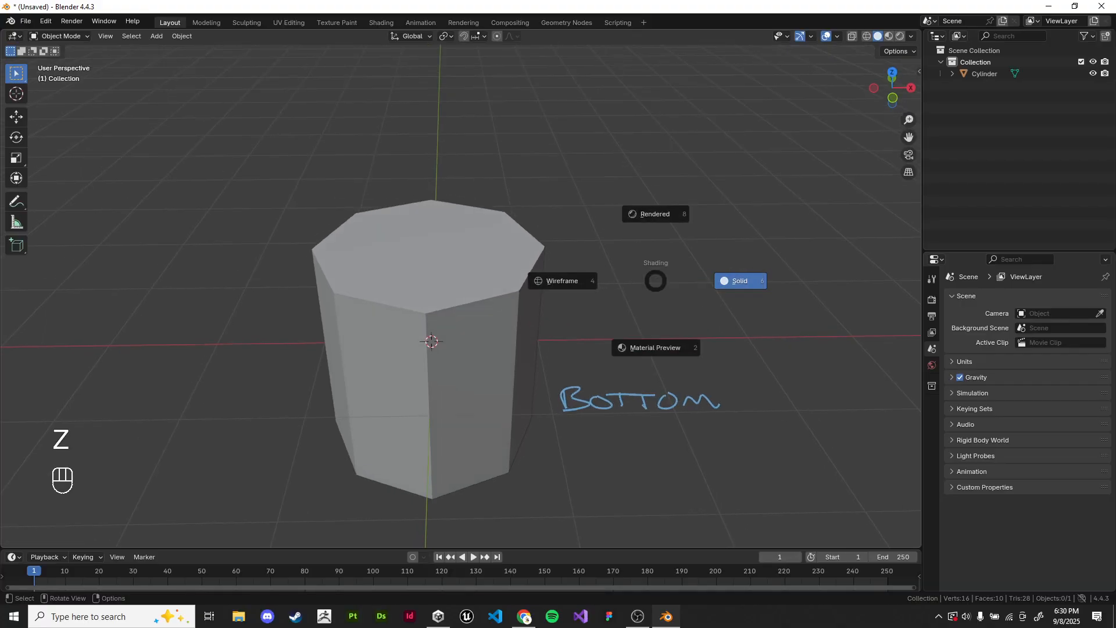
left_click(656, 290)
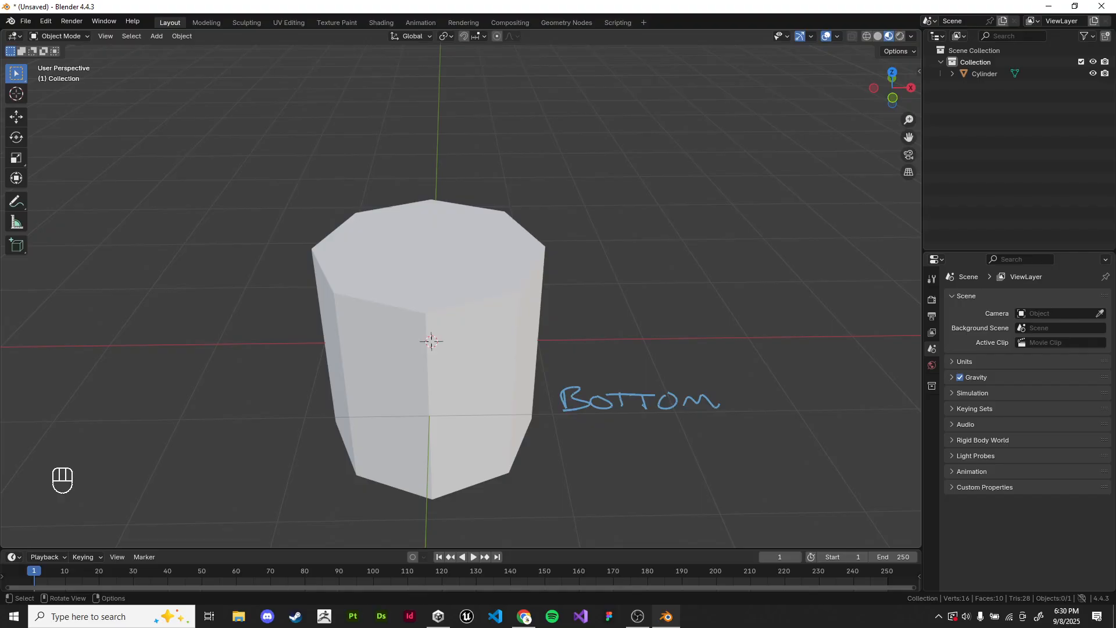
key("z")
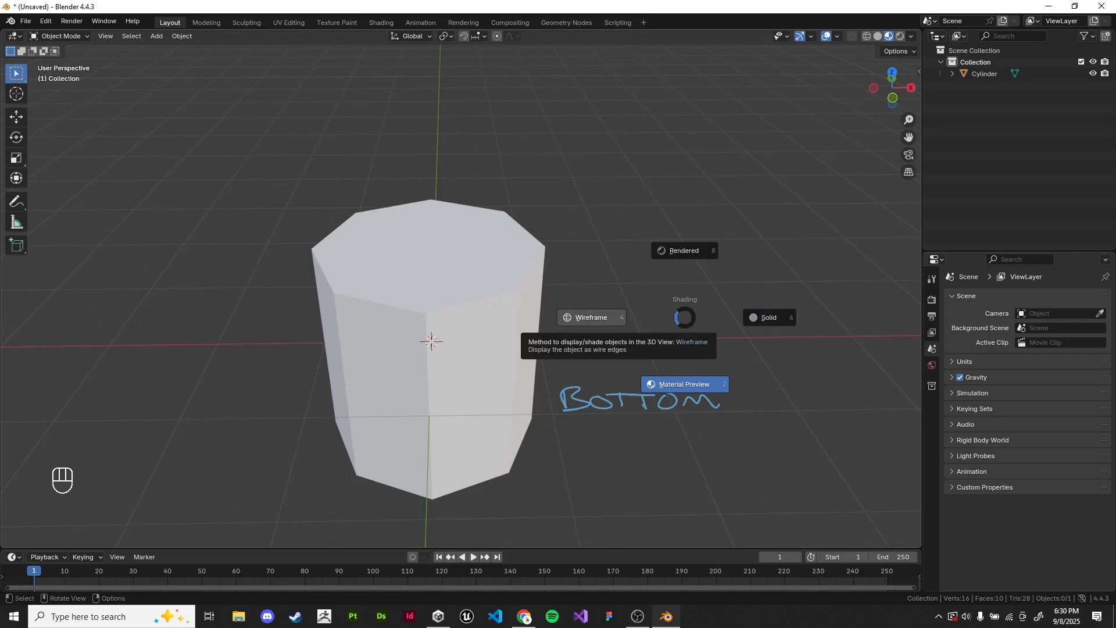
left_click(769, 317)
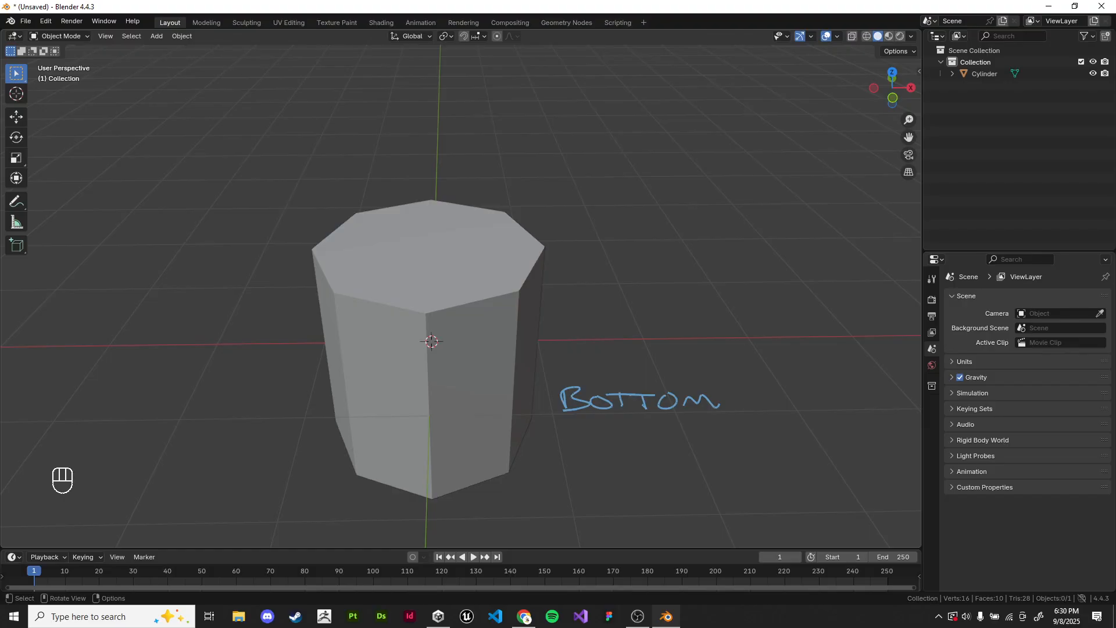
Step: Enter Edit Mode on the cylinder, clear the selection and switch to vertex selection
key("Tab")
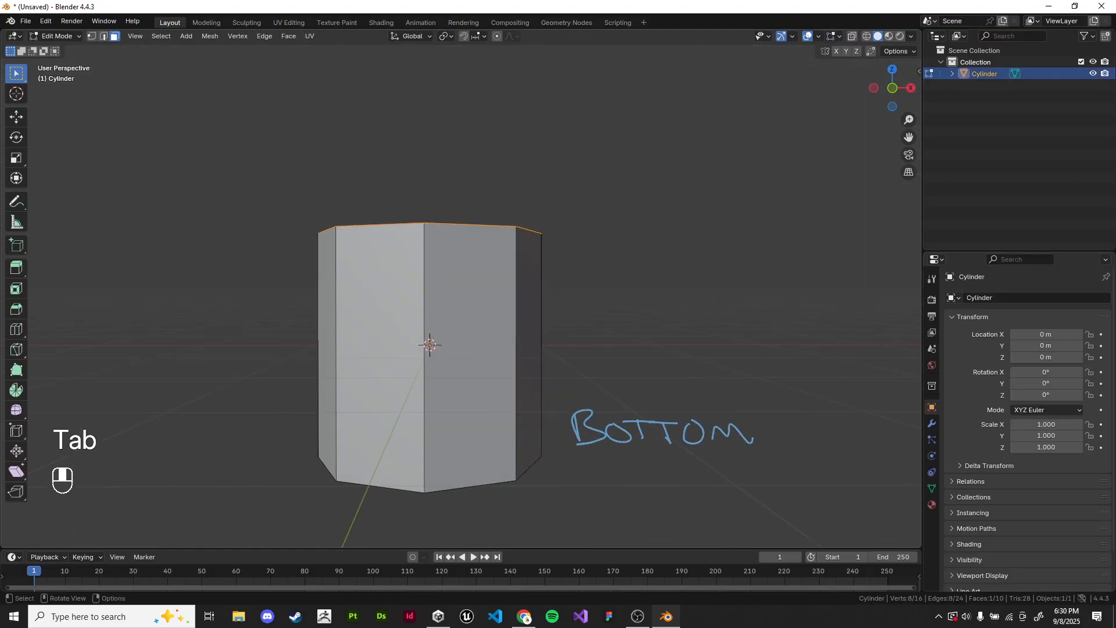
left_click(686, 279)
middle_click_drag(686, 279, 692, 312)
left_click(92, 36)
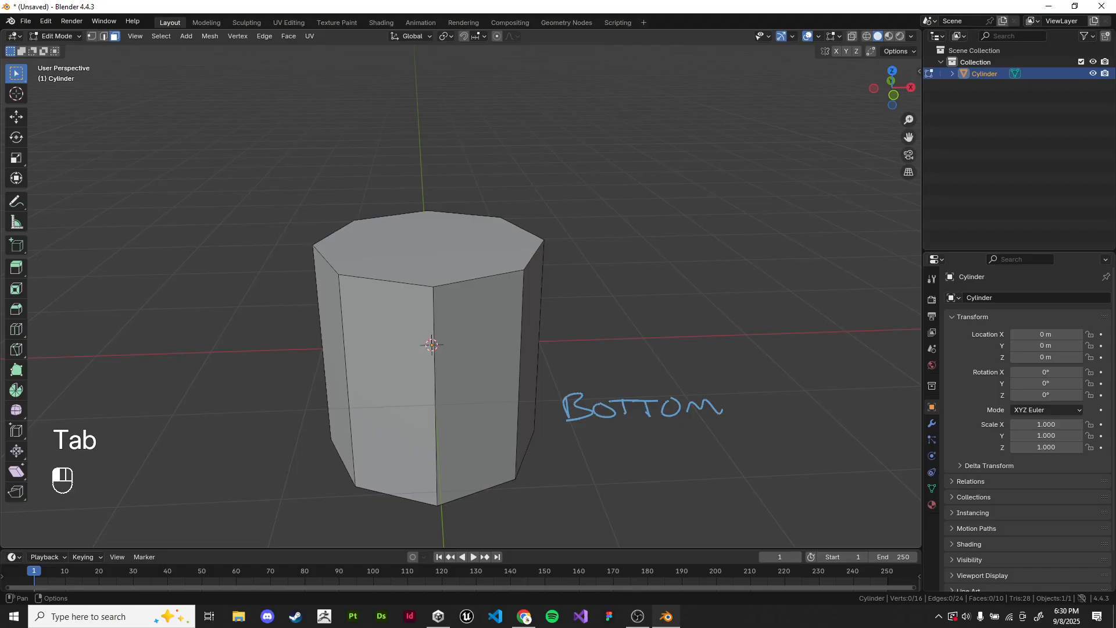
key("z")
middle_click_drag(559, 309, 526, 363)
key("z")
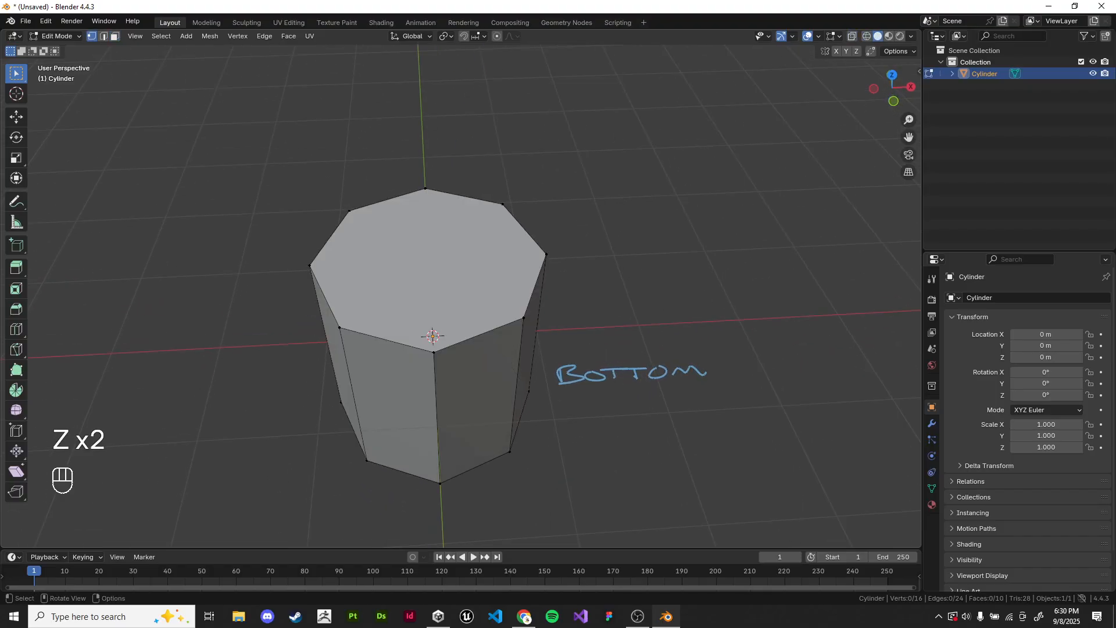
Step: Box-select the cylinder's top ring of vertices in solid shading and inspect the selection from another angle
left_click_drag(222, 137, 605, 371)
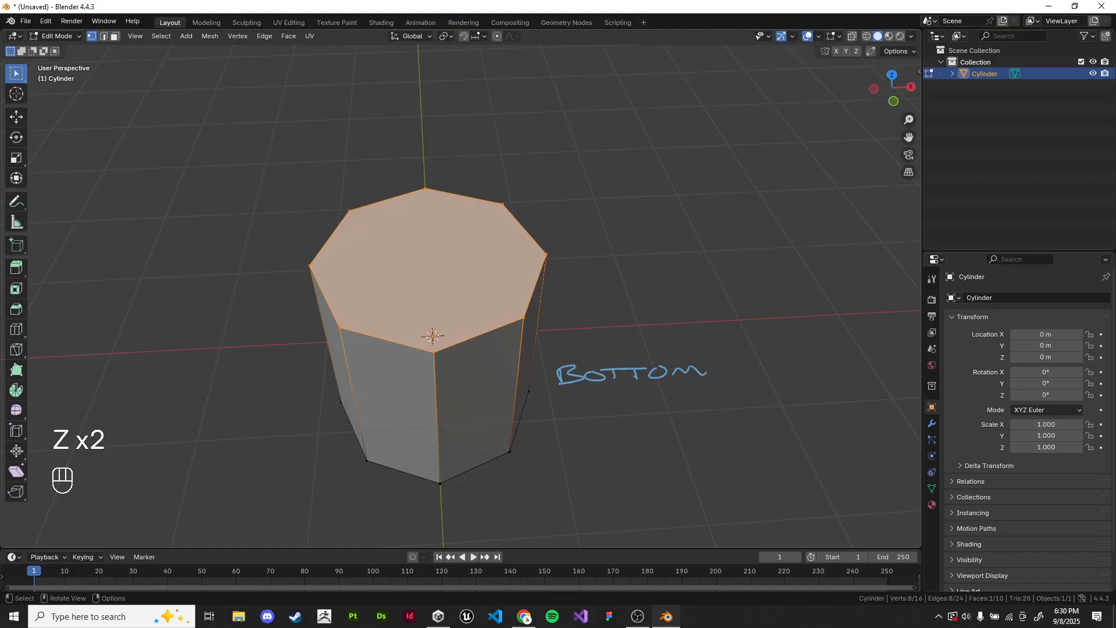
scroll(606, 371, "down", 4)
middle_click_drag(606, 372, 655, 352)
scroll(670, 357, "up", 3)
scroll(669, 357, "up", 2)
scroll(650, 363, "down", 1)
scroll(655, 352, "up", 1)
middle_click_drag(512, 282, 517, 277)
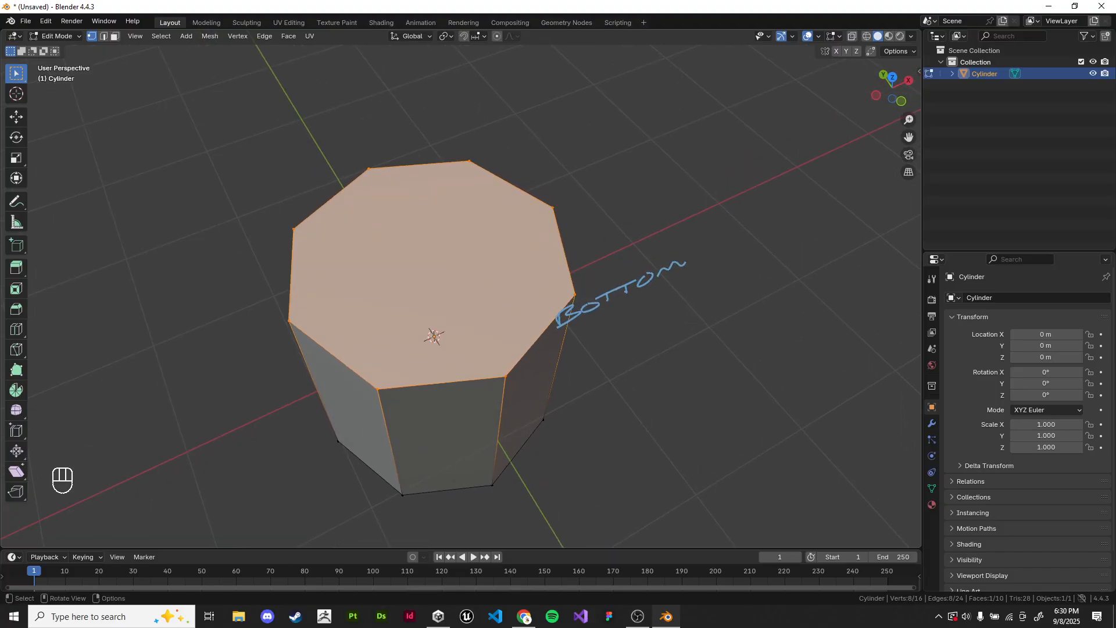
Step: Switch to wireframe shading and select four vertices of the cylinder's bottom ring through the mesh
key("z")
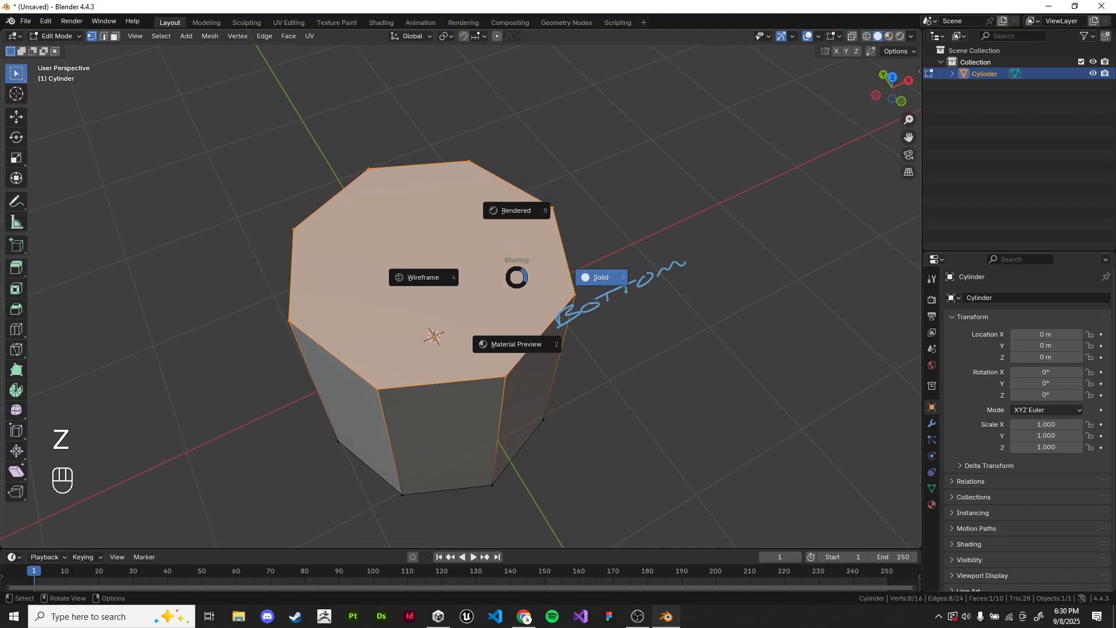
left_click(424, 278)
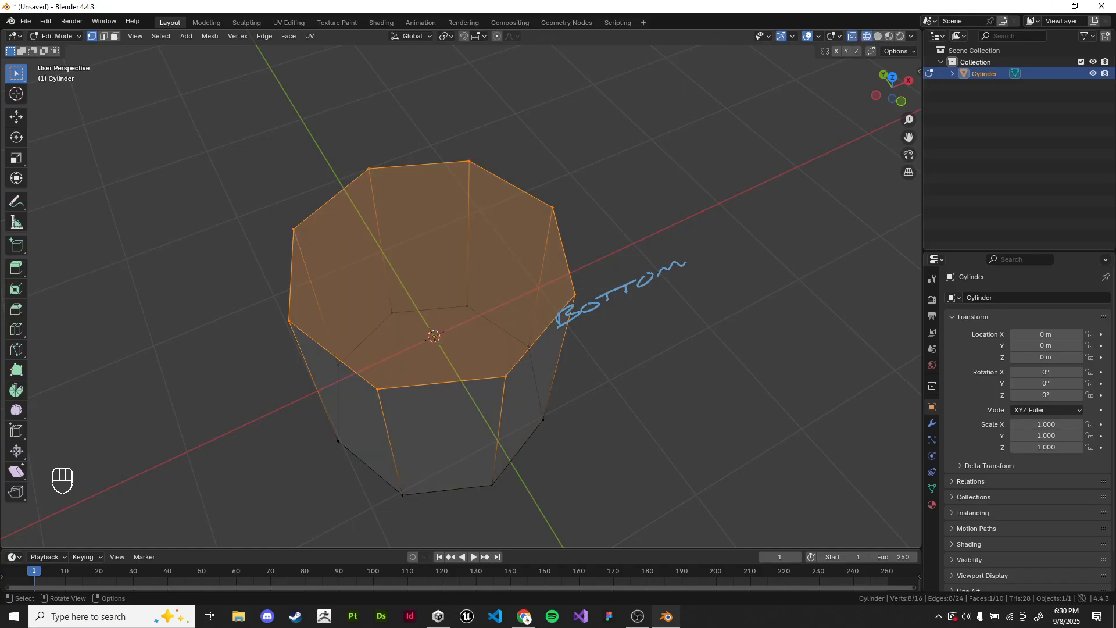
left_click(392, 313)
left_click(467, 306, "shift")
left_click(529, 347, "shift")
left_click(543, 419, "shift")
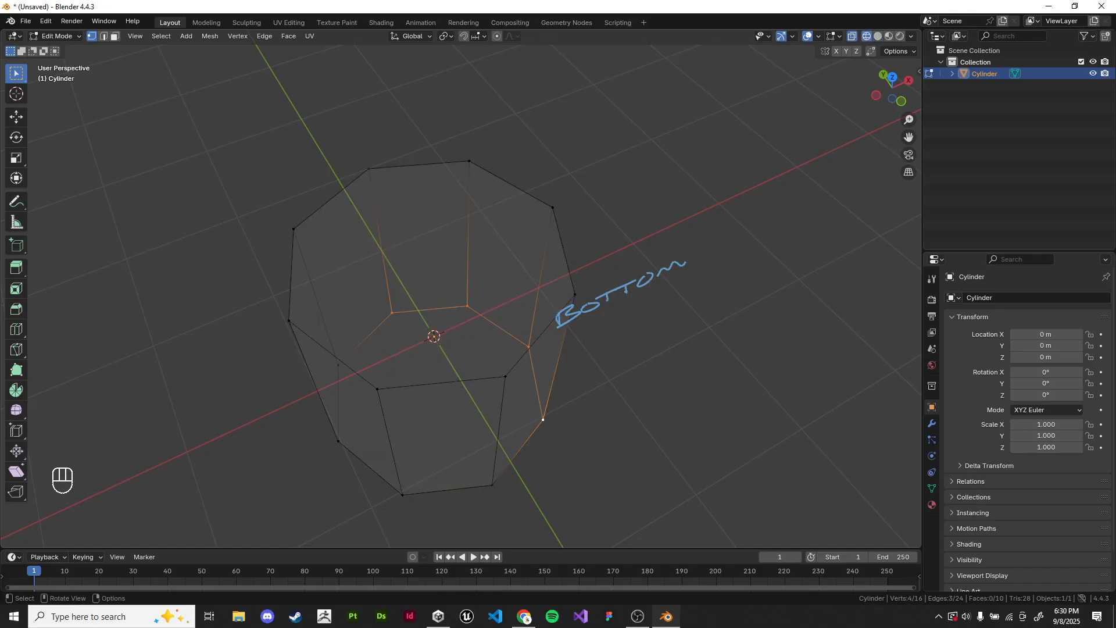
Step: Clear the selection, box-select all of the cylinder's vertices and switch to solid shading
left_click(610, 433)
mouse_move(177, 120)
left_mouse_down()
mouse_move(608, 479)
mouse_move(612, 501)
left_mouse_up()
key("z")
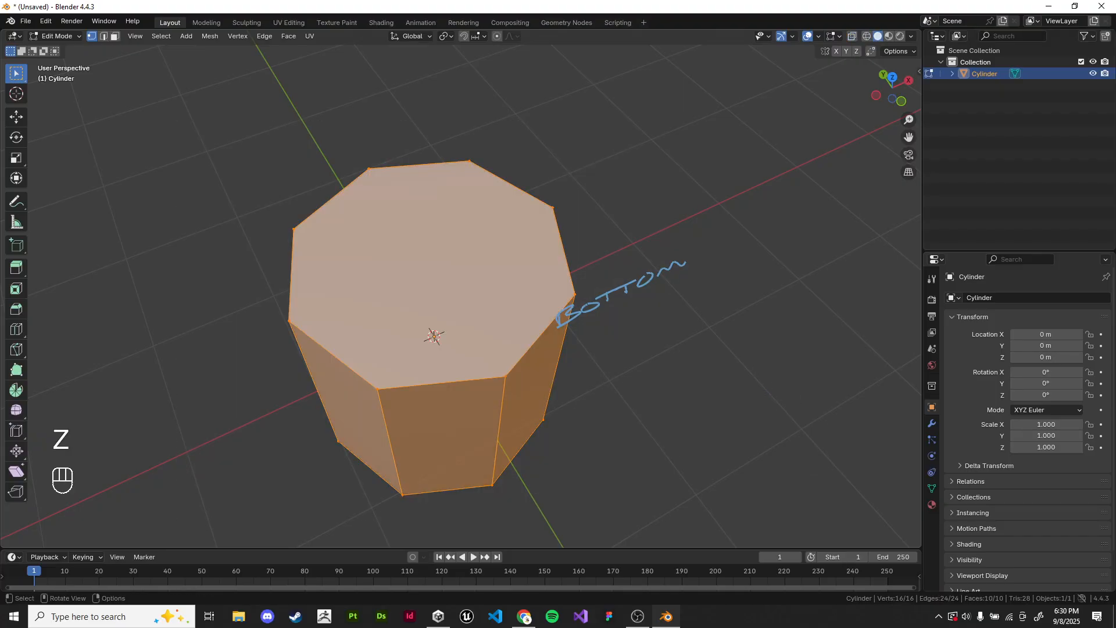
Step: Toggle repeatedly between wireframe and solid shading to compare how the cylinder is displayed
middle_click_drag(612, 501, 583, 427)
scroll(583, 427, "down", 3)
key("z")
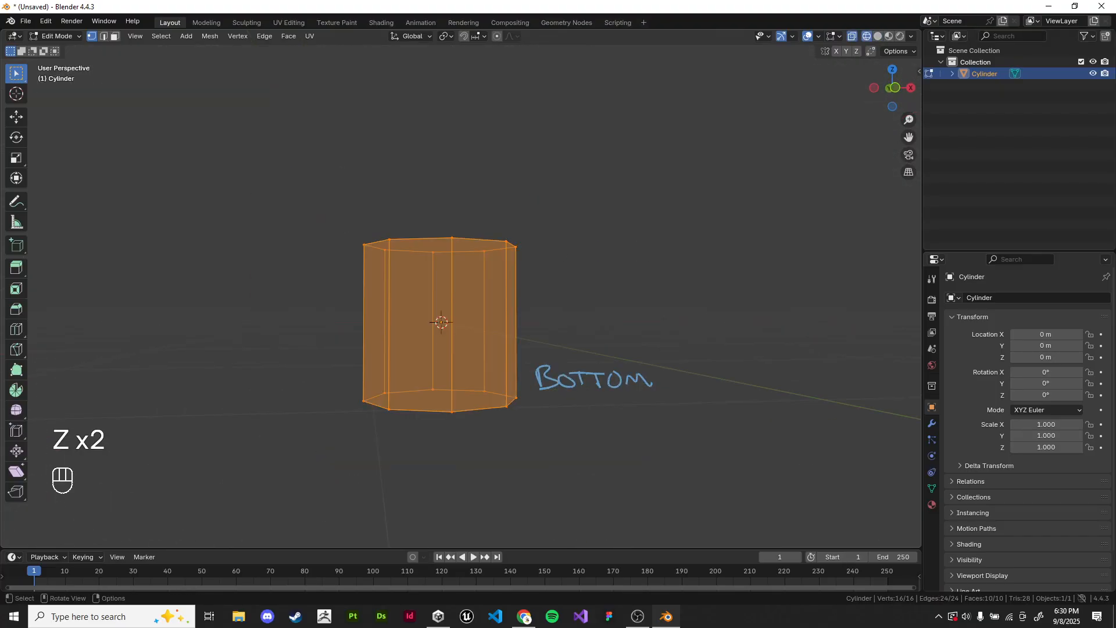
key("z")
key("z")
key("z")
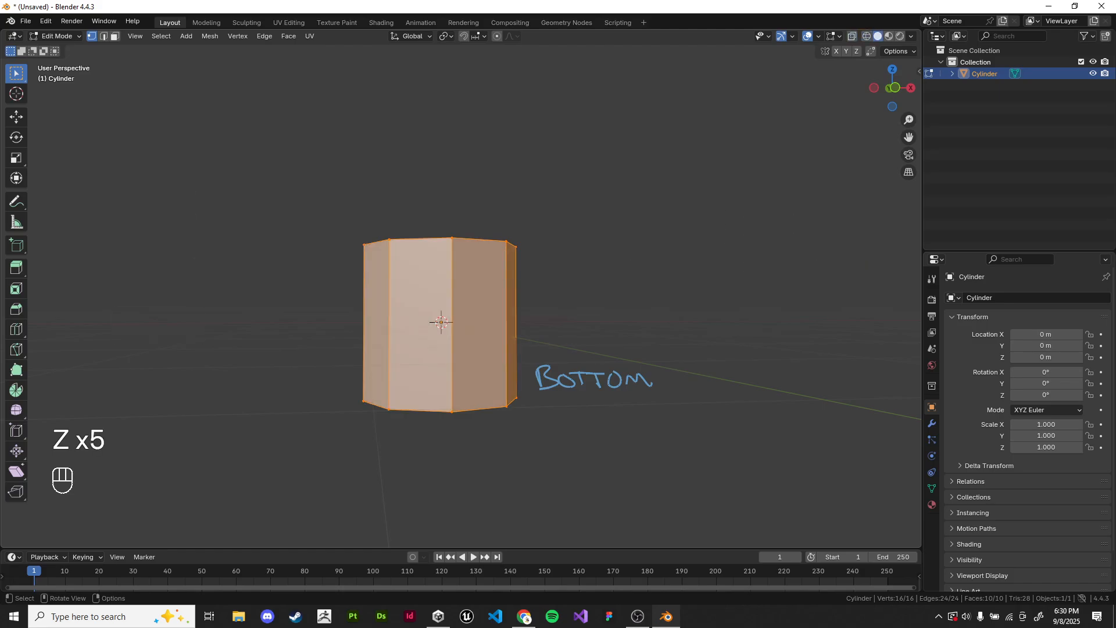
key("z")
left_click(594, 266)
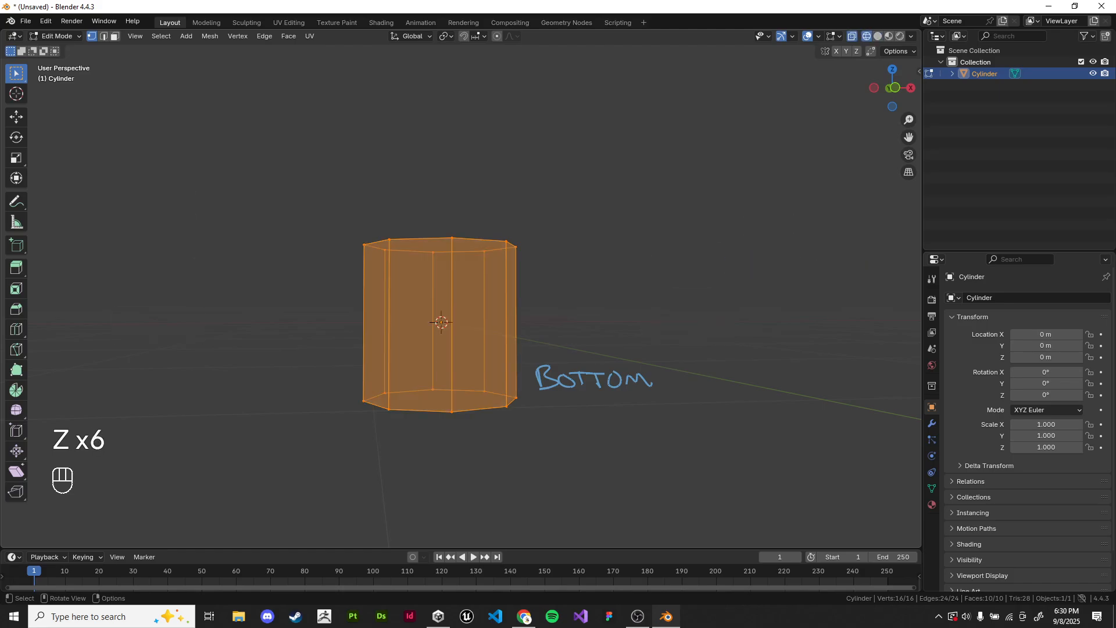
key("z")
left_click(261, 256)
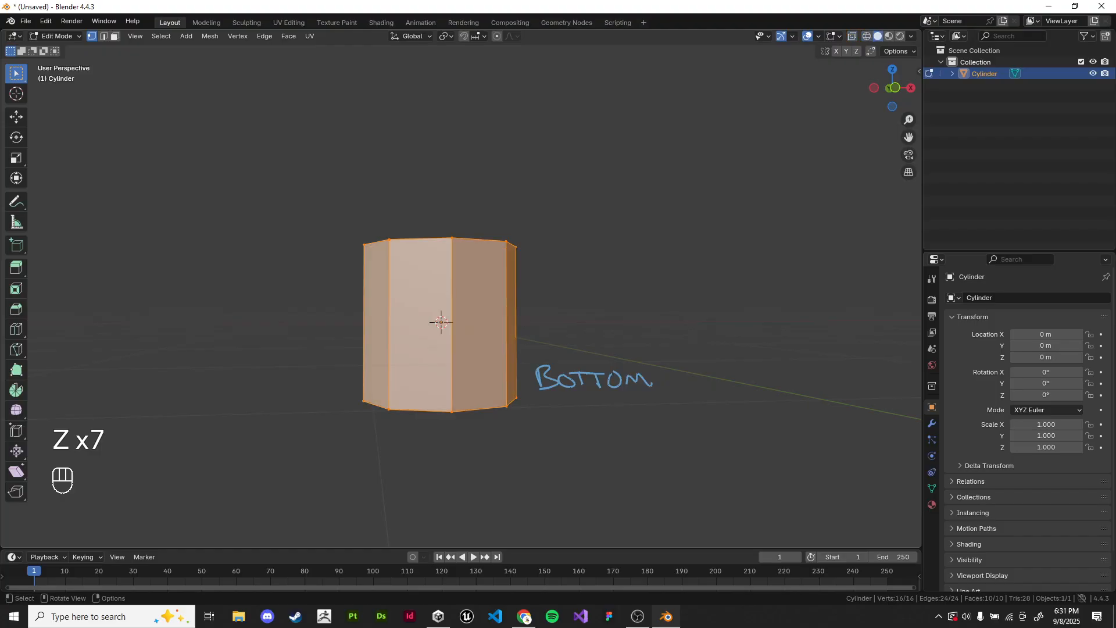
key("z")
key("z")
key("z")
key("z")
key("z")
key("z")
key("z")
key("z")
key("z")
Step: In the front view with wireframe shading, box-select all vertices of the cylinder's top ring
key("z")
key("KP_1")
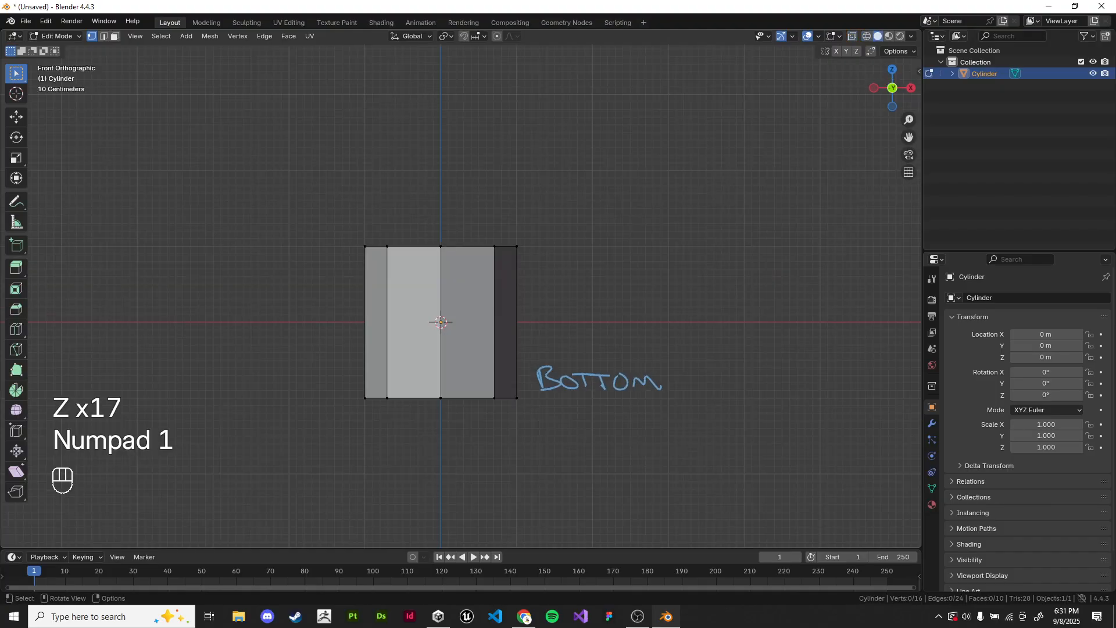
scroll(461, 288, "up", 4)
key("z")
scroll(461, 288, "down", 3)
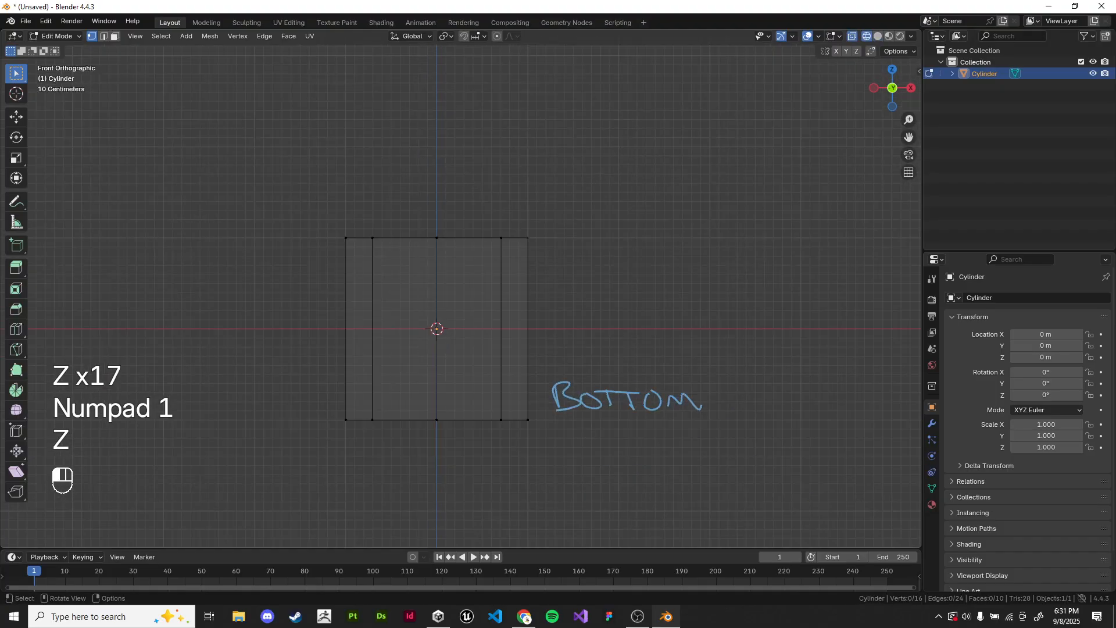
left_click_drag(314, 201, 561, 273)
middle_click_drag(518, 273, 563, 268, "shift")
scroll(461, 288, "up", 3)
scroll(351, 303, "down", 3)
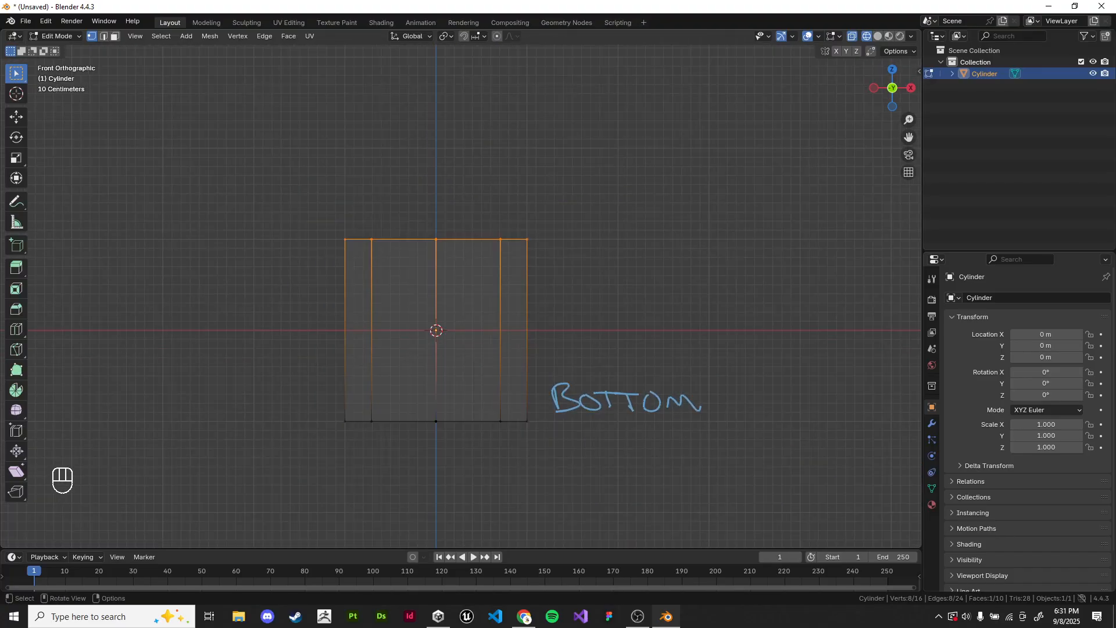
left_click_drag(208, 195, 686, 297)
middle_click_drag(640, 296, 667, 324, "shift")
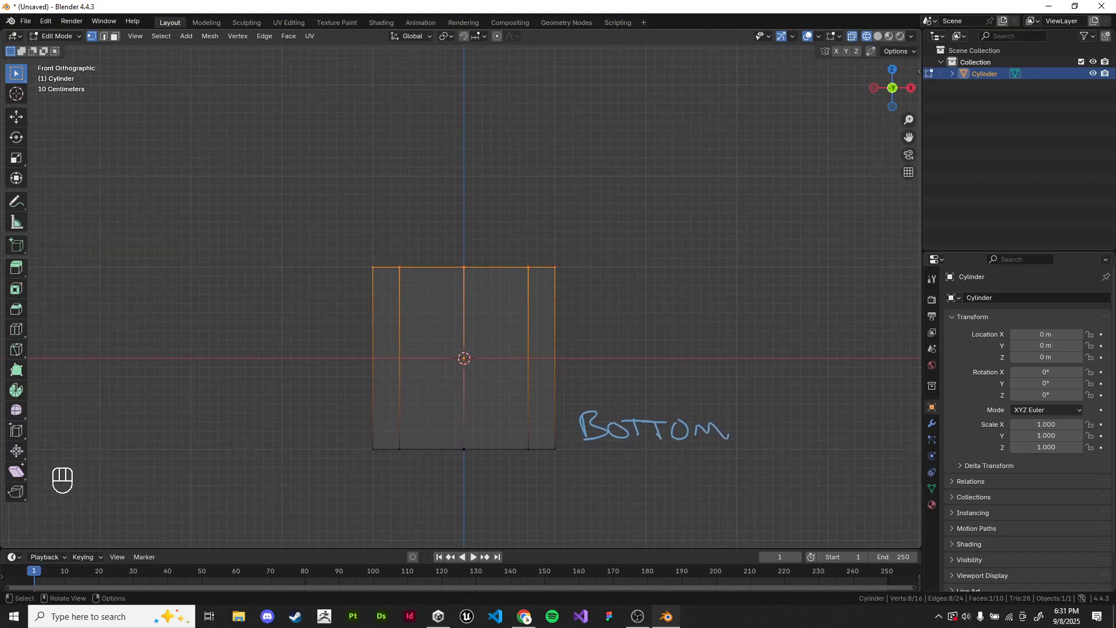
Step: Lower the selected top vertices about 0.52 m along the Z axis
key("g")
key("Escape")
key("g")
key("z")
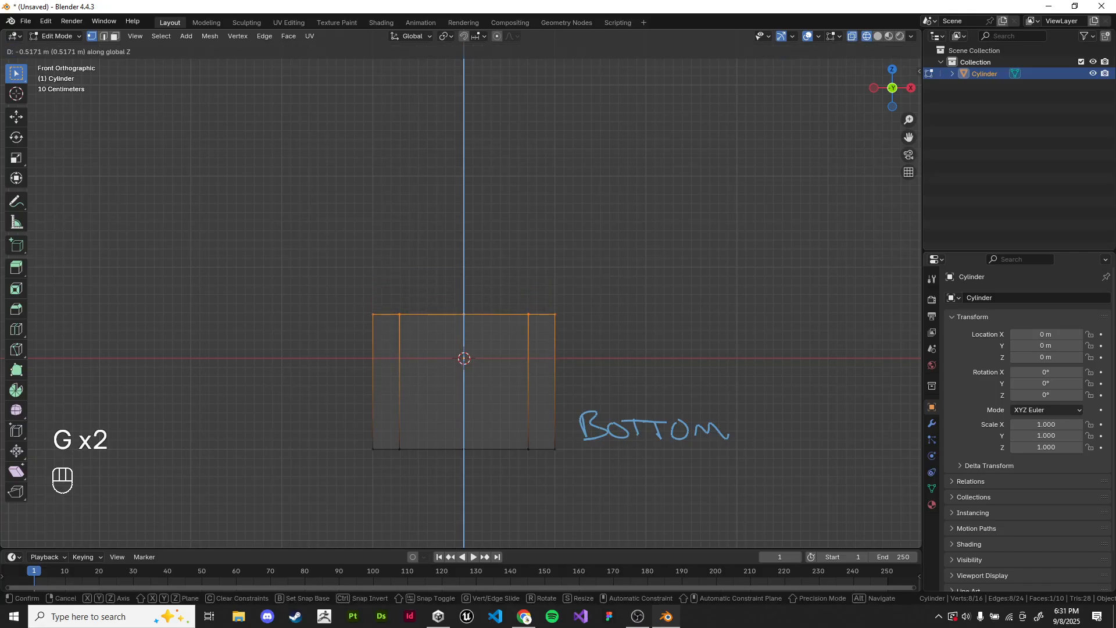
left_click(665, 372)
middle_click_drag(665, 372, 652, 399, "shift")
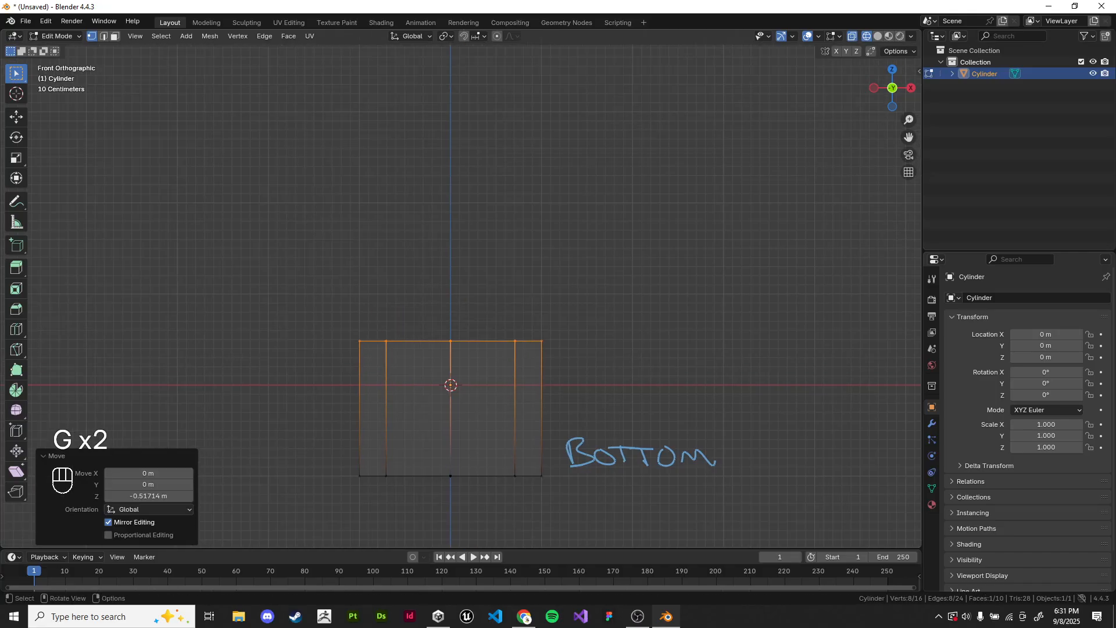
Step: Extrude the cylinder's top ring of vertices straight up about 1.5 m
key("e")
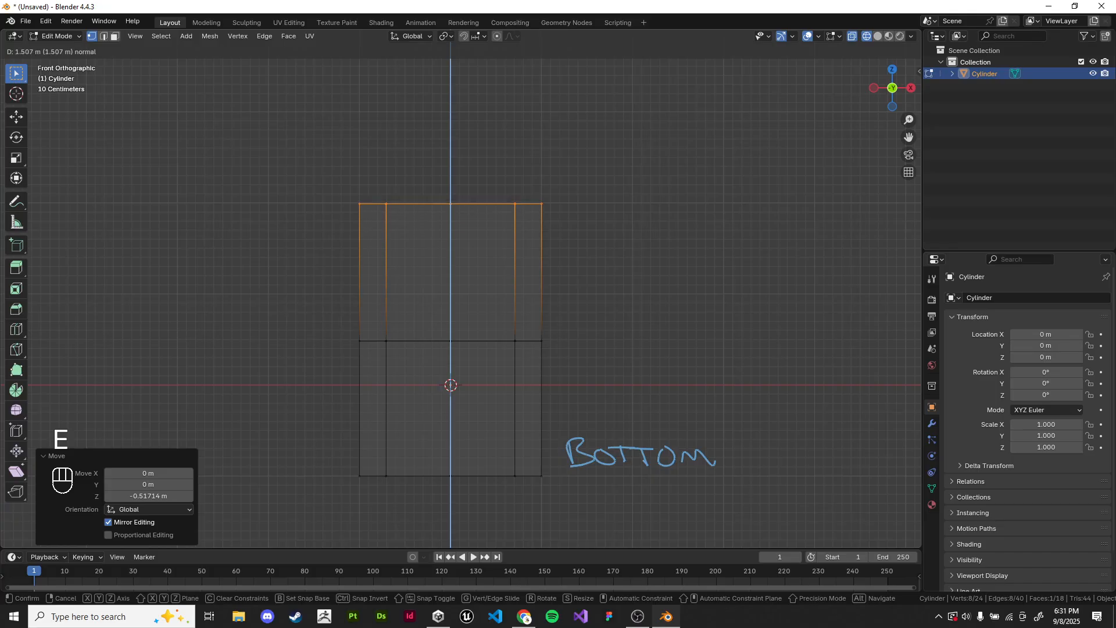
left_click(759, 229)
key("s")
right_click(733, 227)
middle_click_drag(733, 226, 728, 326, "shift")
Step: Extrude the top ring up about 0.59 m and scale it inward to form a tapered shoulder
key("e")
left_click(728, 273)
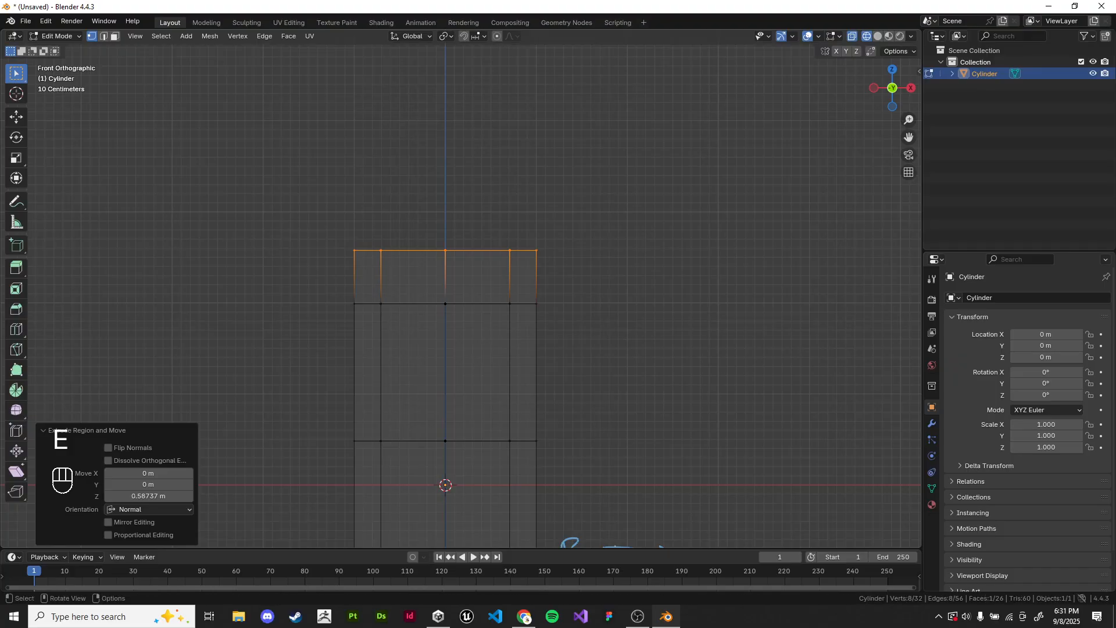
key("s")
left_click(678, 221)
Step: Extrude the narrowed ring straight up about 0.88 m to form a neck
middle_click_drag(678, 221, 677, 285, "shift")
key("e")
left_click(677, 204)
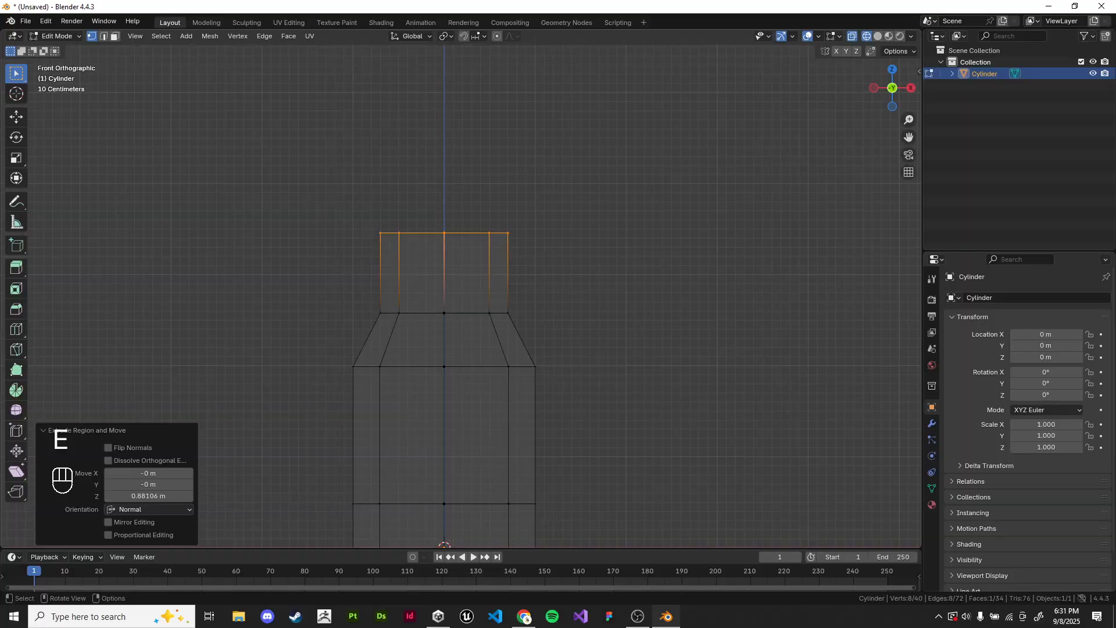
Step: Extrude the neck's top ring upward again and scale it outward by about 1.47 to form a flare
key("e")
left_click(666, 168)
key("s")
left_click(701, 226)
middle_click_drag(701, 226, 709, 298, "shift")
Step: Extrude the flared ring straight up to form a tall, wide head section
key("e")
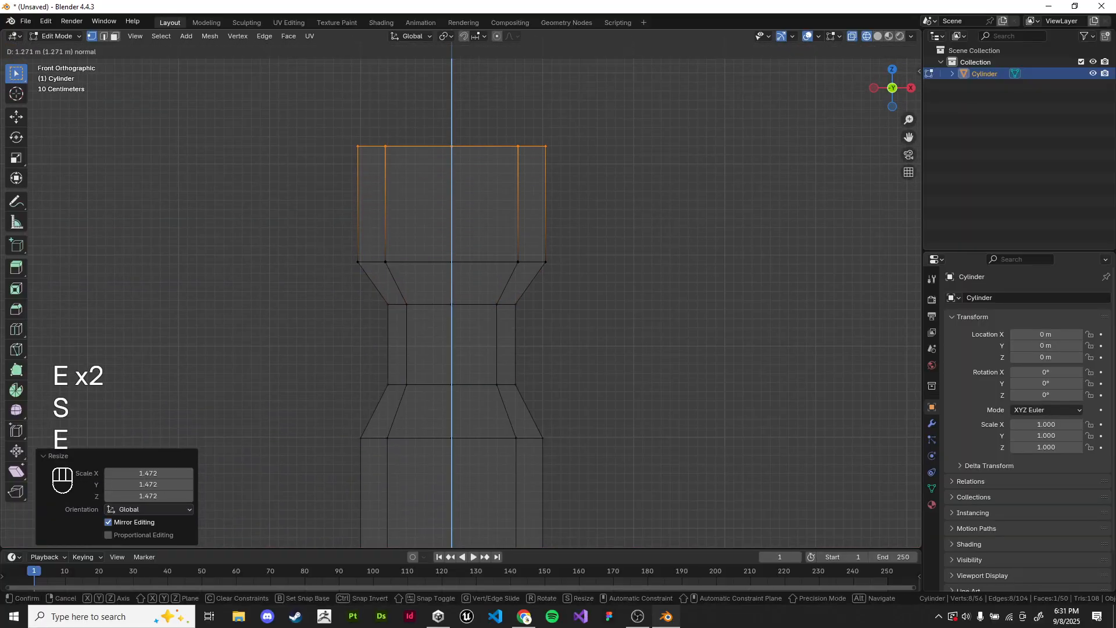
left_click(718, 154)
middle_click_drag(719, 151, 713, 300, "shift")
Step: Extrude the head's top ring up about 0.23 m and scale it inward to bevel the cap
key("e")
left_click(725, 271)
key("s")
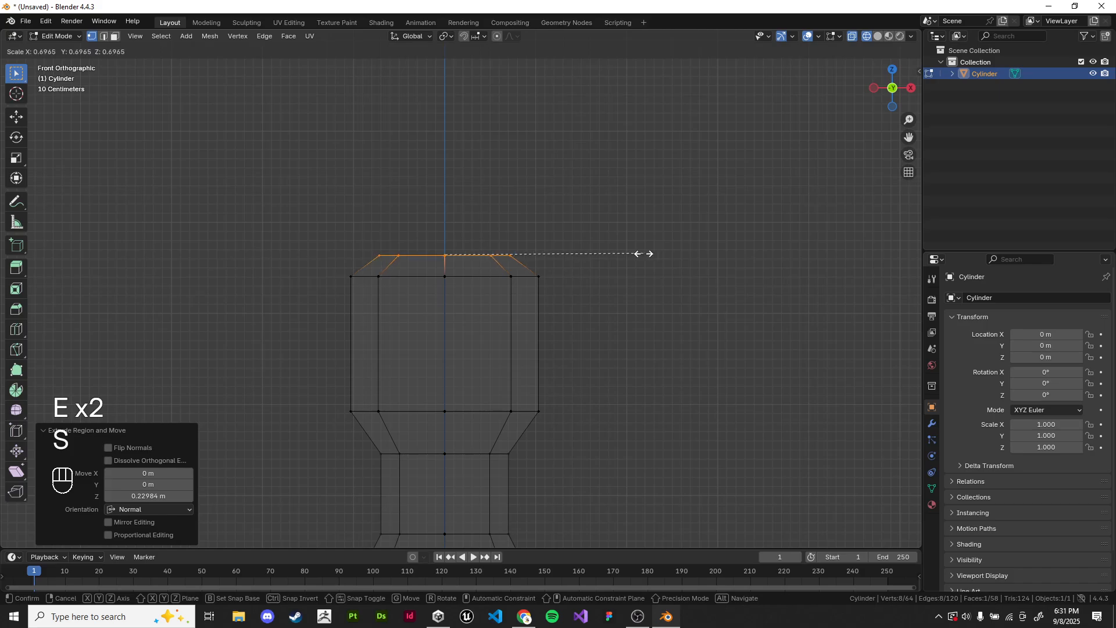
left_click(593, 252)
Step: Switch to solid shading, return to Object Mode, deselect the shape and view it from several angles
mouse_move(593, 252)
middle_mouse_down()
mouse_move(615, 291)
mouse_move(636, 218)
mouse_move(761, 195)
mouse_move(605, 211)
mouse_move(628, 209)
middle_mouse_up()
key("z")
key("Tab")
left_click(663, 288)
scroll(663, 287, "down", 6)
middle_click_drag(628, 210, 686, 214)
middle_click_drag(686, 214, 606, 213, "shift")
mouse_move(606, 213)
middle_mouse_down("shift")
mouse_move(630, 215)
mouse_move(626, 192)
middle_mouse_up("shift")
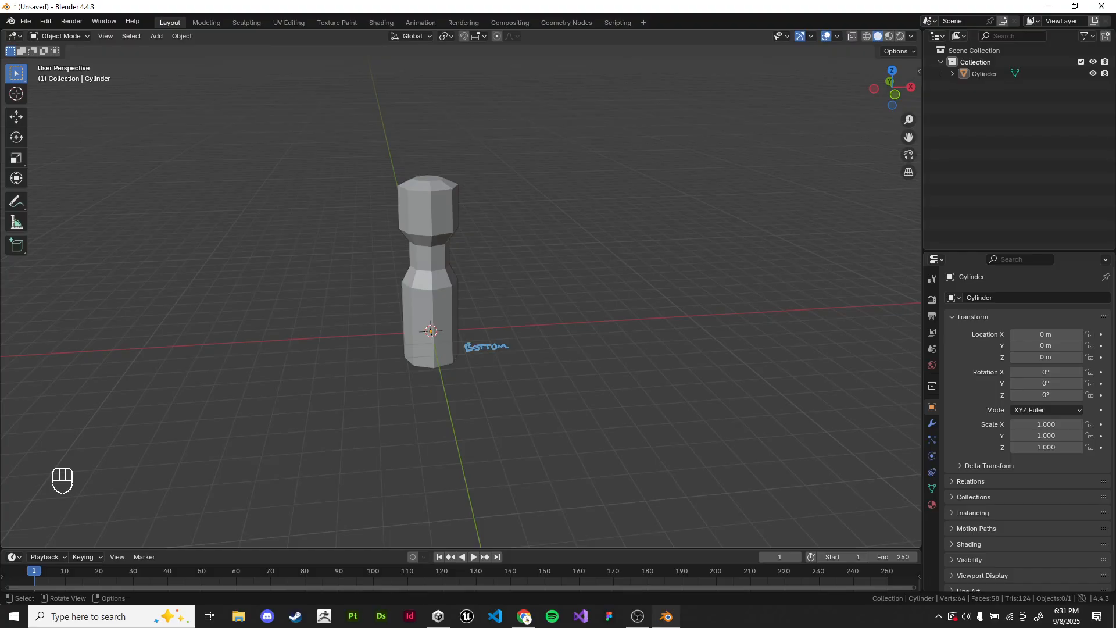
Step: Select the extruded cylinder and frame it in the viewport after moving the view away
middle_click_drag(433, 265, 473, 288, "shift")
left_click(472, 290)
scroll(581, 285, "up", 2)
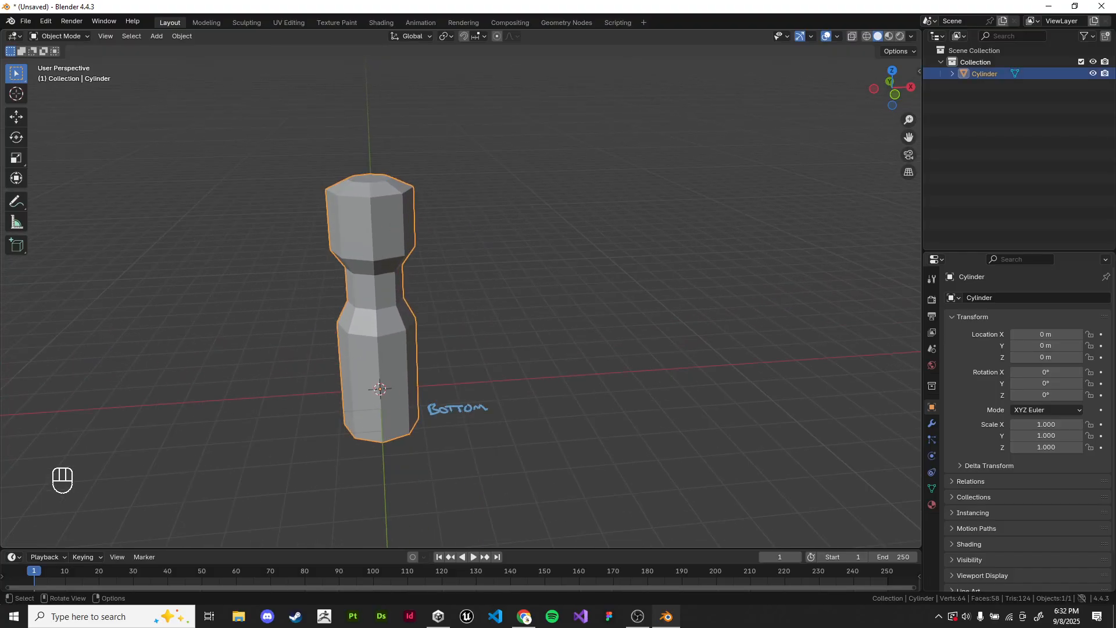
middle_click_drag(581, 285, 620, 296, "shift")
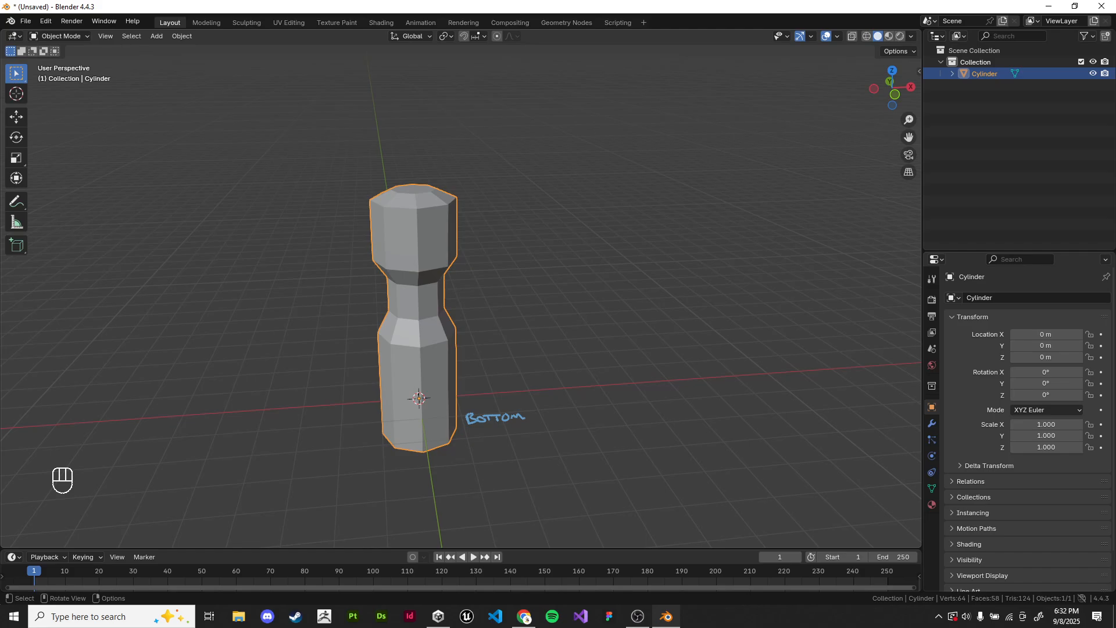
scroll(461, 289, "down", 4)
middle_click_drag(461, 289, 682, 258, "shift")
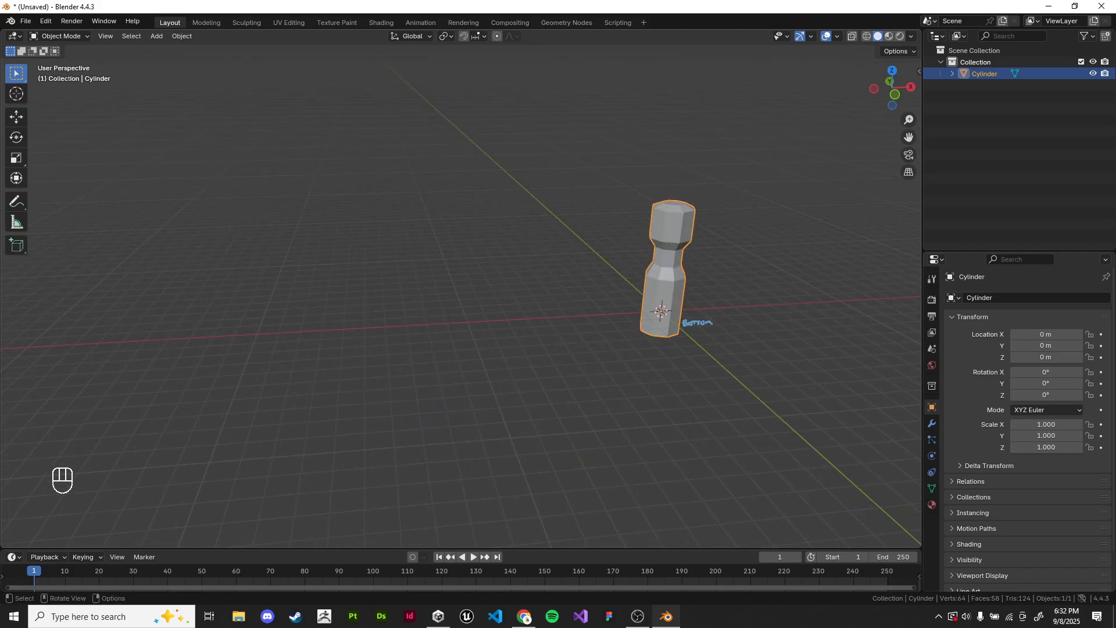
key("KP_Decimal")
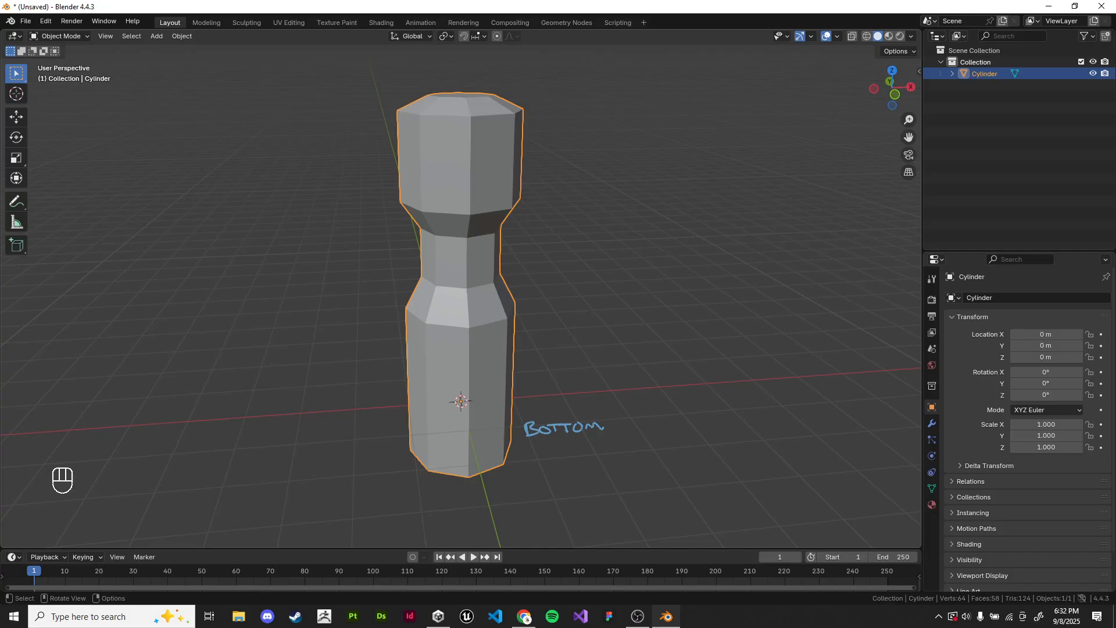
mouse_move(461, 289)
middle_mouse_down("shift")
mouse_move(474, 337)
mouse_move(448, 286)
mouse_move(461, 297)
middle_mouse_up("shift")
key("KP_Decimal")
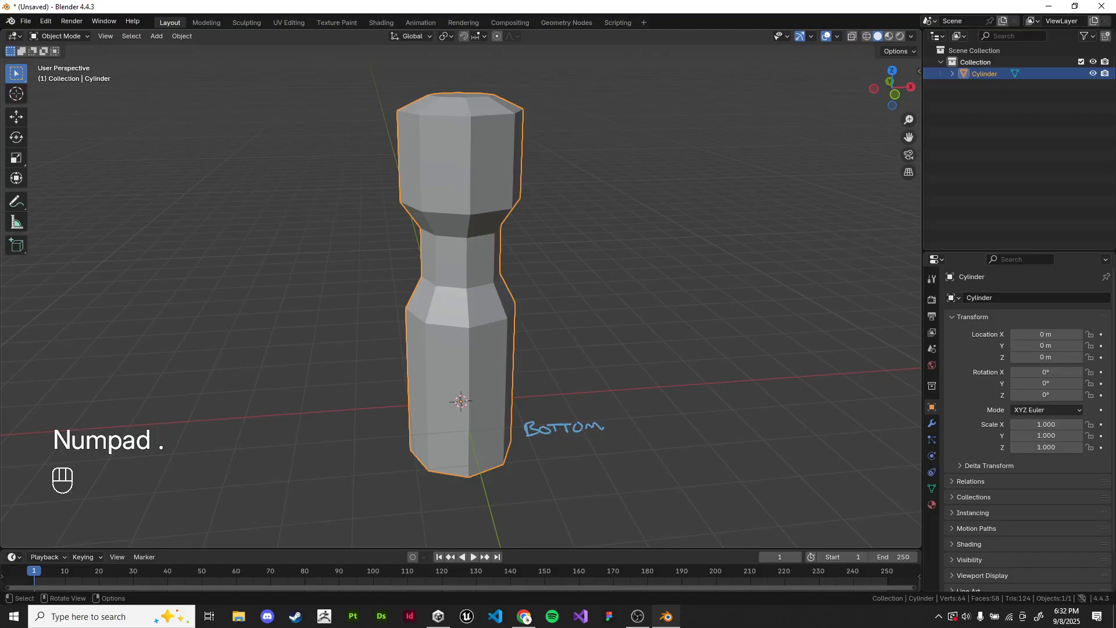
Step: View the whole shape from the front and deselect it
key("KP_1")
mouse_move(582, 268)
middle_mouse_down("shift")
mouse_move(611, 280)
mouse_move(589, 253)
middle_mouse_up("shift")
left_click(611, 281)
scroll(589, 253, "down", 1)
left_click(494, 244)
middle_click_drag(494, 244, 469, 263, "shift")
left_click(538, 262)
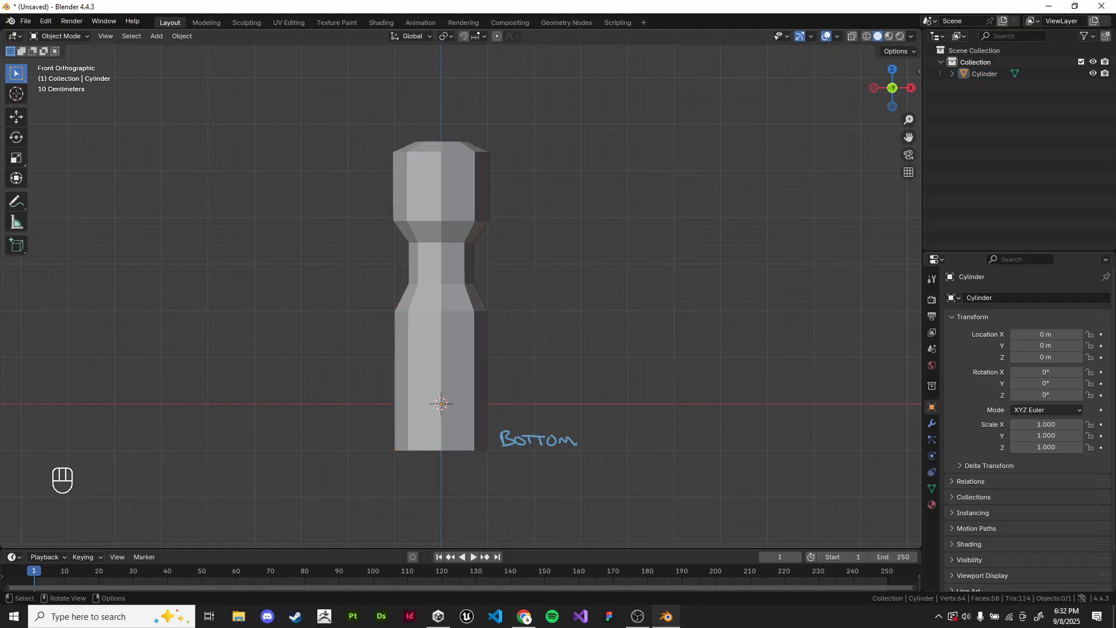
Step: Select the shape, enter Edit Mode and clear the vertex selection near the head's top
middle_click_drag(538, 261, 553, 308)
middle_click_drag(553, 308, 530, 357, "shift")
scroll(531, 357, "up", 2)
left_click(407, 279)
key("Tab")
middle_click_drag(466, 280, 500, 295, "shift")
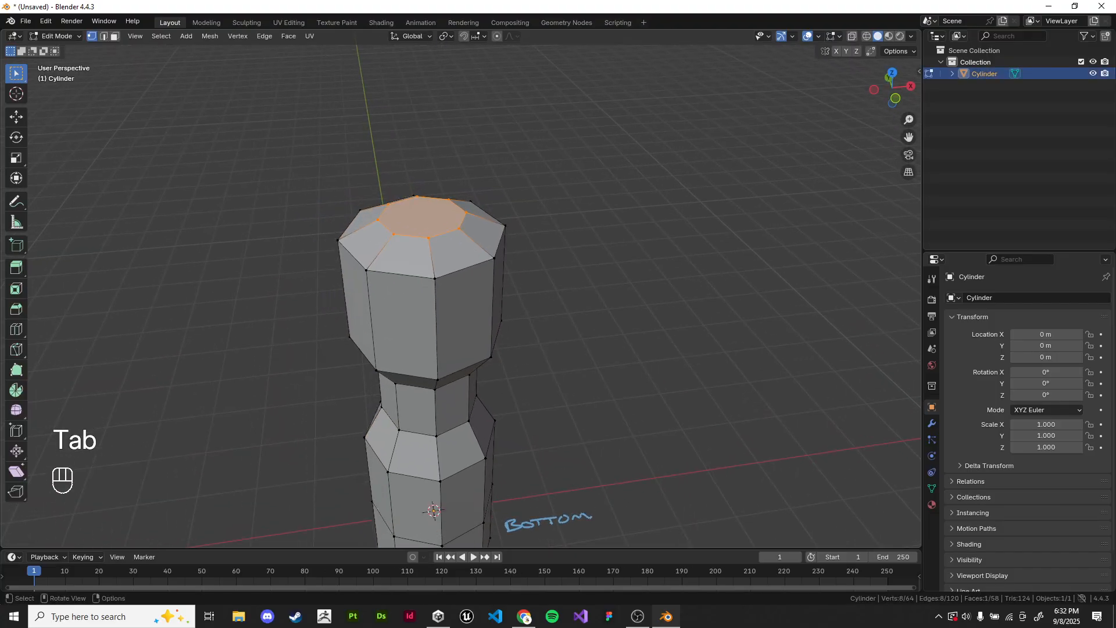
left_click(558, 296)
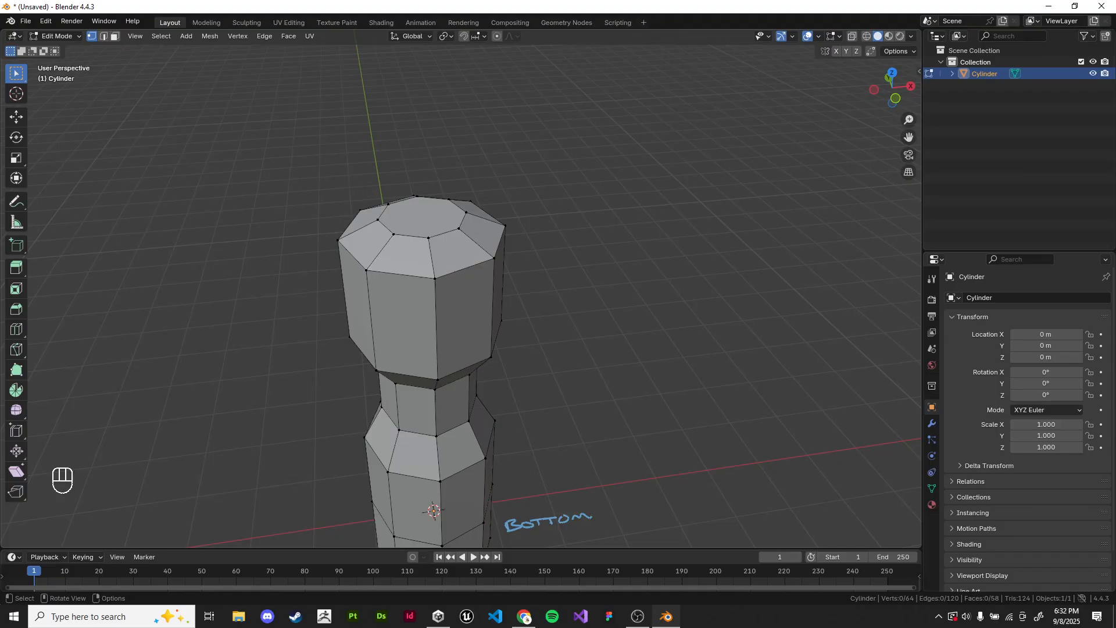
Step: Switch to face selection and select the octagonal face on top of the head
middle_click_drag(466, 302, 483, 348, "shift")
scroll(481, 318, "up", 2)
left_click(115, 36)
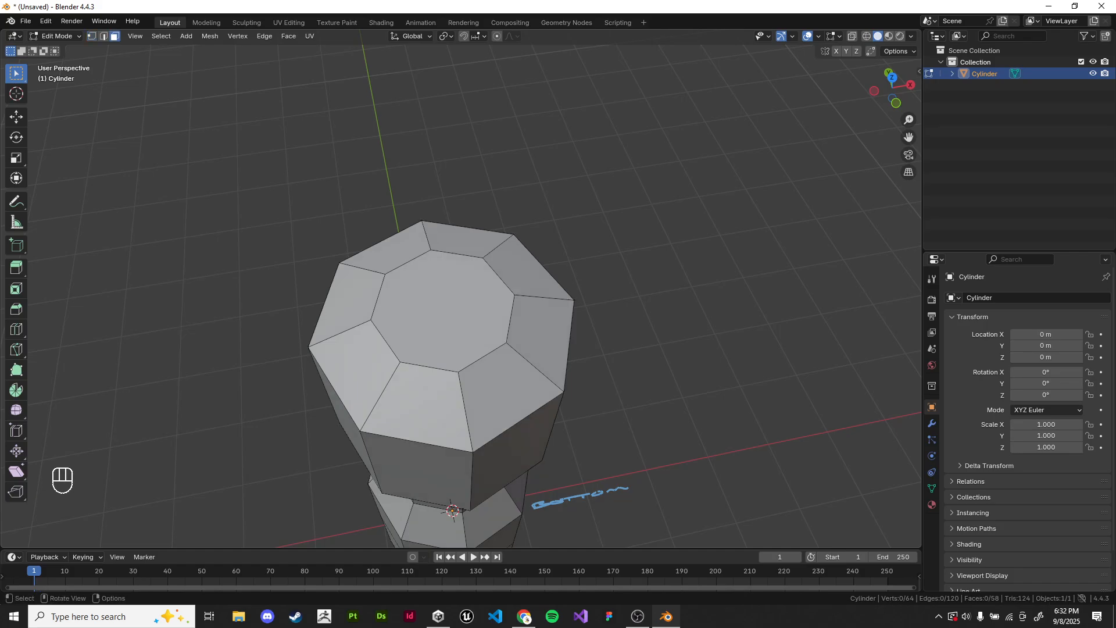
left_click(443, 311)
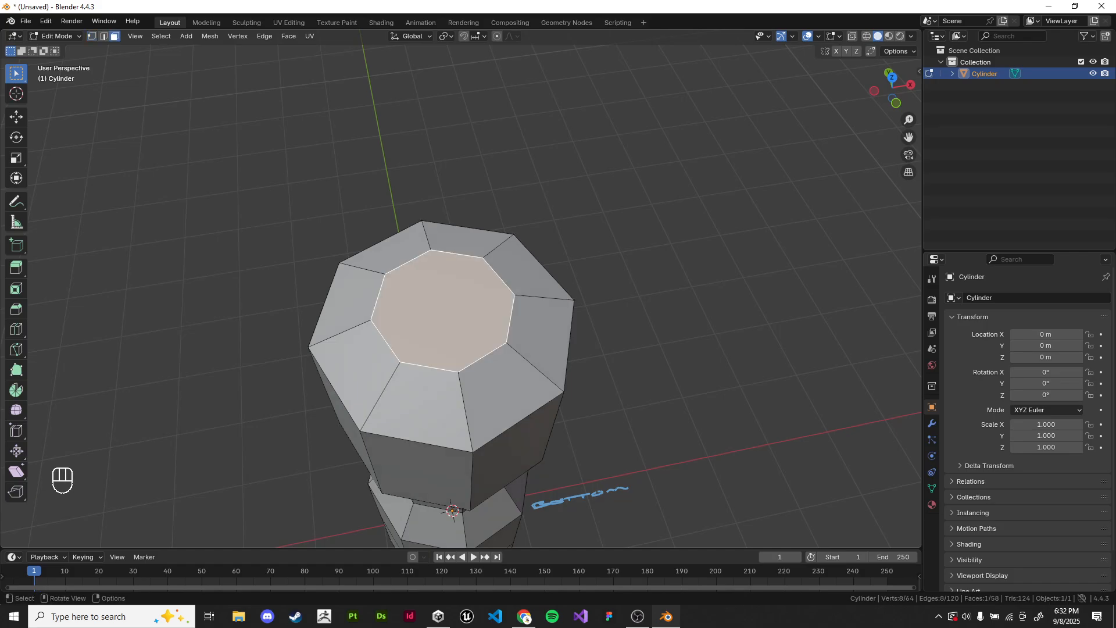
scroll(459, 296, "up", 3)
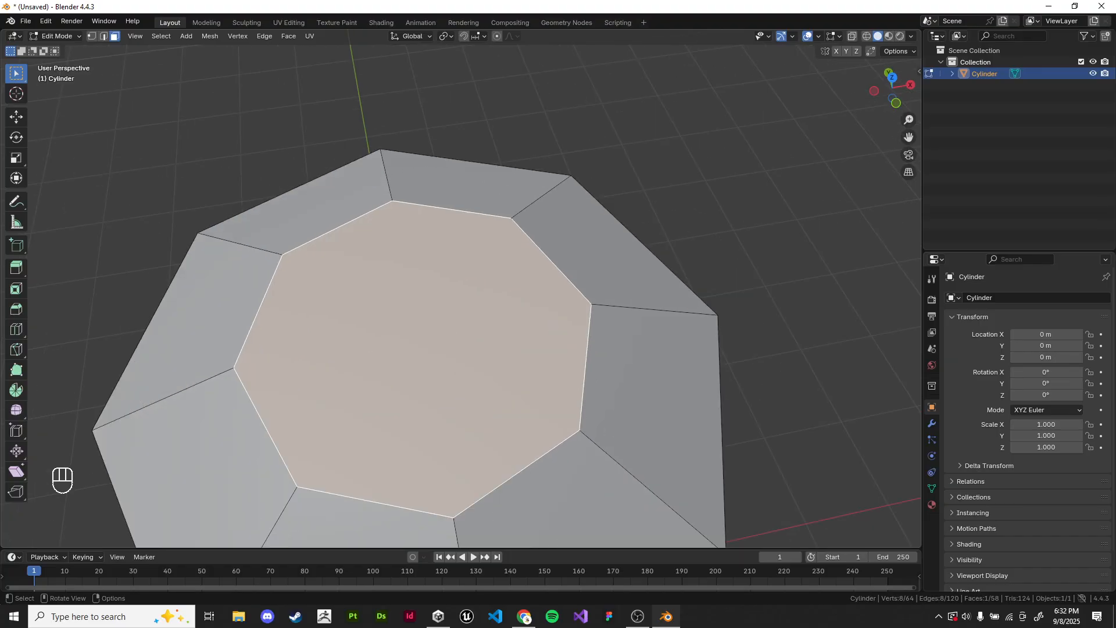
Step: Try deleting the octagonal top face, look into the hollow interior, and undo the deletion
key("x")
left_click(500, 339)
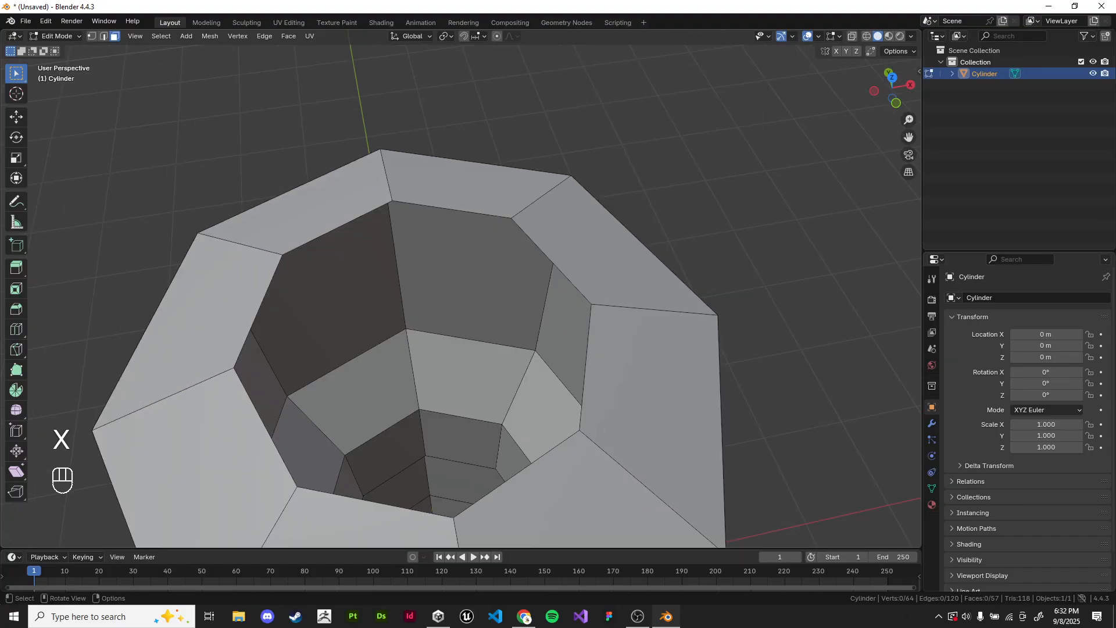
scroll(500, 339, "down", 5)
middle_click_drag(500, 339, 483, 311)
scroll(498, 334, "up", 5)
middle_click_drag(474, 262, 520, 448, "shift")
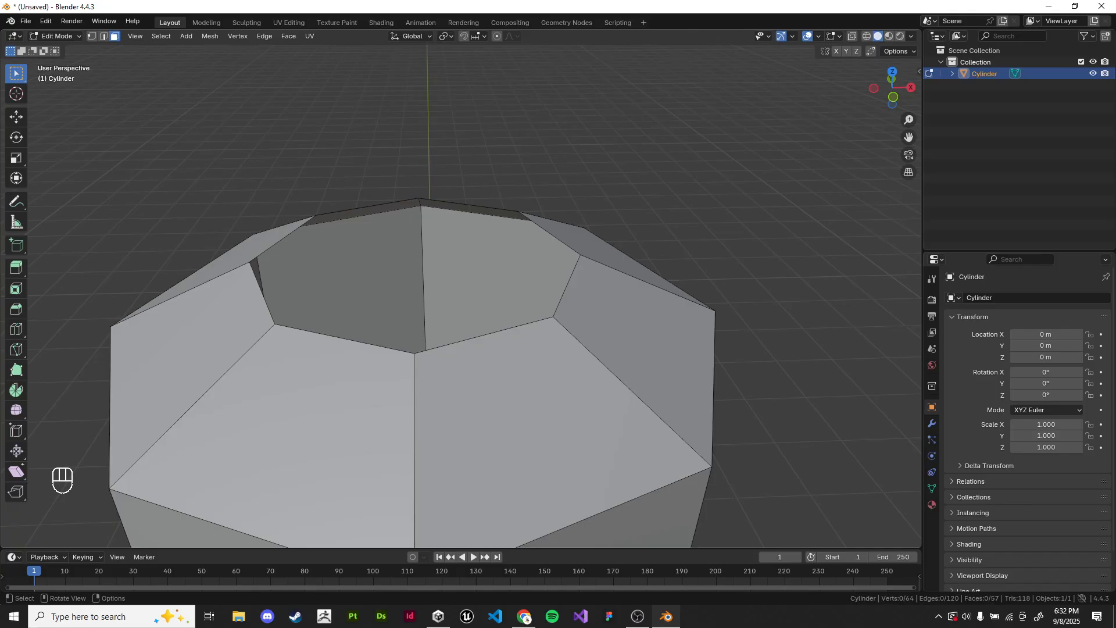
middle_click_drag(521, 448, 508, 433)
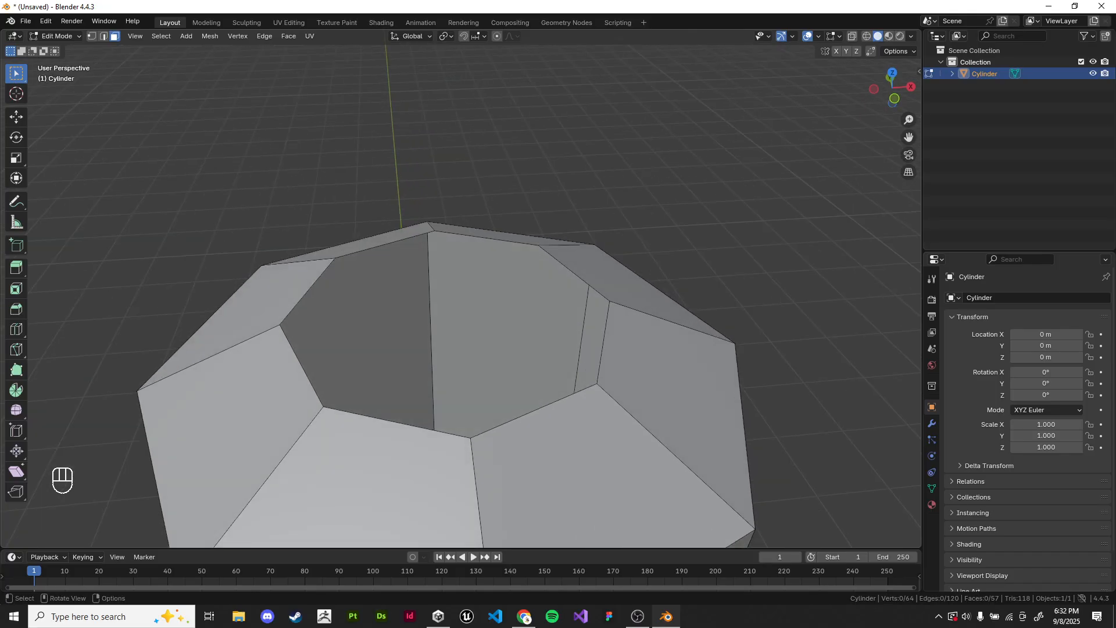
key("ctrl+z")
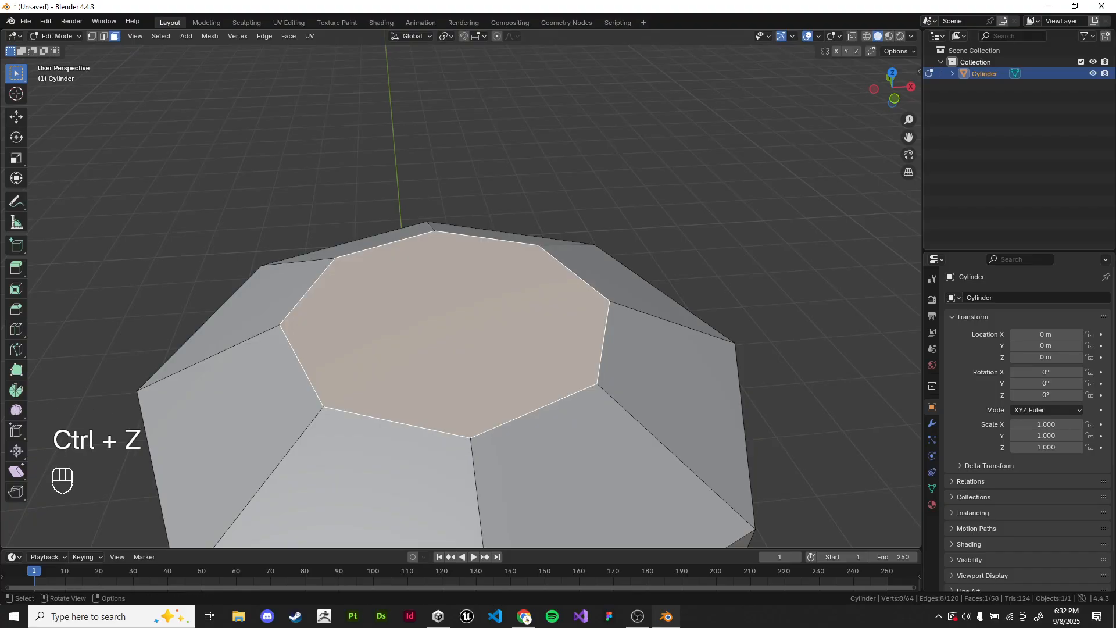
Step: Inset the top face about 0.10 m, extrude it inward about 0.45 m and return to Object Mode
scroll(500, 386, "down", 2)
mouse_move(494, 361)
middle_mouse_down()
mouse_move(500, 387)
mouse_move(501, 346)
middle_mouse_up()
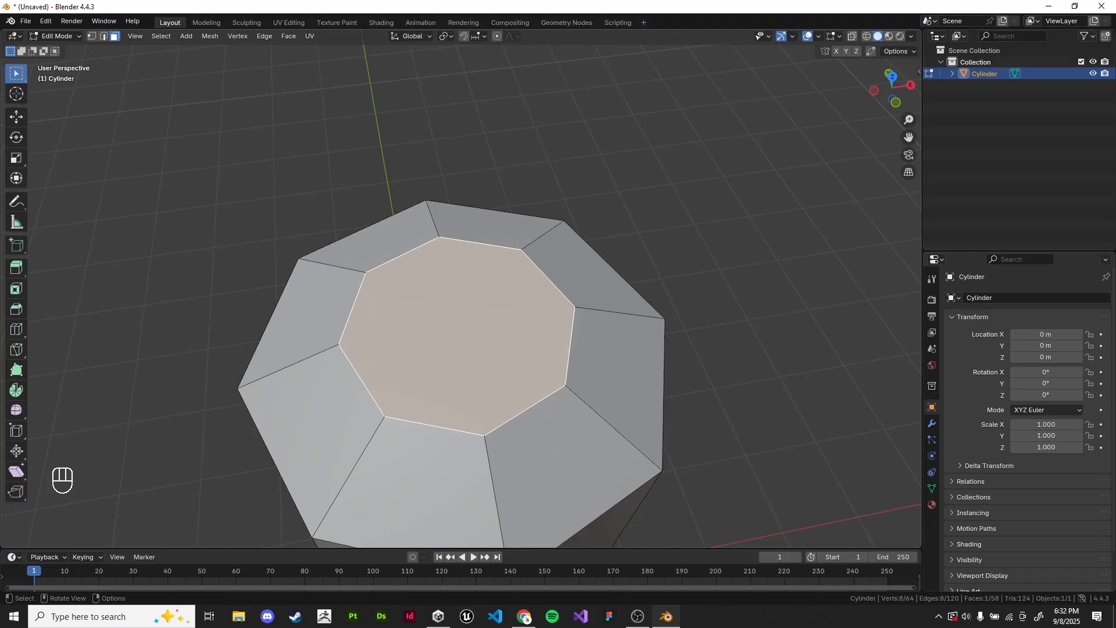
key("i")
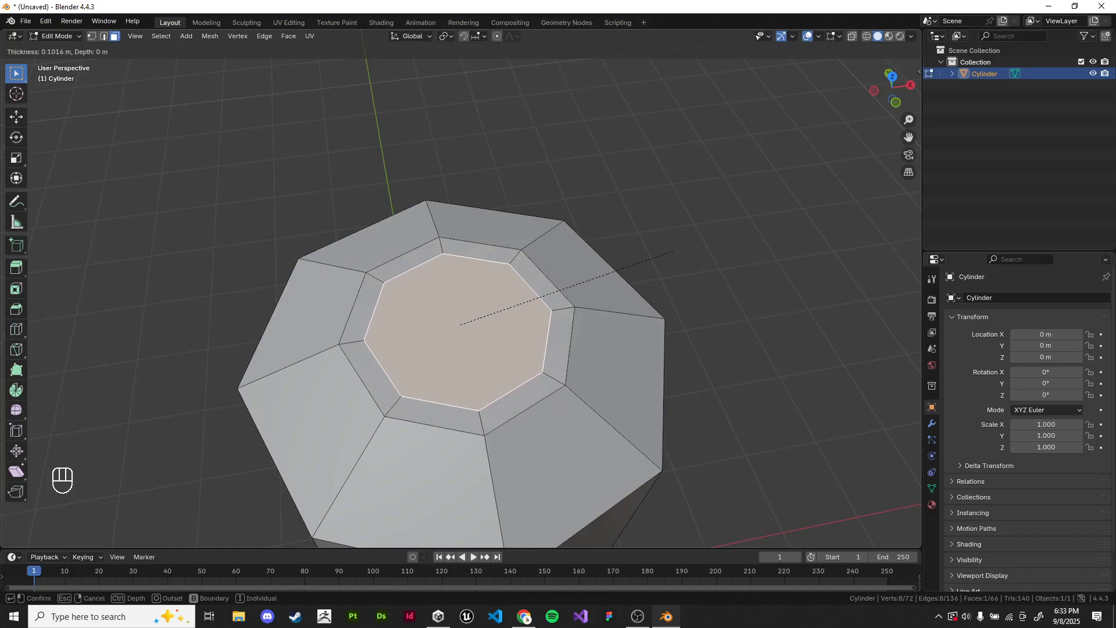
left_click(672, 252)
middle_click_drag(671, 252, 669, 212)
key("e")
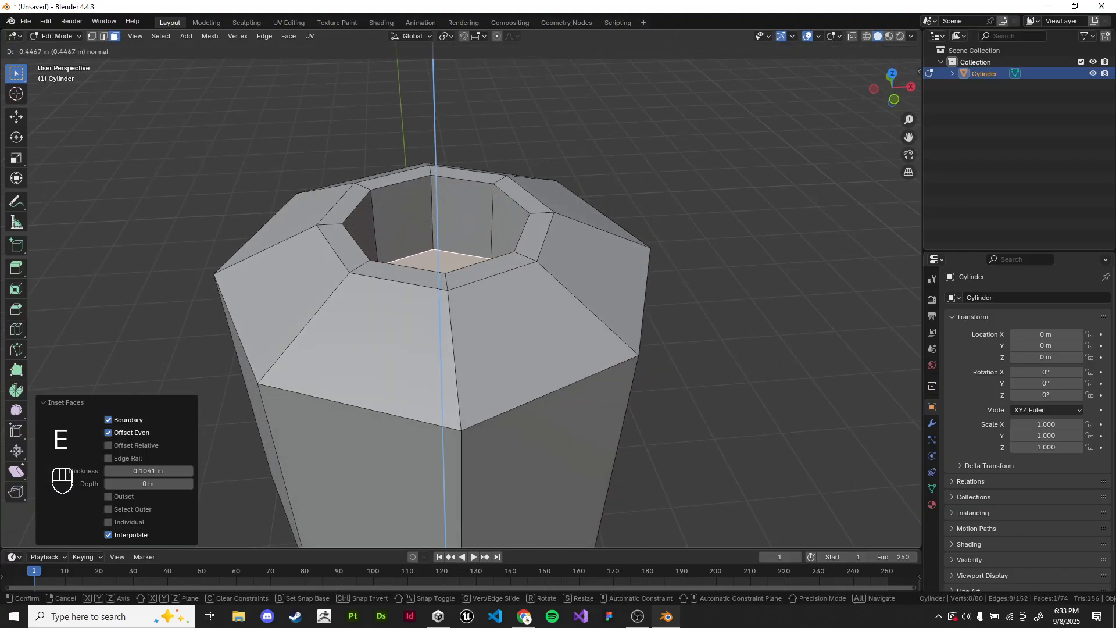
key("Tab")
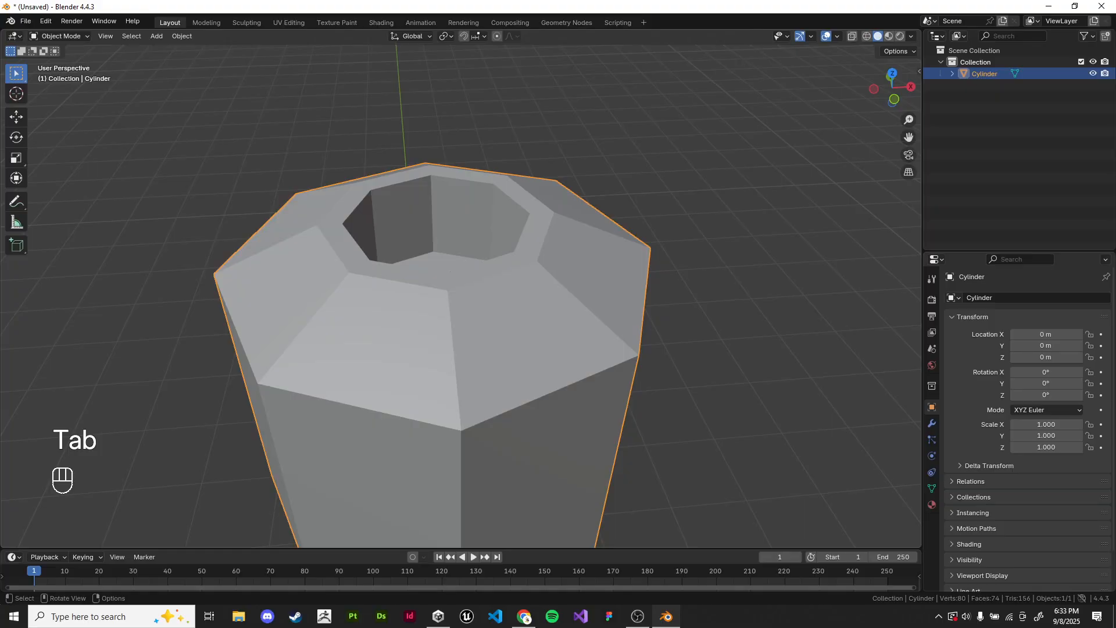
Step: Undo the inward extrusion and the inset of the top face
key("ctrl+z")
key("ctrl+z")
key("ctrl+z")
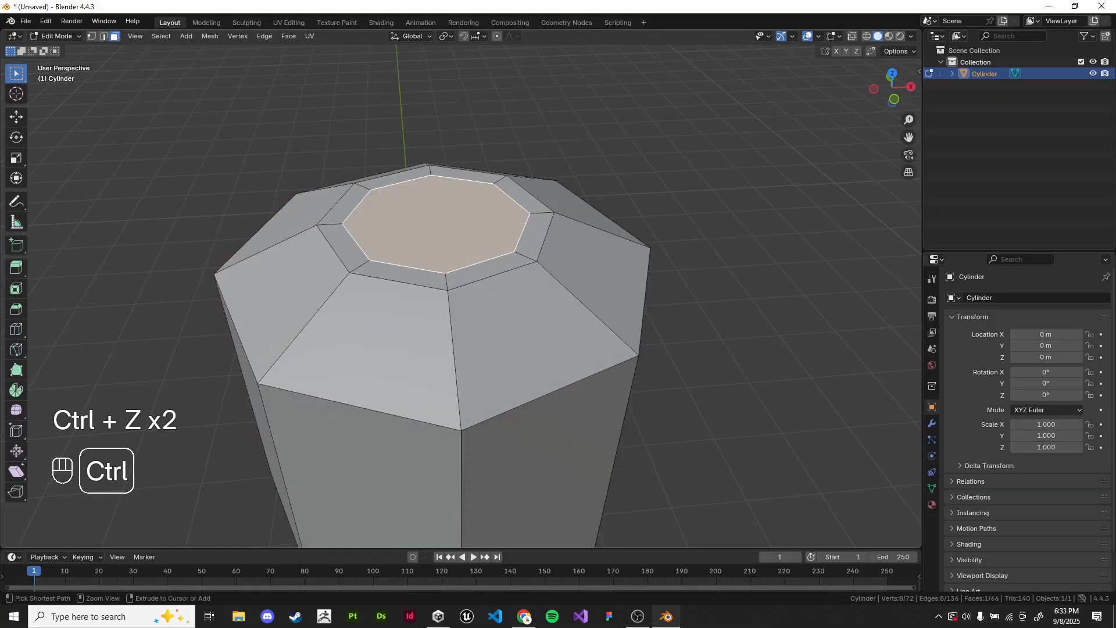
Step: Extrude the top face about 0.57 m down into the head without an inset, return to Object Mode and deselect
key("e")
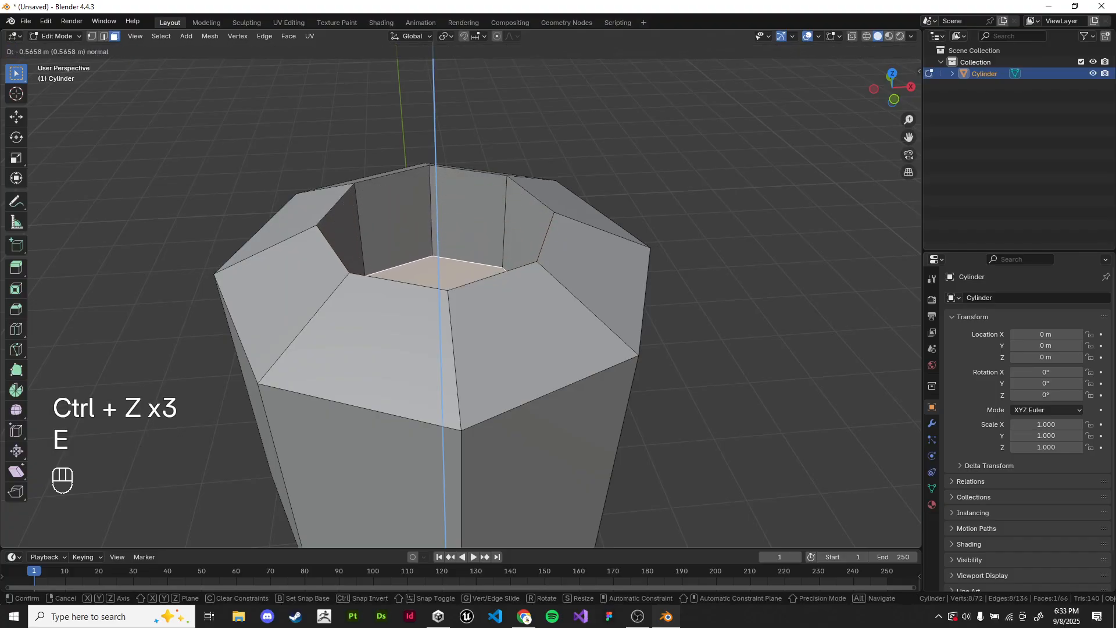
left_click(460, 325)
middle_click_drag(459, 325, 472, 342)
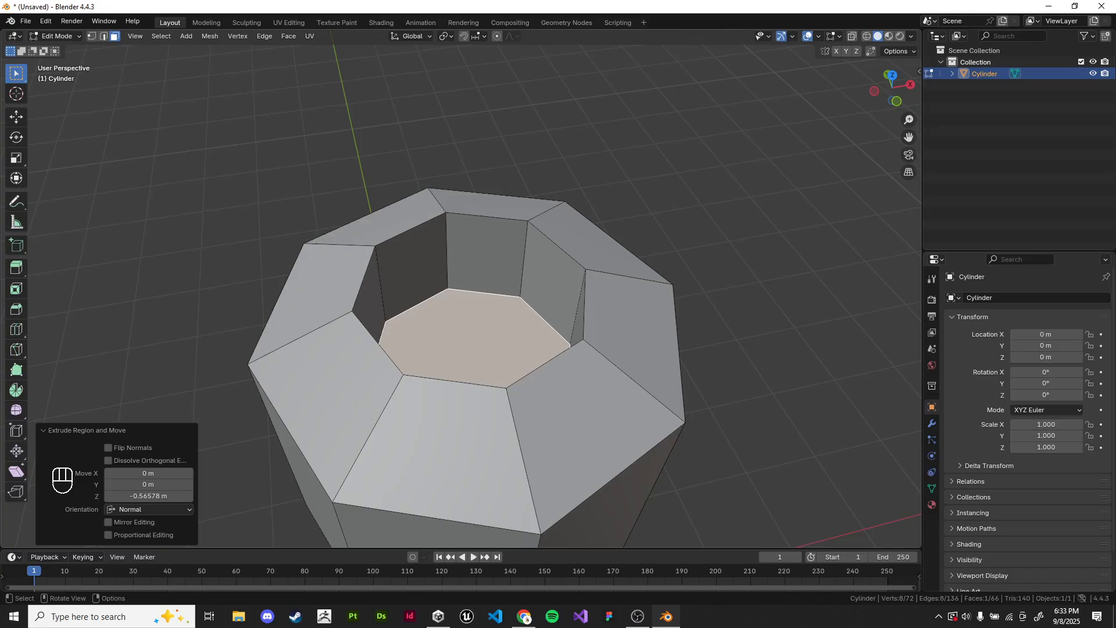
key("Tab")
key("alt+a")
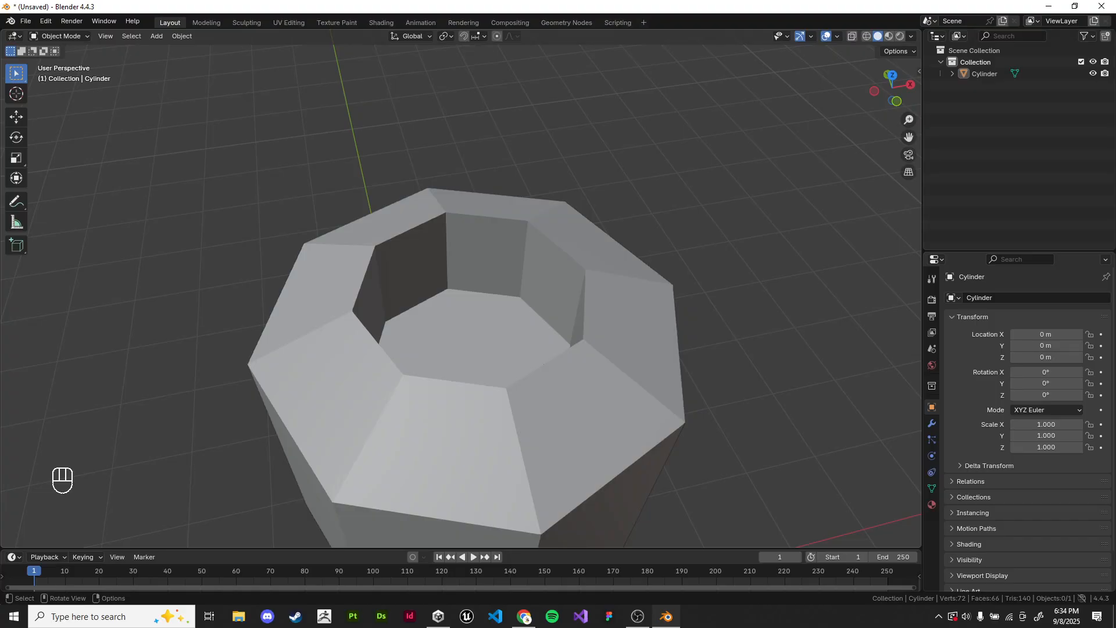
Step: Examine the recess in the head from different angles and distances in Object Mode
scroll(708, 301, "down", 1)
right_click(707, 302)
left_click(708, 301)
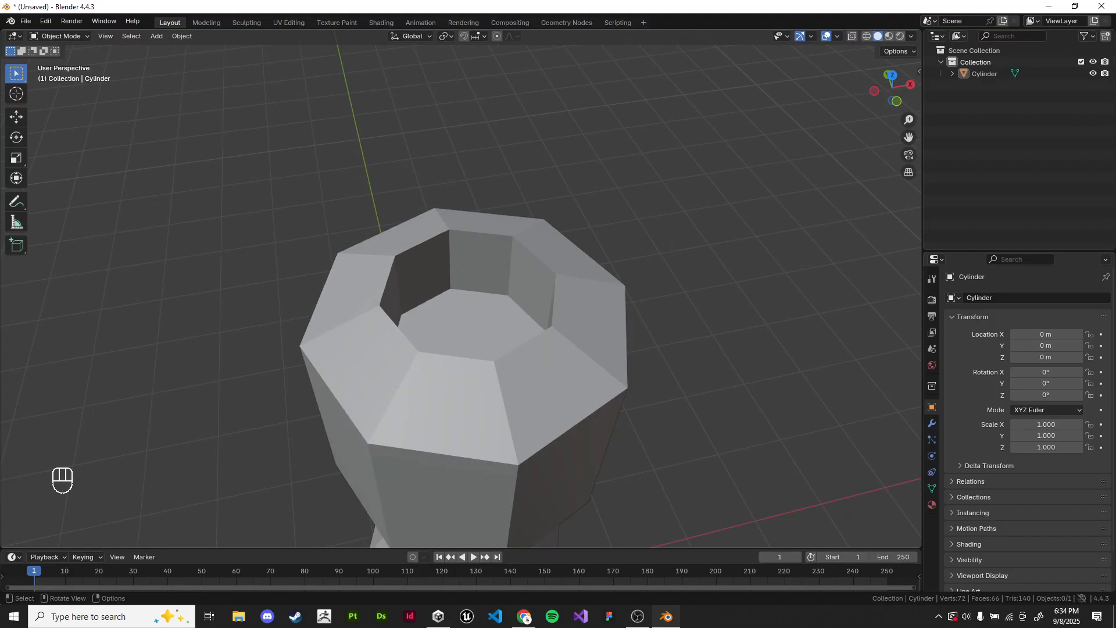
scroll(708, 302, "down", 1)
middle_click_drag(708, 302, 677, 269)
scroll(422, 337, "down", 3)
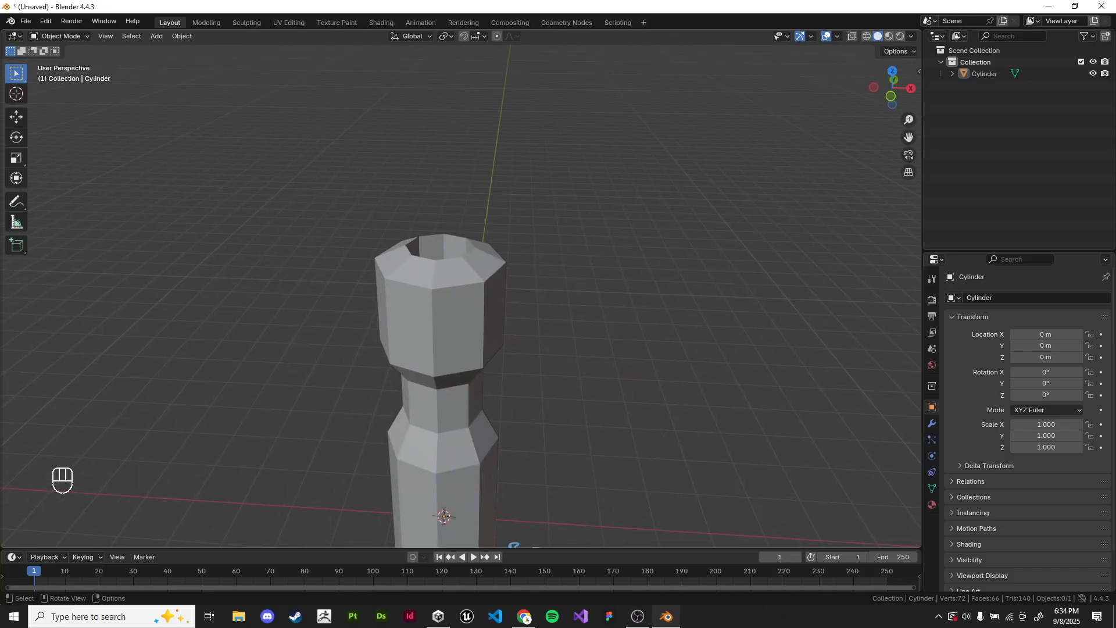
mouse_move(422, 337)
middle_mouse_down()
mouse_move(502, 372)
mouse_move(517, 356)
mouse_move(515, 332)
mouse_move(517, 368)
mouse_move(459, 417)
mouse_move(484, 421)
middle_mouse_up()
scroll(501, 372, "up", 2)
scroll(514, 344, "down", 1)
scroll(515, 332, "up", 2)
scroll(505, 375, "up", 3)
Step: Enter Edit Mode and undo the inward extrusion of the top face
key("Tab")
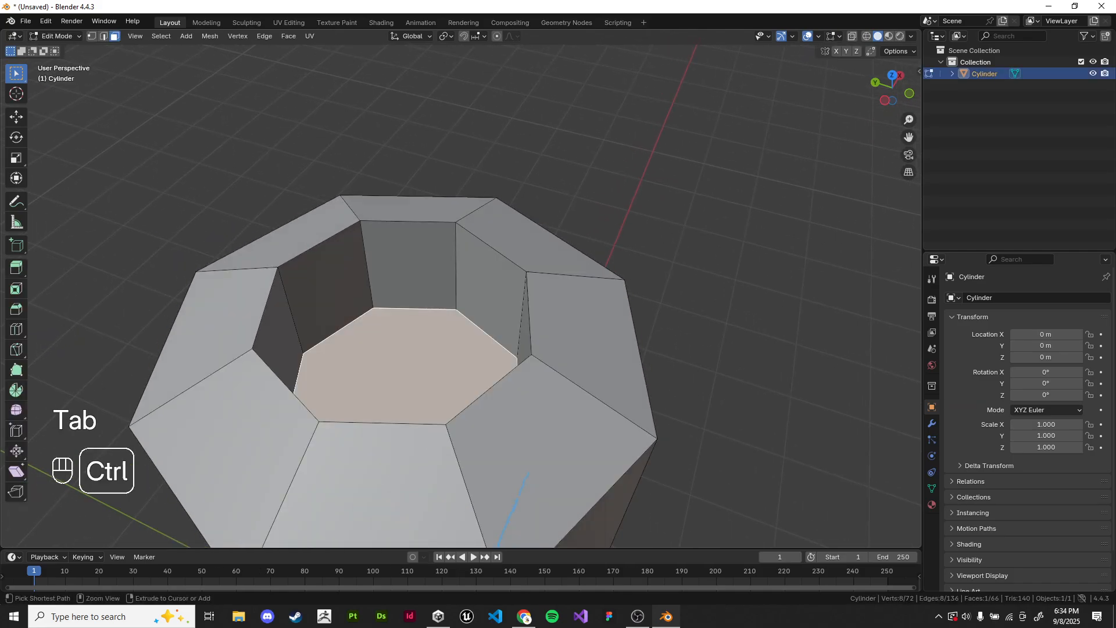
key("ctrl+z")
key("ctrl+z")
key("ctrl+z")
key("ctrl+z")
key("ctrl+z")
Step: Inset the top face about 0.12 m and extrude the inner face about 0.55 m down into the head
key("i")
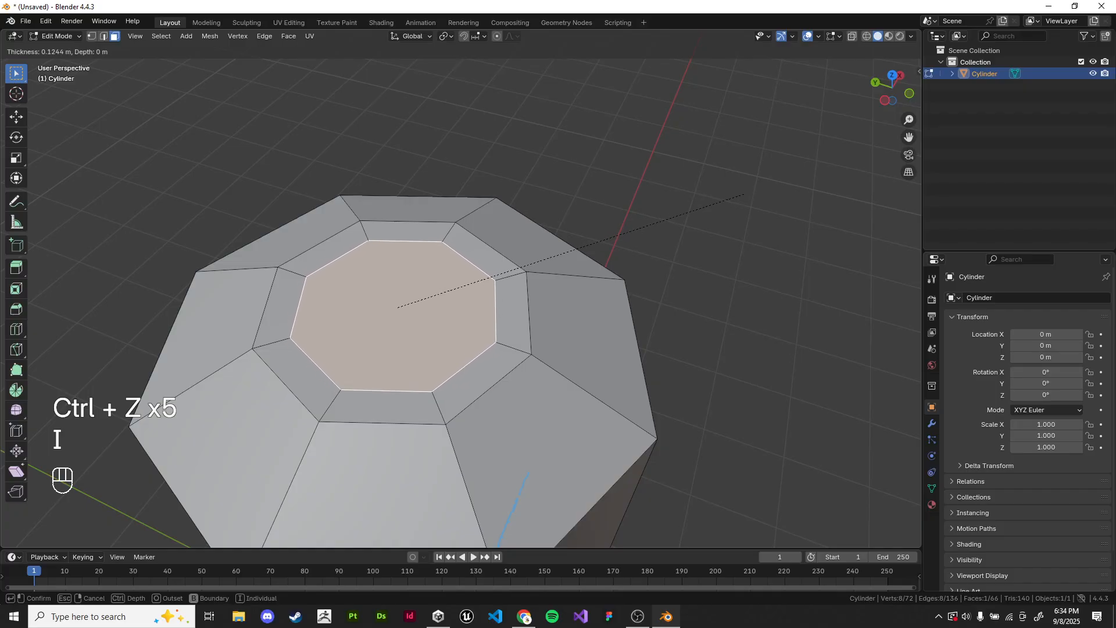
left_click(747, 194)
key("e")
left_click(745, 278)
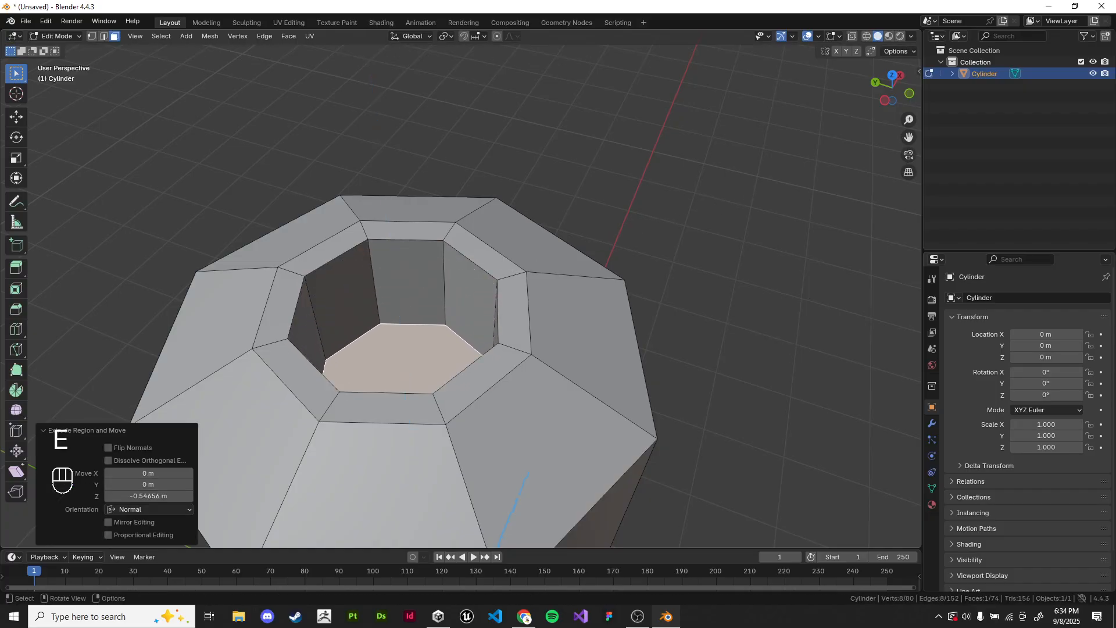
Step: Return to Object Mode, deselect the shape and view the finished rimmed recess
key("Tab")
left_click(745, 278)
scroll(746, 278, "down", 4)
middle_click_drag(745, 278, 754, 262)
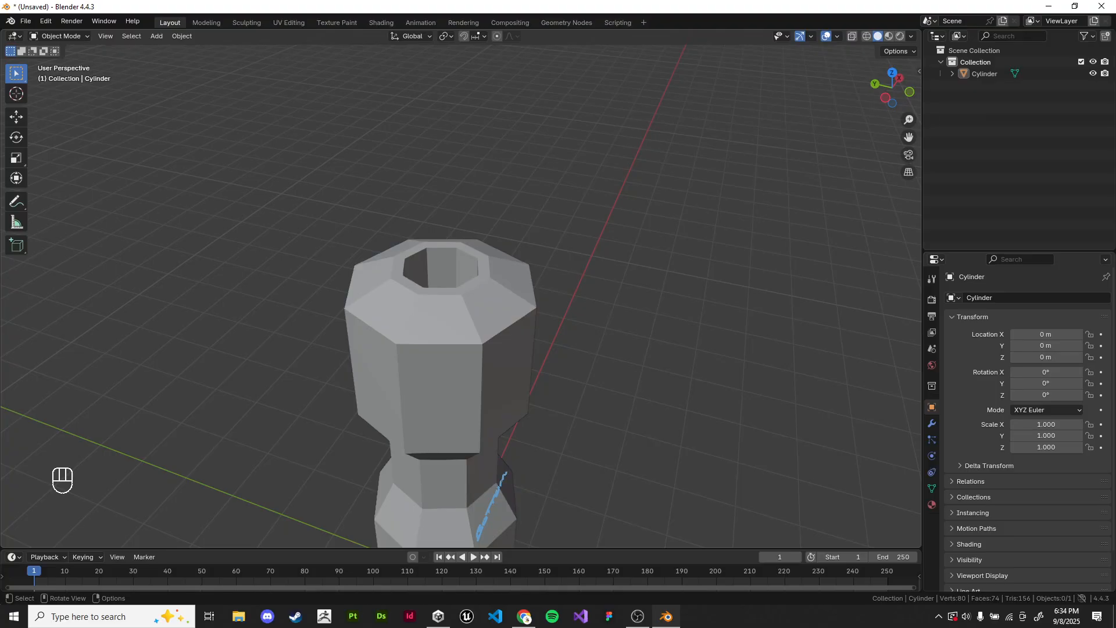
Step: Undo the rimmed recess back to the plain selected top face of the head in Edit Mode
middle_click_drag(753, 262, 752, 251)
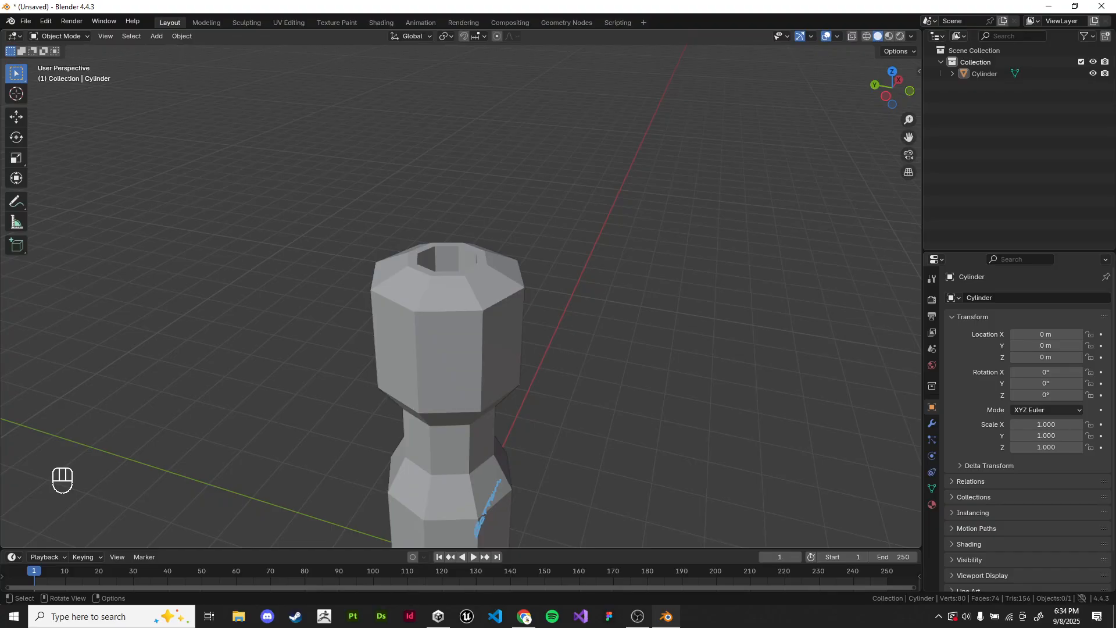
key("ctrl+z")
key("ctrl+z")
key("ctrl+z")
key("ctrl+z")
key("ctrl+z")
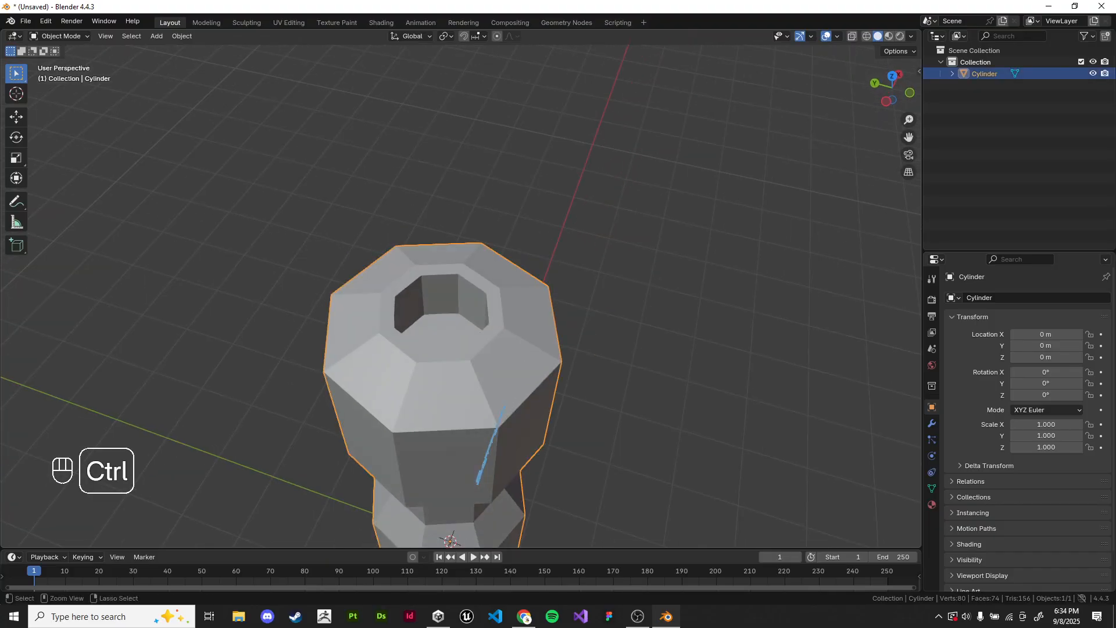
scroll(459, 296, "up", 8)
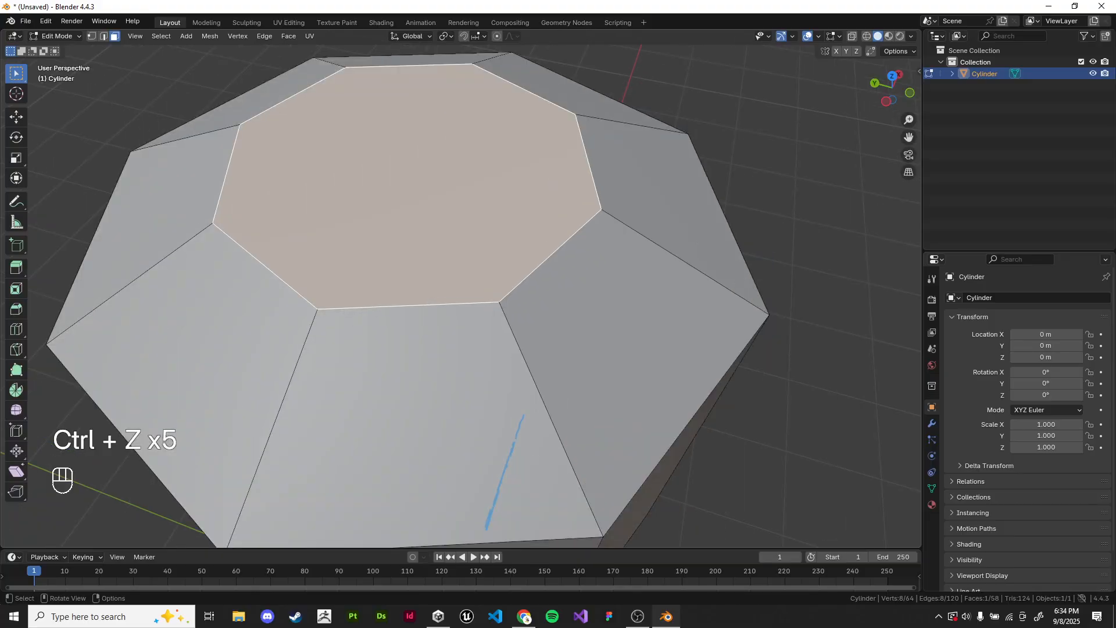
Step: Try extruding the top face about 0.49 m down into the head and bevelling the recess's rim edge loop
scroll(459, 296, "down", 8)
key("e")
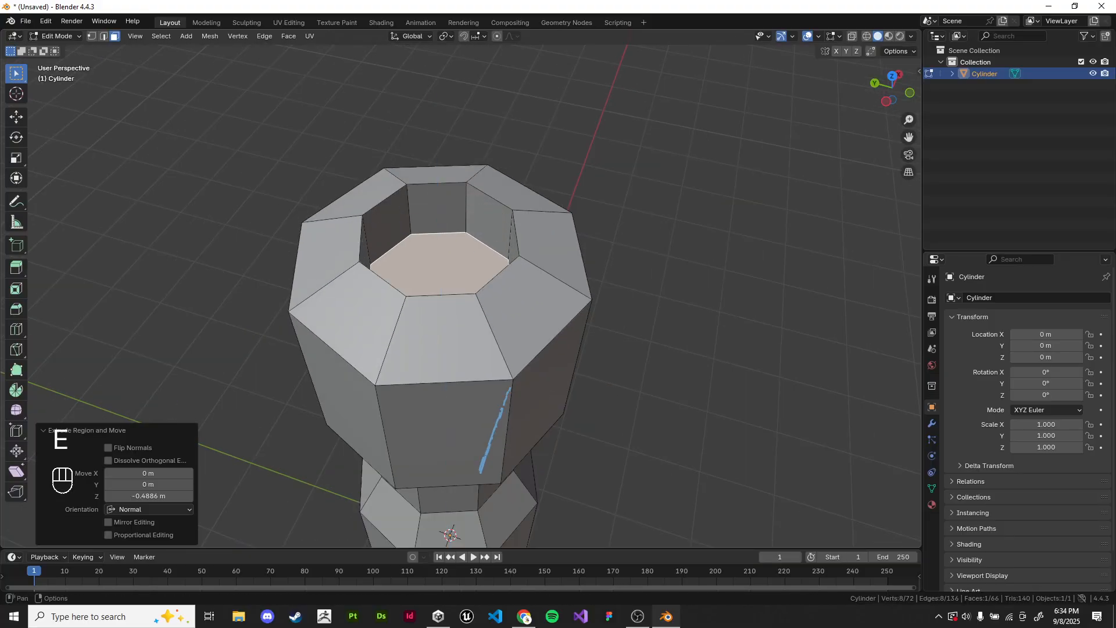
left_click(104, 36)
left_click(487, 245, "alt+shift")
left_click(490, 197, "alt+shift")
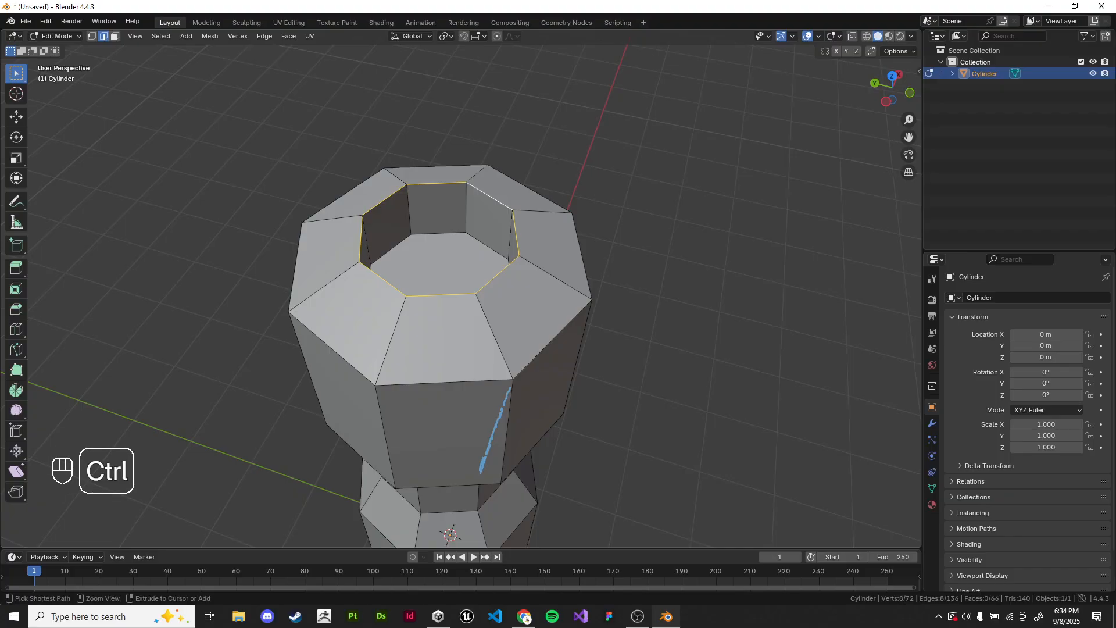
key("ctrl+b")
right_click(719, 191)
key("ctrl+z")
key("ctrl+z")
key("ctrl+z")
key("ctrl+z")
key("ctrl+z")
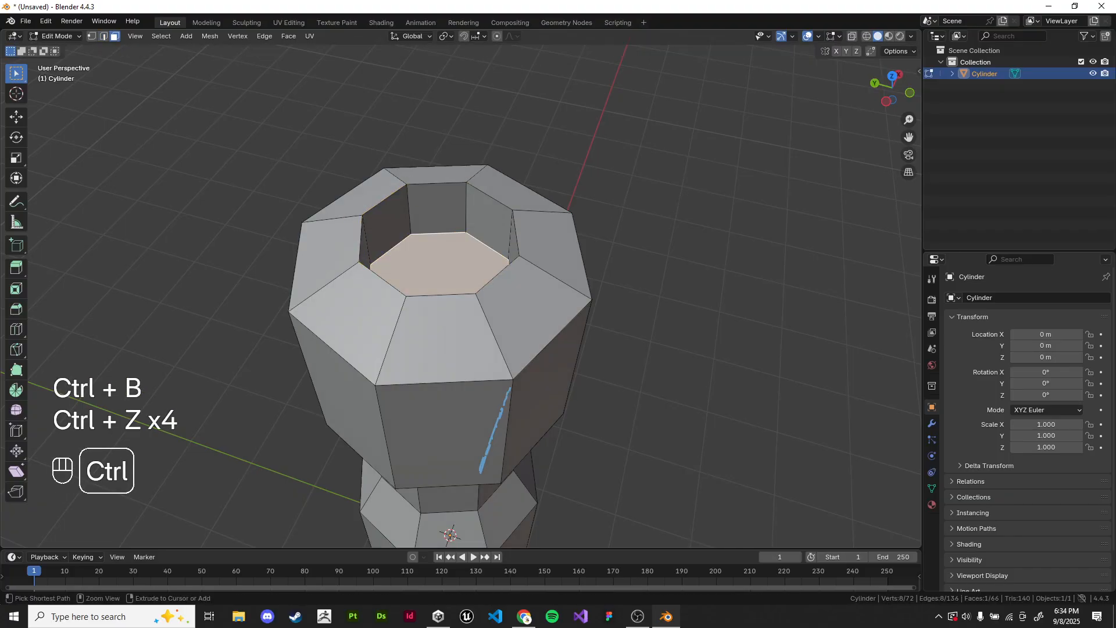
Step: Inset the head's top face about 0.1 m, extrude the inner face down into the head and return to Object Mode
middle_click_drag(719, 191, 717, 228, "shift")
scroll(717, 228, "up", 3)
key("i")
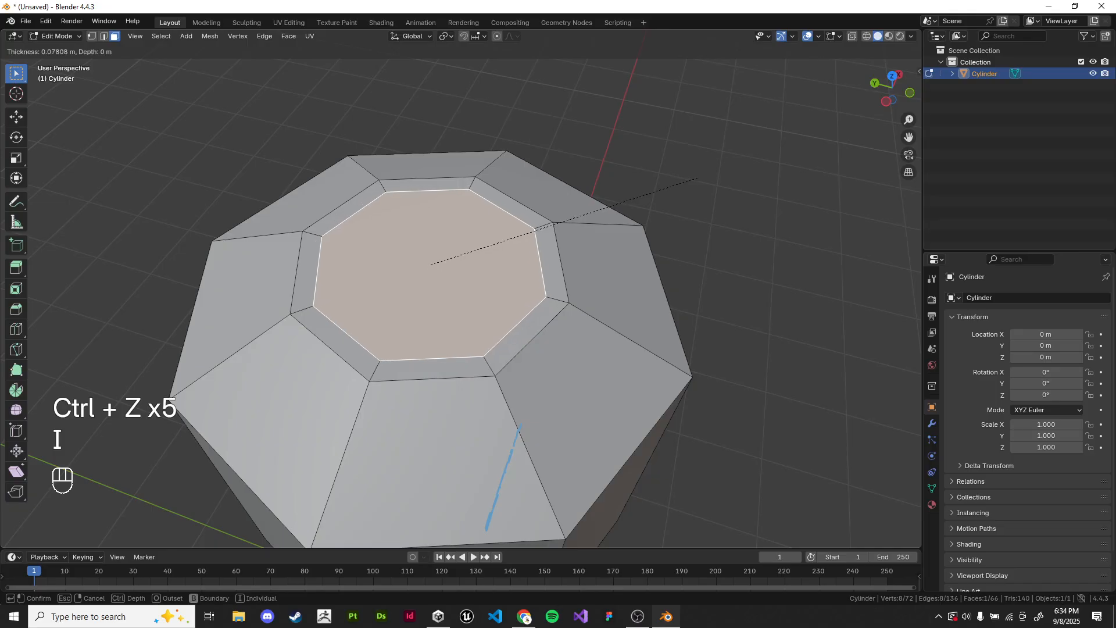
left_click(535, 244)
key("e")
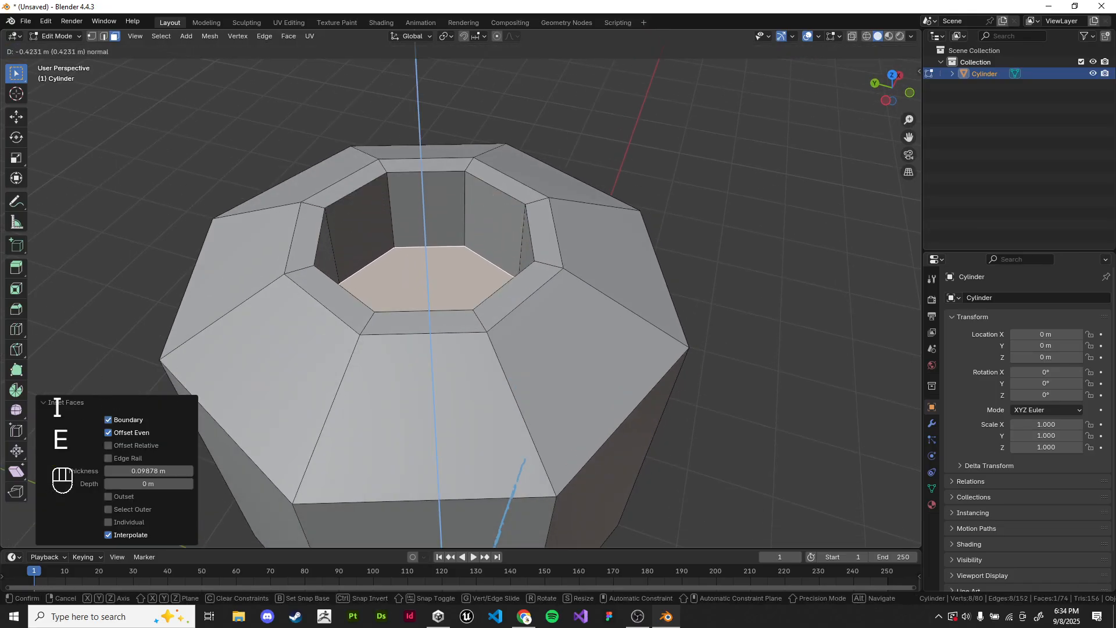
left_click(535, 322)
key("Tab")
scroll(535, 323, "down", 4)
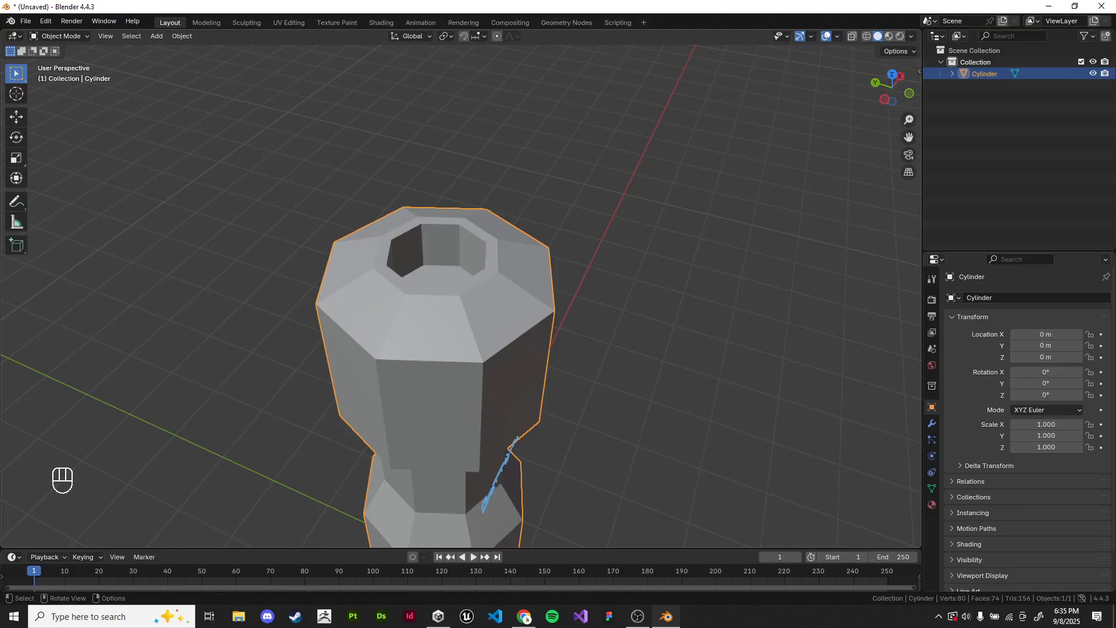
left_click(628, 402)
middle_click_drag(616, 401, 614, 394)
left_click(465, 395)
key("Tab")
middle_click_drag(465, 395, 477, 377)
mouse_move(477, 376)
middle_mouse_down("shift")
mouse_move(449, 379)
mouse_move(464, 368)
middle_mouse_up("shift")
key("Tab")
Step: Add a cube mesh at the origin and switch to the front orthographic view
scroll(461, 296, "down", 1)
key("shift+a")
mouse_move(616, 249)
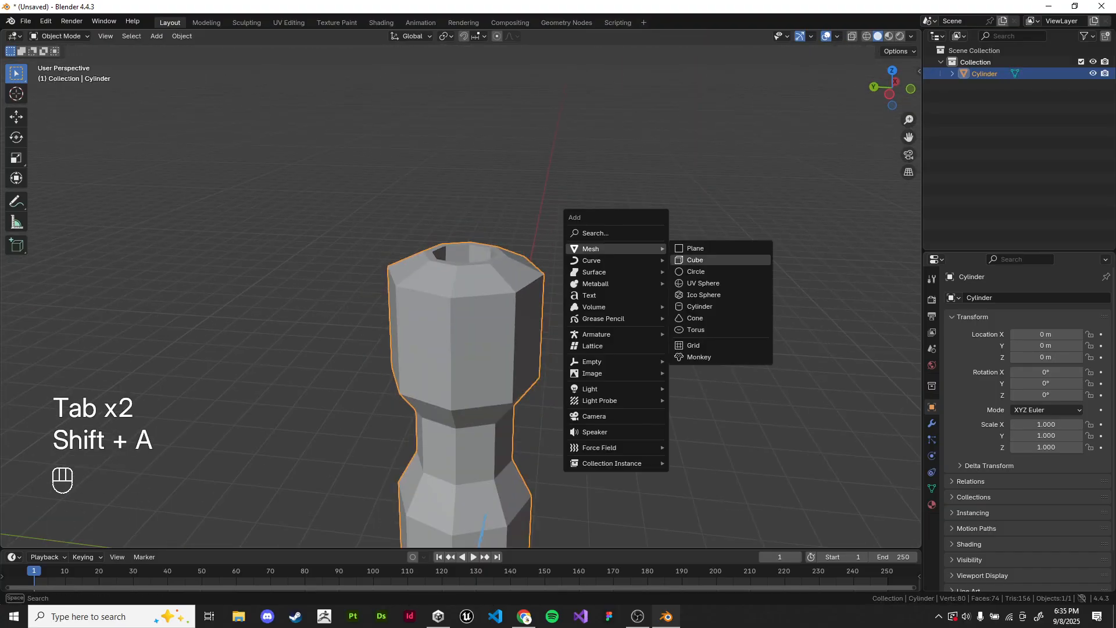
left_click(694, 260)
key("KP_1")
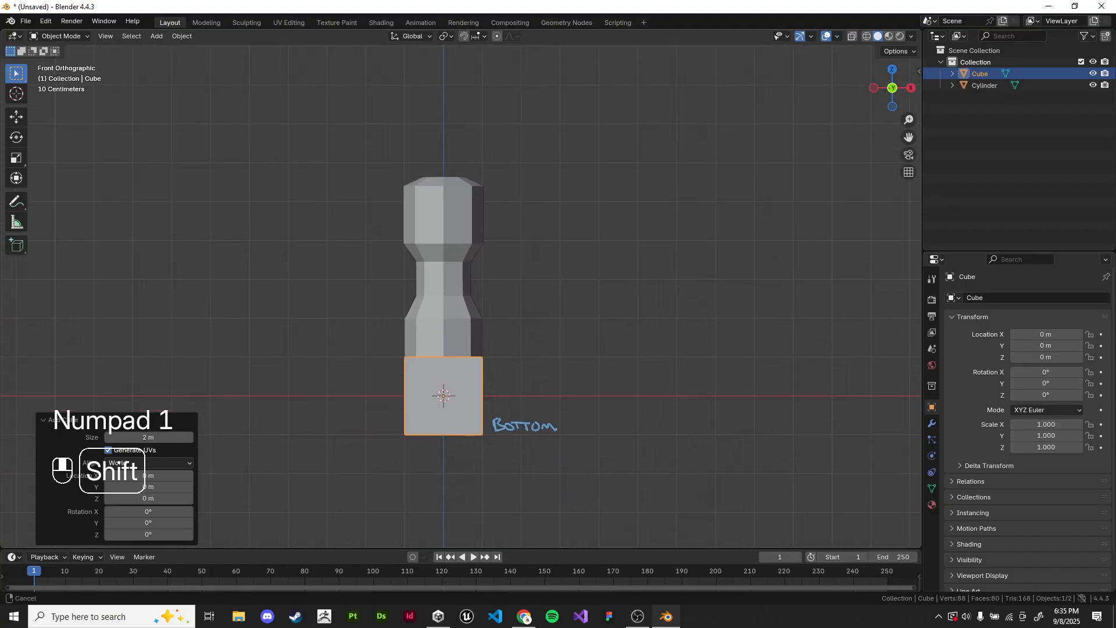
key("g")
key("z")
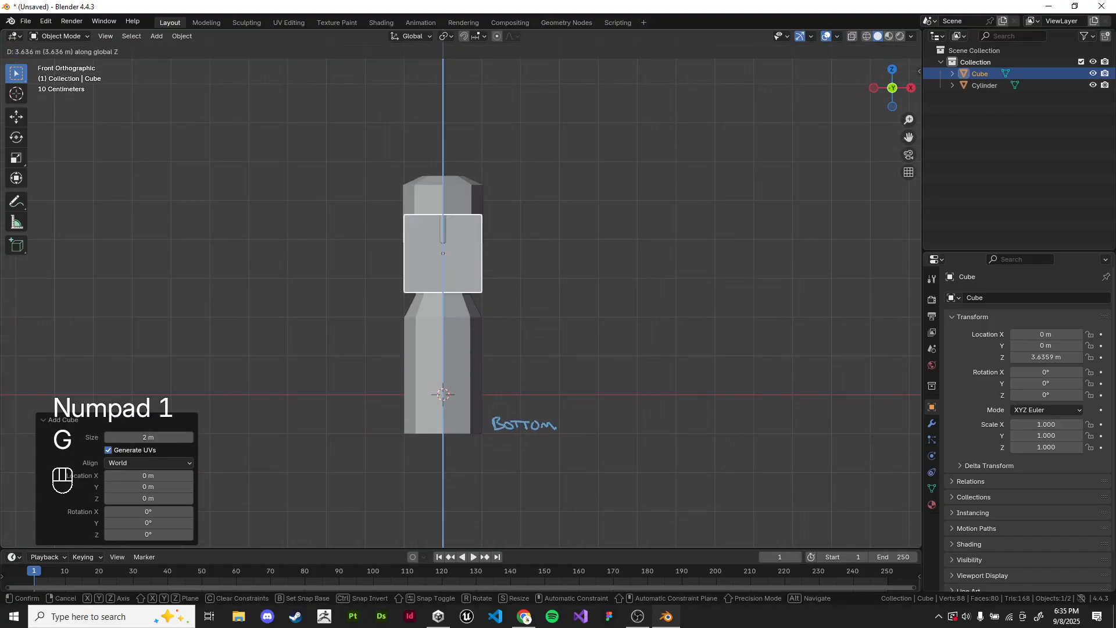
key("Escape")
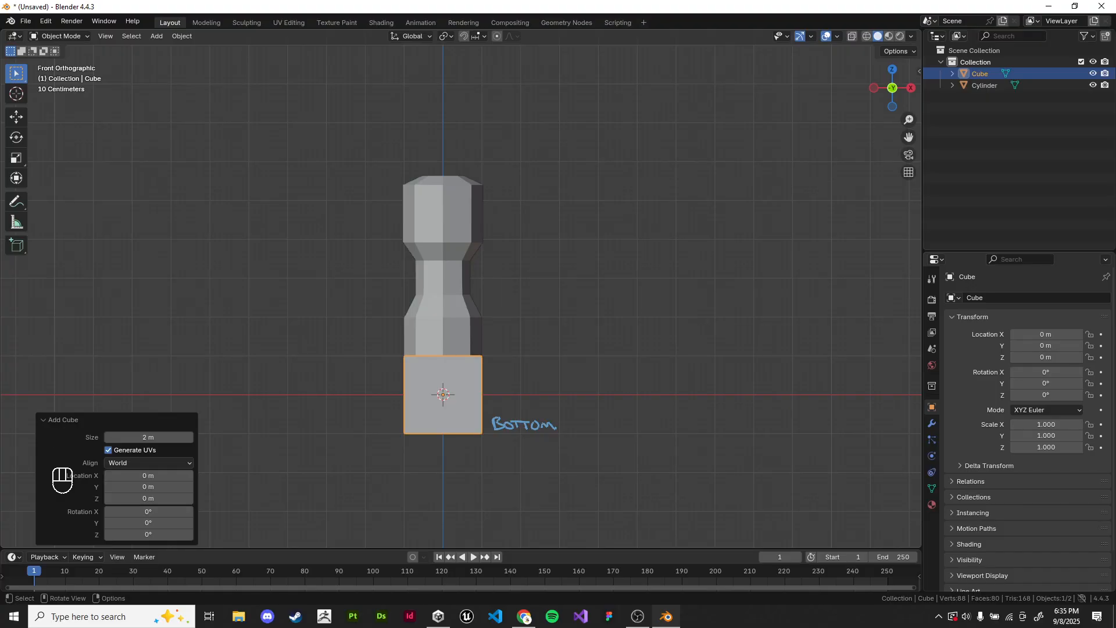
Step: Raise the cube about 6.57 m along Z to sit above the head and scale it down to about 0.284
key("g")
key("z")
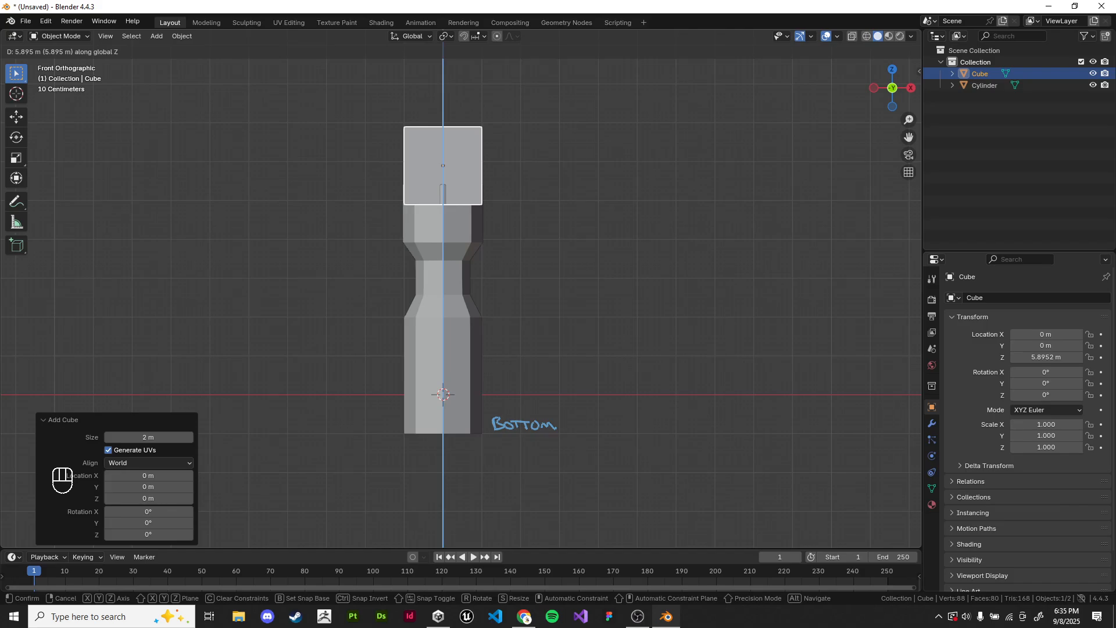
left_click(443, 174)
middle_click_drag(443, 174, 479, 311, "shift")
scroll(431, 281, "up", 5)
key("s")
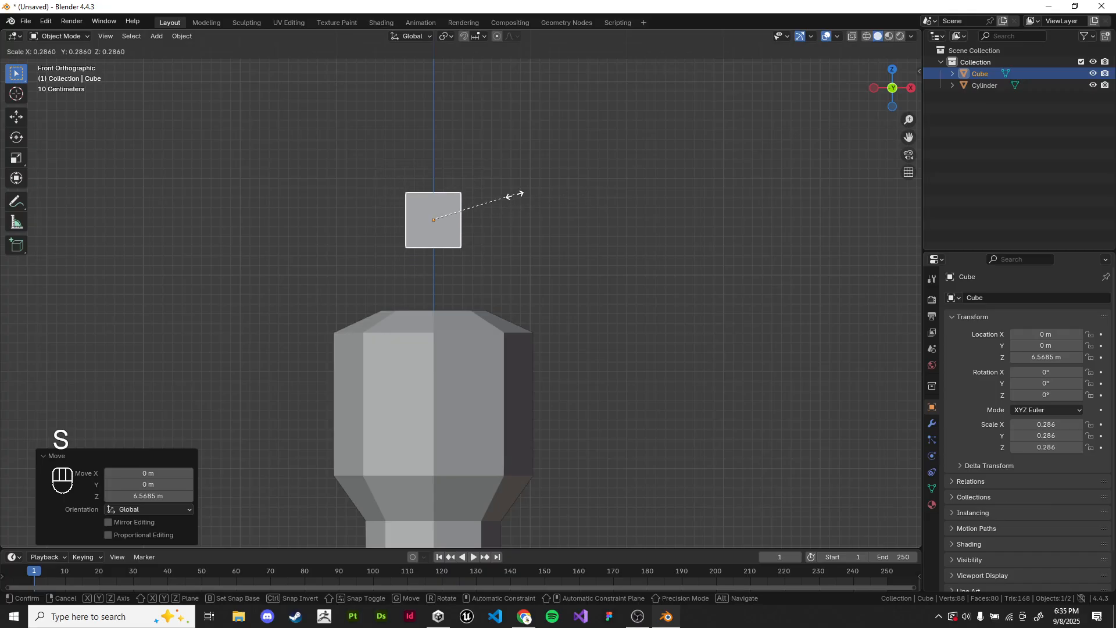
left_click(516, 192)
key("g")
key("z")
right_click(516, 268)
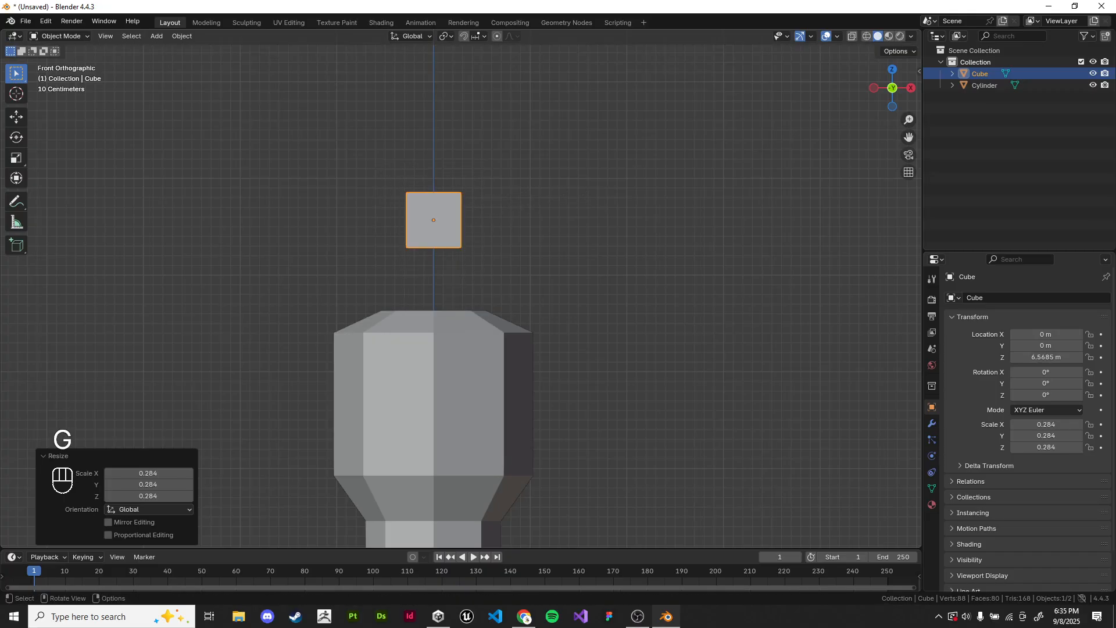
Step: Lower the cube about 0.98 m along Z into the head's recess and scale it by about 0.83
middle_click_drag(515, 269, 478, 306)
scroll(493, 290, "up", 2)
key("g")
key("z")
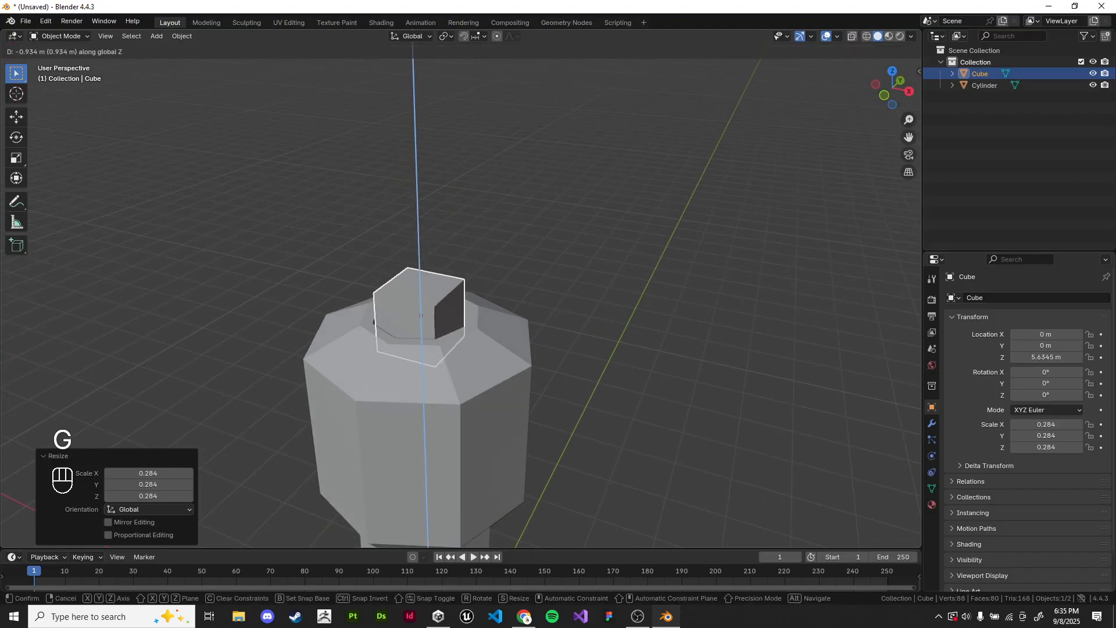
left_click(481, 413)
key("s")
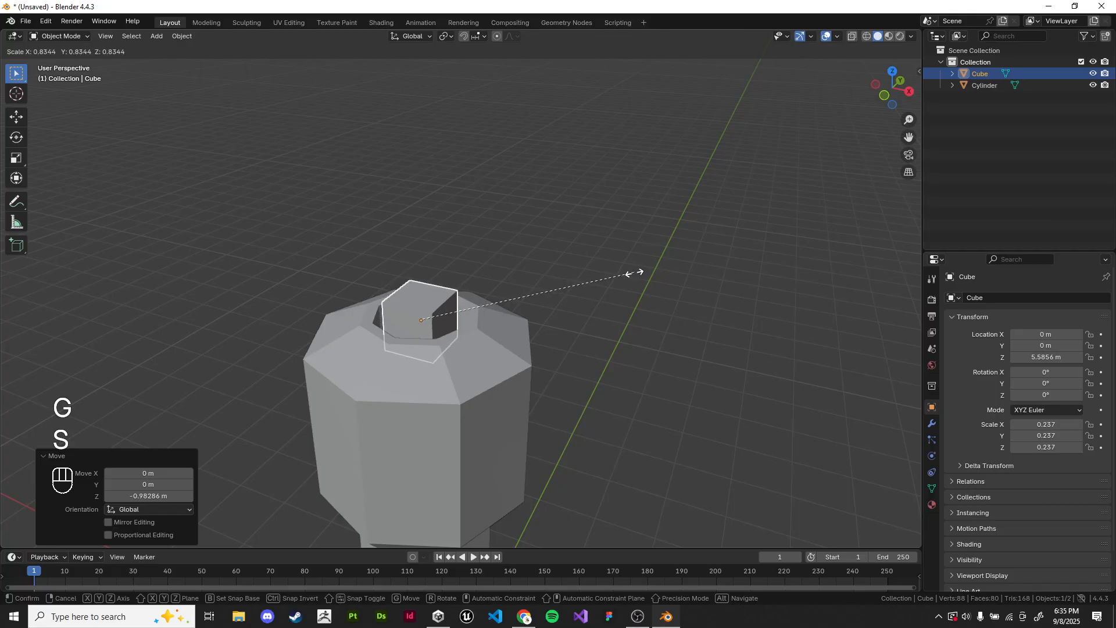
left_click(510, 299)
Step: Display the cube's transform values, scale the cube down to about 0.21 and hide the values again
key("n")
left_click(914, 73)
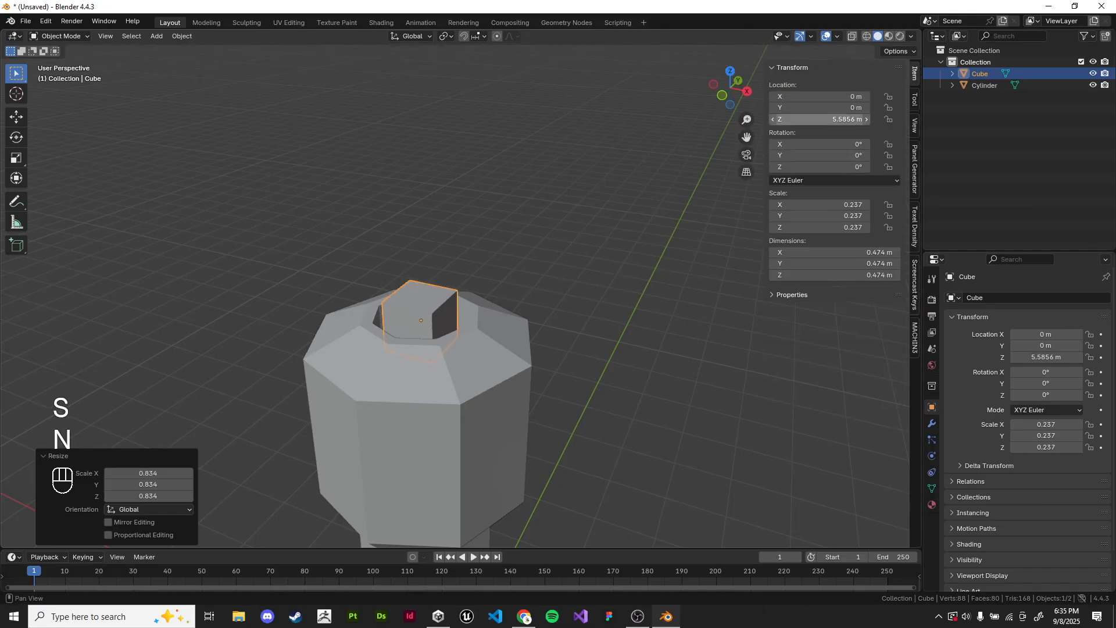
key("s")
left_click(517, 270)
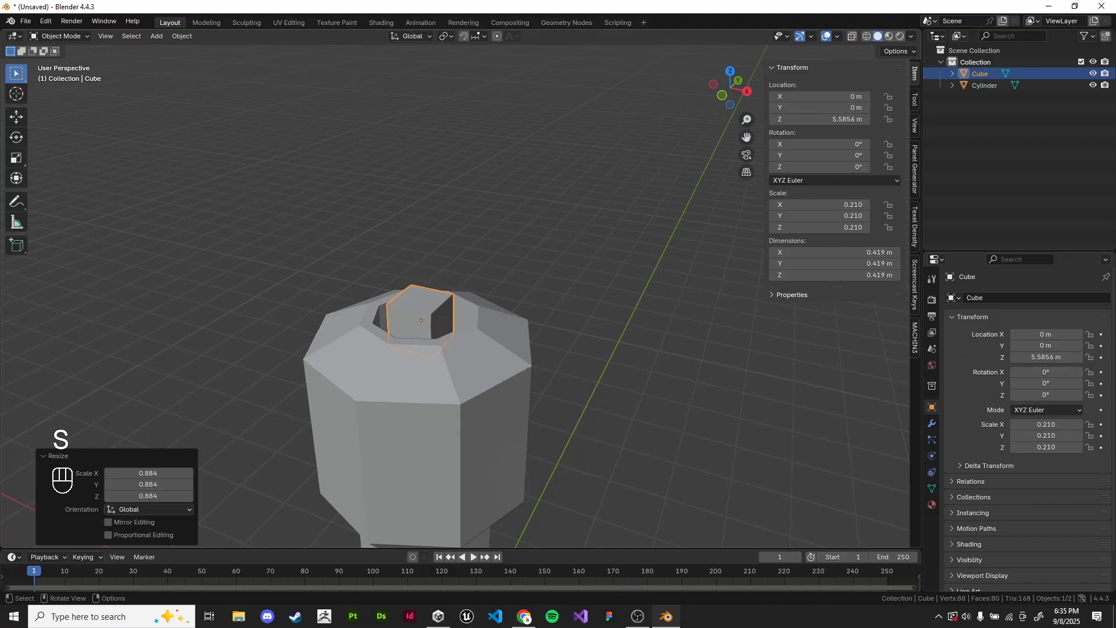
key("n")
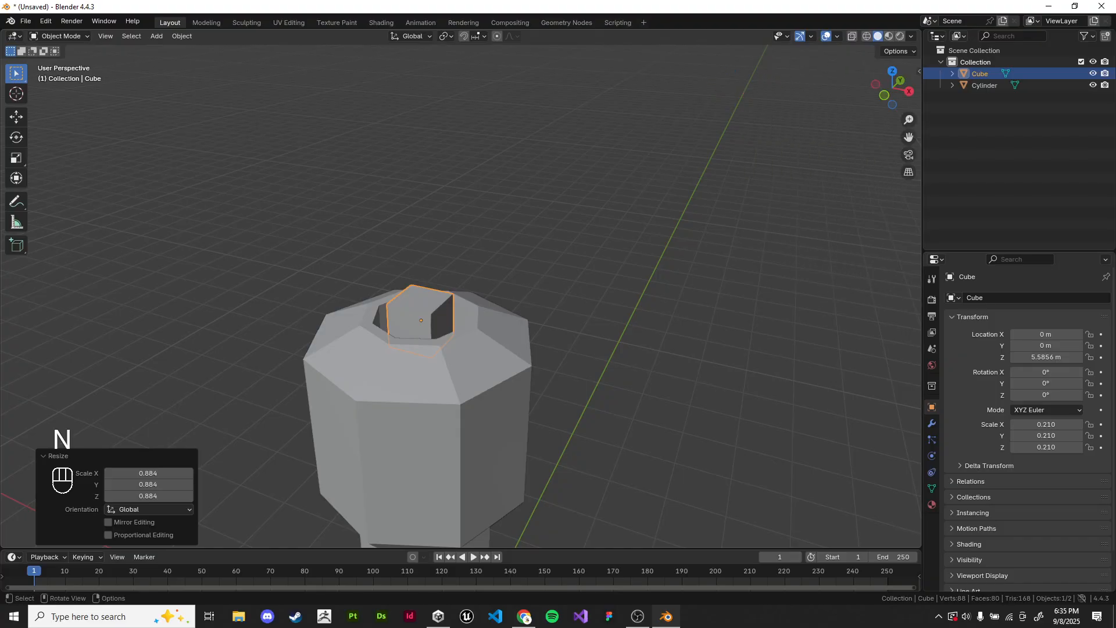
Step: Enlarge the cube by a factor of about 1.32 in the front orthographic view
key("KP_1")
key("s")
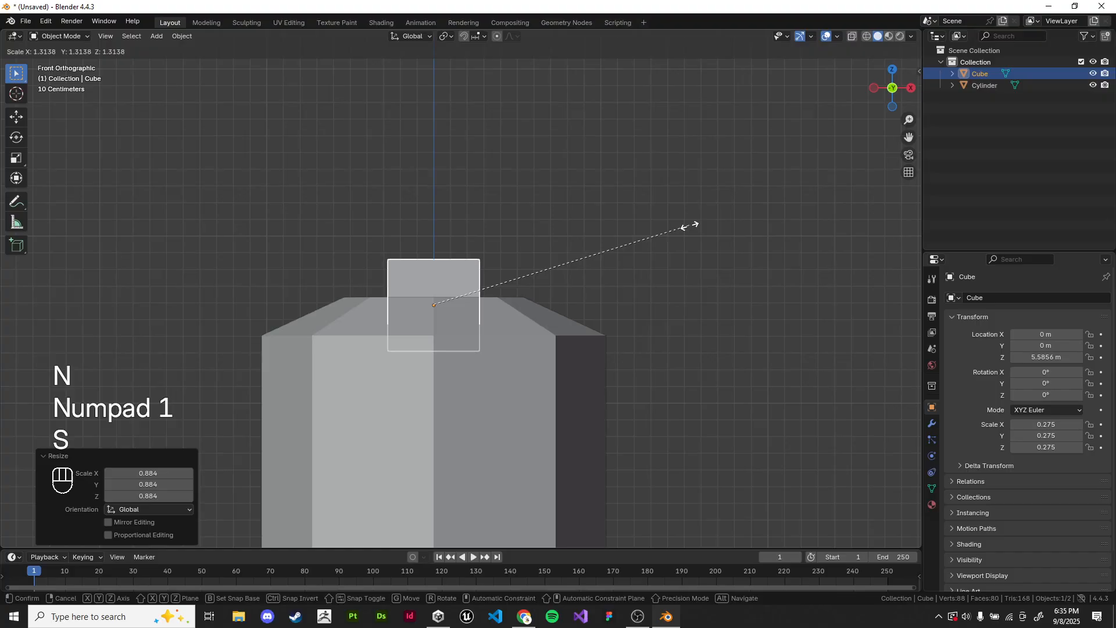
left_click(689, 226)
scroll(690, 227, "down", 3)
middle_click_drag(690, 227, 633, 236)
key("KP_1")
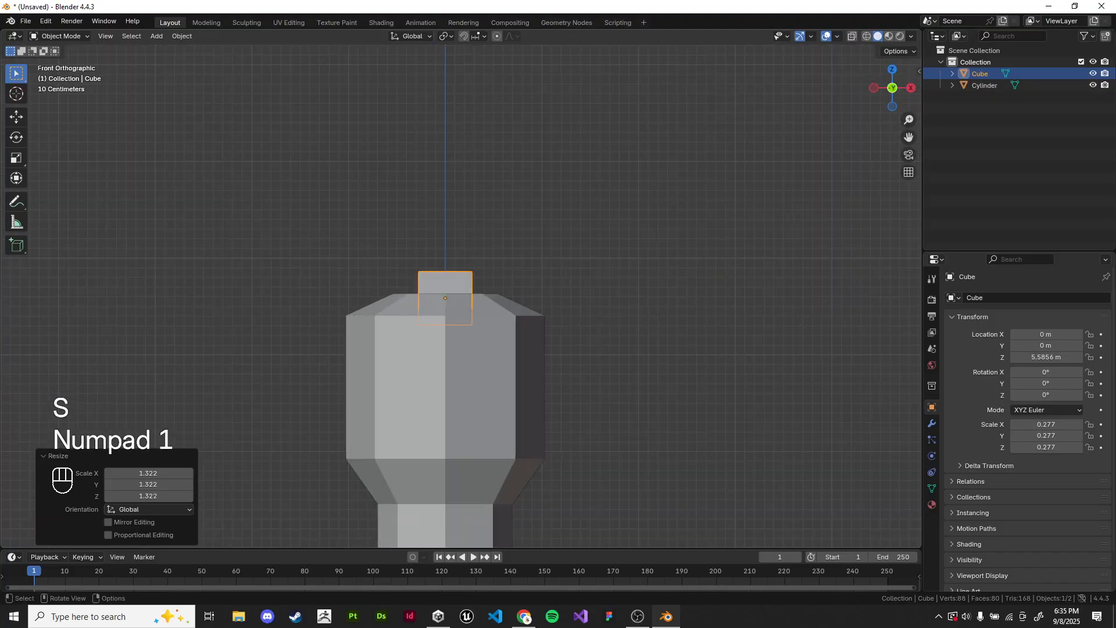
Step: Enter Edit Mode on the cube, show the scene in wireframe and box-select the cube's top face
middle_click_drag(466, 291, 489, 298, "shift")
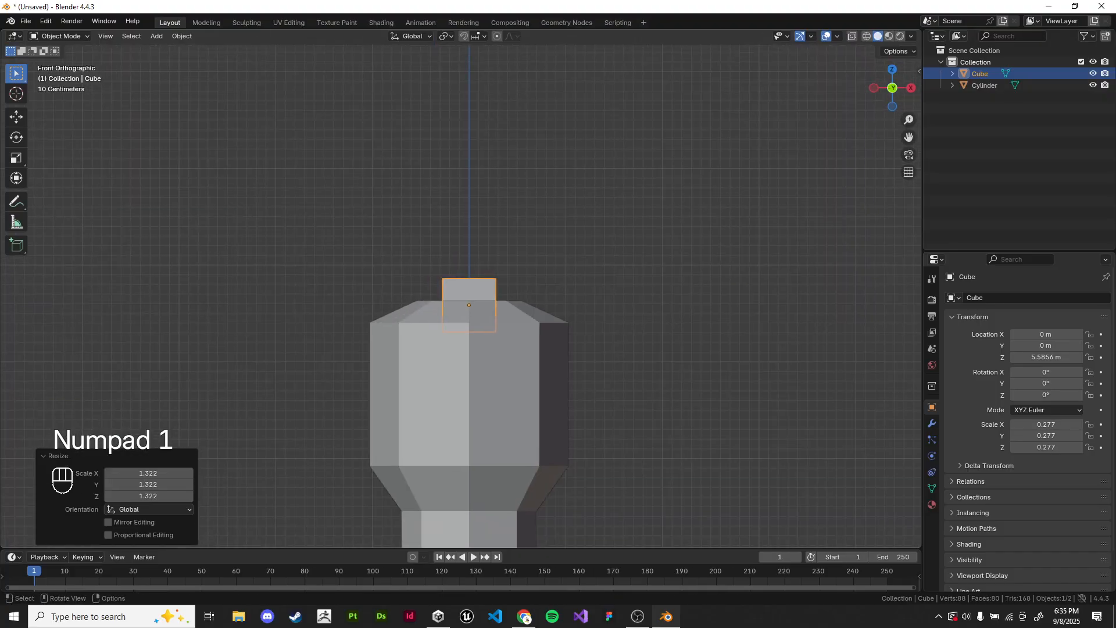
key("Tab")
key("z")
left_click(498, 280)
left_click_drag(227, 186, 657, 296)
key("Tab")
key("Tab")
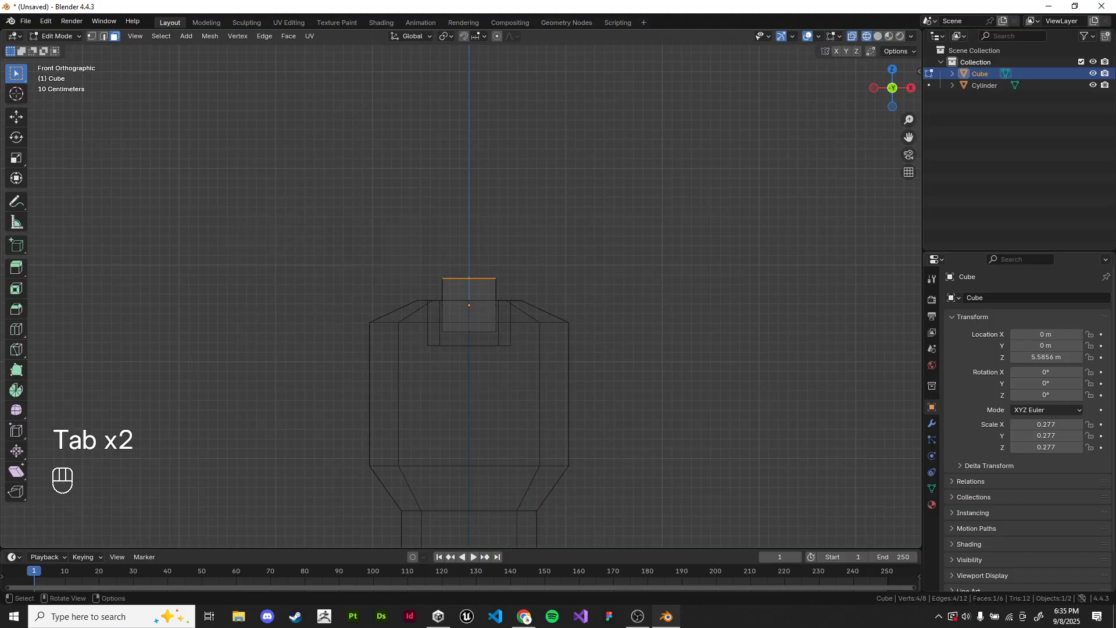
Step: Practise selecting the cube's top face in wireframe and solid shading, finishing with a box selection in wireframe
key("Tab")
key("Tab")
left_click_drag(225, 221, 684, 297)
left_click_drag(264, 219, 731, 299)
middle_click_drag(543, 229, 564, 268)
key("z")
key("z")
left_click(474, 282)
key("z")
left_click_drag(327, 234, 581, 289)
middle_click_drag(582, 289, 577, 275)
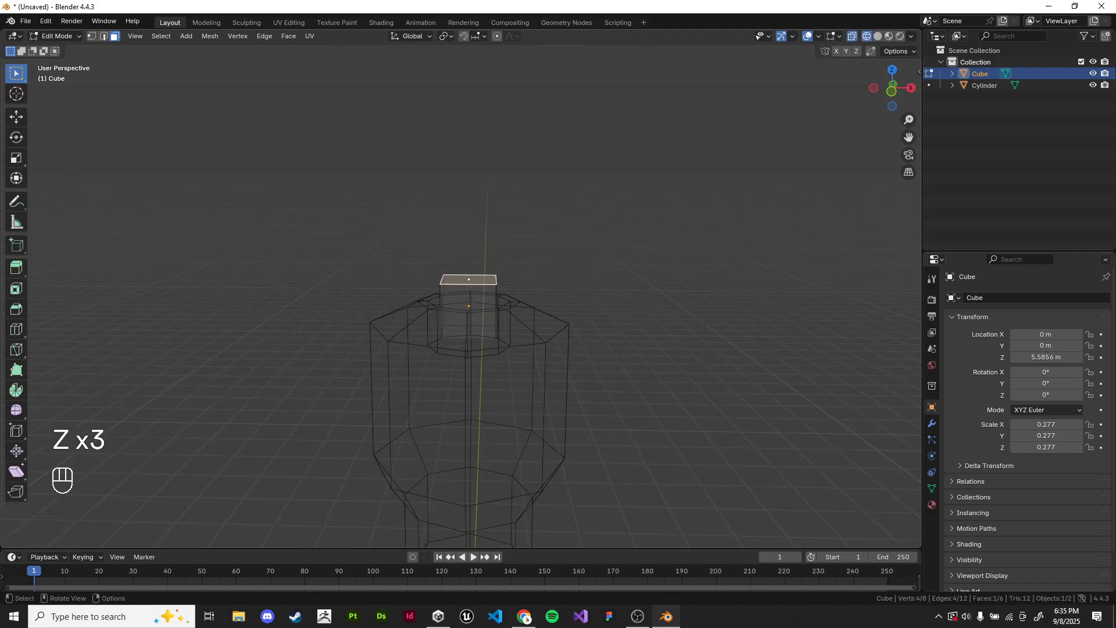
Step: Extrude the cube's top face about 2.4 m up along Z to form a shaft and return to solid shading
key("z")
key("e")
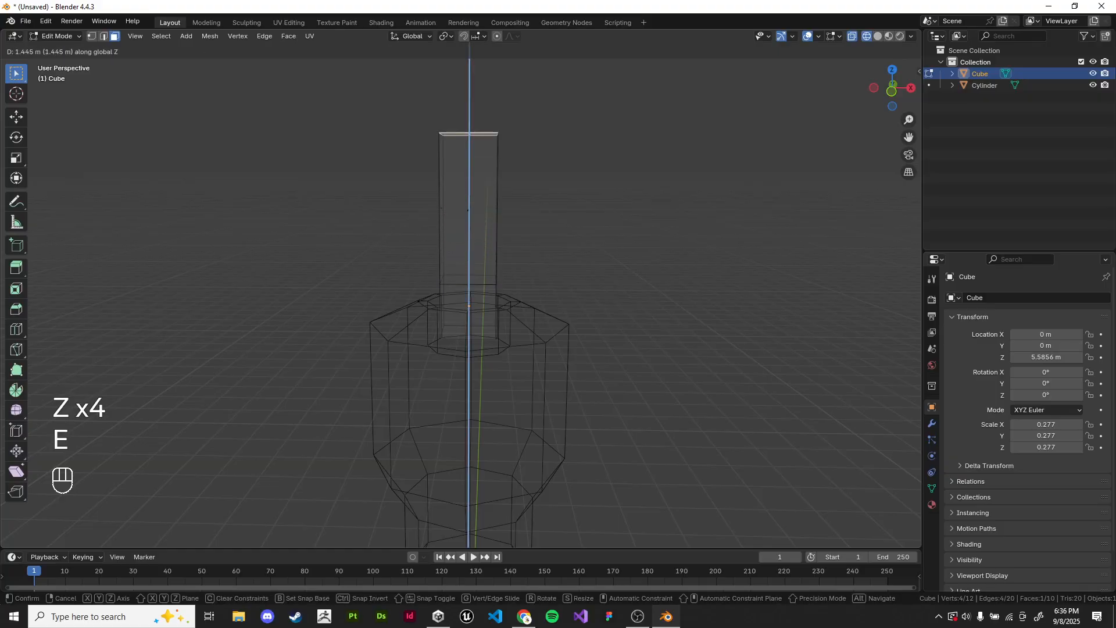
left_click(755, 163)
key("z")
scroll(797, 164, "down", 3)
middle_click_drag(797, 164, 763, 153)
scroll(763, 153, "down", 4)
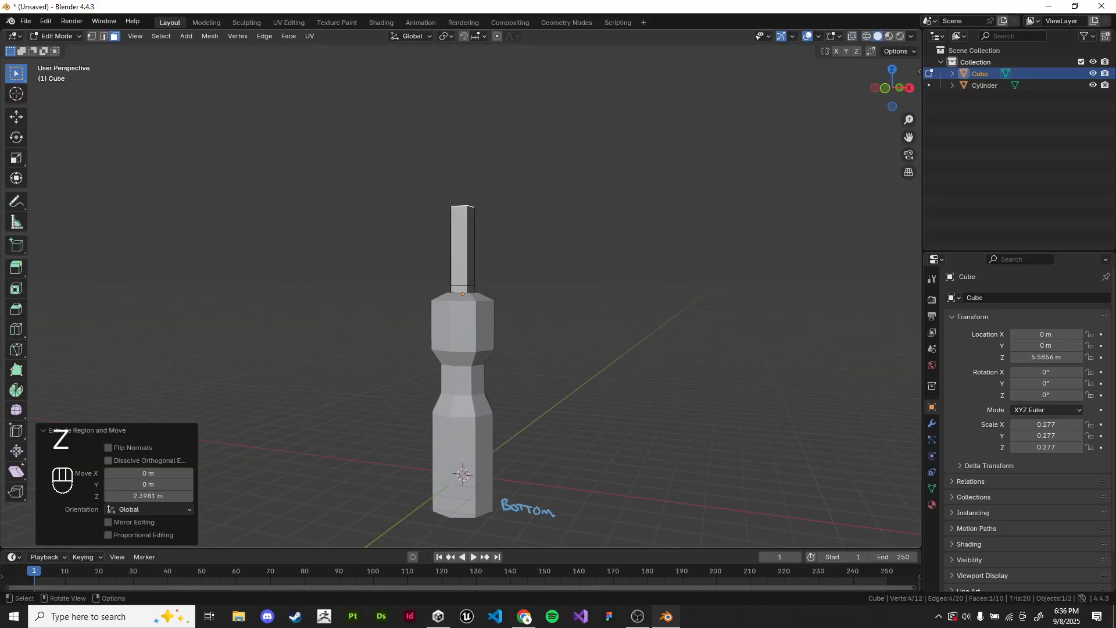
Step: Move the shaft's top face about 3.15 m further up along Z
key("g")
key("z")
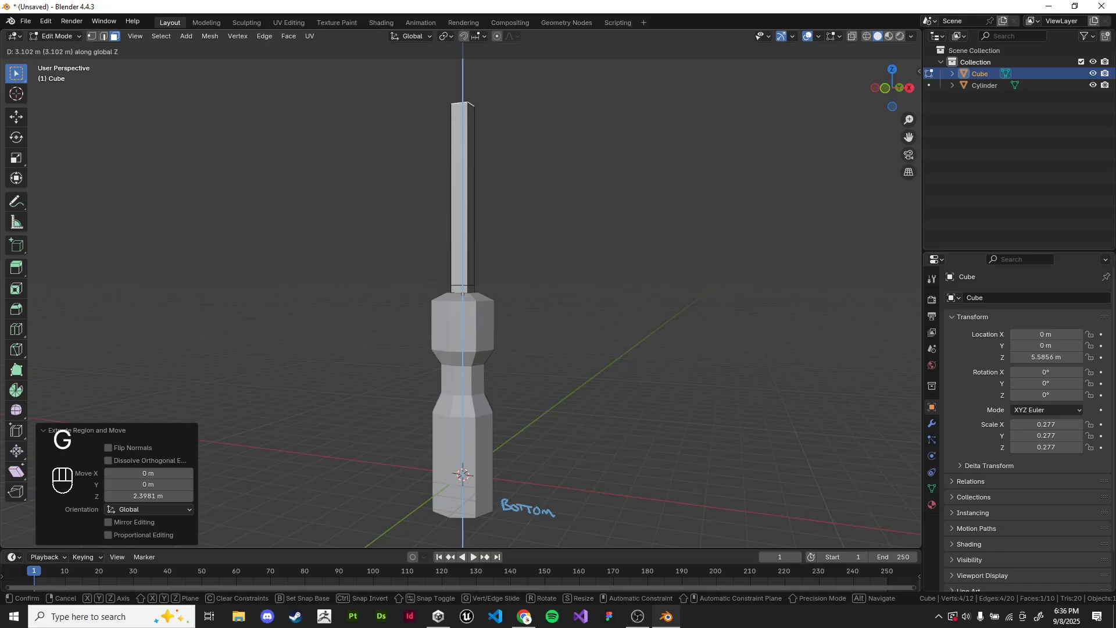
left_click(759, 70)
middle_click_drag(759, 70, 694, 70)
middle_click_drag(695, 69, 708, 113, "shift")
scroll(695, 104, "up", 3)
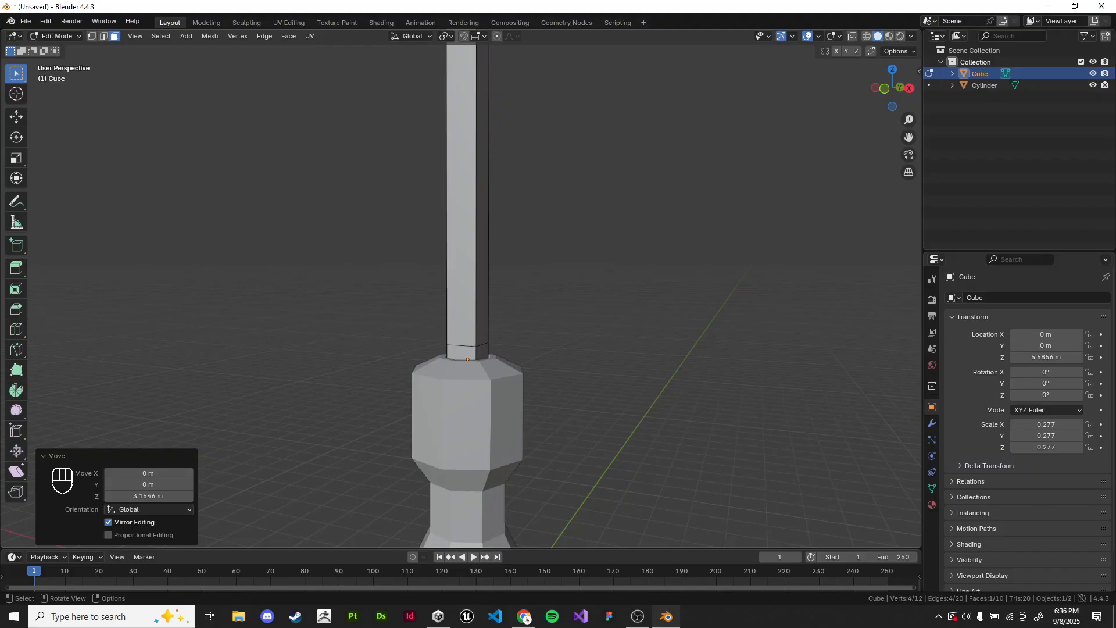
Step: Extrude one long side face of the shaft outward, and the opposite side face outward about 1.17 m
left_click(483, 216)
key("e")
middle_click_drag(483, 216, 572, 208)
left_click(536, 201)
middle_click_drag(471, 221, 338, 189)
left_click(463, 221)
key("e")
left_click(383, 224)
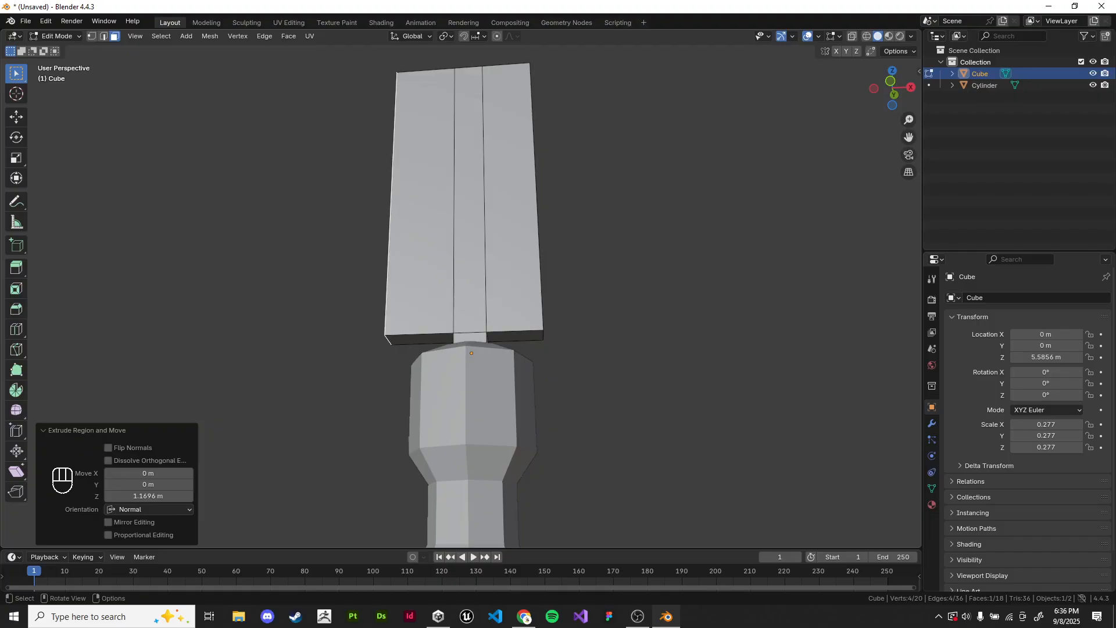
Step: Undo the separate extrusions of the shaft's two side faces
key("ctrl+z")
key("ctrl+z")
key("ctrl+z")
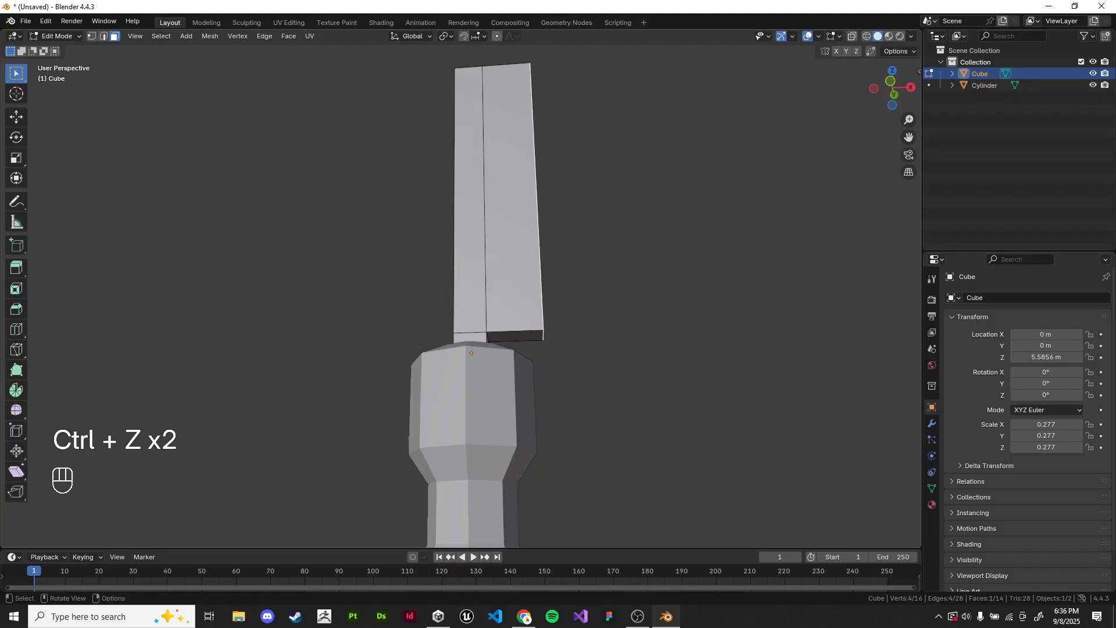
key("ctrl+z")
key("ctrl+z")
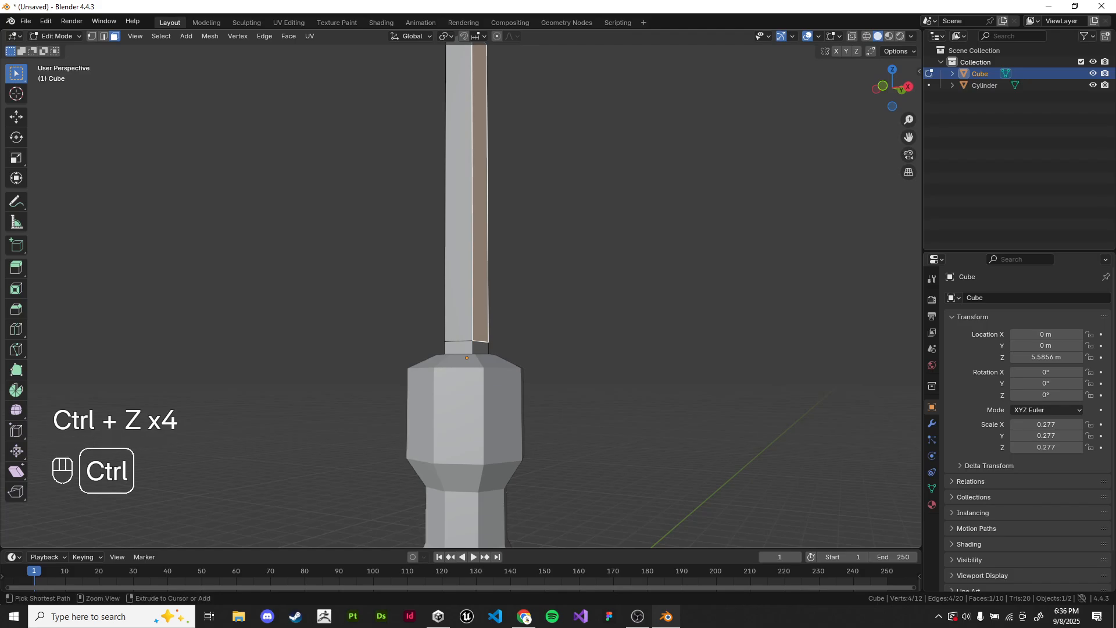
Step: Select the shaft's two opposite long side faces together and open the extrude options for them
scroll(493, 261, "up", 3)
left_click(493, 261)
middle_click_drag(493, 262, 622, 261)
left_click(457, 256, "shift")
middle_click_drag(457, 256, 323, 256)
middle_click_drag(323, 255, 268, 260, "shift")
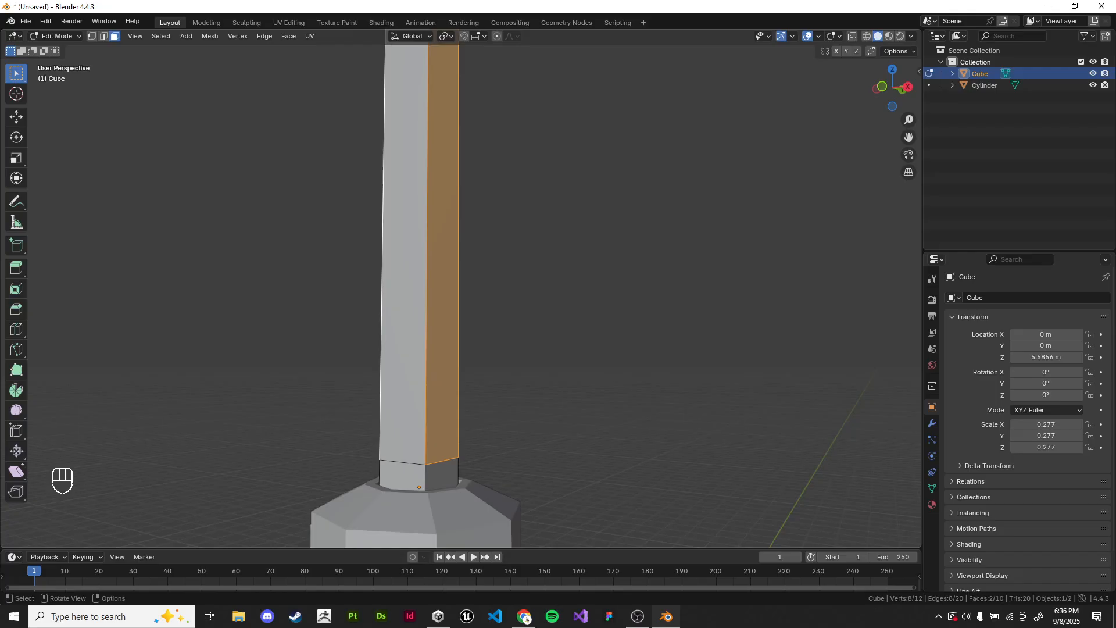
key("alt")
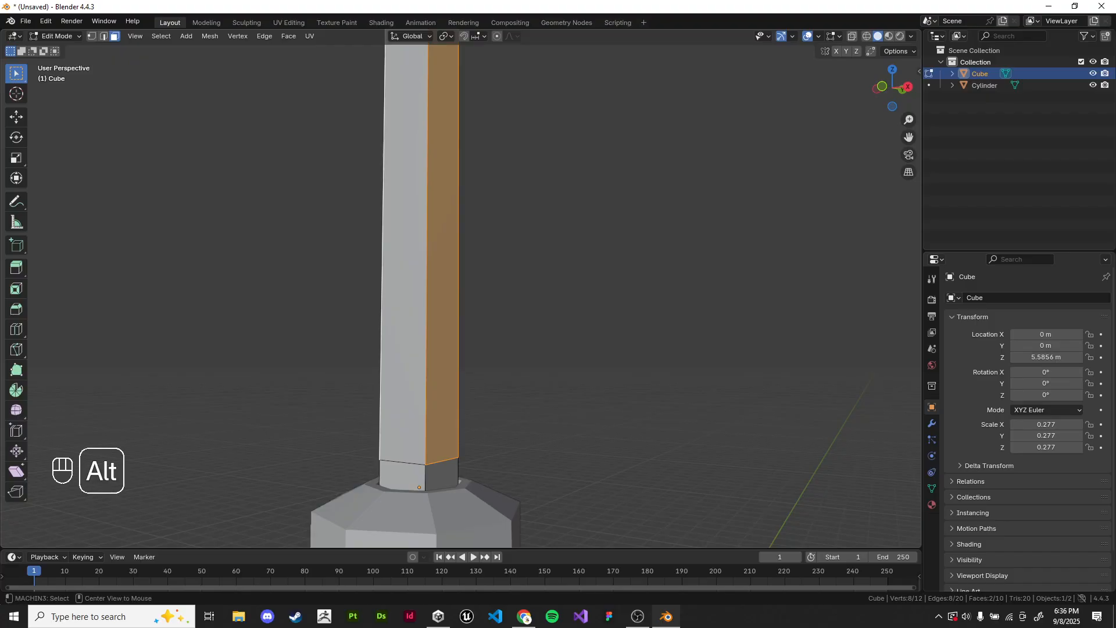
key("alt+e")
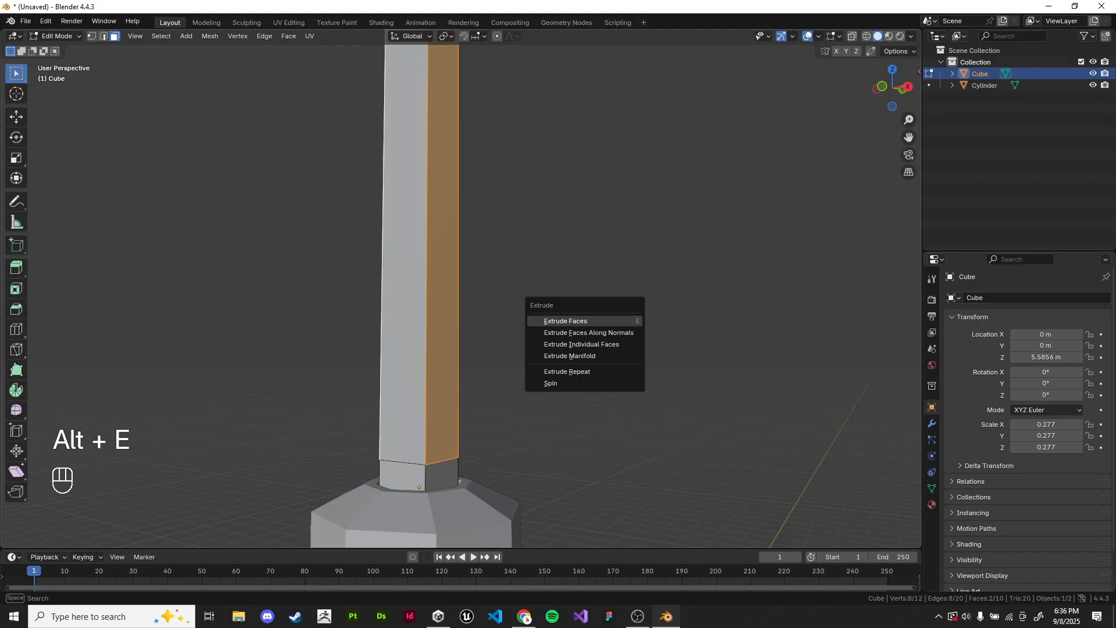
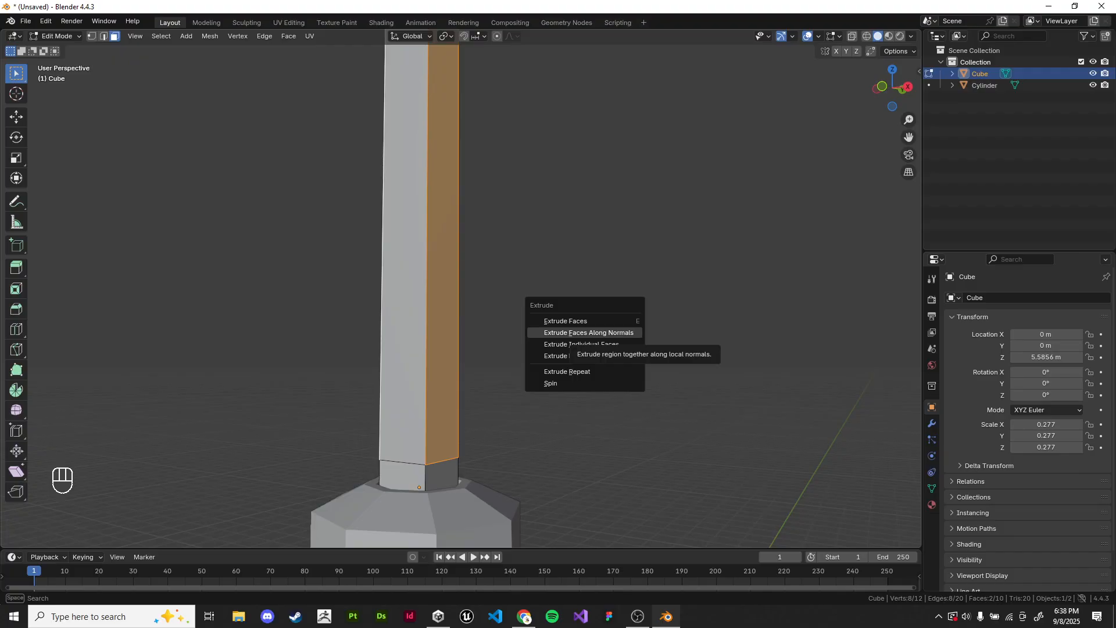
Step: Extrude the shaft's two opposite long side faces outward along their normals by about 2.16 m
left_click(589, 333)
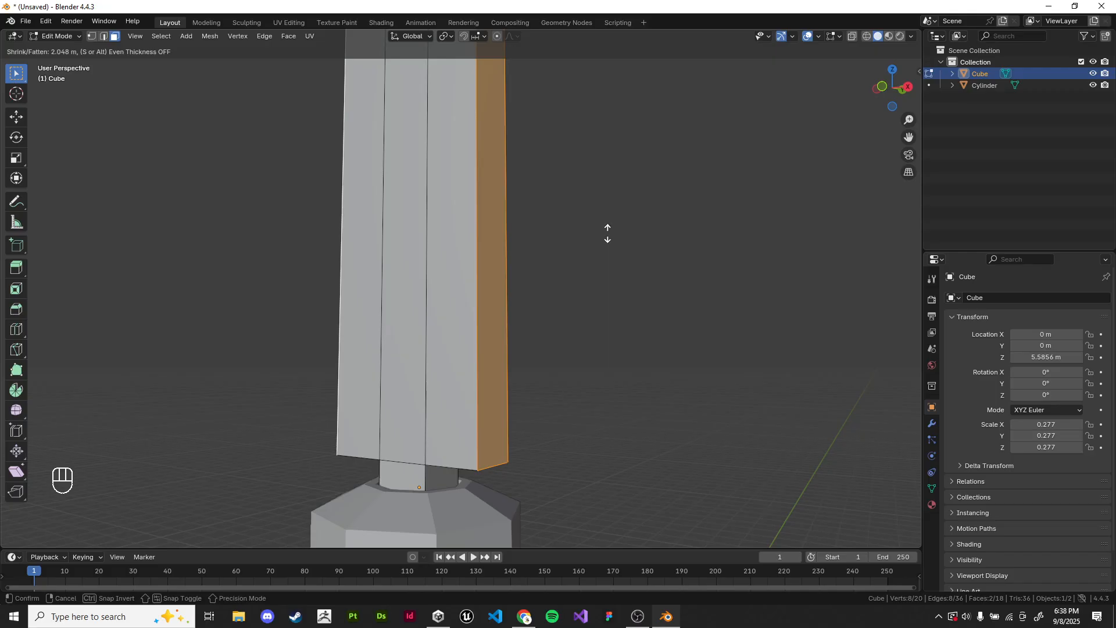
left_click(577, 225)
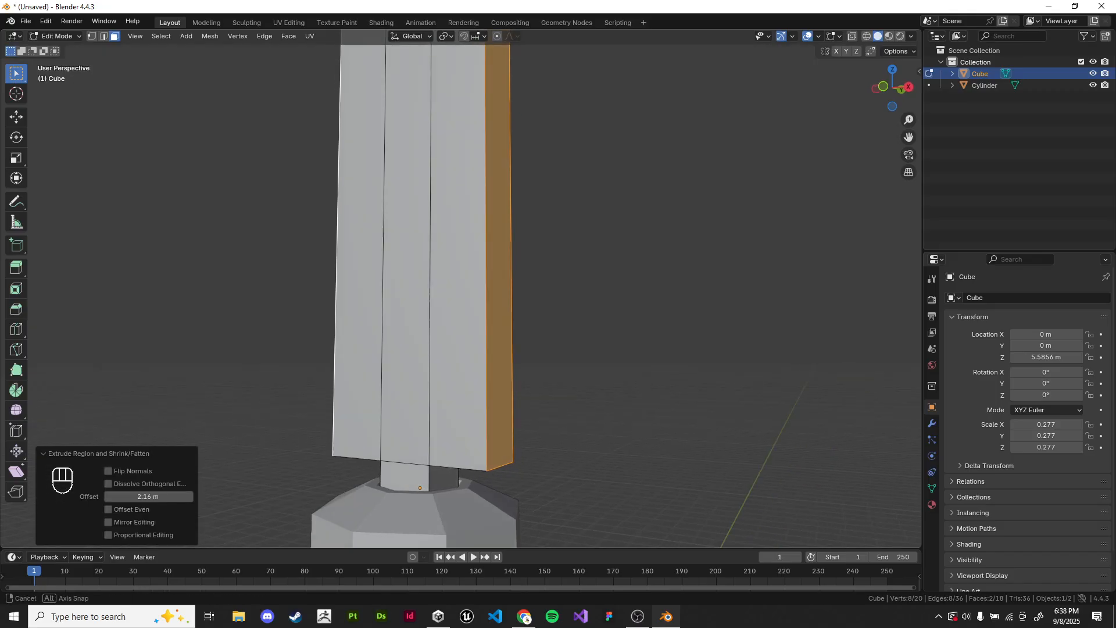
middle_click_drag(575, 232, 596, 194)
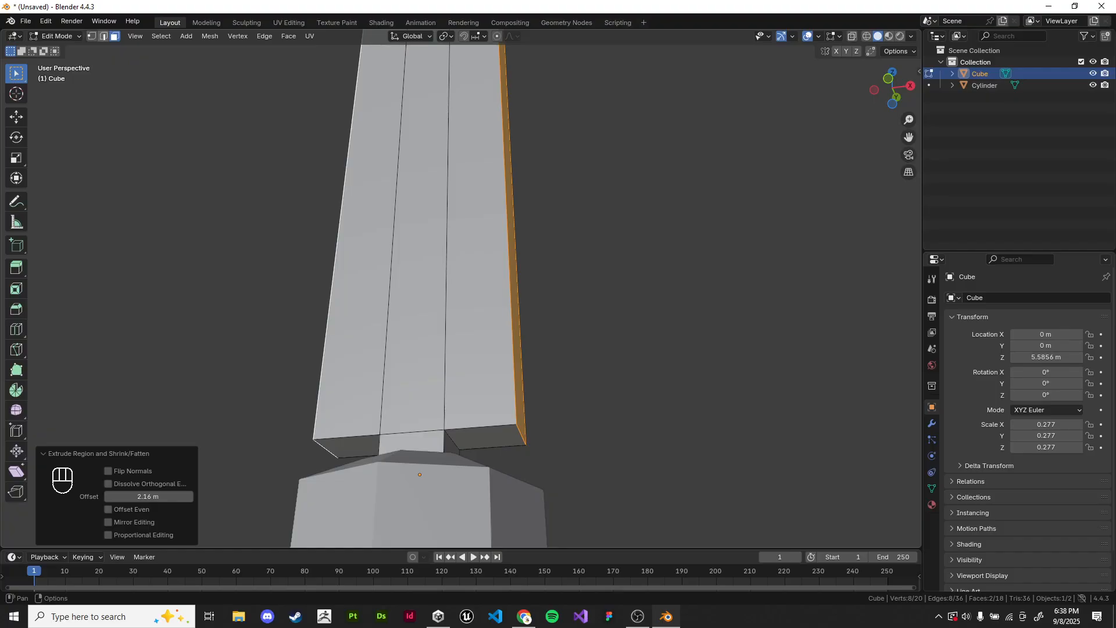
Step: Select the bottom outer edge of one extruded side in edge mode and move it about 0.65 m up along Z
left_click(103, 36)
left_click(522, 436)
middle_click_drag(522, 436, 515, 448)
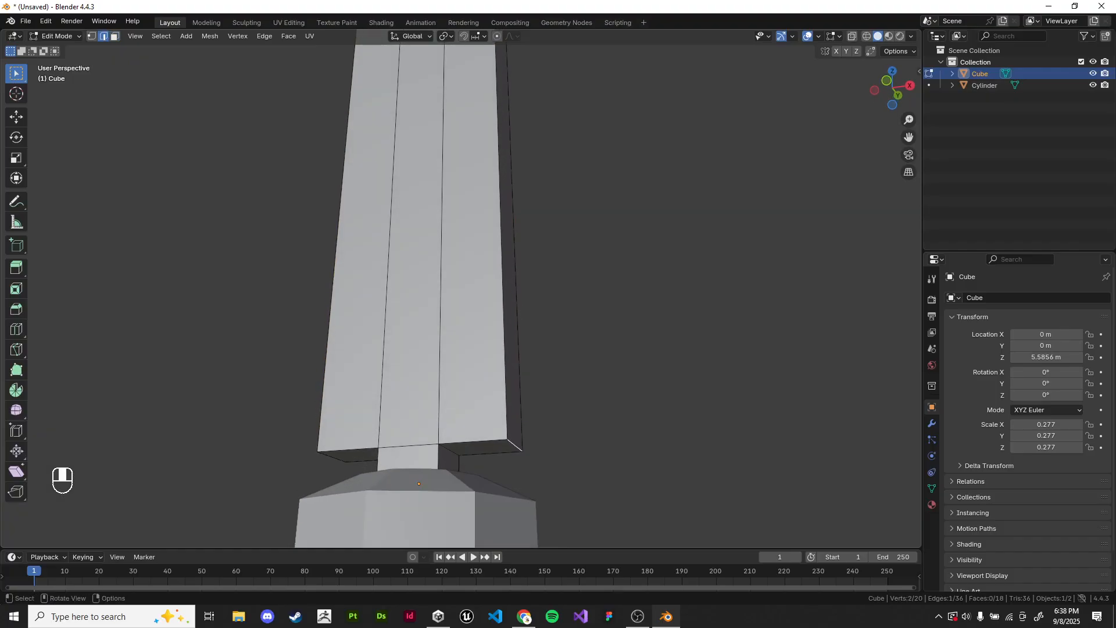
key("g")
key("z")
left_click(516, 377)
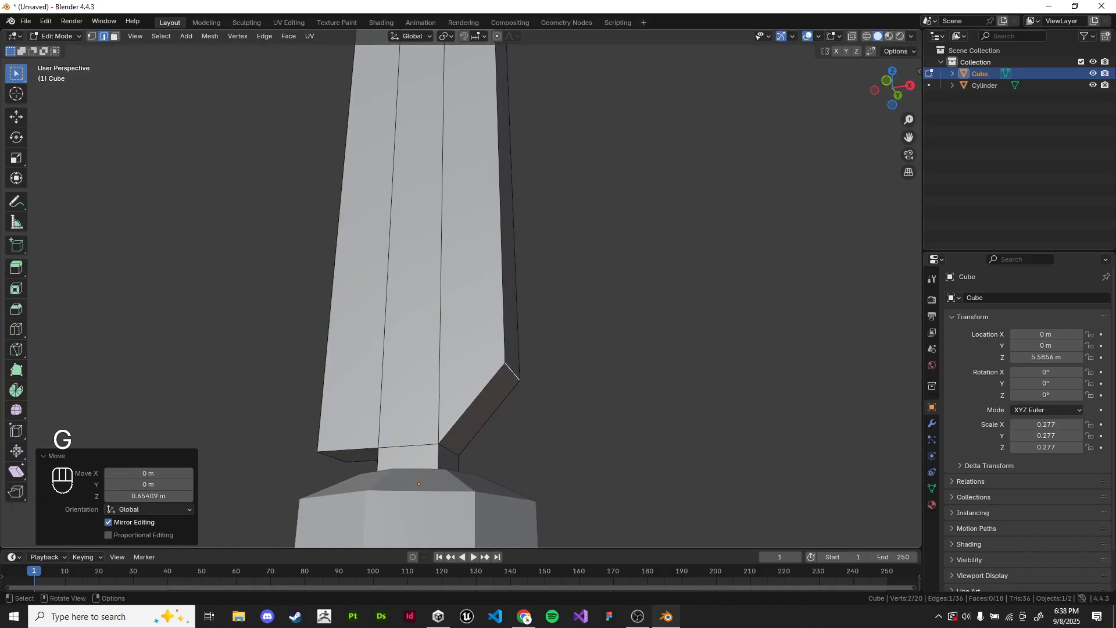
Step: Turn on snapping during transforms and open the snapping options
mouse_move(515, 377)
middle_mouse_down()
mouse_move(563, 404)
mouse_move(526, 344)
mouse_move(508, 376)
middle_mouse_up()
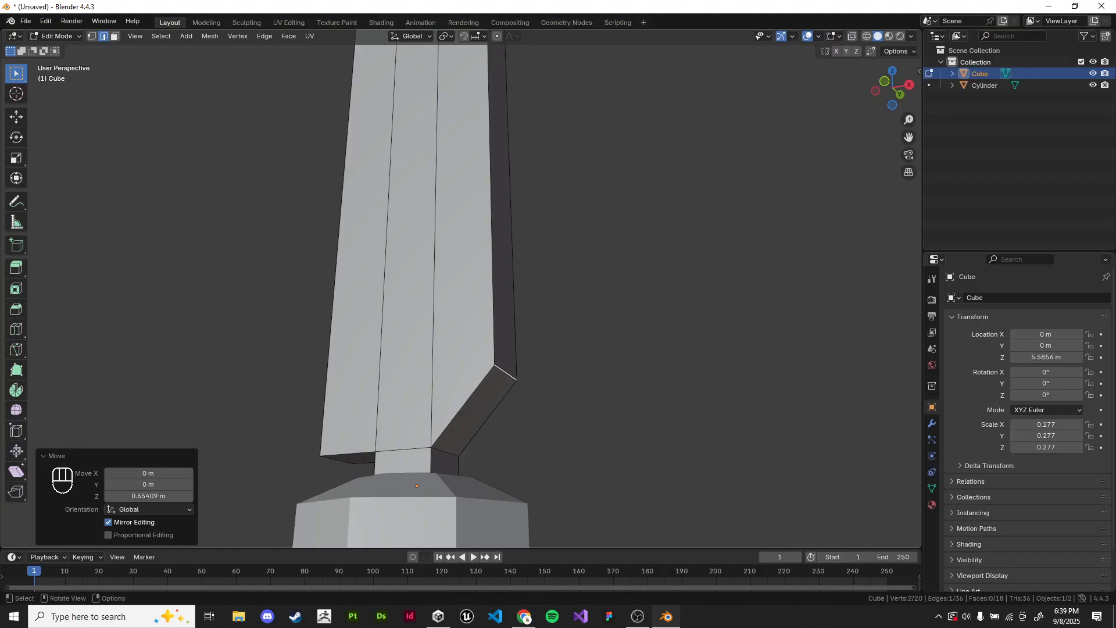
middle_click_drag(508, 375, 531, 376)
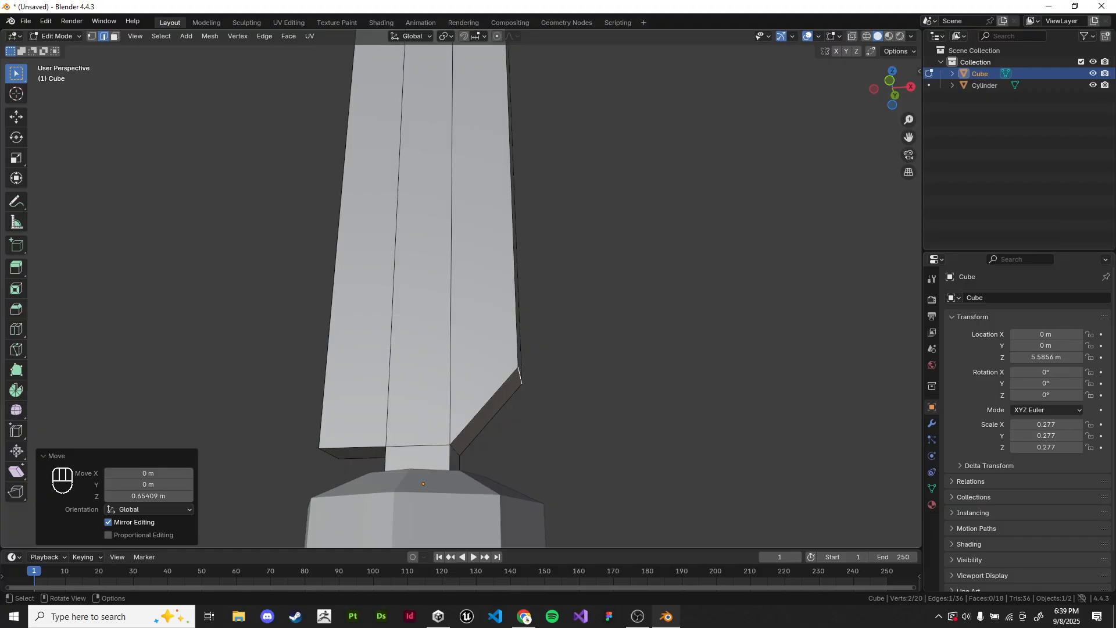
middle_click_drag(530, 376, 530, 388)
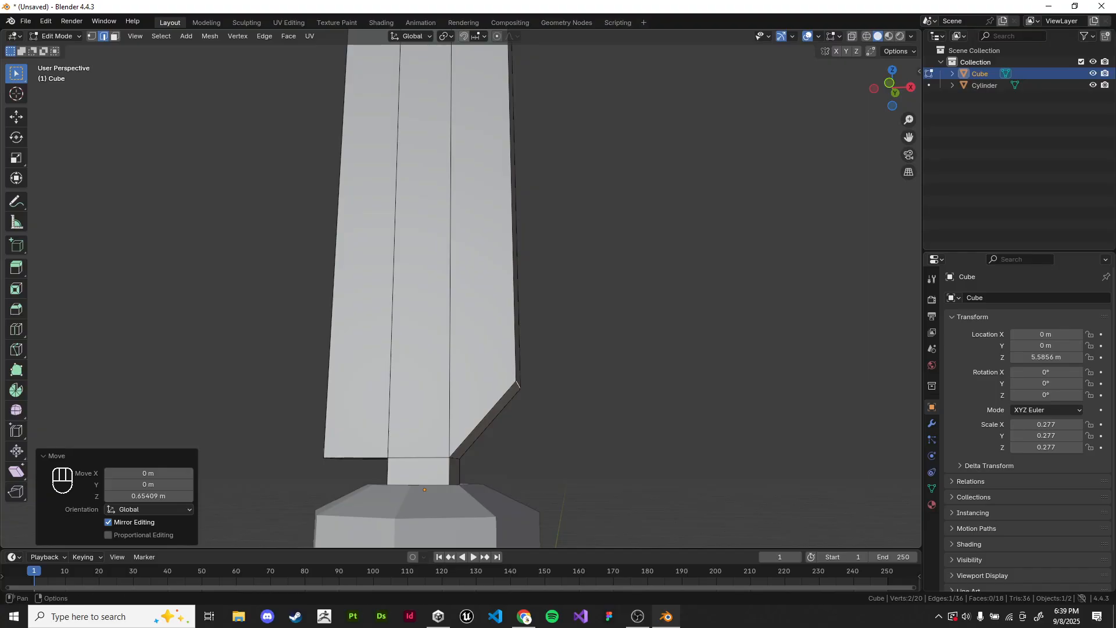
left_click(463, 36)
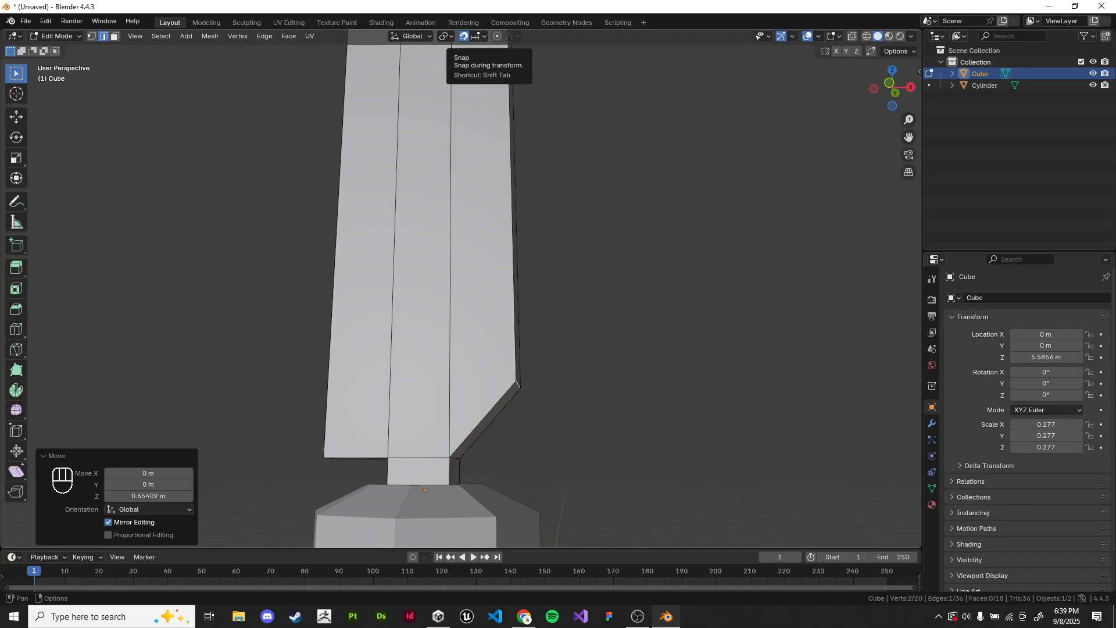
key("shift+Tab")
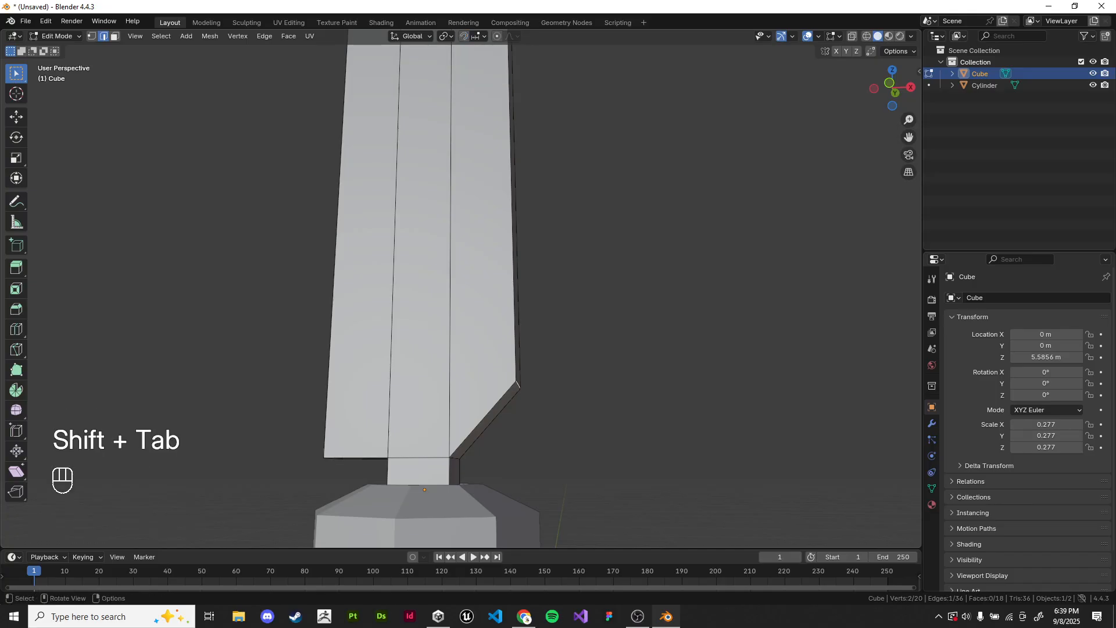
key("shift+Tab")
middle_click_drag(489, 326, 555, 314)
left_click(478, 36)
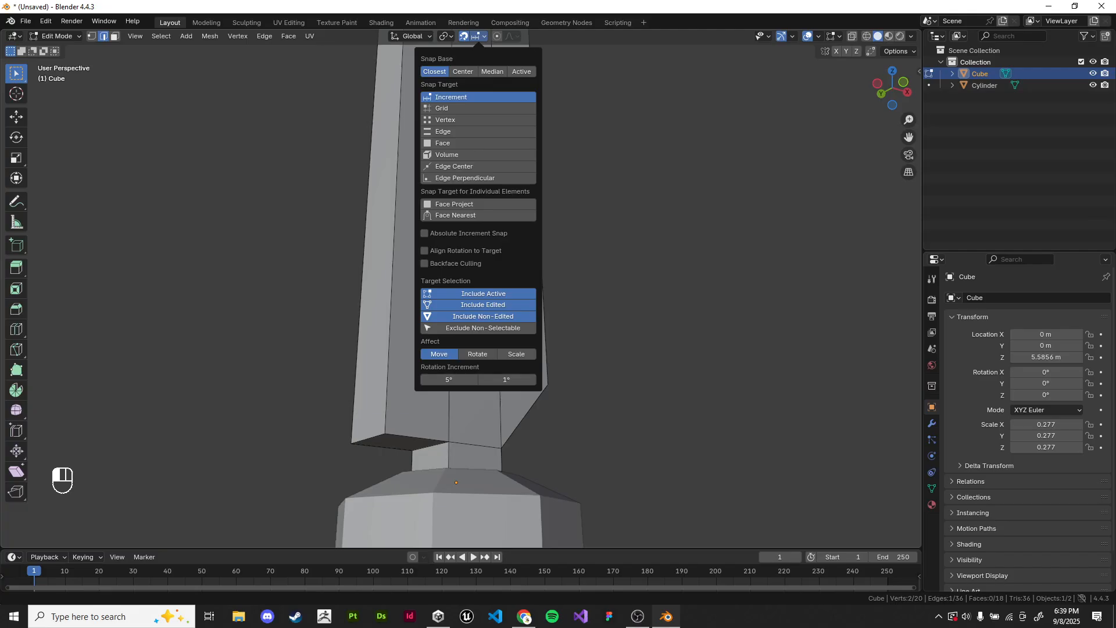
Step: Try moving the opposite side's bottom outer edge 3 m up along Z with increment snapping
scroll(459, 291, "down", 6)
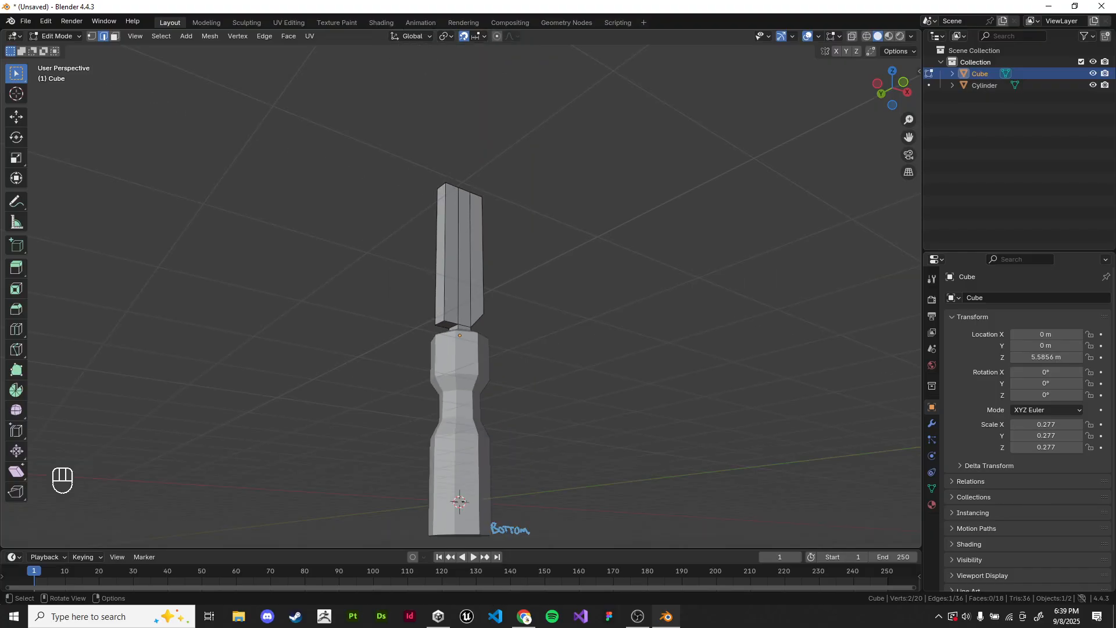
middle_click_drag(459, 291, 456, 352)
scroll(465, 326, "up", 5)
scroll(471, 326, "down", 4)
key("g")
key("z")
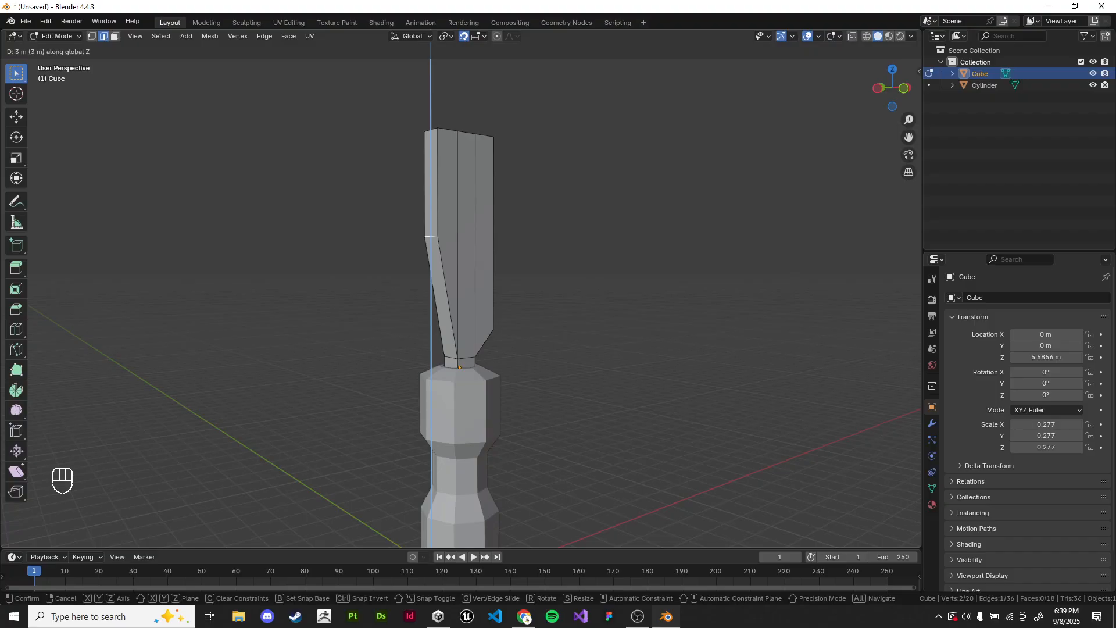
key("Return")
Step: Try moving the same bottom edge 1 m upward in increments from the front view, and cancel the move
key("KP_1")
scroll(456, 326, "down", 1)
key("g")
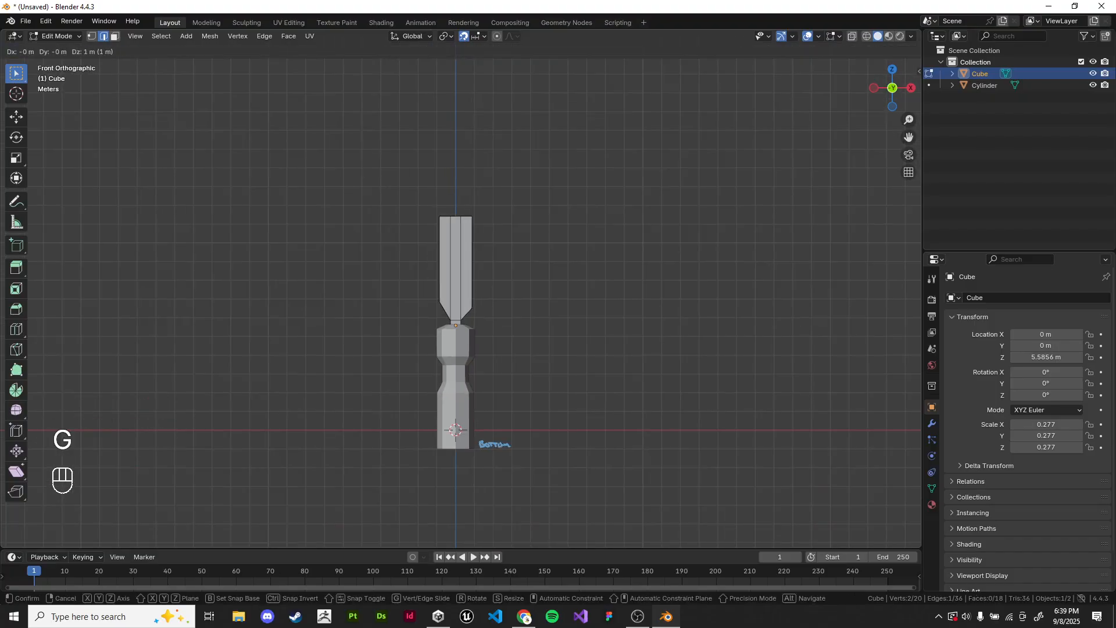
key("Escape")
scroll(455, 314, "up", 4)
middle_click_drag(455, 314, 494, 337)
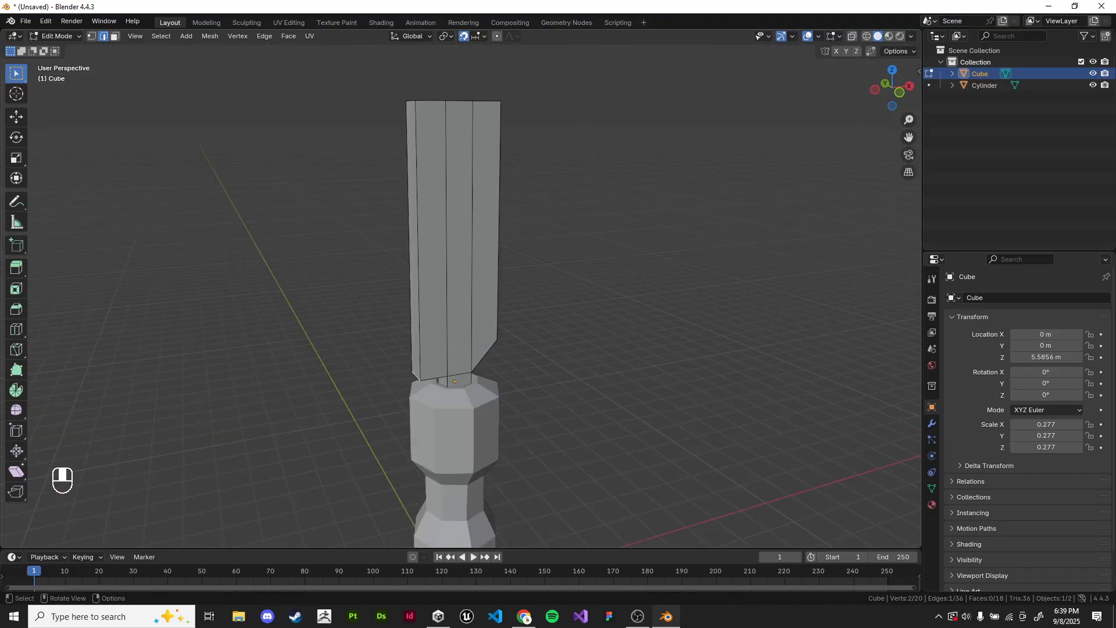
Step: Set the snap target to Vertex and the snap base to Active
scroll(459, 314, "up", 4)
middle_click_drag(465, 372, 489, 320, "shift")
scroll(459, 314, "up", 1)
left_click(480, 36)
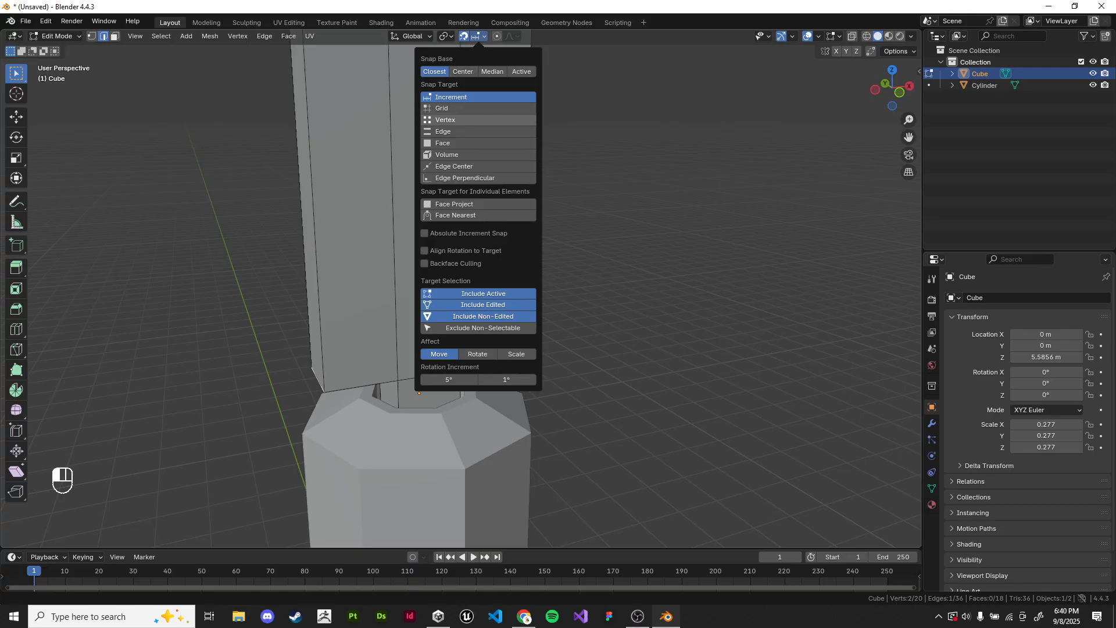
left_click(456, 119)
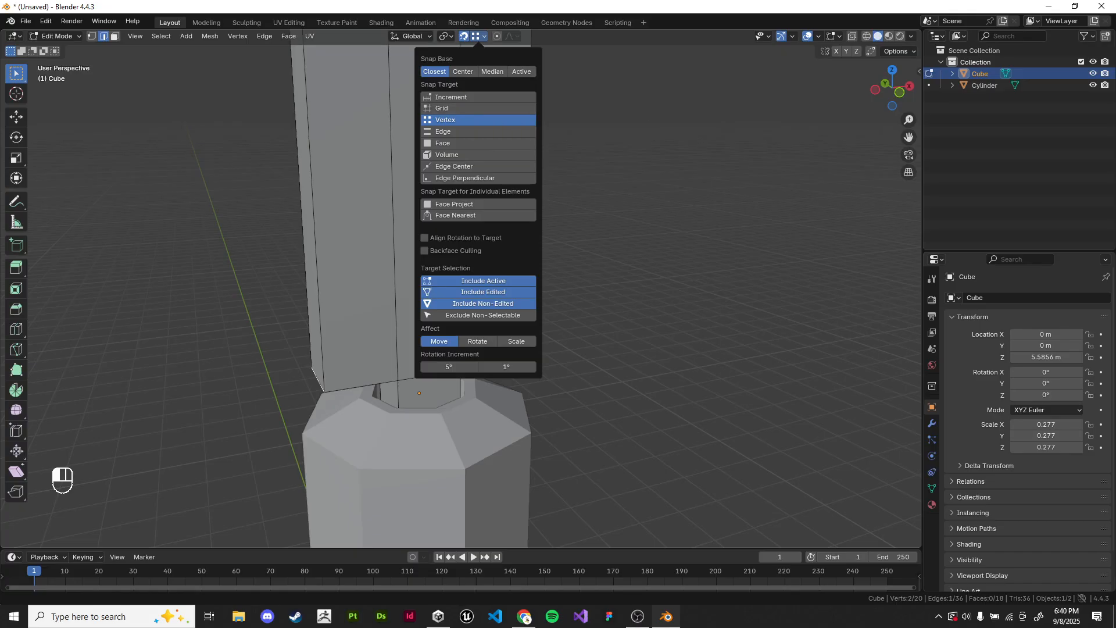
left_click(521, 72)
Step: Try moving the opposite bottom outer edge without an axis constraint, snapping it to the raised edge's vertices
middle_click_drag(552, 232, 573, 197)
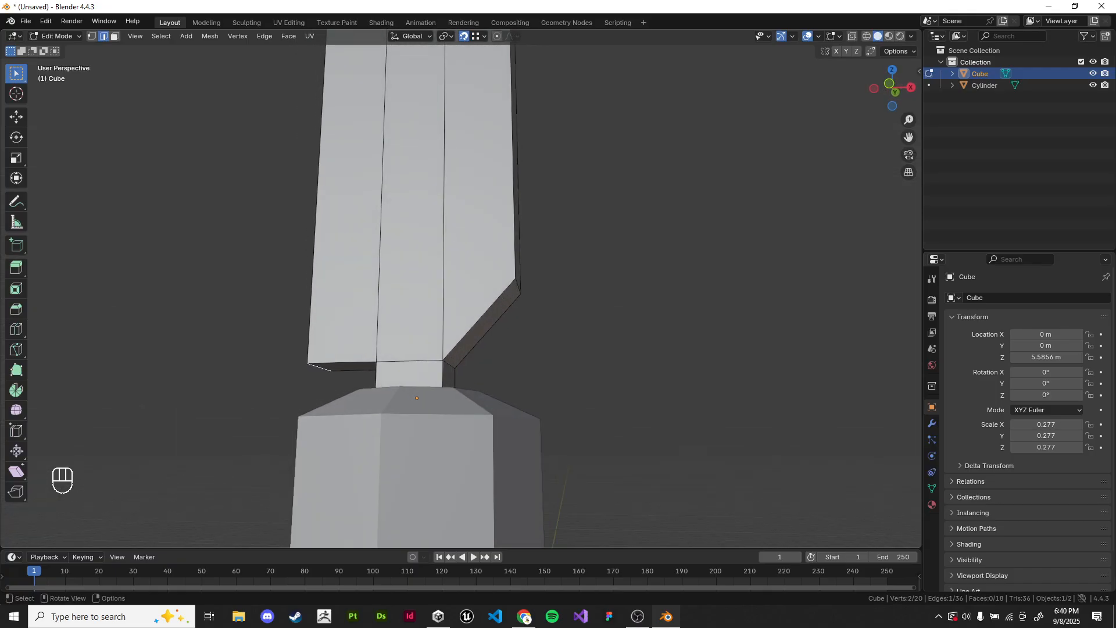
key("g")
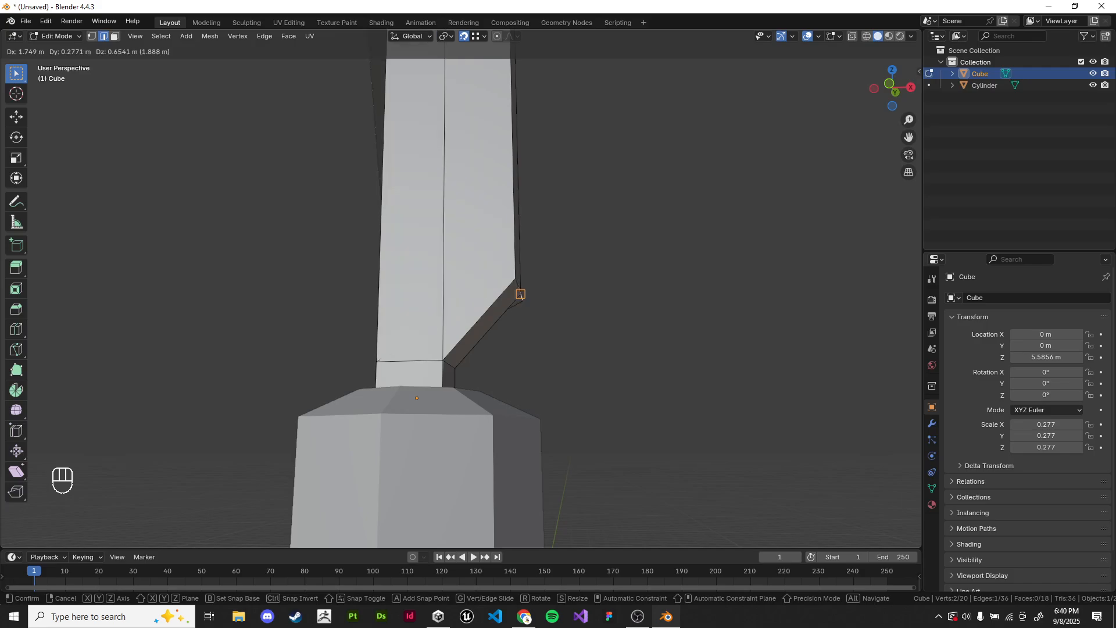
right_click(520, 294)
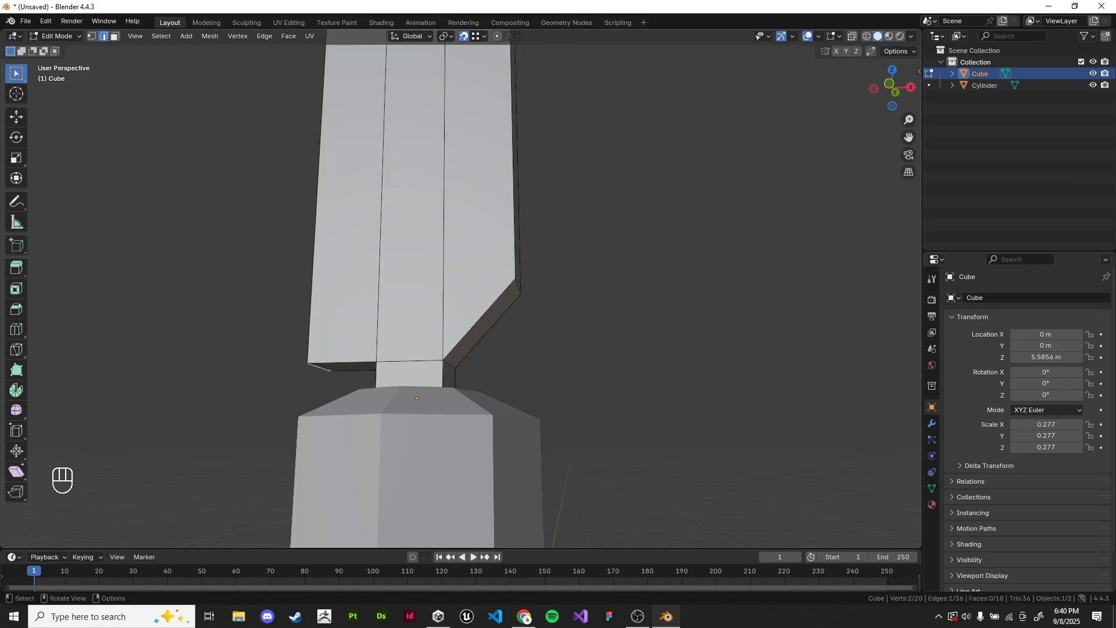
middle_click_drag(521, 292, 480, 325)
key("g")
right_click(498, 289)
key("g")
right_click(481, 299)
scroll(495, 309, "down", 3)
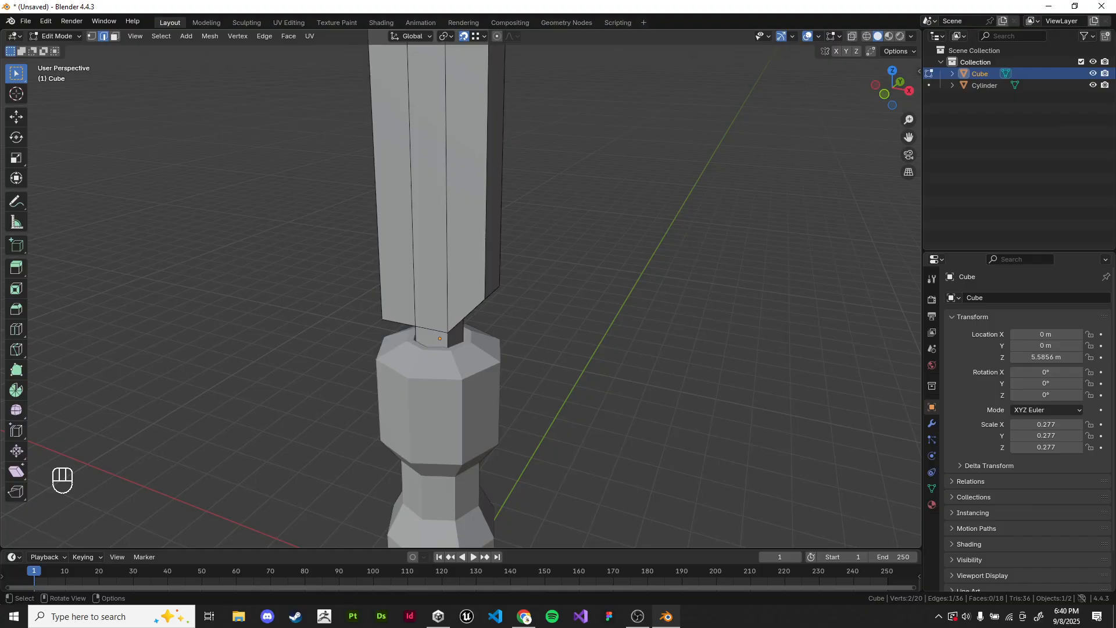
Step: Move the opposite bottom outer edge 0.6541 m up along Z, snapped to a vertex of the already raised edge
key("g")
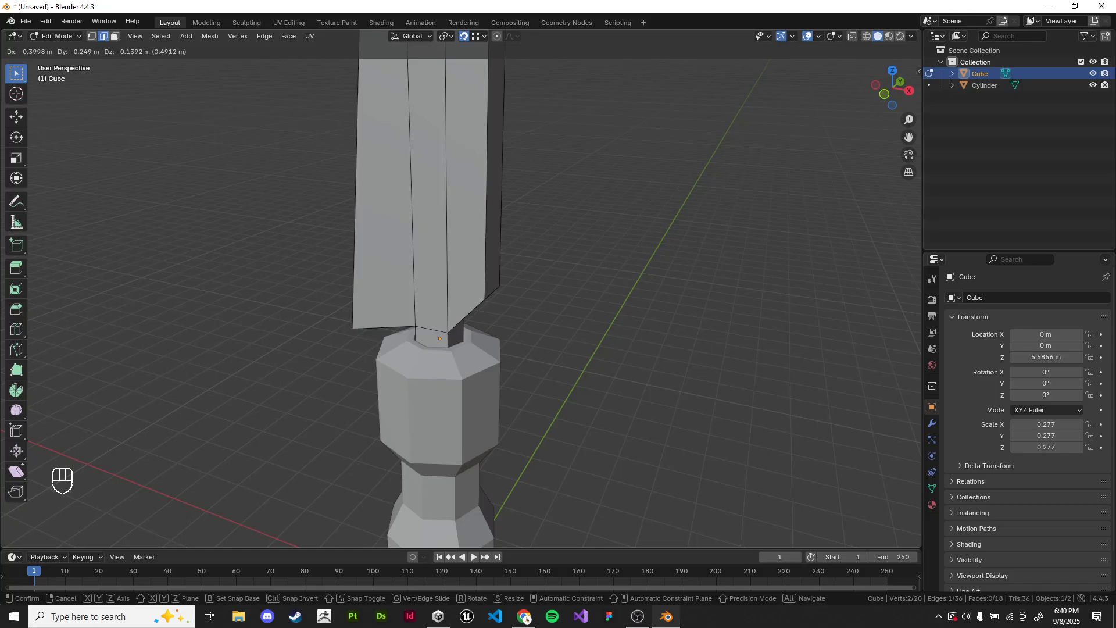
key("z")
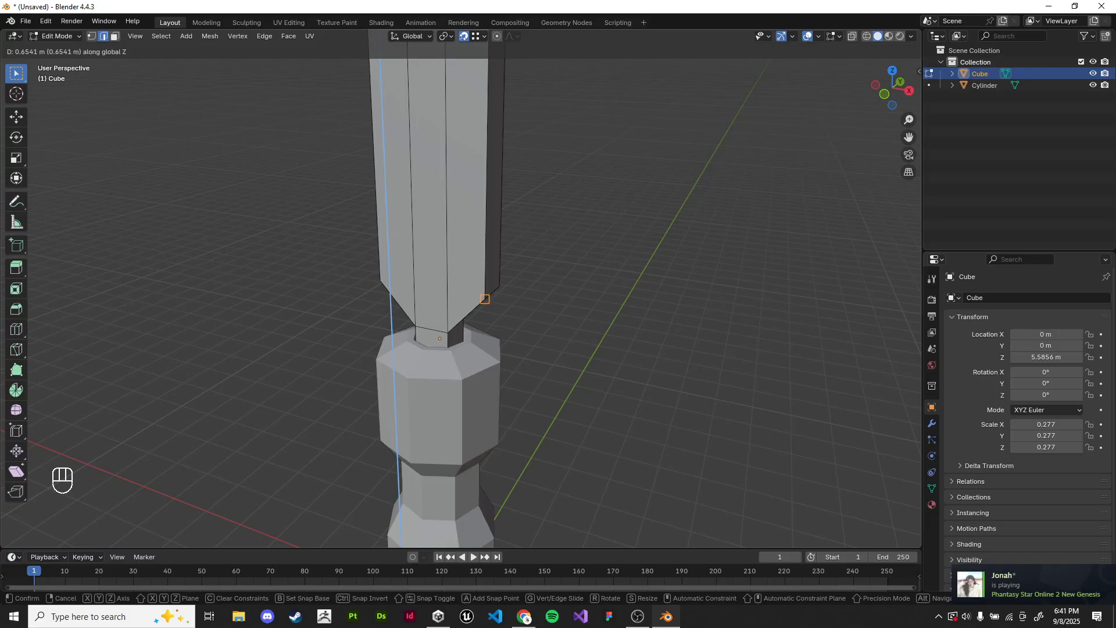
key("z")
key("z")
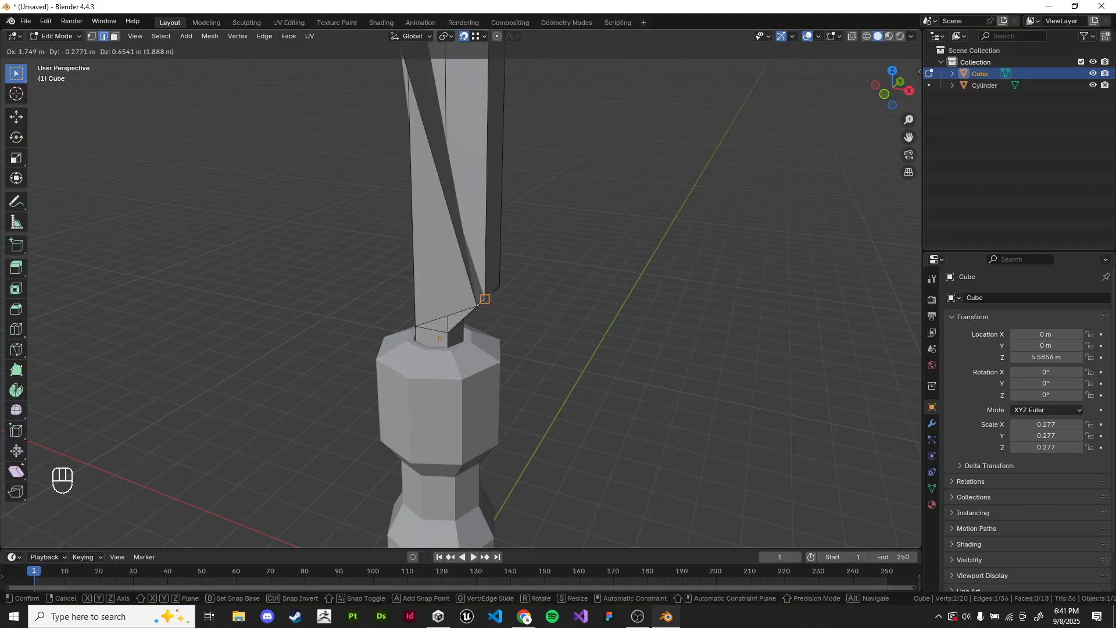
key("z")
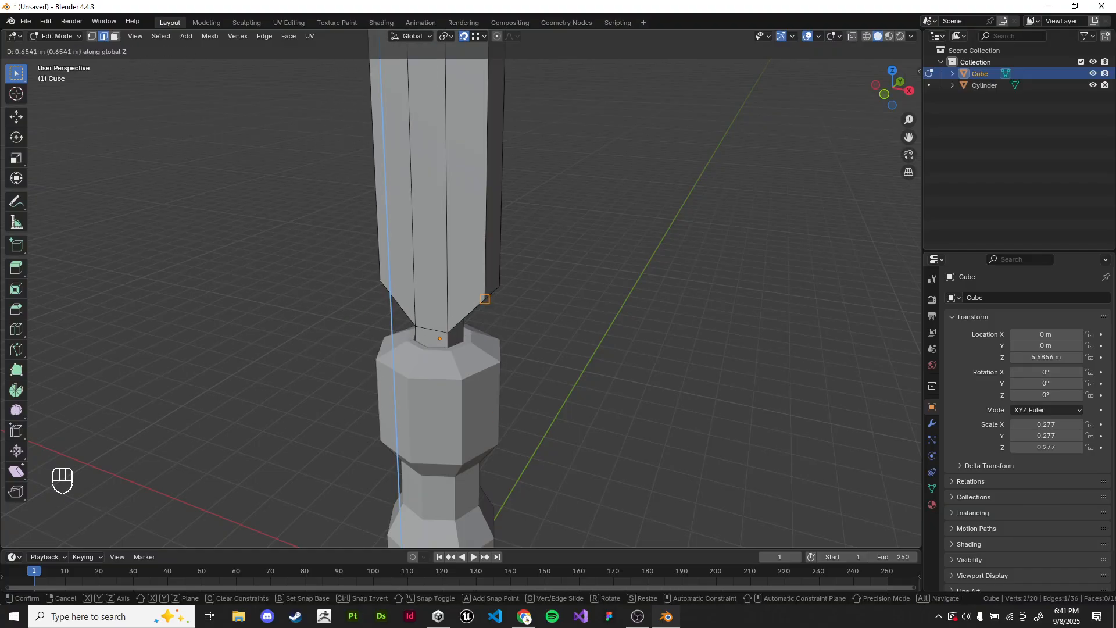
key("x")
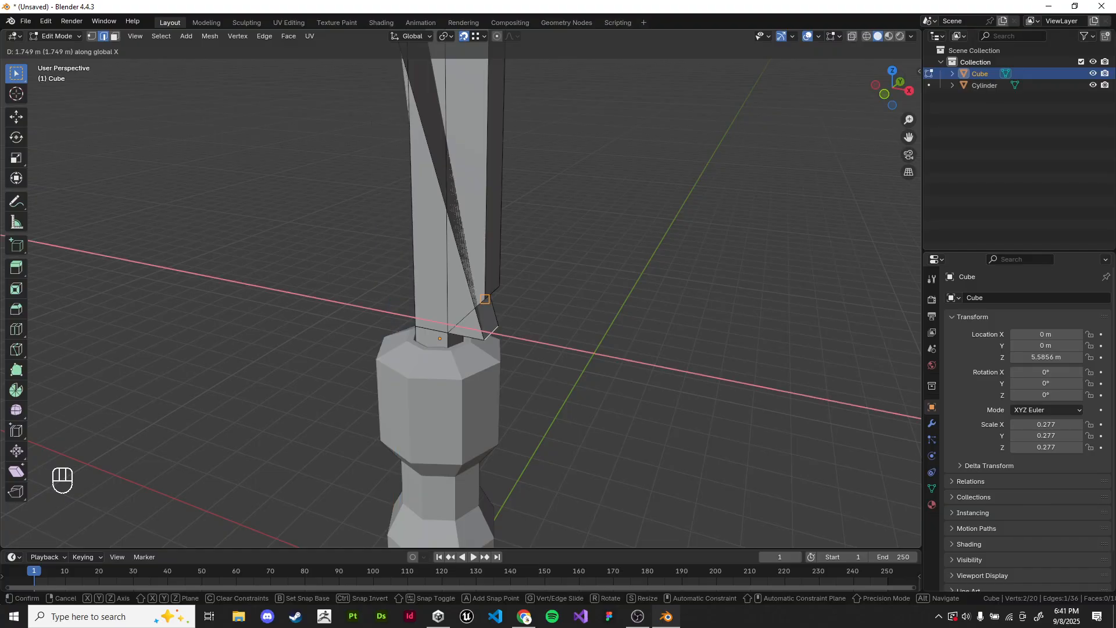
key("y")
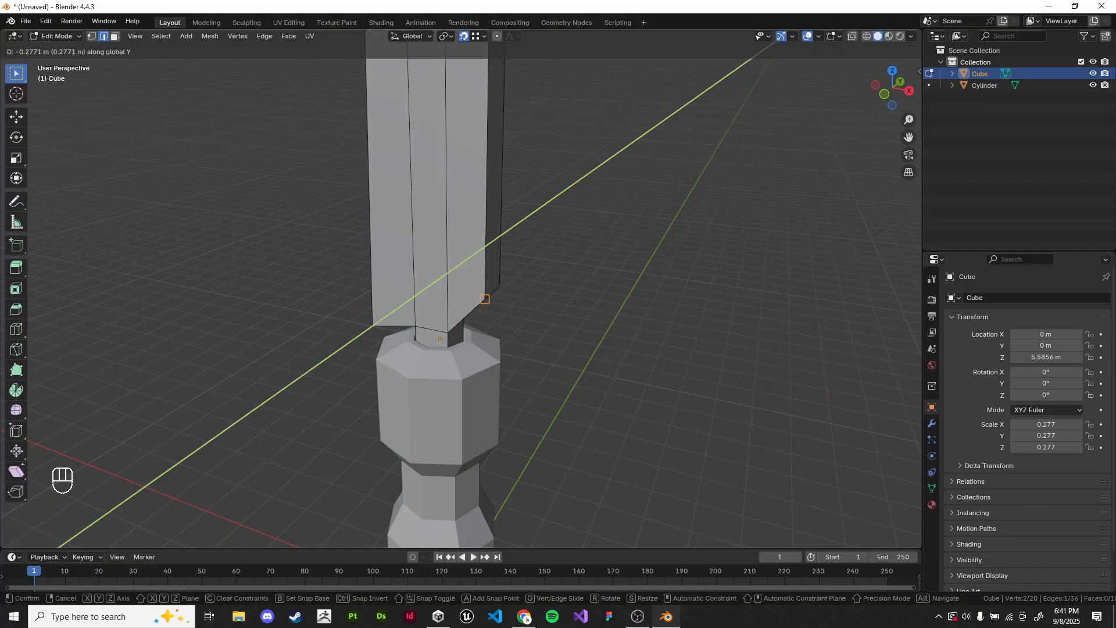
key("z")
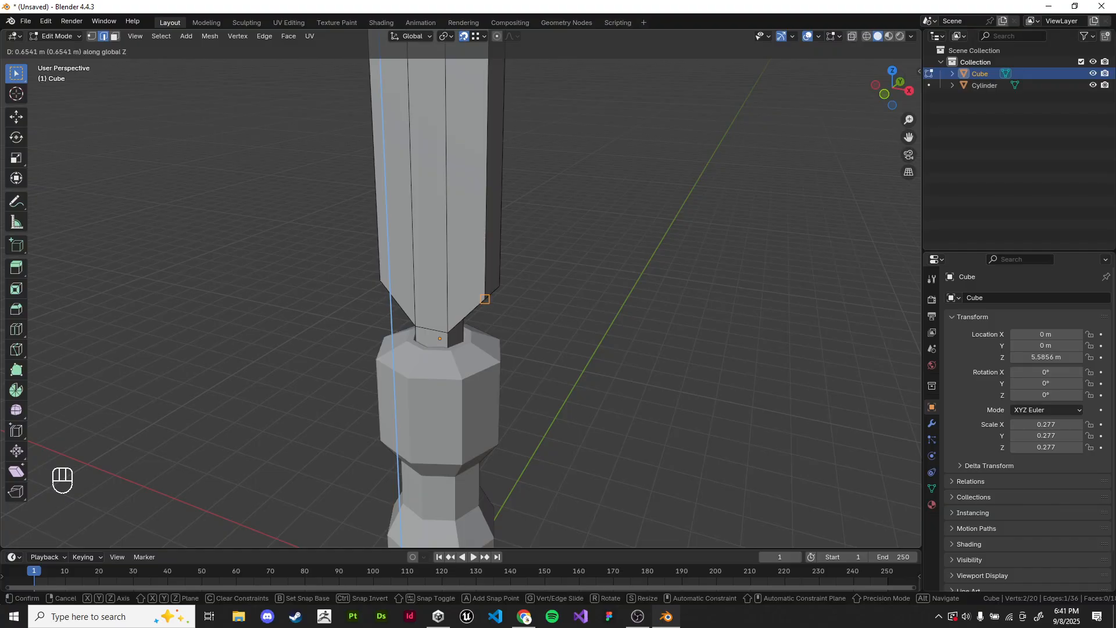
left_click(485, 298)
Step: Check the two raised edges' alignment by box-selecting both in front wireframe view, and return to solid shading
key("KP_1")
key("z")
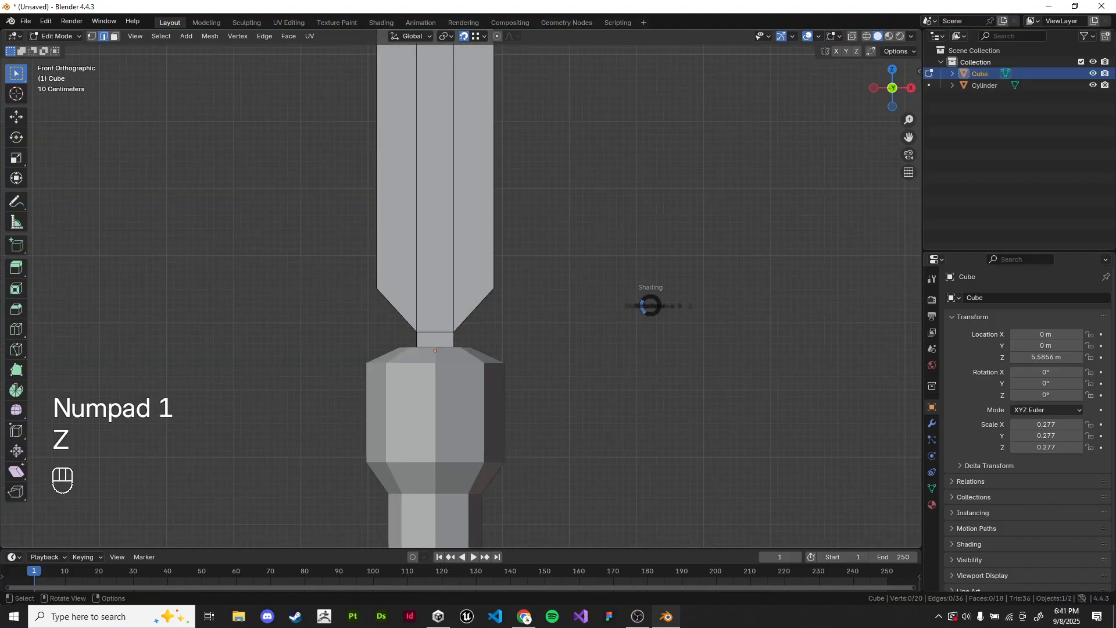
left_click(582, 305)
left_click(474, 310, "alt")
left_click_drag(293, 257, 717, 314)
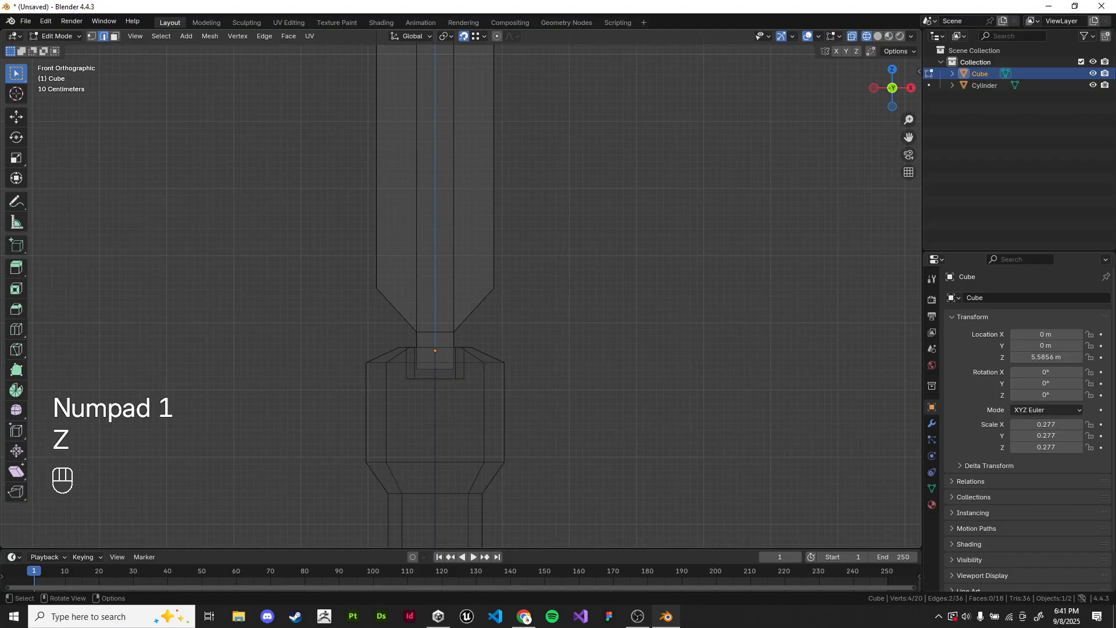
middle_click_drag(717, 313, 680, 340)
key("z")
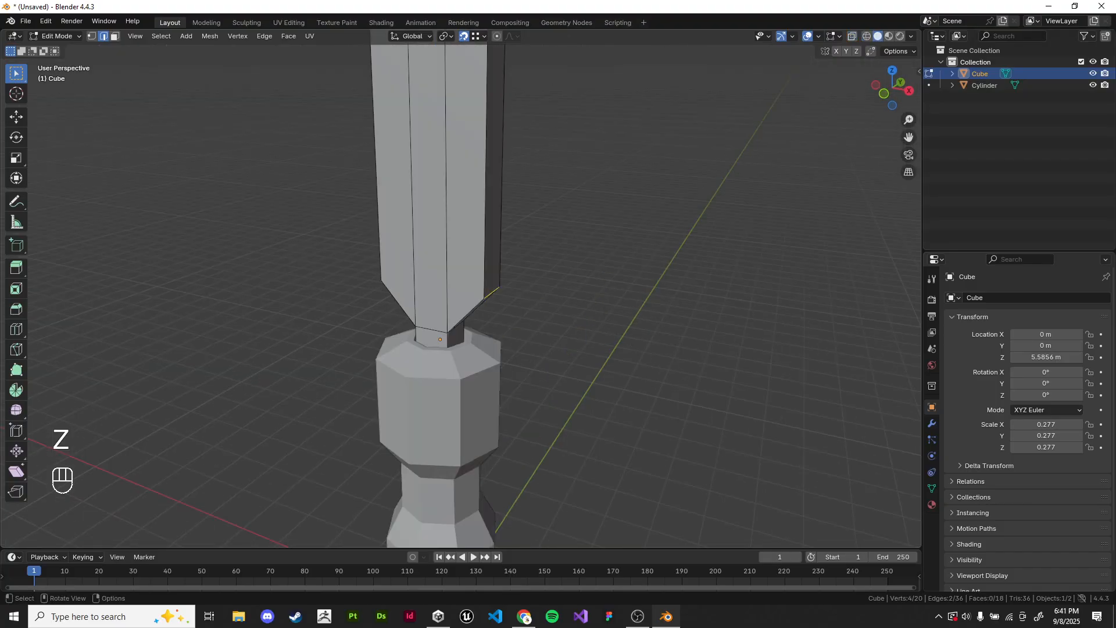
Step: Return to Object Mode and deselect the shaft to view the whole model
key("Tab")
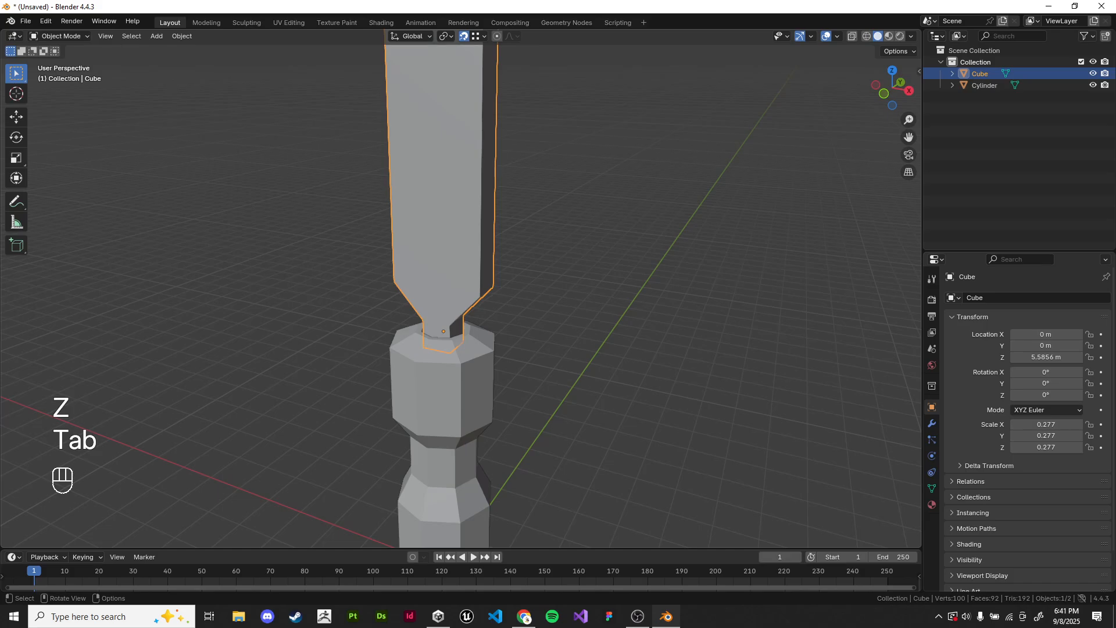
left_click(680, 340)
scroll(680, 340, "down", 3)
middle_click_drag(680, 340, 651, 345)
scroll(651, 345, "down", 1)
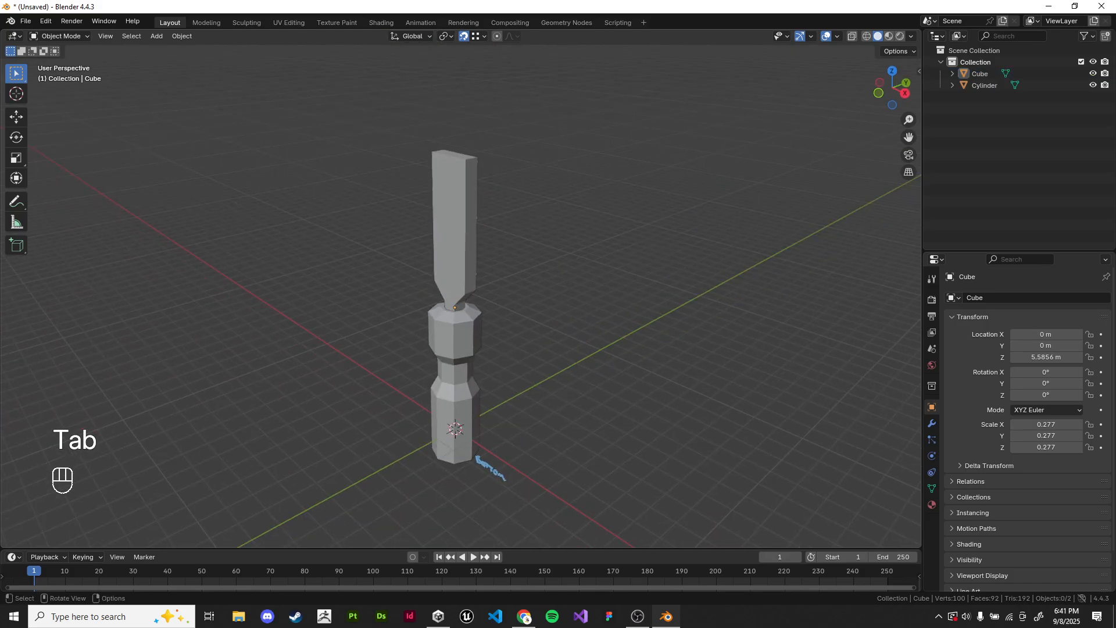
Step: Try a single loop cut around the blade-shaped shaft in Edit Mode
key("Tab")
key("Tab")
key("Tab")
key("Tab")
left_click(456, 233)
key("Tab")
scroll(455, 233, "up", 3)
key("ctrl+r")
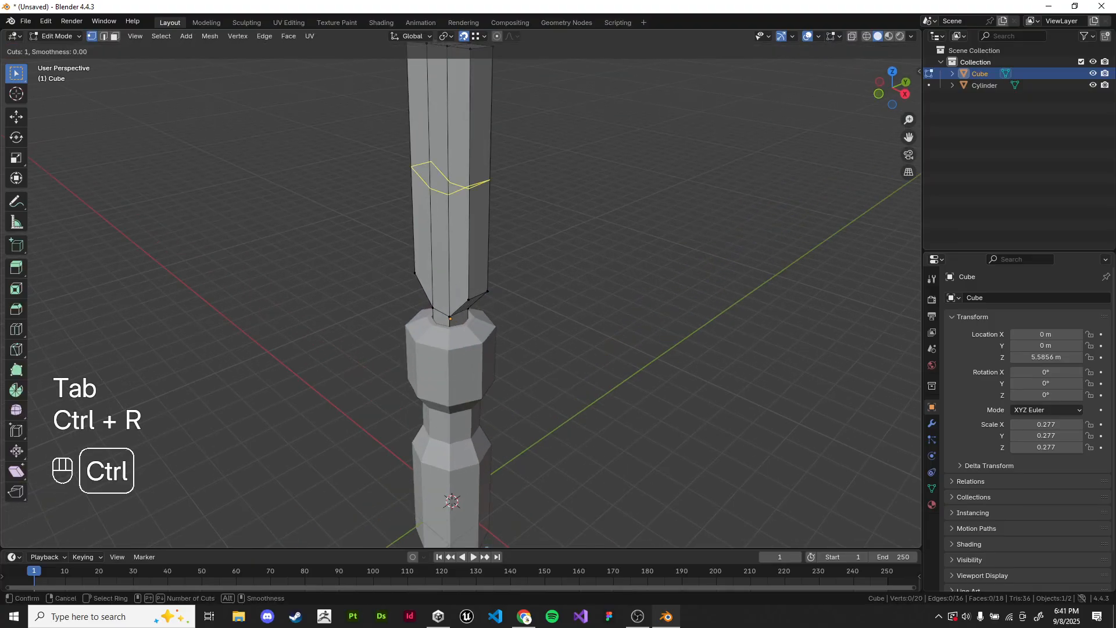
right_click(455, 233)
scroll(455, 291, "down", 5)
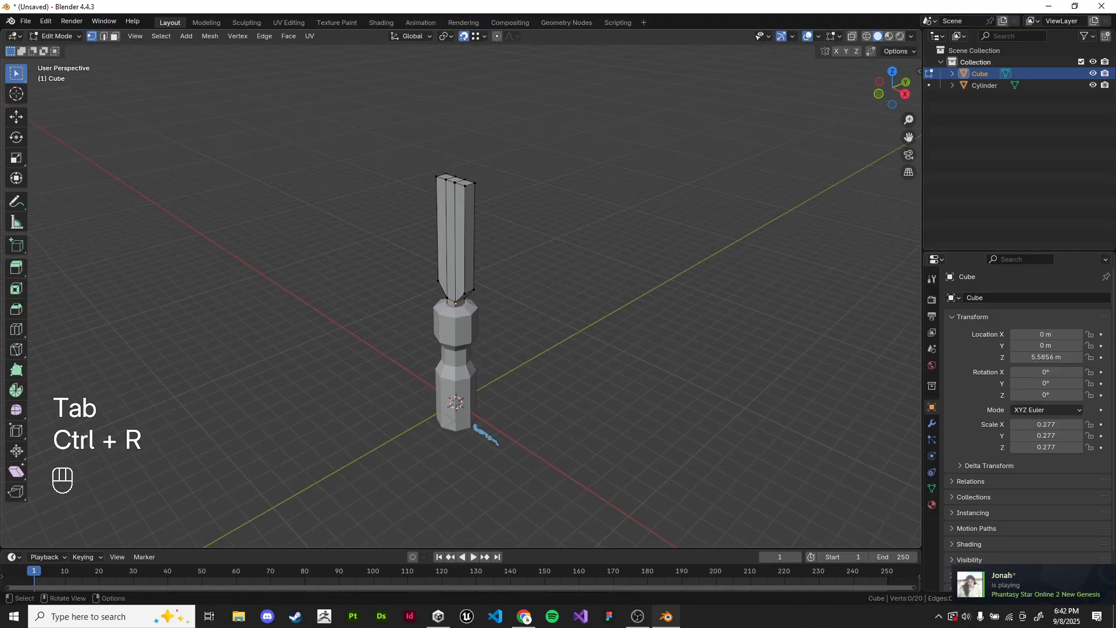
scroll(460, 290, "up", 5)
Step: Leave Edit Mode and examine the complete handle and blade from the front and at an angle
key("Tab")
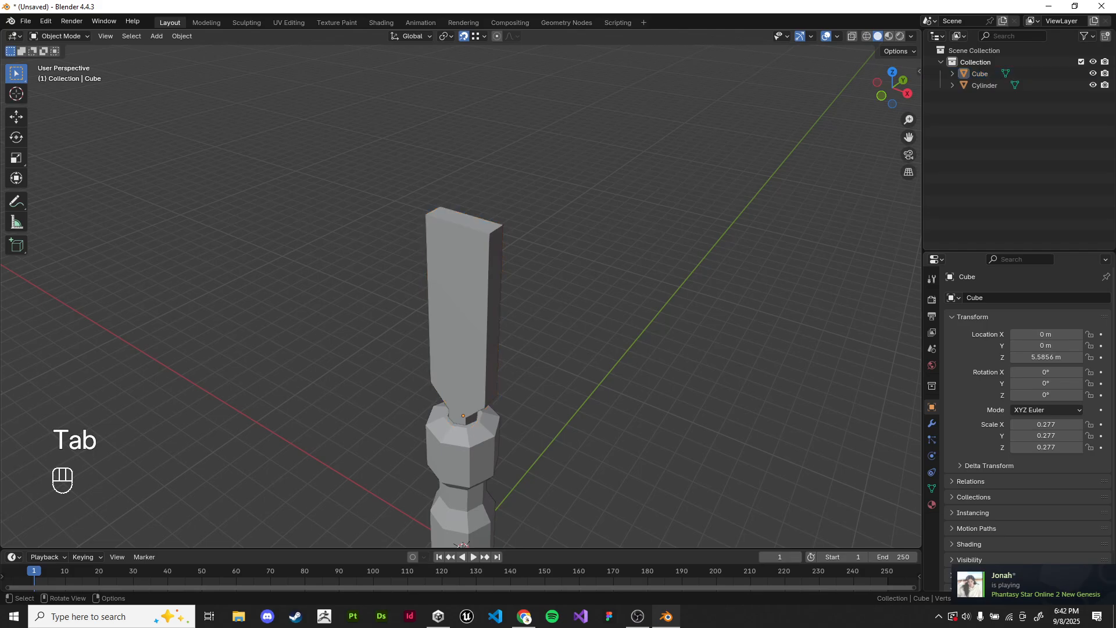
scroll(459, 349, "down", 3)
key("KP_1")
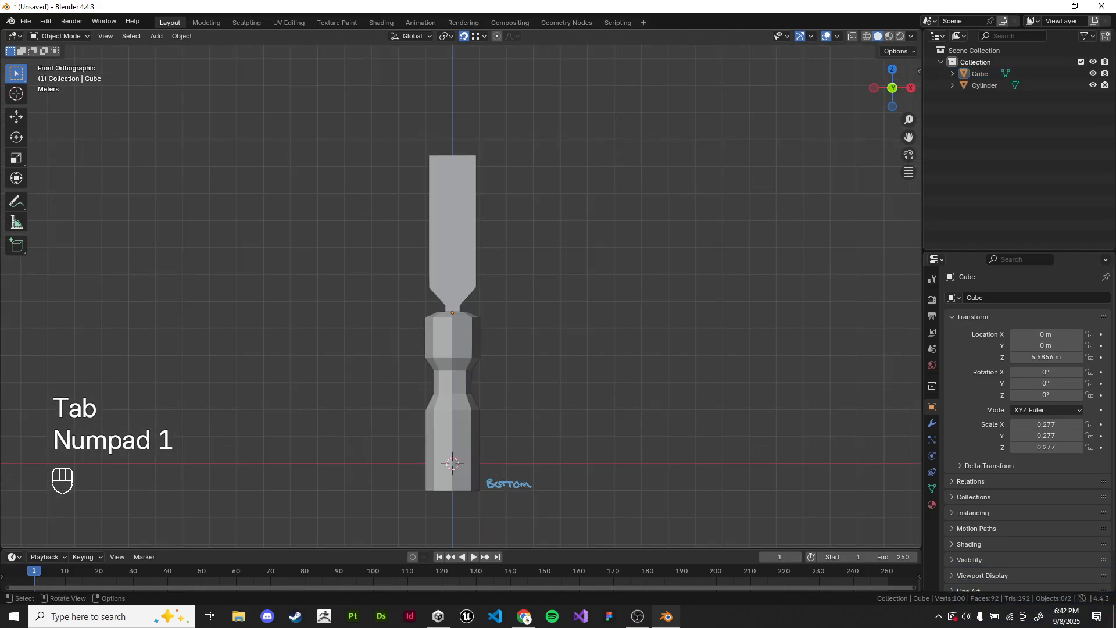
middle_click_drag(460, 314, 463, 284, "shift")
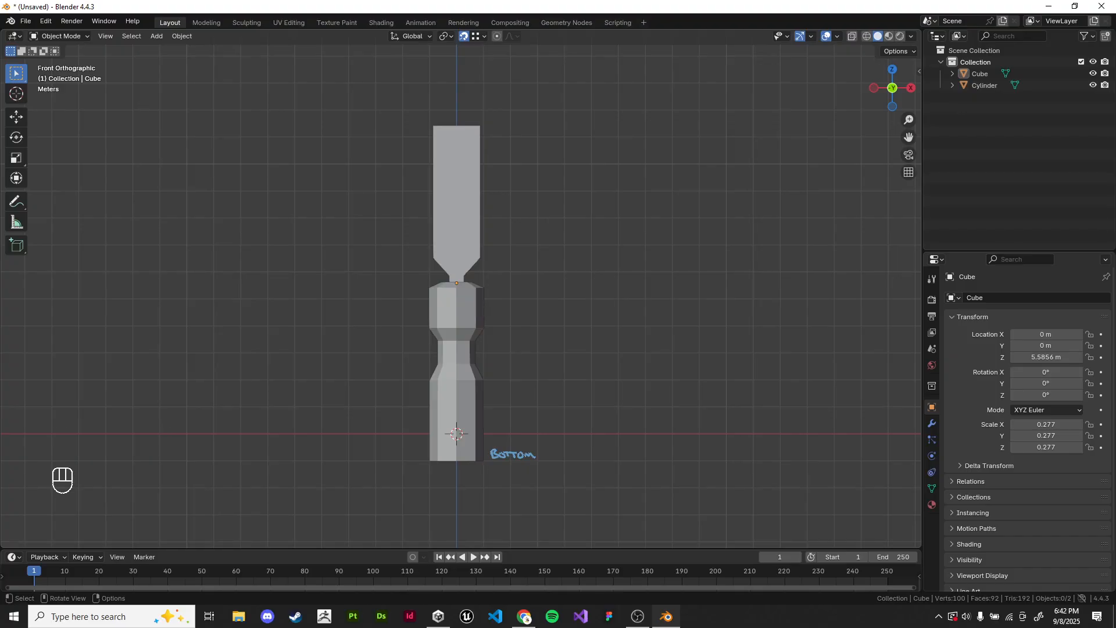
middle_click_drag(464, 285, 488, 274)
Step: Switch to the Lecture 1 Google Slides presentation in Chrome and advance to the Diorama Project slide
key("alt+Tab")
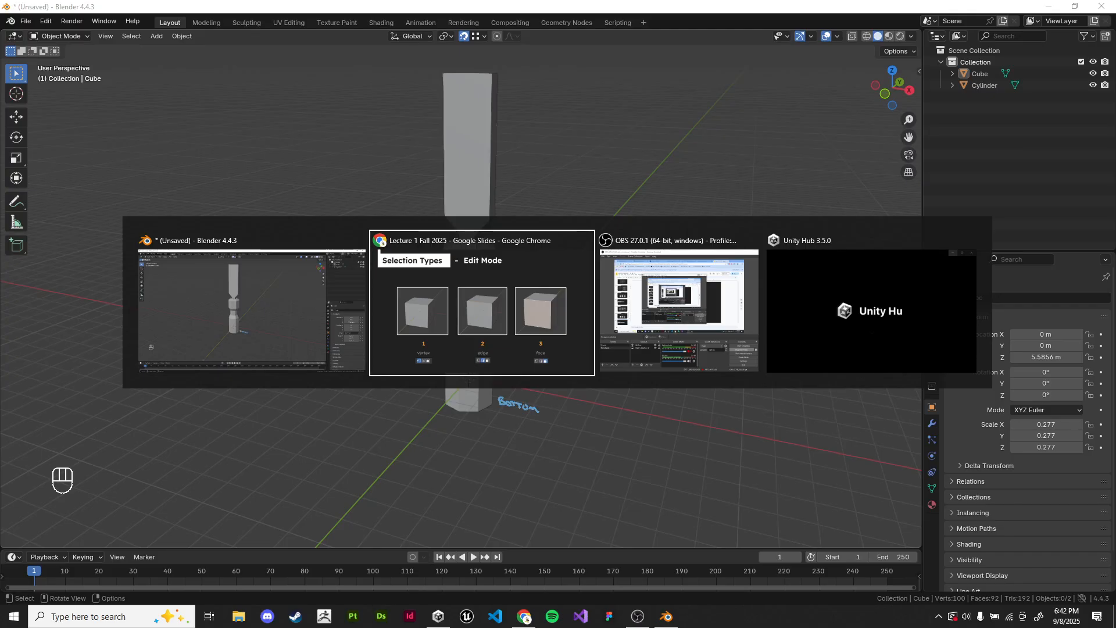
key("Right")
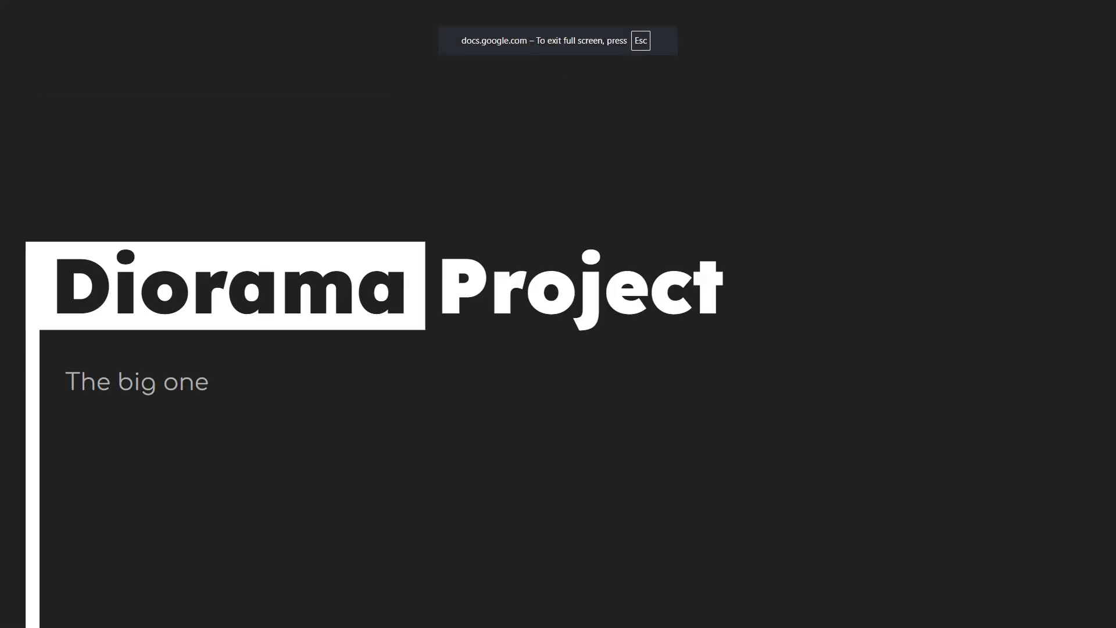
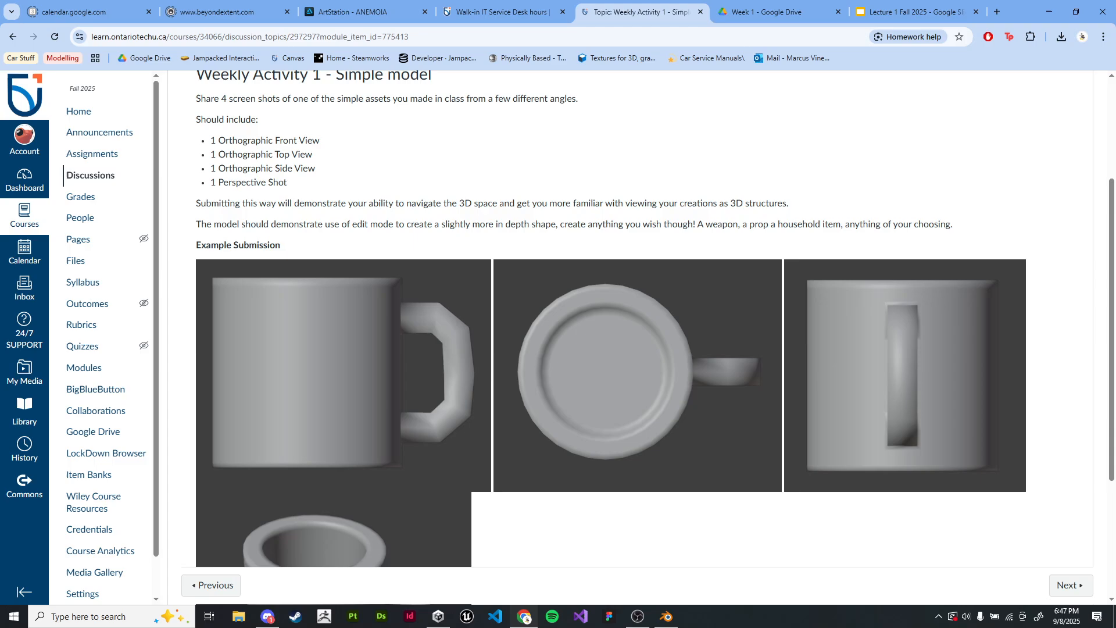
Step: Switch to the Lecture 1 Fall 2025 slides and open slide 3, "Introduction - You aren't Gavin?"
left_click(916, 11)
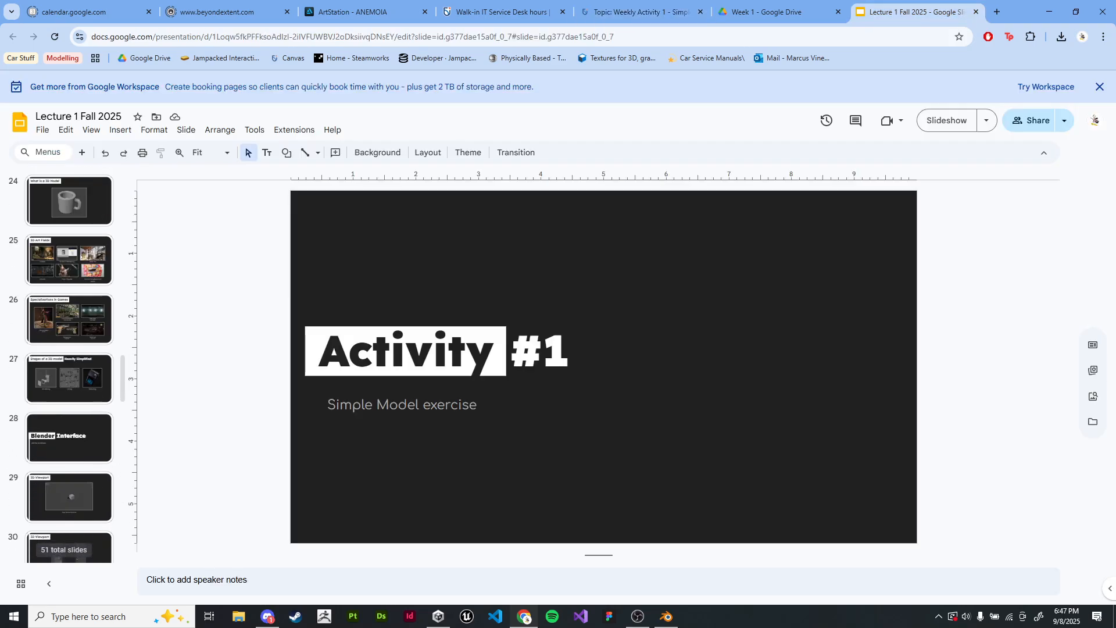
scroll(69, 348, "up", 20)
left_click(68, 325)
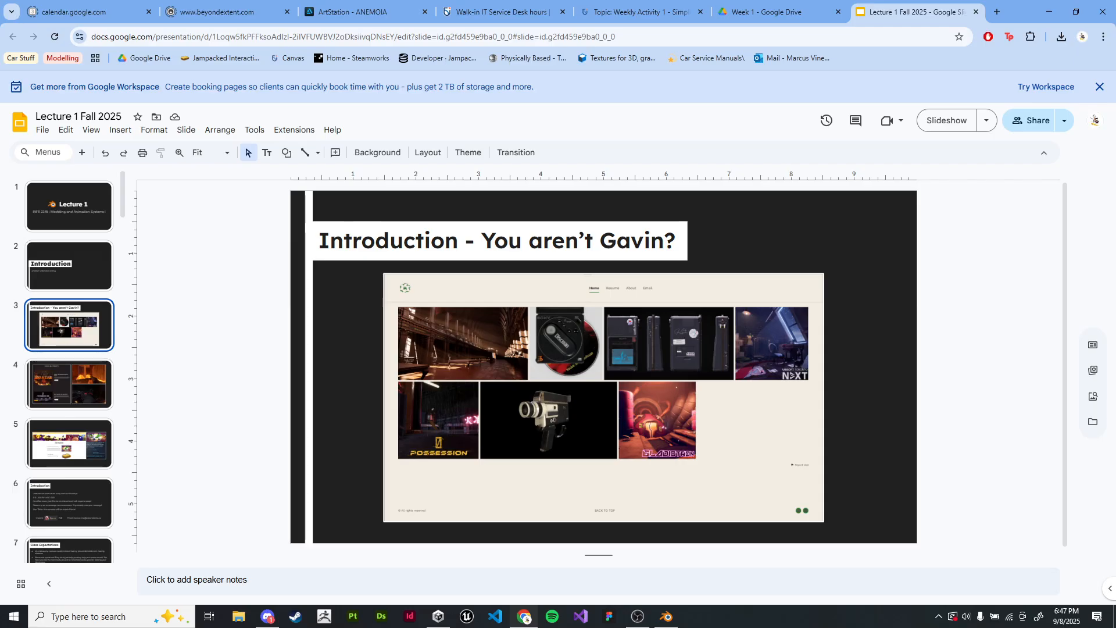
Step: Return to the Weekly Activity 1 discussion and examine its required views and mug example submission in full screen
left_click(773, 12)
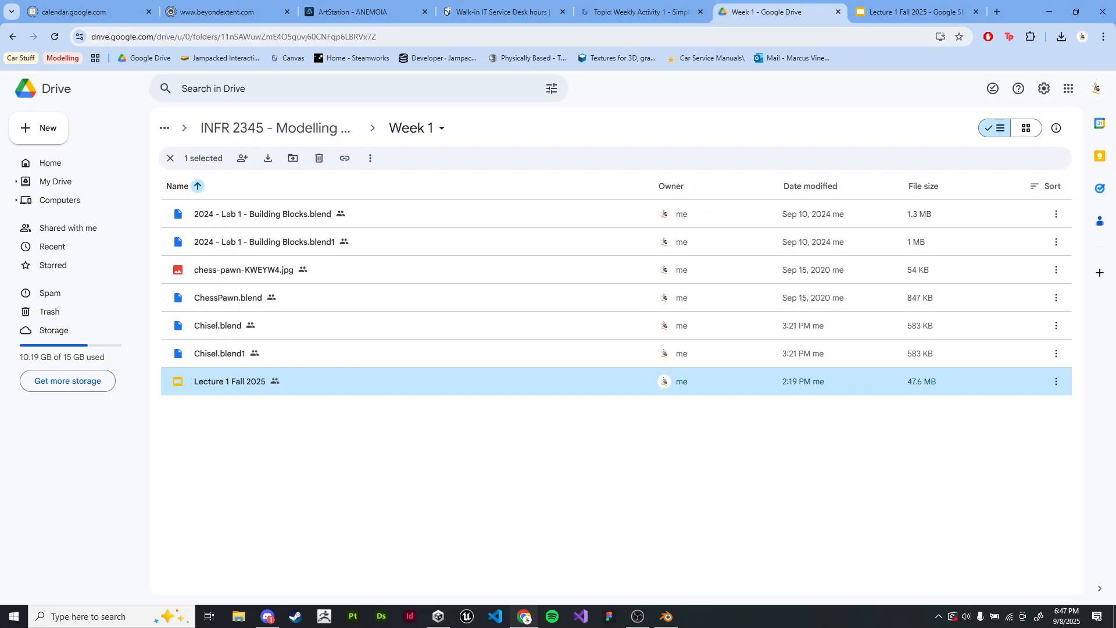
left_click(642, 12)
scroll(640, 337, "down", 2)
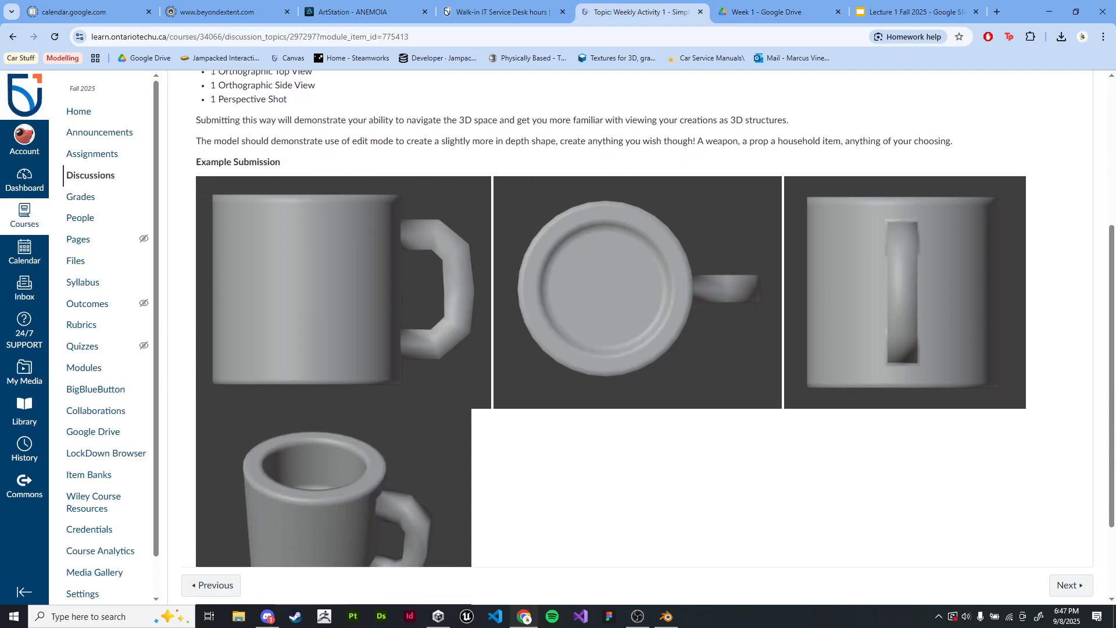
key("F11")
scroll(639, 320, "up", 1)
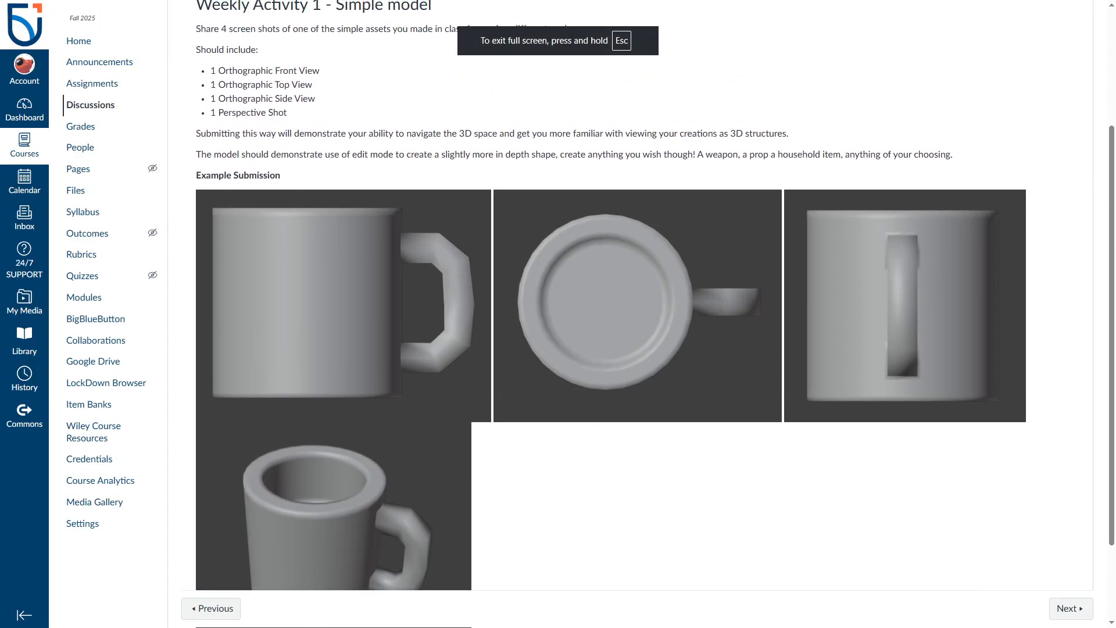
scroll(640, 320, "down", 3)
scroll(639, 320, "up", 1)
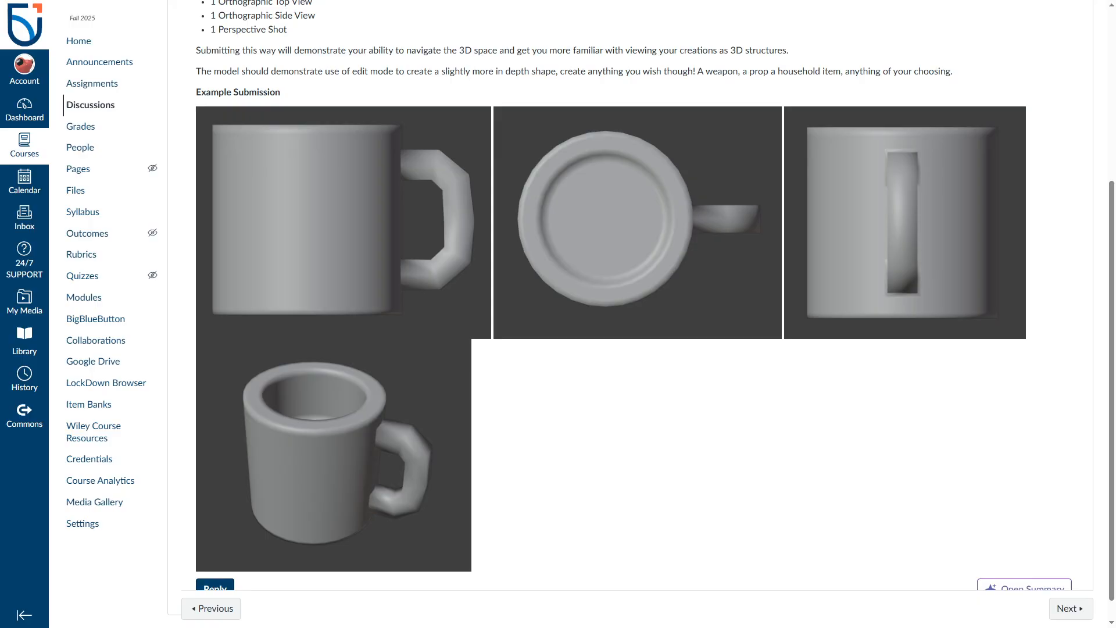
scroll(630, 314, "up", 1)
scroll(631, 314, "down", 1)
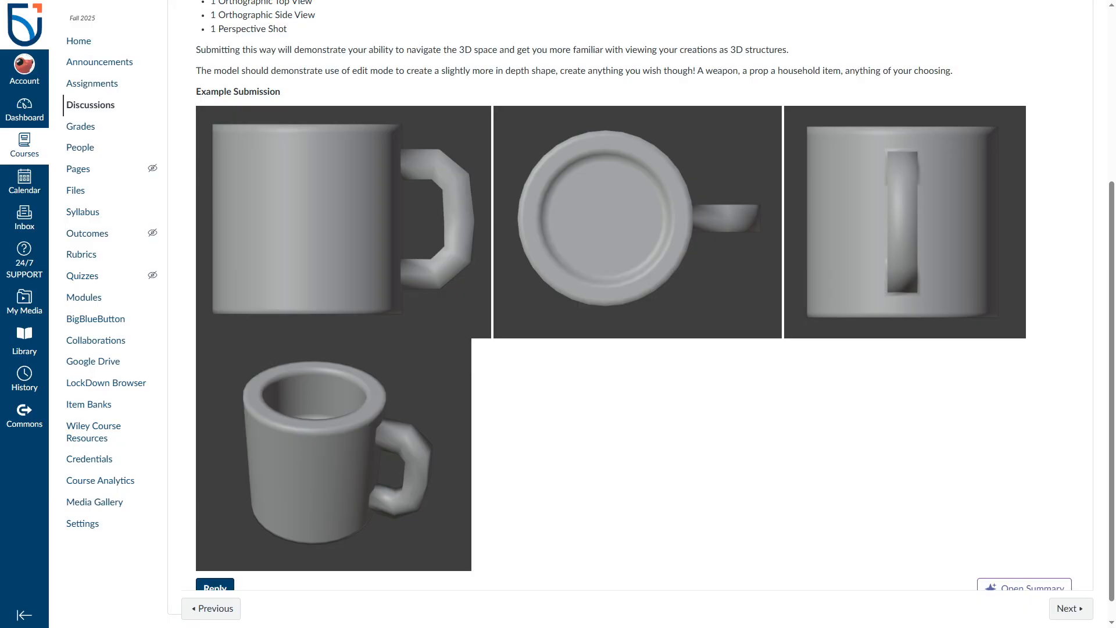
Step: Switch to Blender and capture a front orthographic screenshot region around the handle and blade with the viewport overlays hidden
key("alt+Tab")
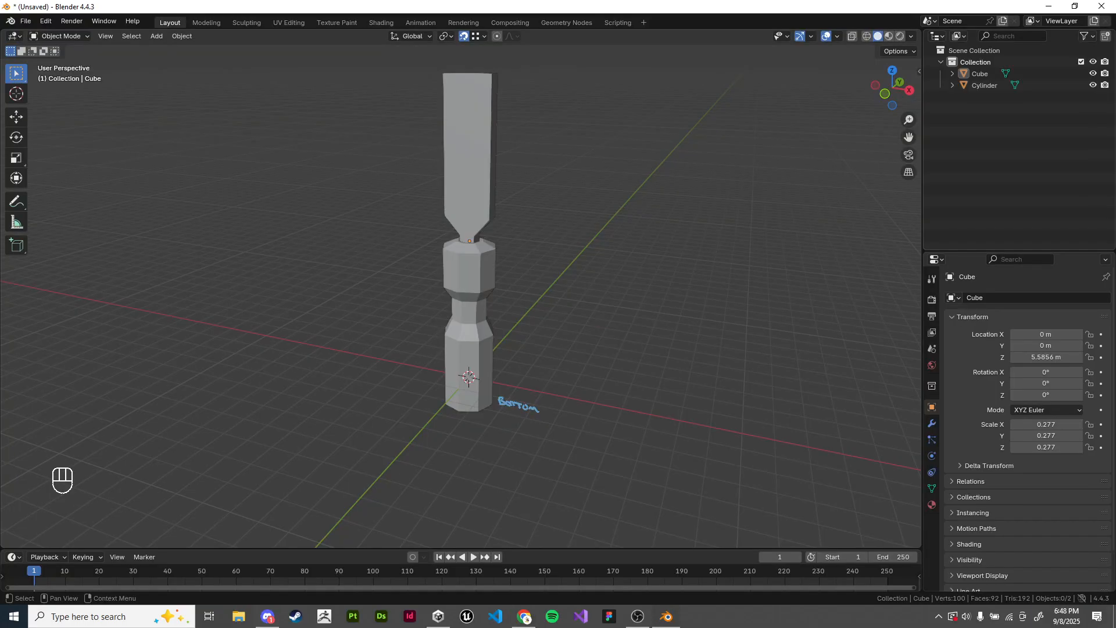
key("KP_1")
middle_click_drag(465, 262, 472, 310, "shift")
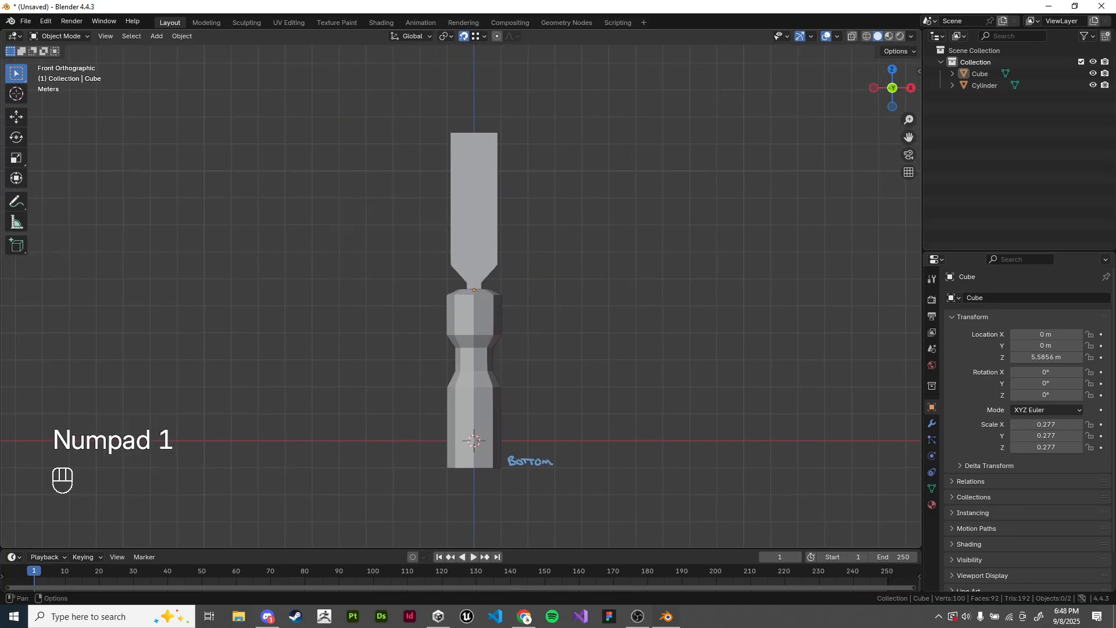
left_click(826, 36)
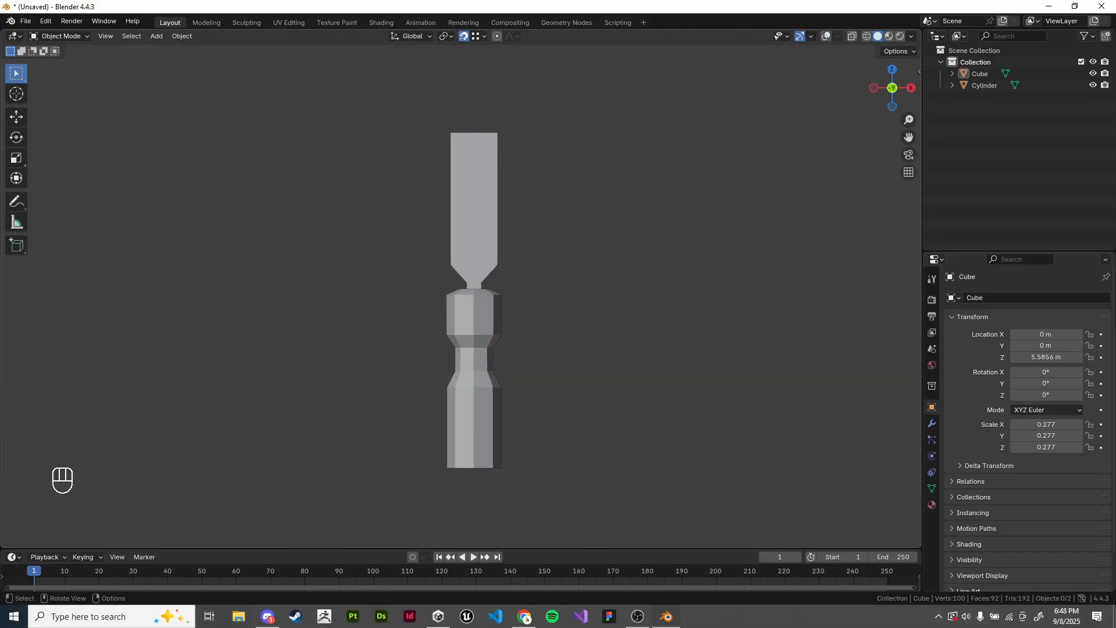
key("shift+super+s")
left_click_drag(279, 70, 643, 507)
Step: Toggle X-ray on and off, restore the viewport overlays, and view the model in perspective at an angle
key("alt+z")
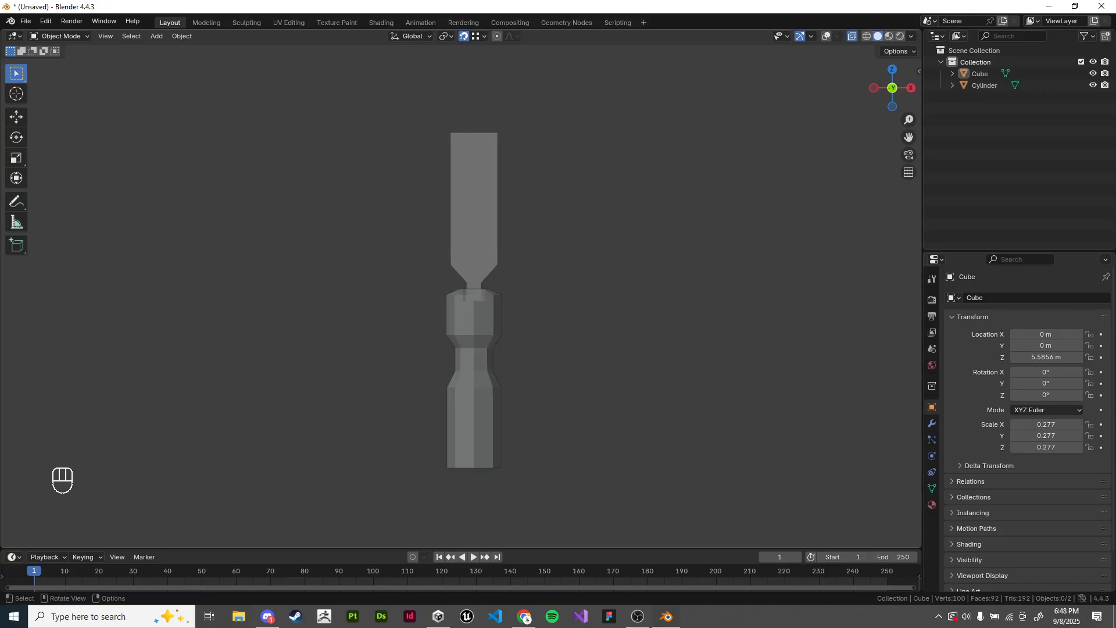
key("alt+z")
left_click(827, 36)
middle_click_drag(686, 233, 639, 279)
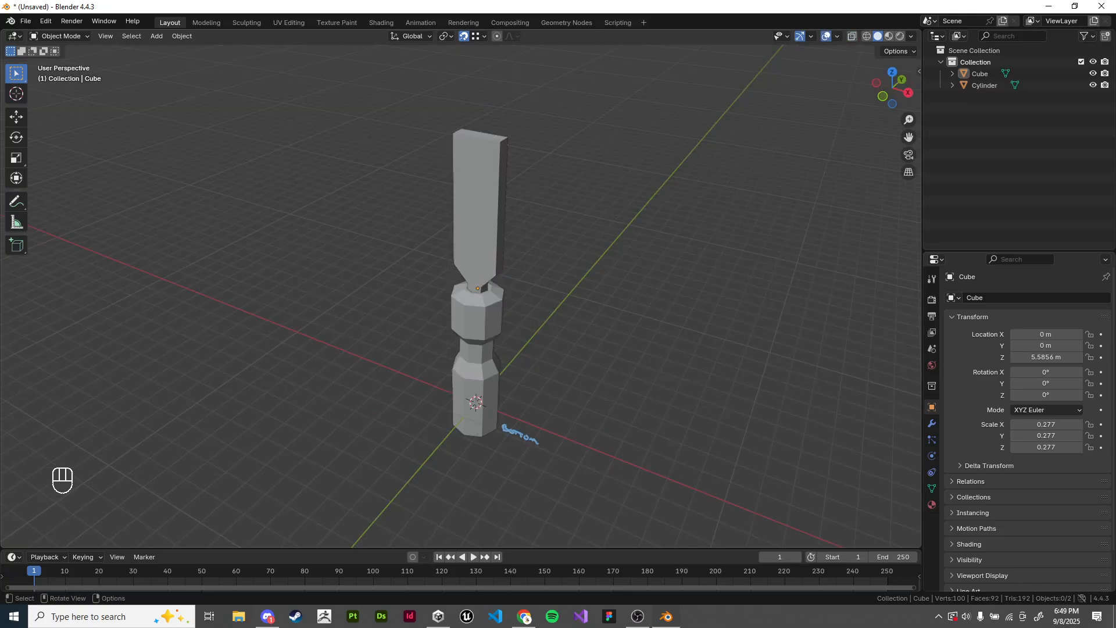
Step: Switch back to Chrome, leave full screen, and open Assignment 1 - Game Models from the course's assignments
left_click(524, 616)
scroll(630, 349, "up", 5)
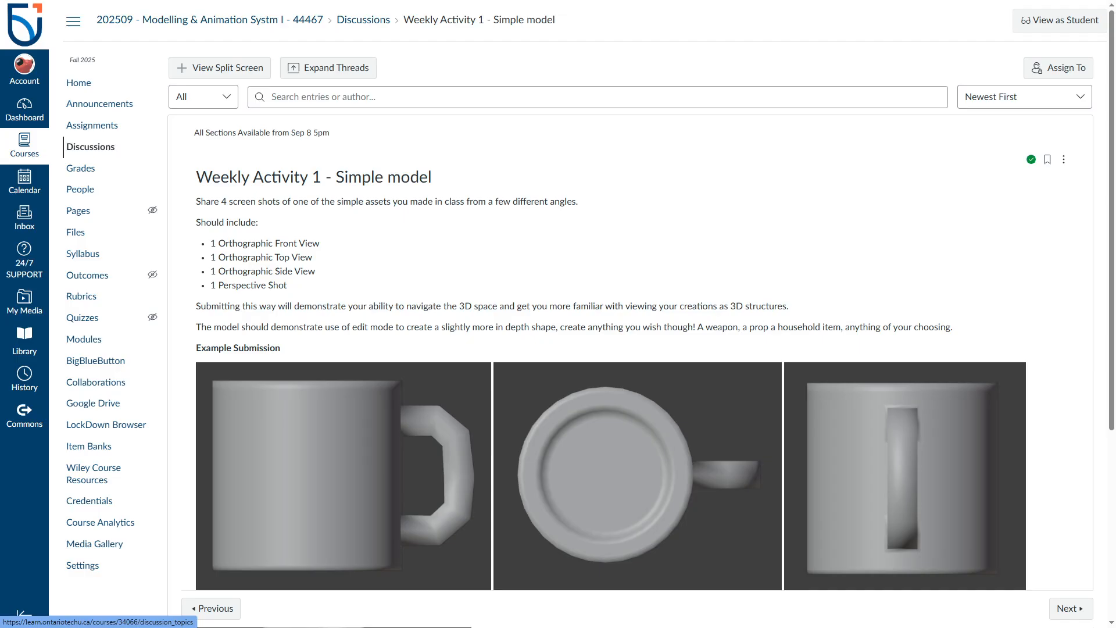
key("F11")
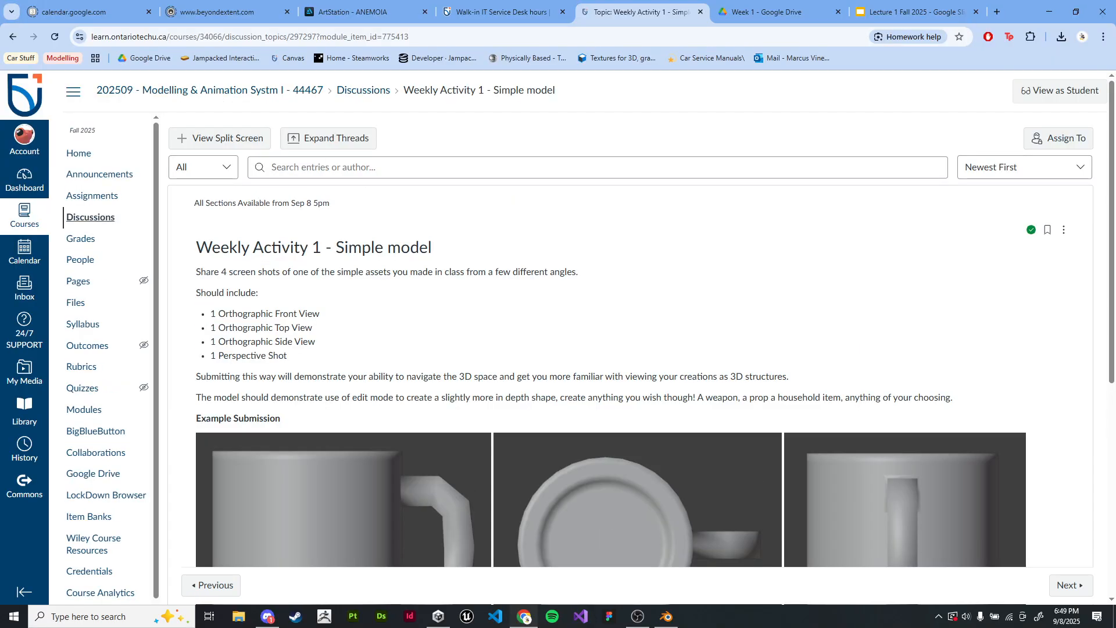
left_click(92, 196)
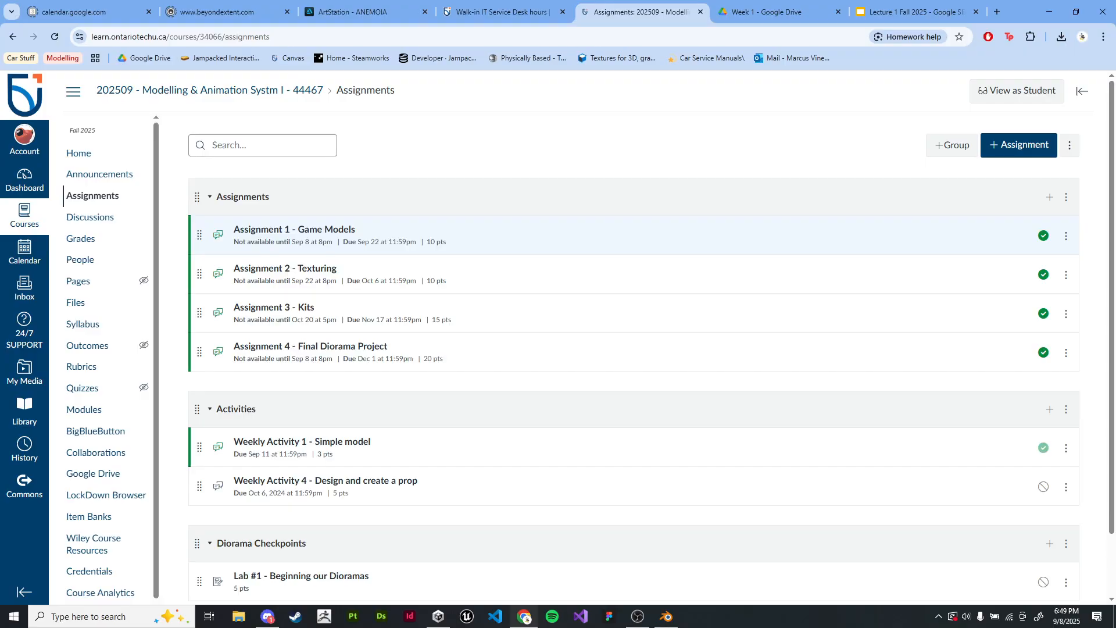
left_click(294, 229)
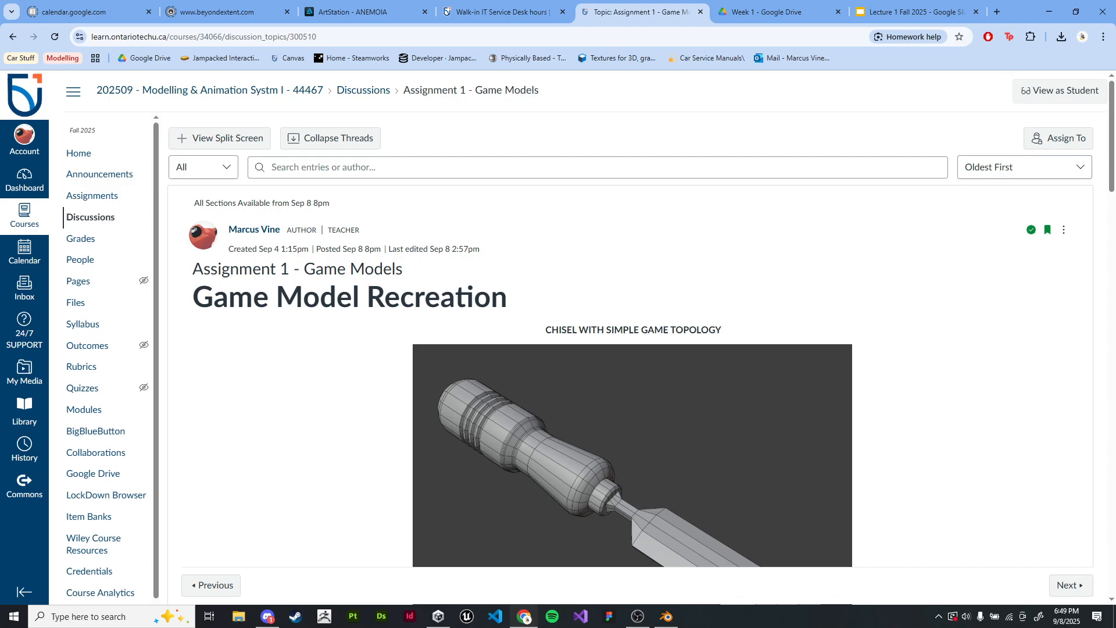
Step: Examine Assignment 1's chisel reference images, details, assessment criteria and submission requirements
scroll(640, 337, "down", 13)
scroll(640, 337, "up", 7)
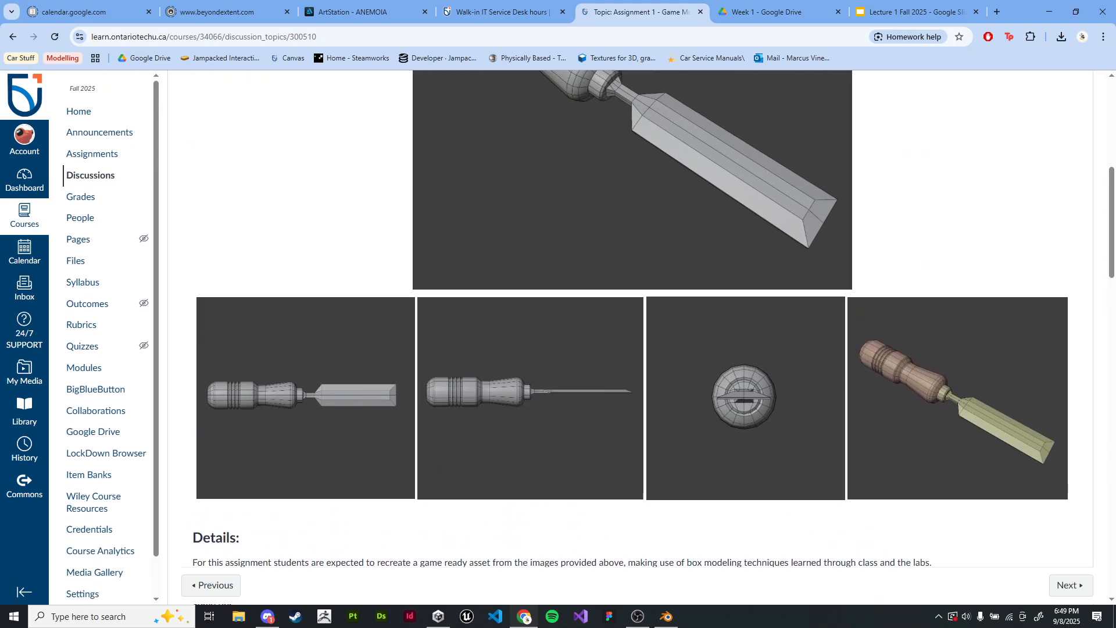
scroll(640, 337, "down", 8)
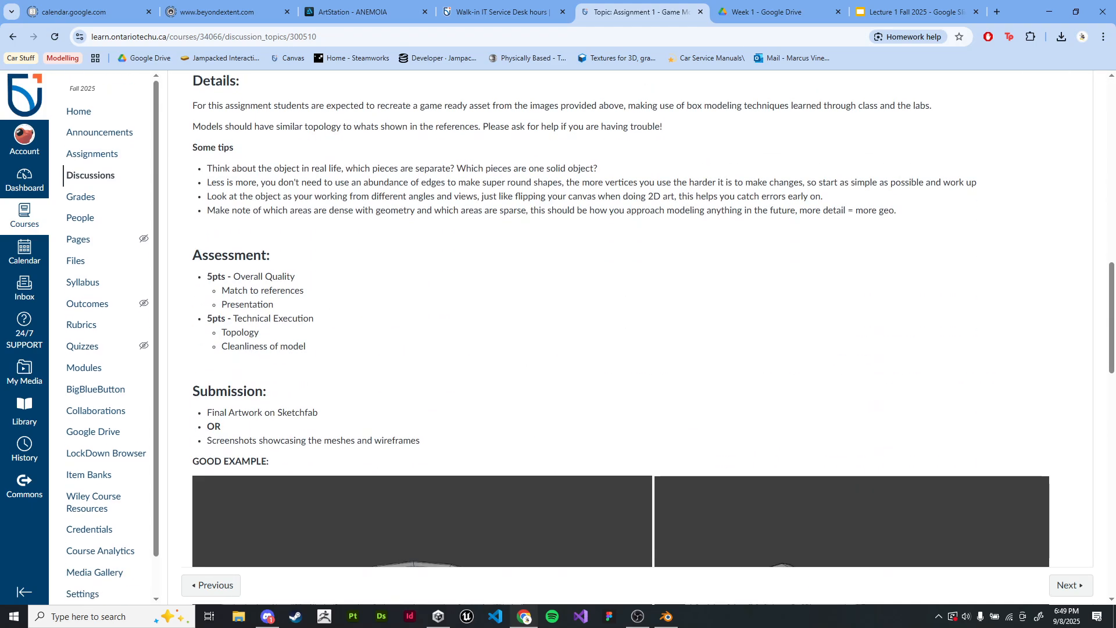
scroll(639, 337, "down", 7)
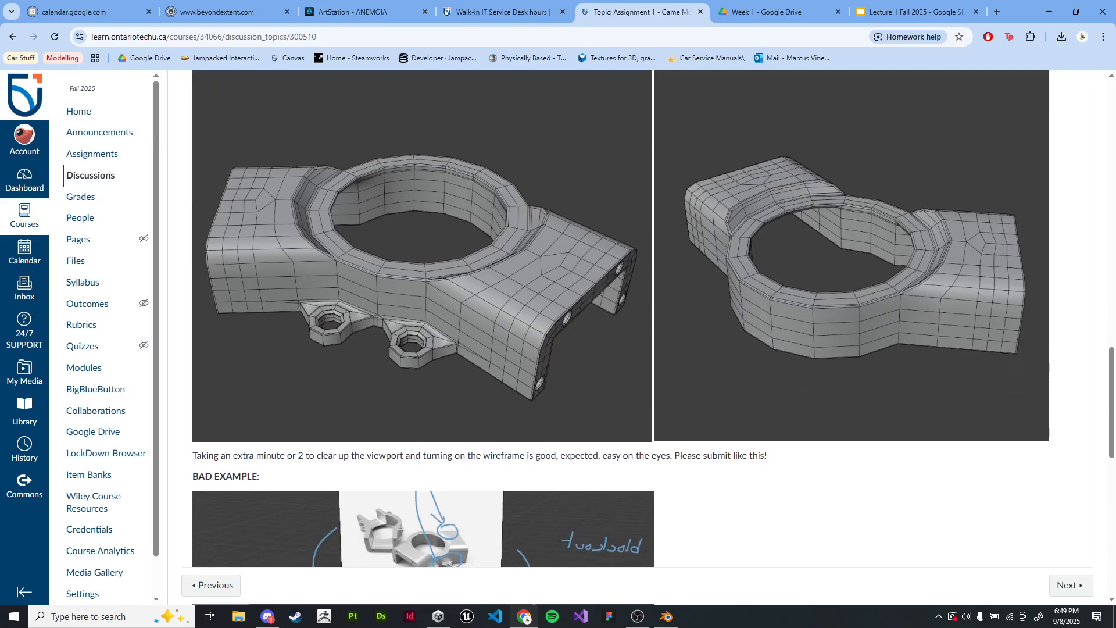
scroll(640, 337, "up", 3)
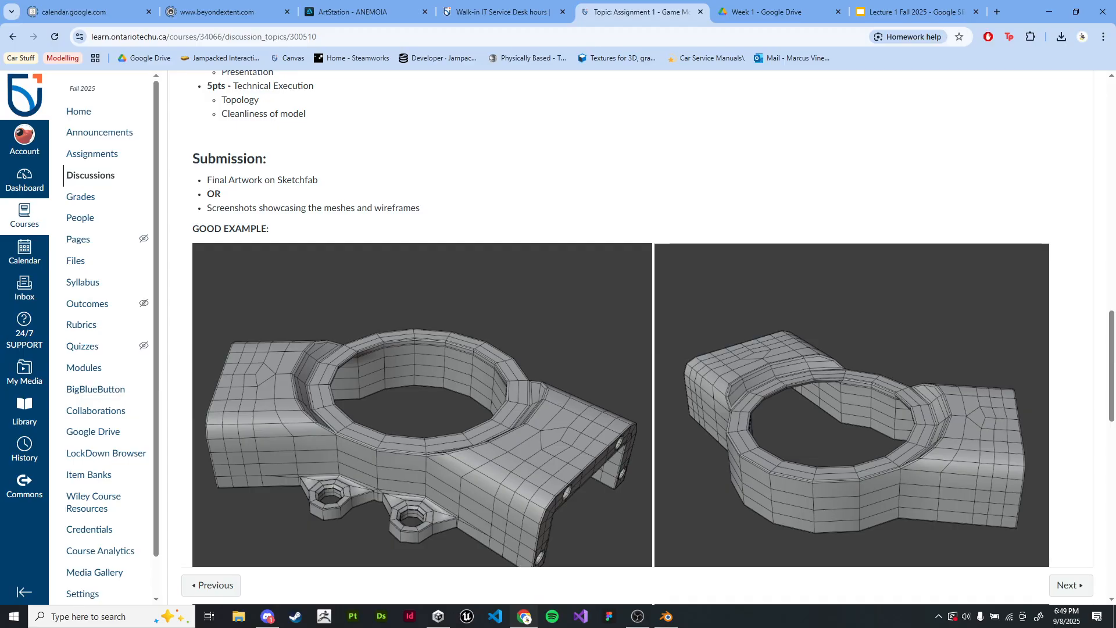
right_click(745, 272)
key("Escape")
scroll(630, 319, "up", 12)
scroll(631, 320, "down", 11)
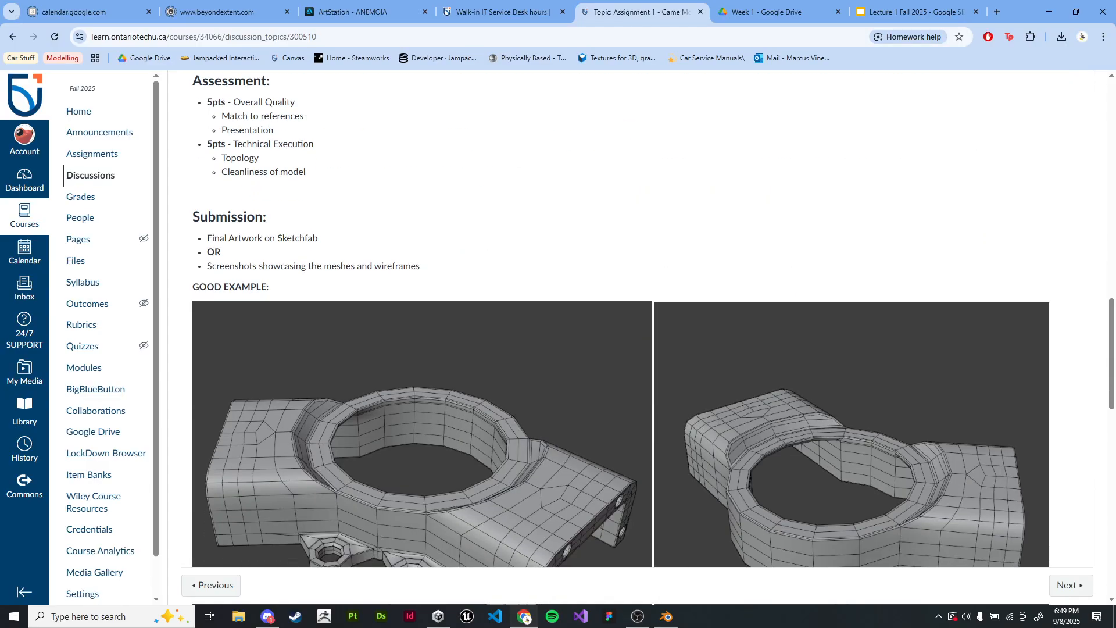
Step: Compare the good and bad example screenshots and their presentation notes in Assignment 1
scroll(630, 320, "down", 3)
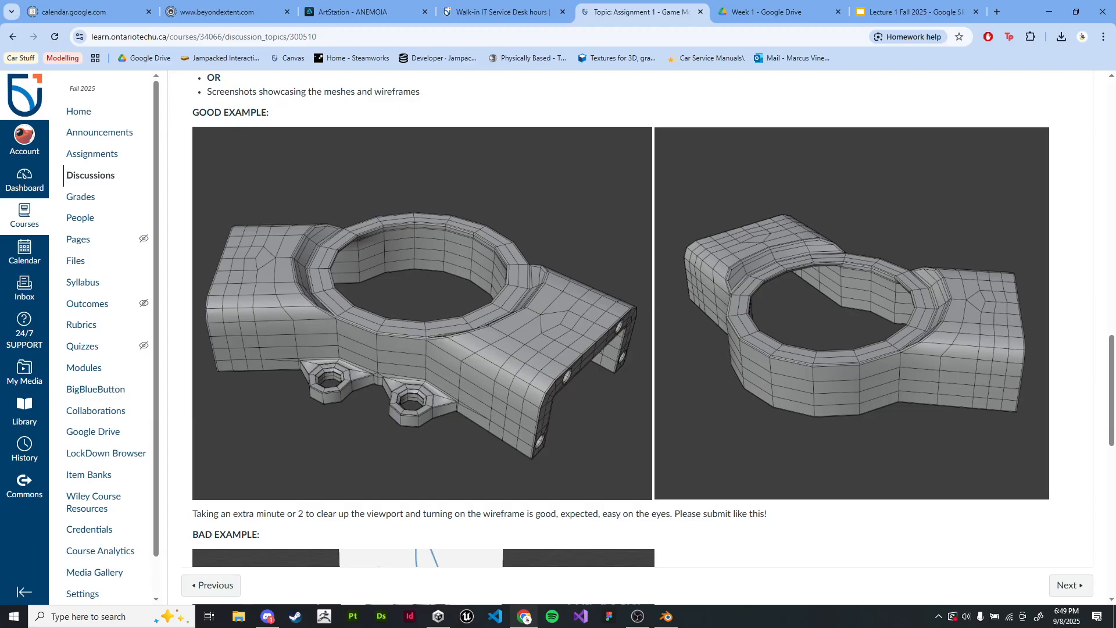
scroll(631, 320, "down", 8)
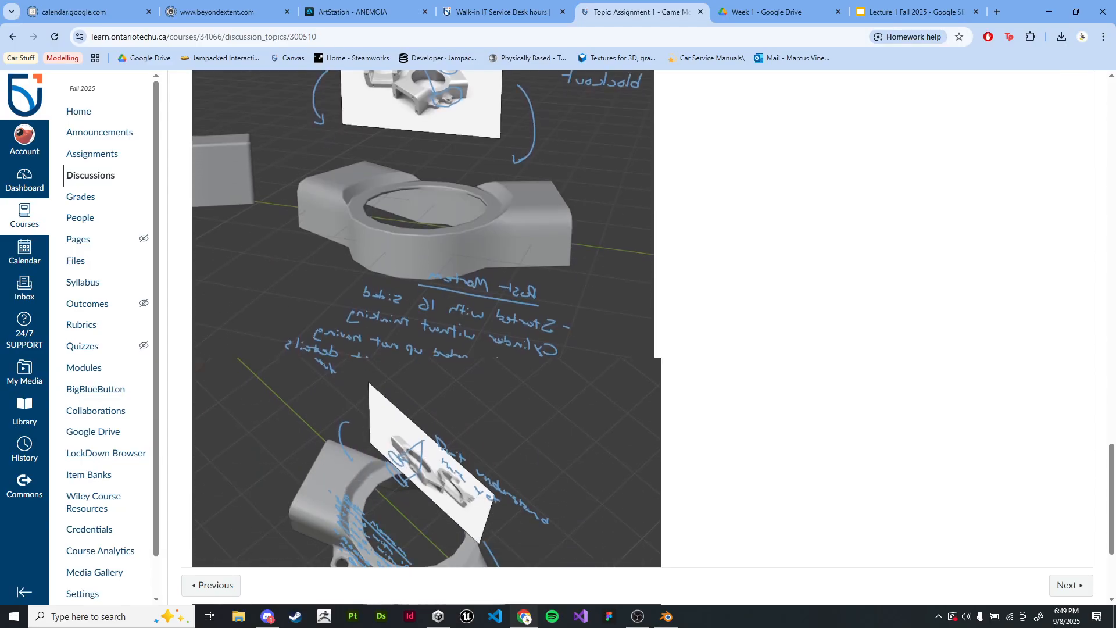
scroll(631, 320, "up", 2)
scroll(630, 319, "down", 5)
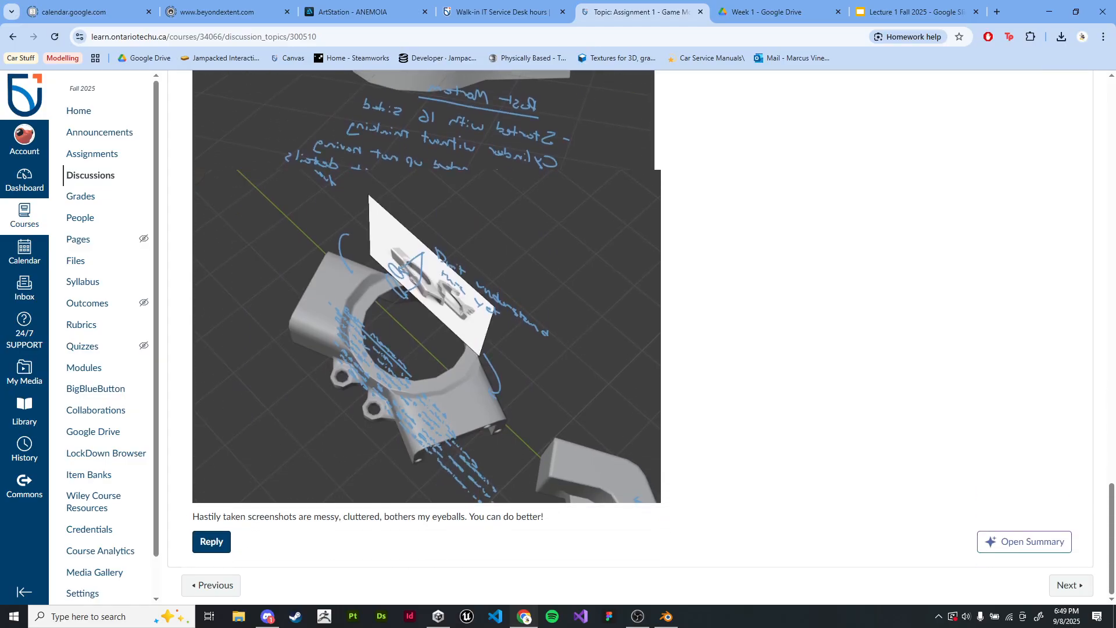
scroll(426, 320, "up", 5)
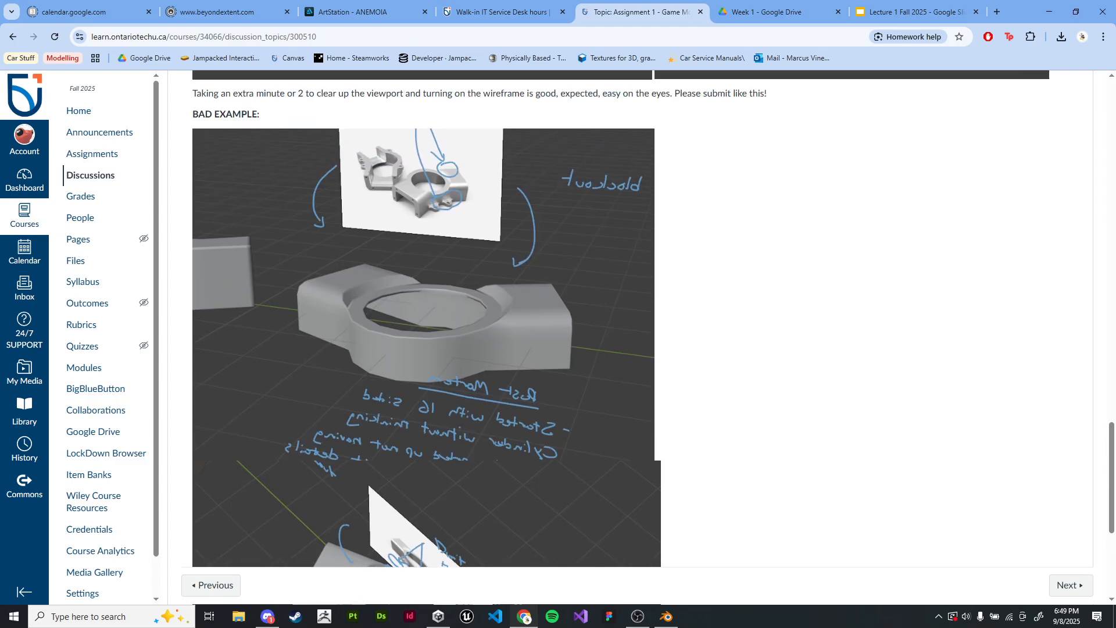
scroll(631, 337, "up", 1)
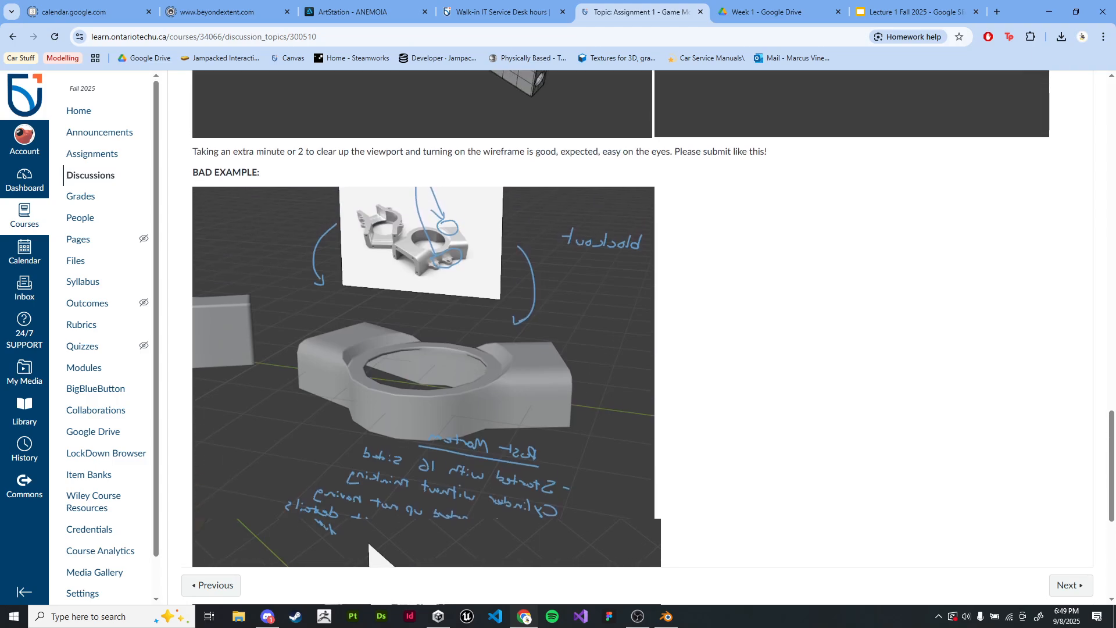
scroll(651, 337, "down", 6)
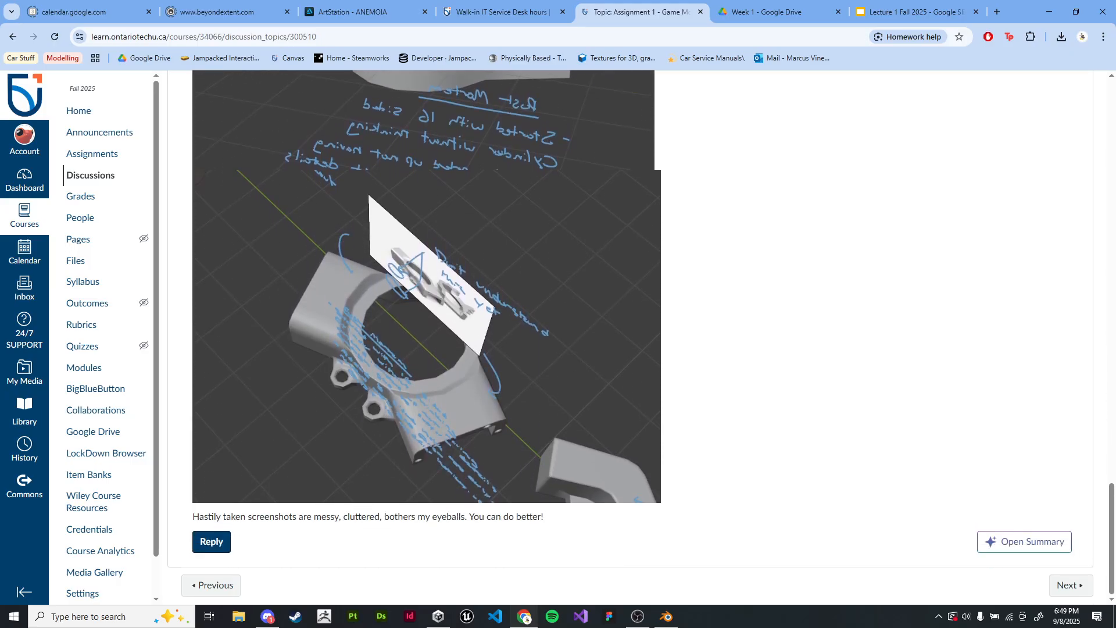
scroll(651, 337, "up", 5)
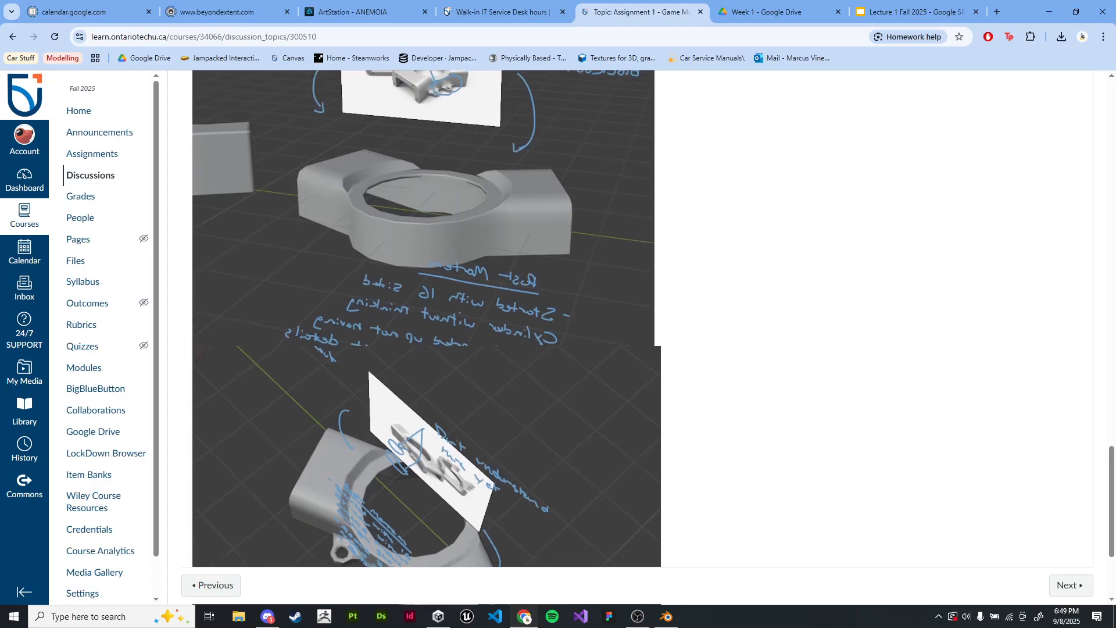
scroll(651, 337, "up", 7)
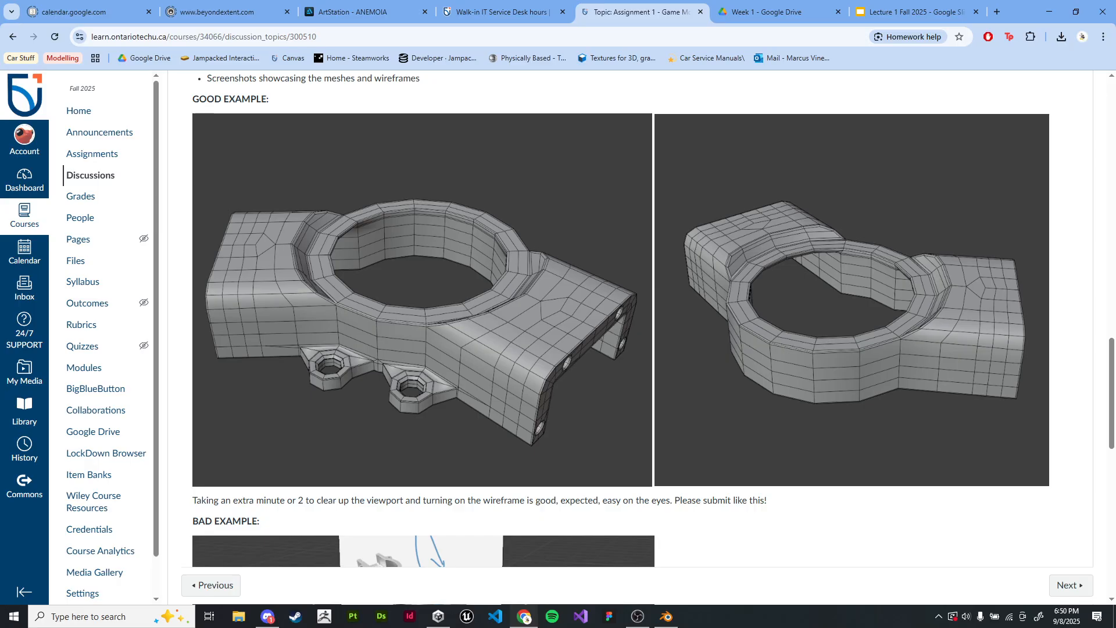
scroll(651, 337, "down", 1)
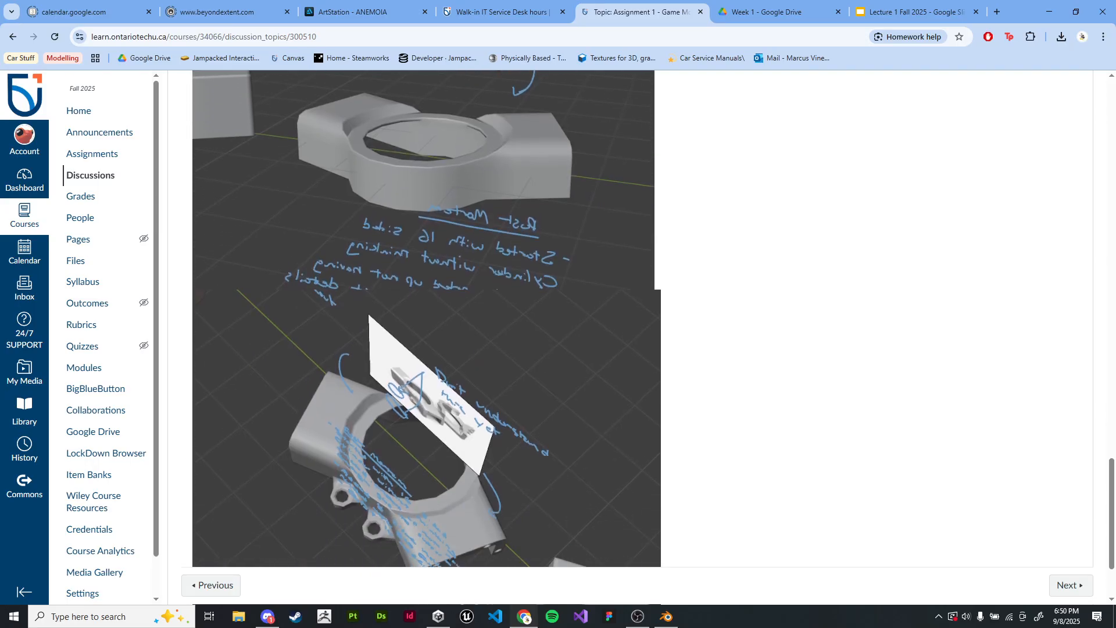
scroll(651, 337, "down", 1)
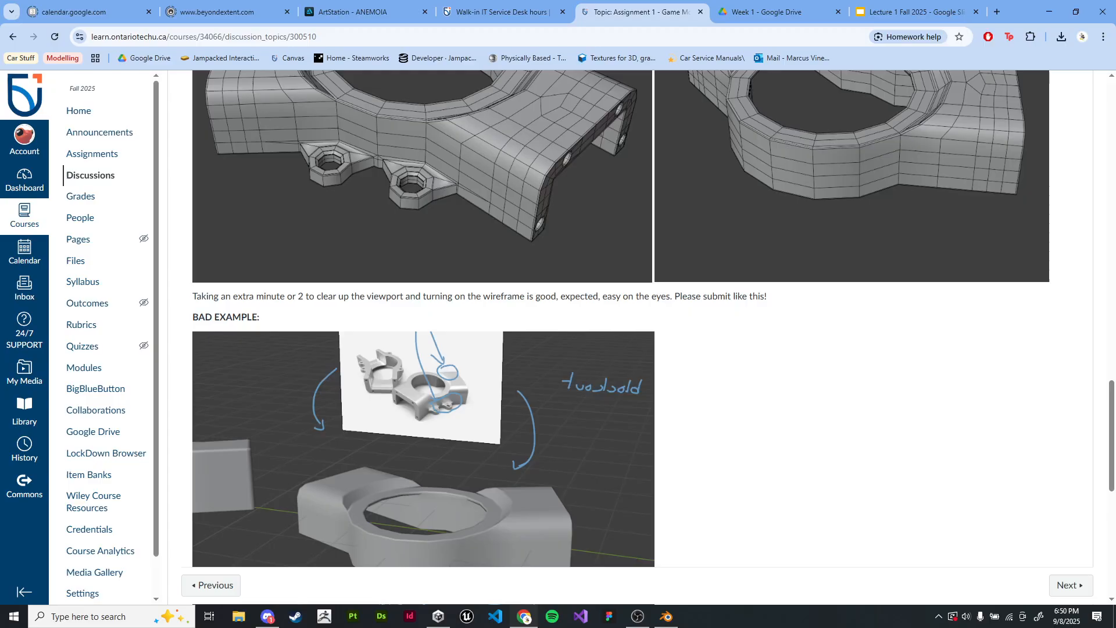
scroll(651, 337, "down", 7)
scroll(652, 337, "up", 8)
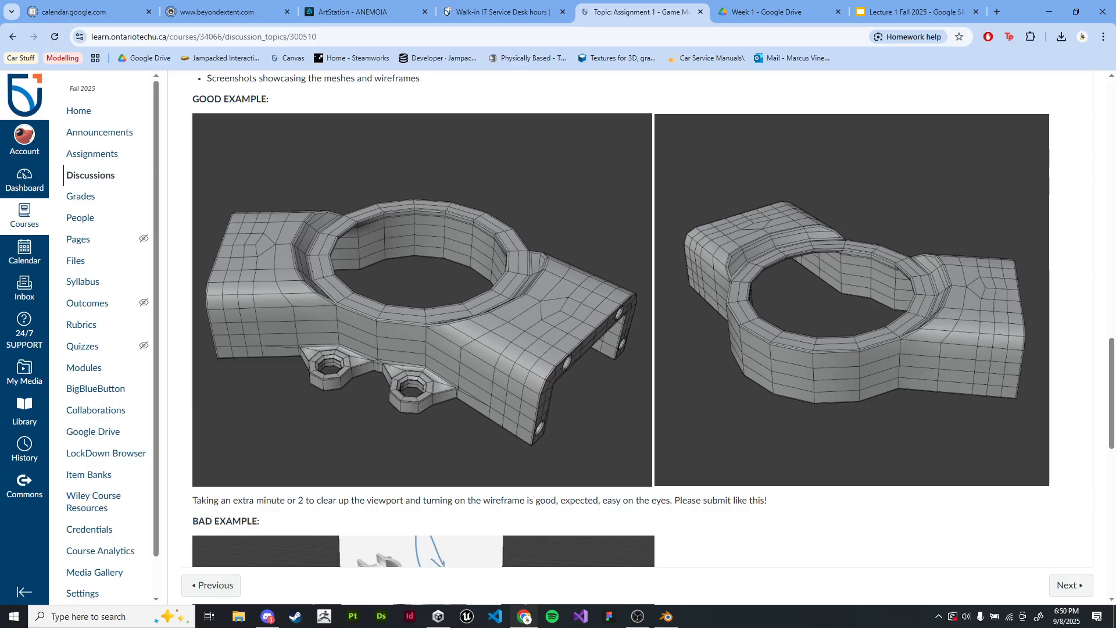
Step: Return to the Lecture 1 Fall 2025 slides and open slide 51, Activity #1
left_click(767, 12)
left_click(915, 11)
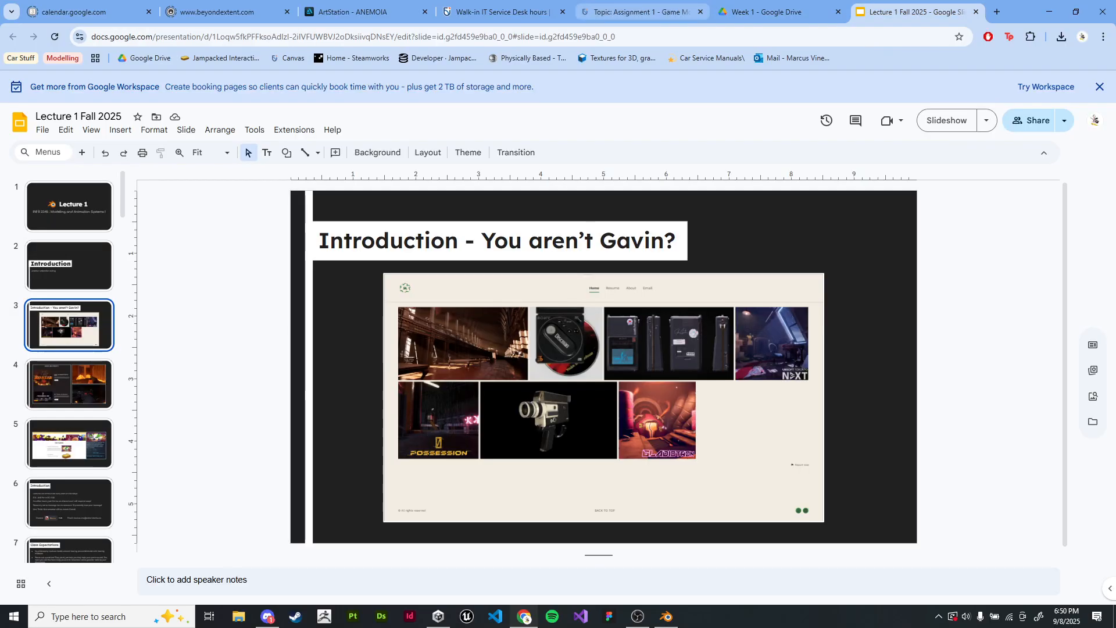
scroll(68, 366, "down", 20)
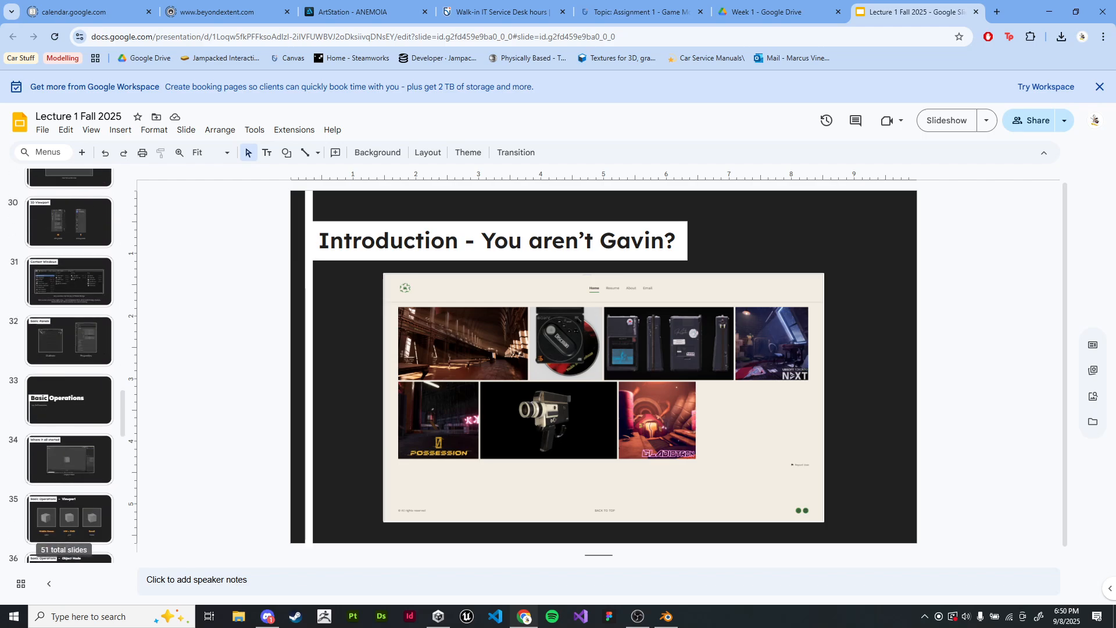
scroll(69, 355, "down", 16)
left_click(68, 531)
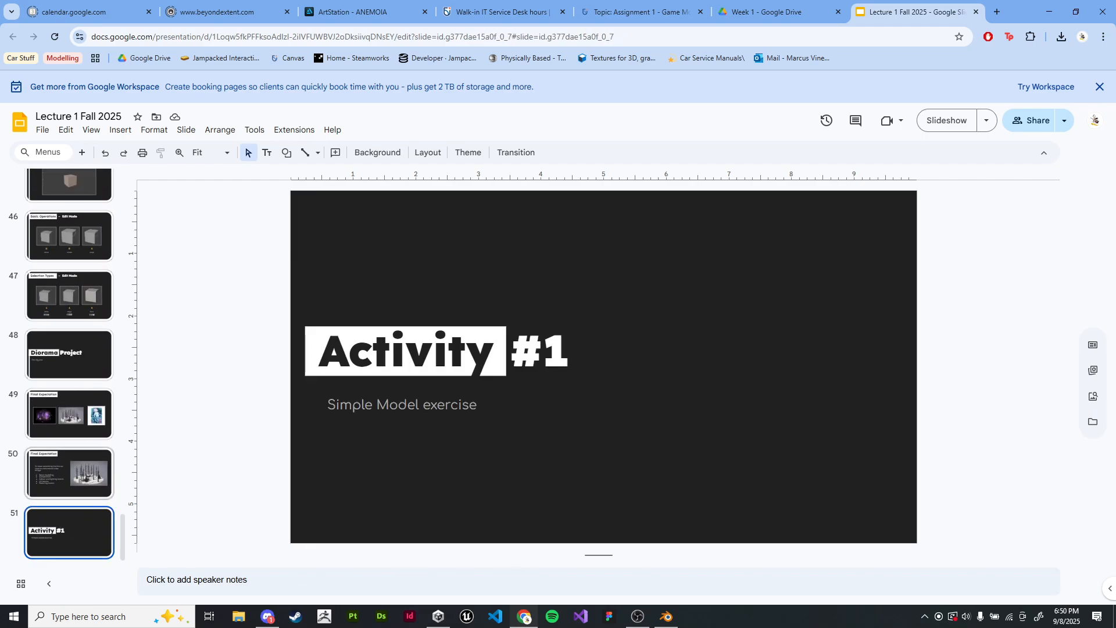